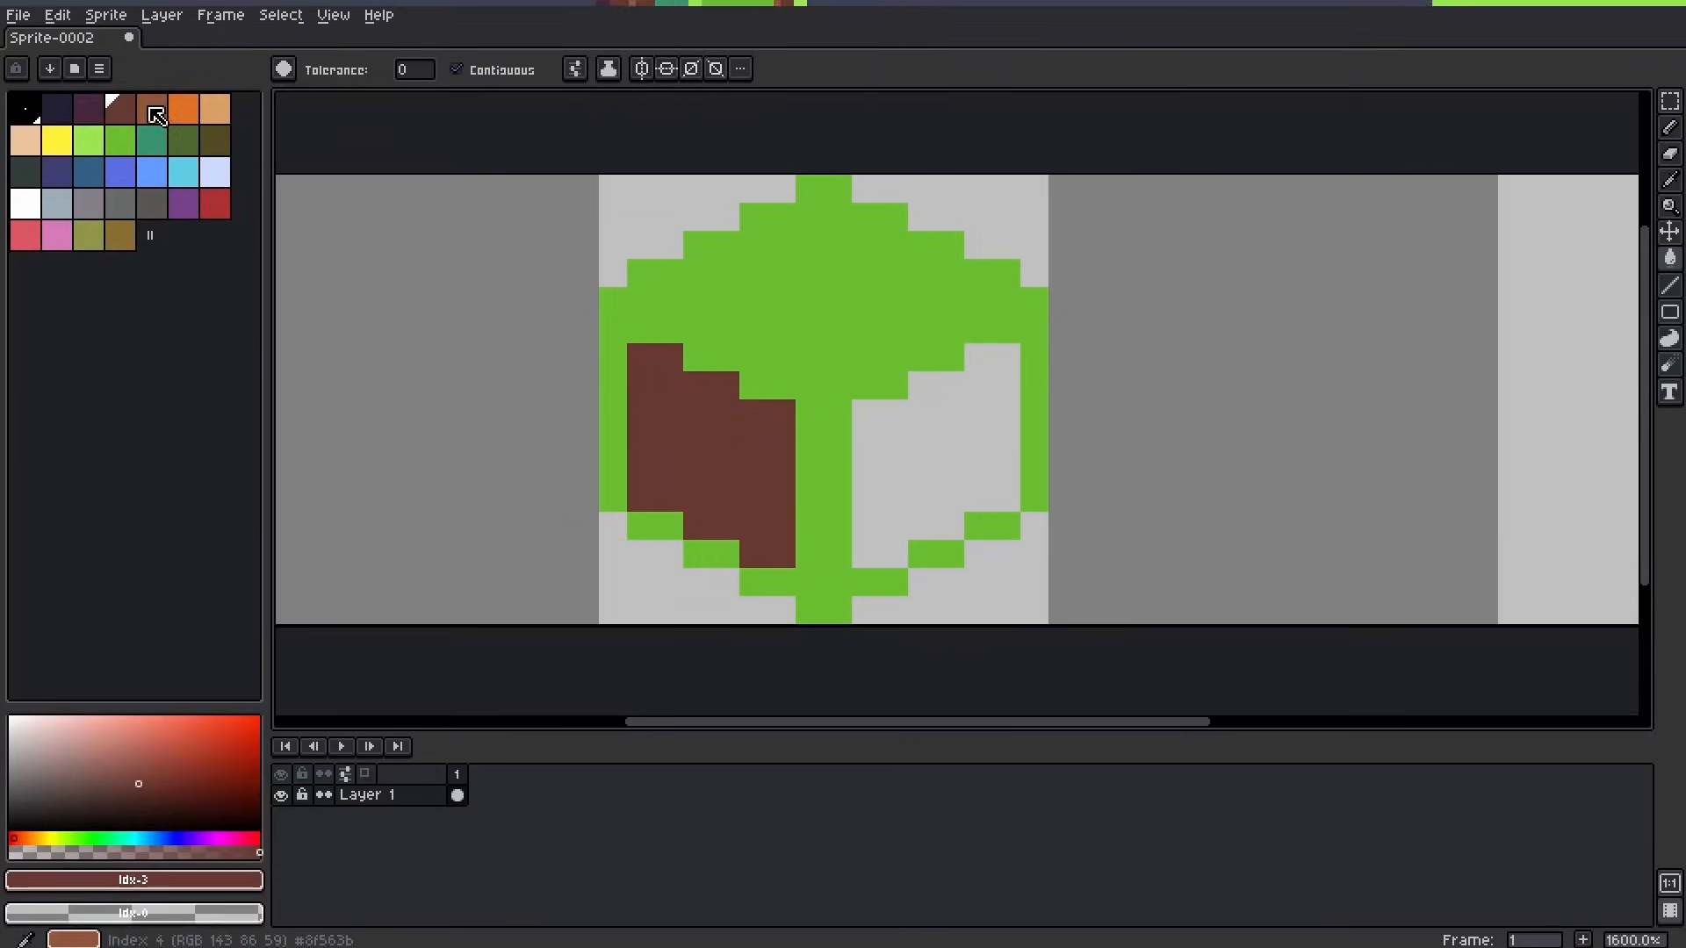
Step: Fill the isometric cube's right face with brown and start recolouring its centre edge in the same brown with the Pencil
{"action": "left_click", "coordinate": [871, 422]}
{"action": "key", "text": "b"}
{"action": "left_click", "coordinate": [834, 407]}
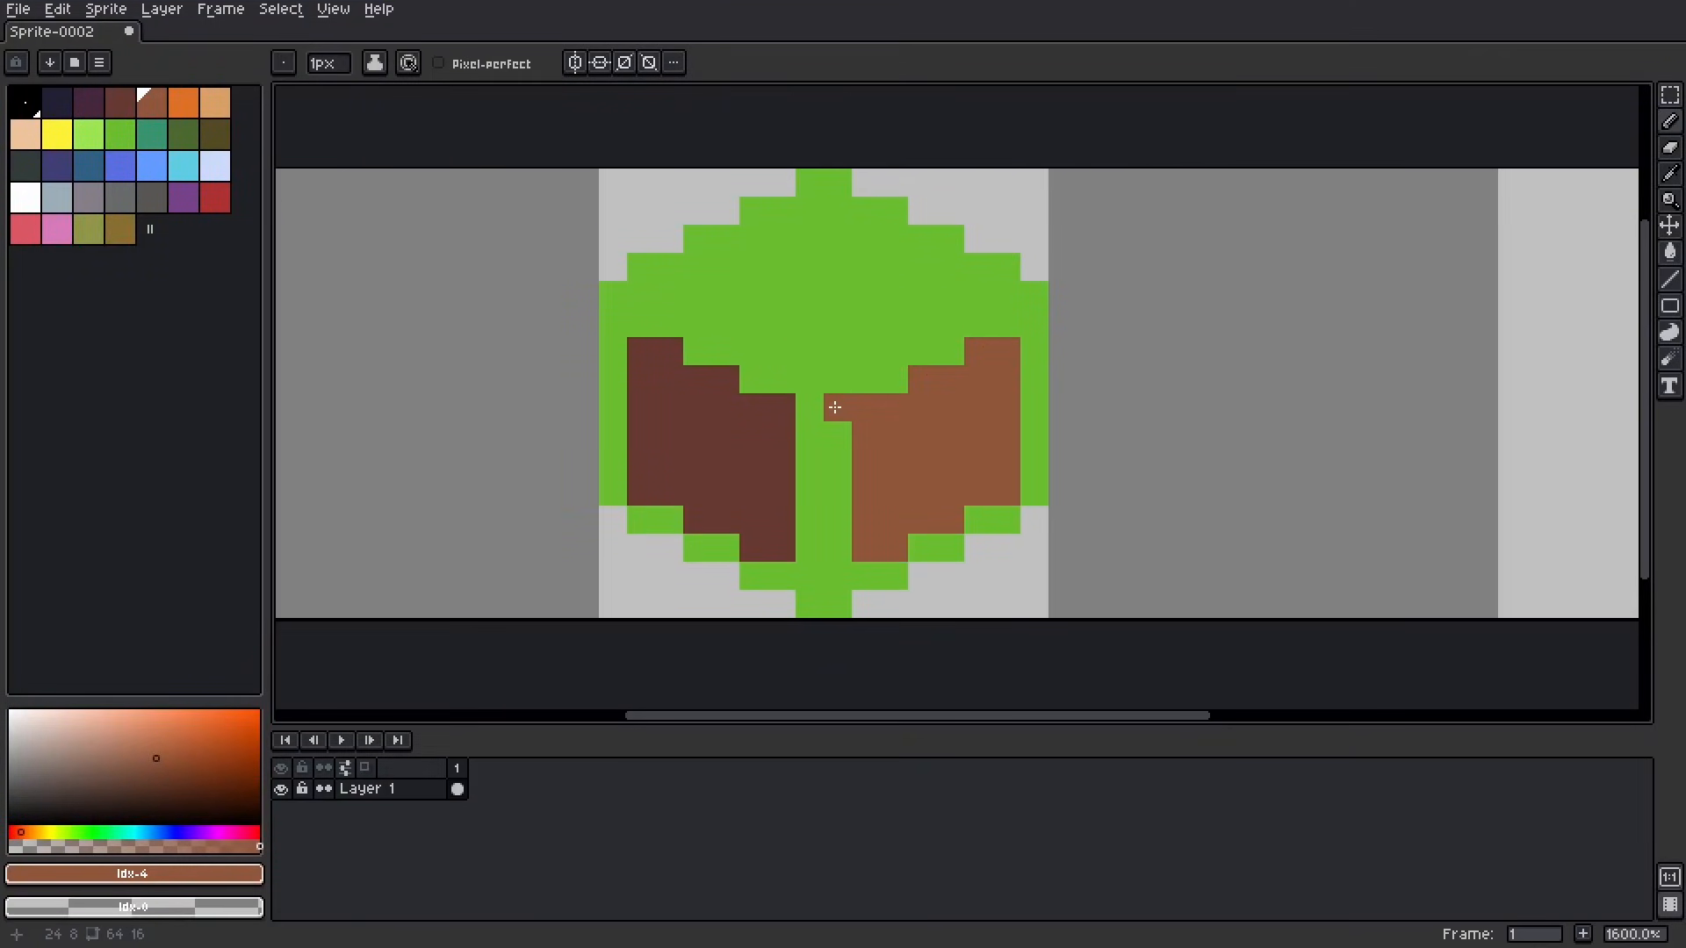
{"action": "mouse_move", "coordinate": [844, 405]}
{"action": "left_mouse_down"}
{"action": "mouse_move", "coordinate": [838, 606]}
{"action": "mouse_move", "coordinate": [1033, 404]}
{"action": "mouse_move", "coordinate": [1028, 484]}
{"action": "left_mouse_up"}
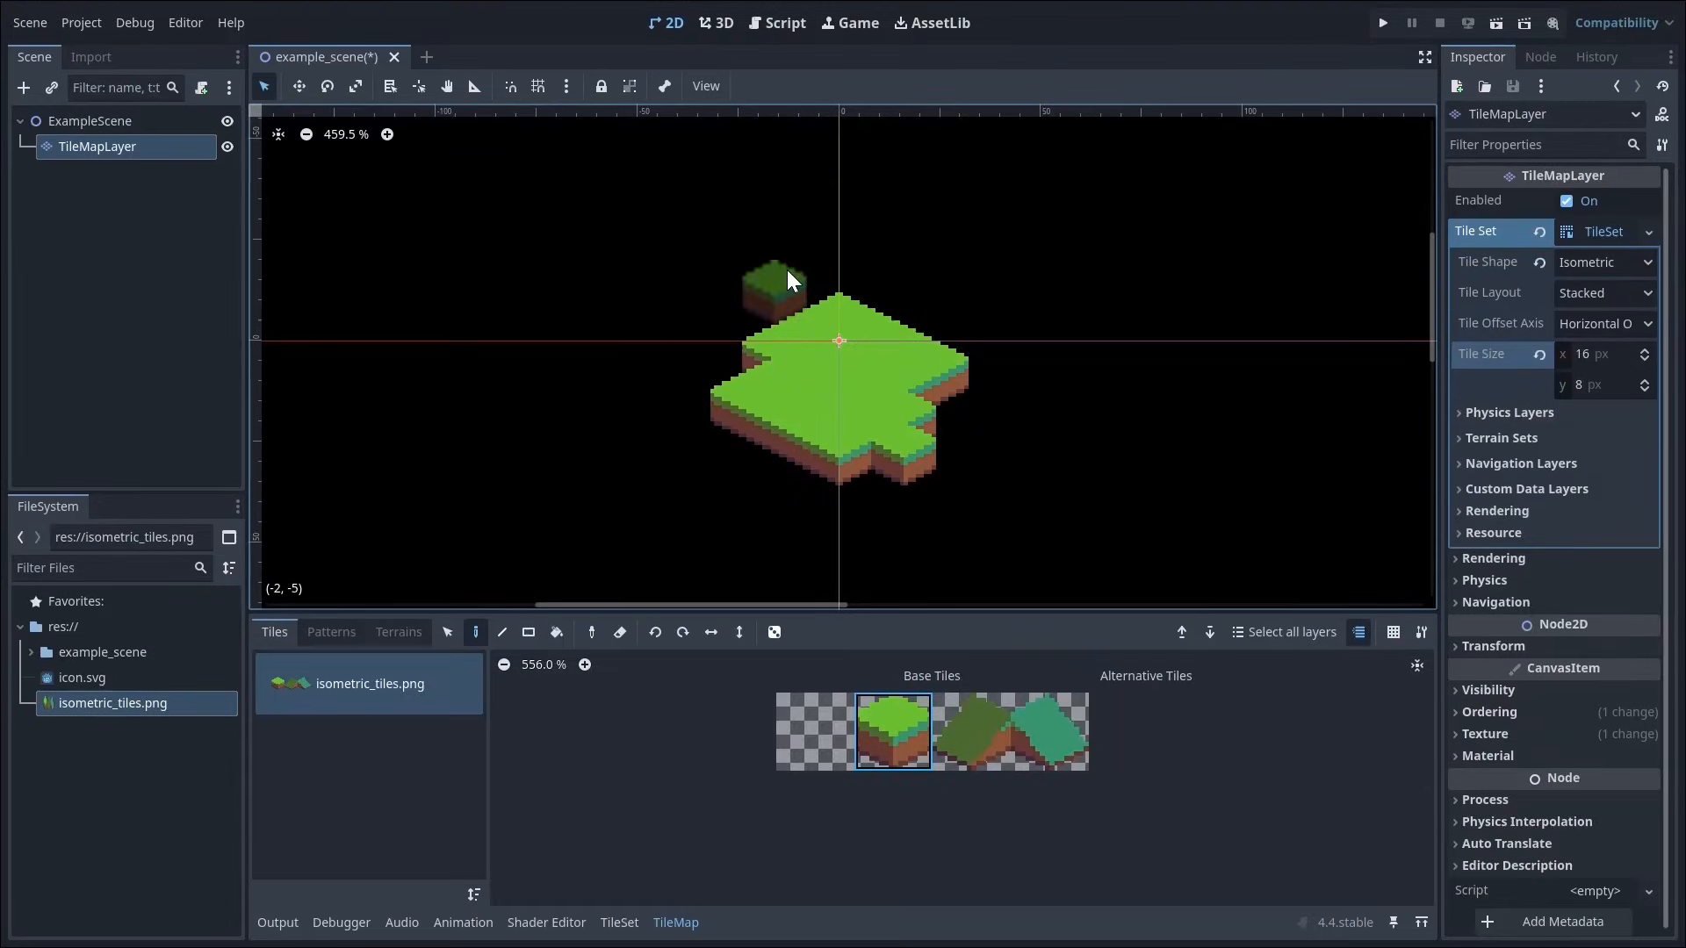
Step: In Godot, paint more grass block tiles onto the TileMapLayer behind the existing island
{"action": "left_click_drag", "start_coordinate": [803, 255], "coordinate": [861, 246]}
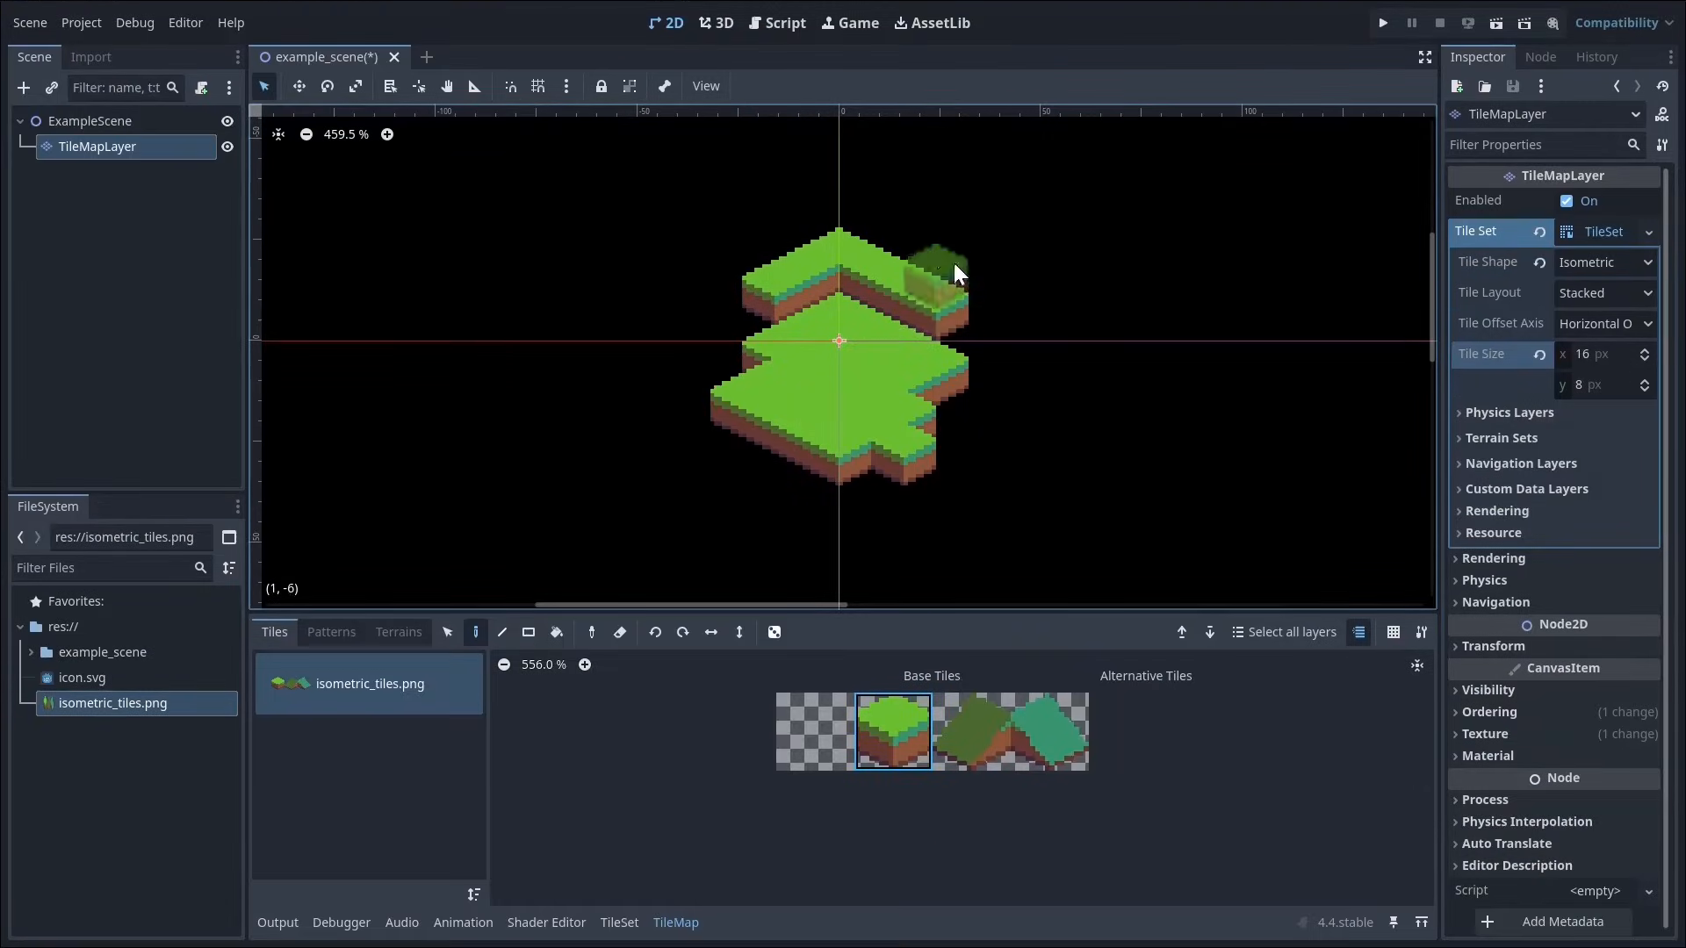
{"action": "left_click", "coordinate": [699, 262]}
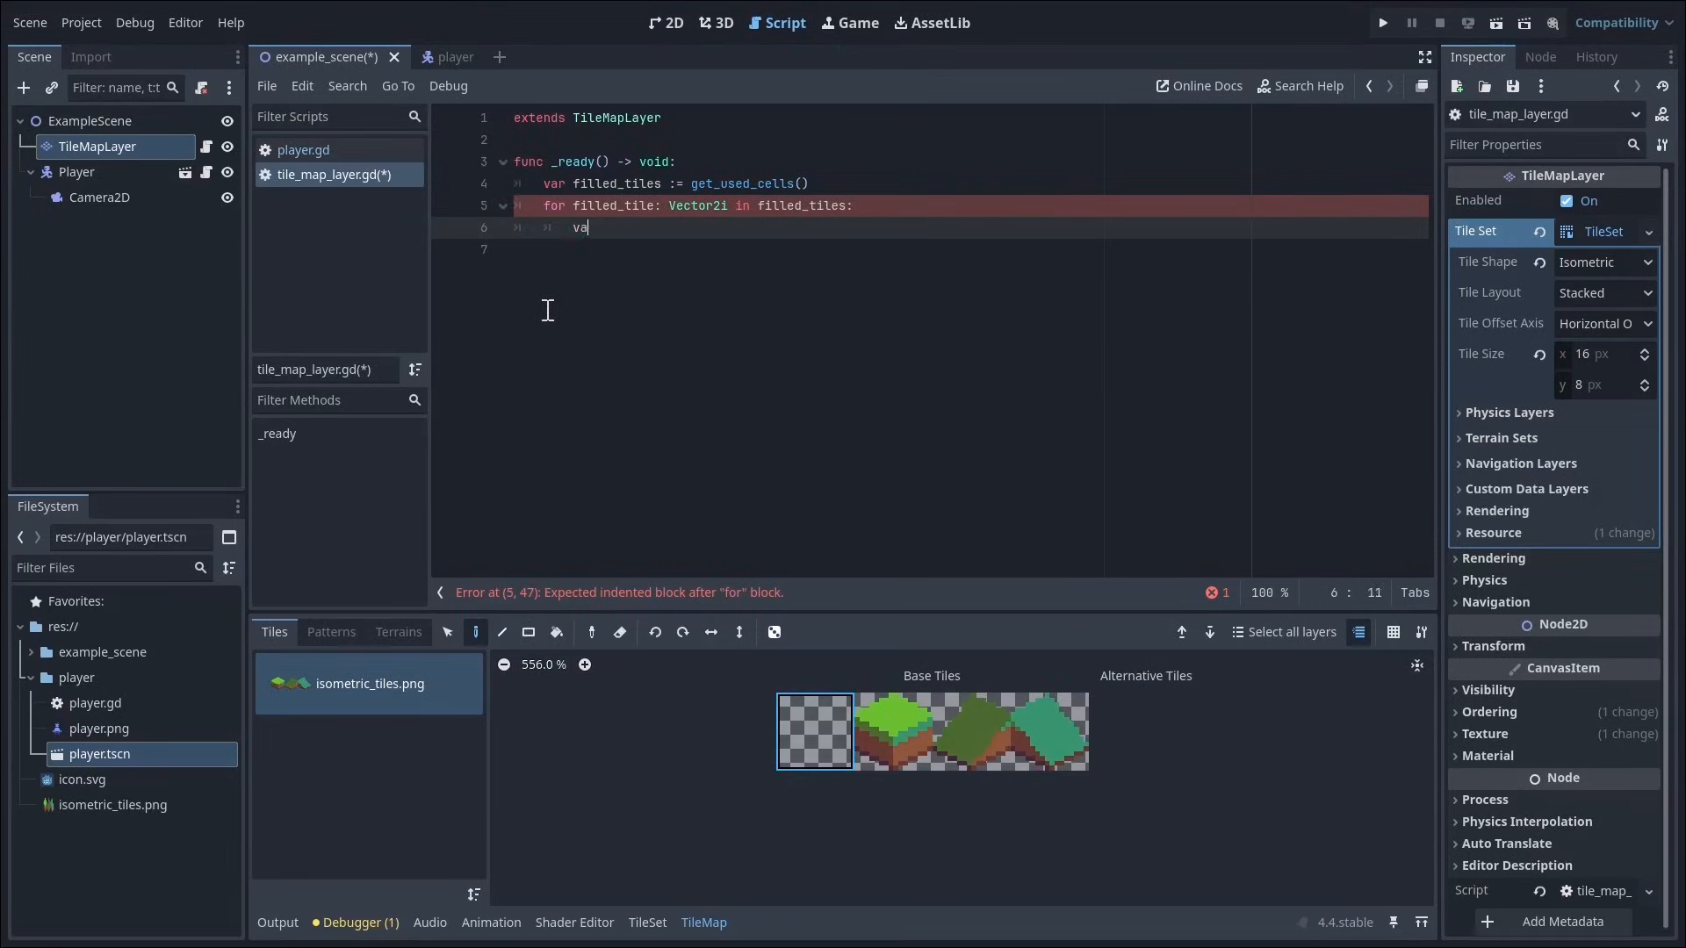
Step: Declare a variable inside the for loop over filled_tiles in the tile_map_layer.gd script
{"action": "type", "text": ":= f"}
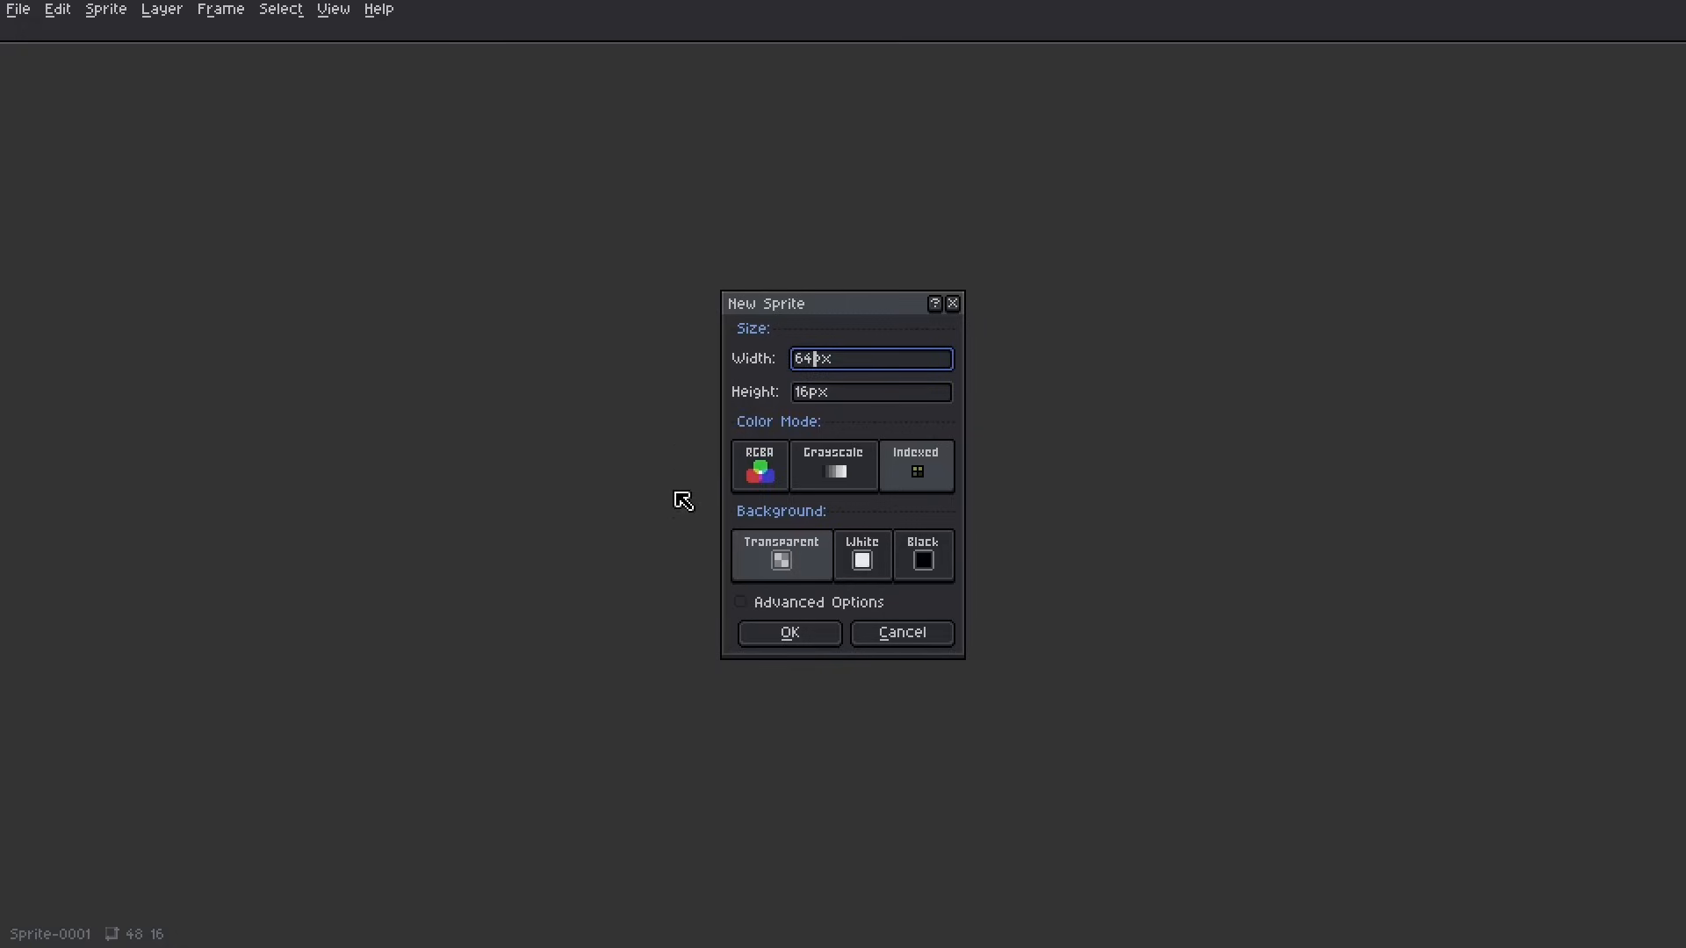
Step: In Aseprite, create a 64 × 16 px sprite with indexed colour and a transparent background
{"action": "left_click", "coordinate": [769, 647]}
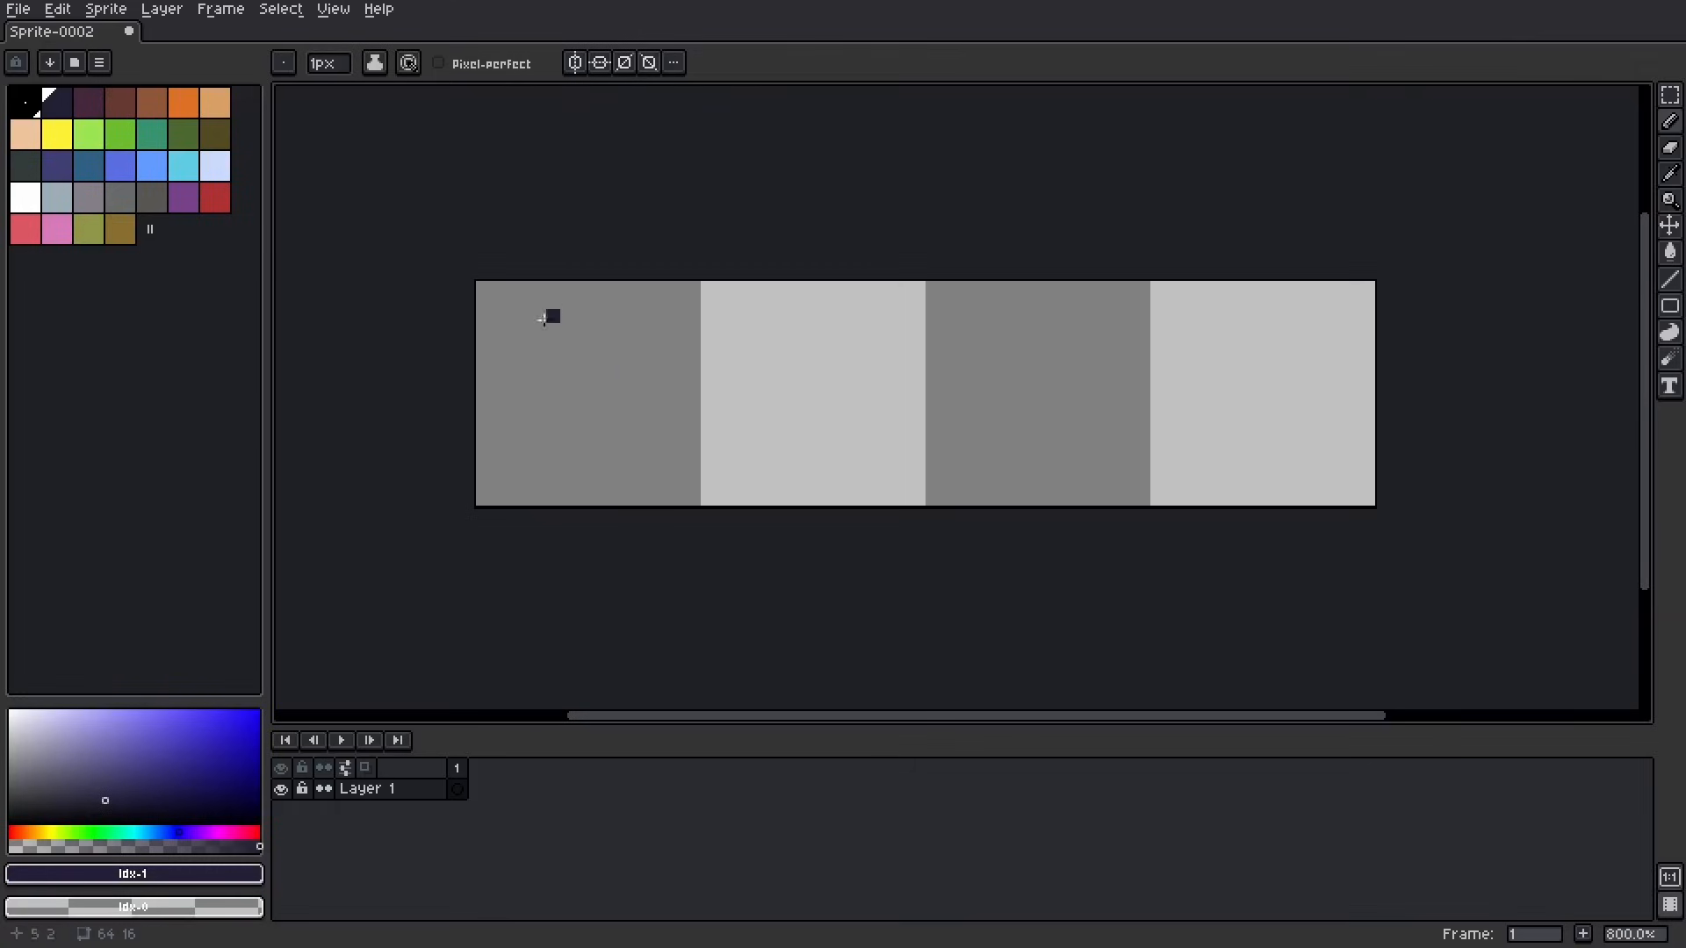
Step: Draw the two upper edges of an isometric rhombus in green #6abe30 across the second 16 px tile, stepping two pixels per row
{"action": "scroll", "coordinate": [845, 360], "scroll_direction": "up", "scroll_amount": 3}
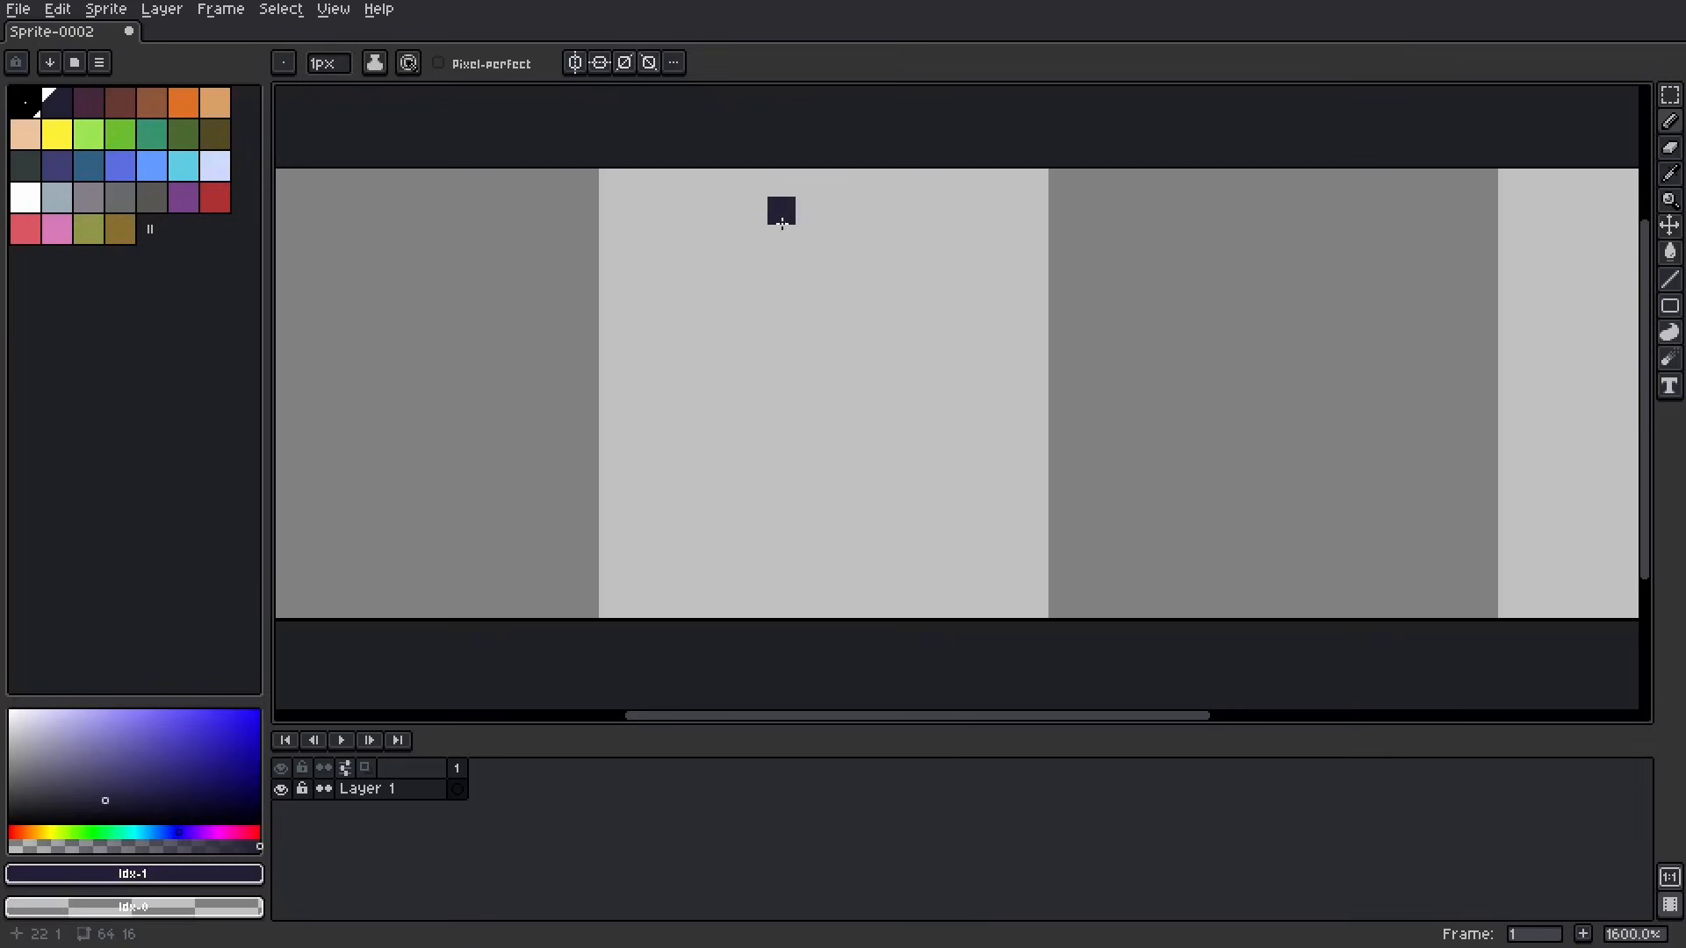
{"action": "left_click", "coordinate": [119, 140]}
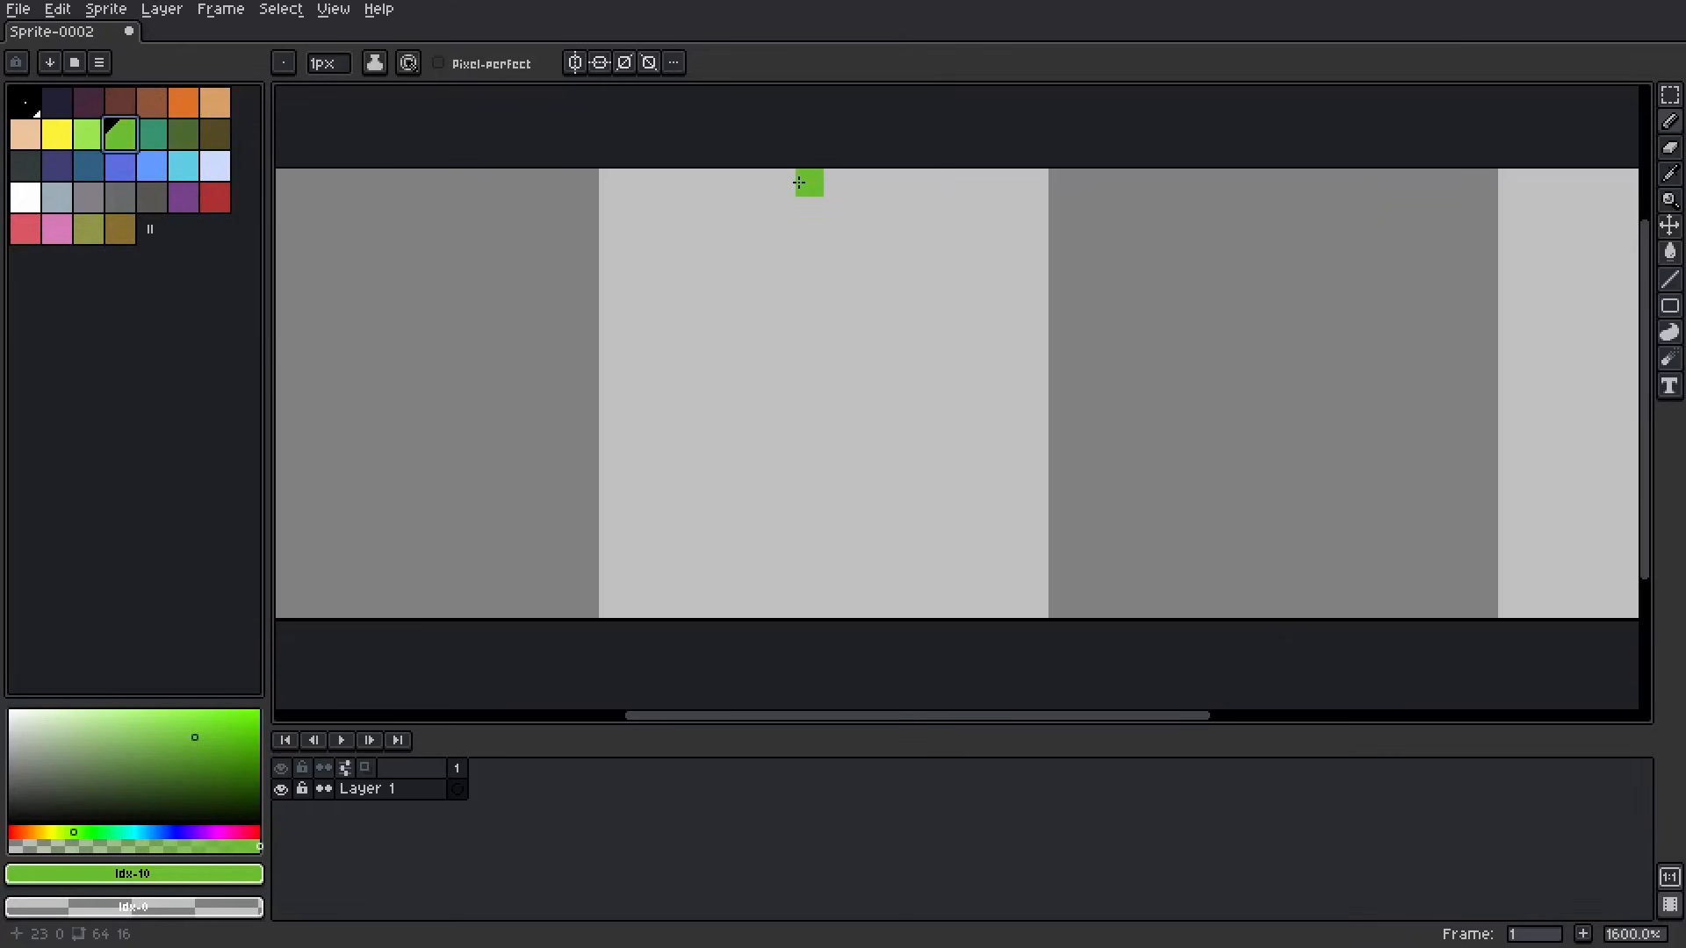
{"action": "left_click_drag", "start_coordinate": [798, 182], "coordinate": [836, 184]}
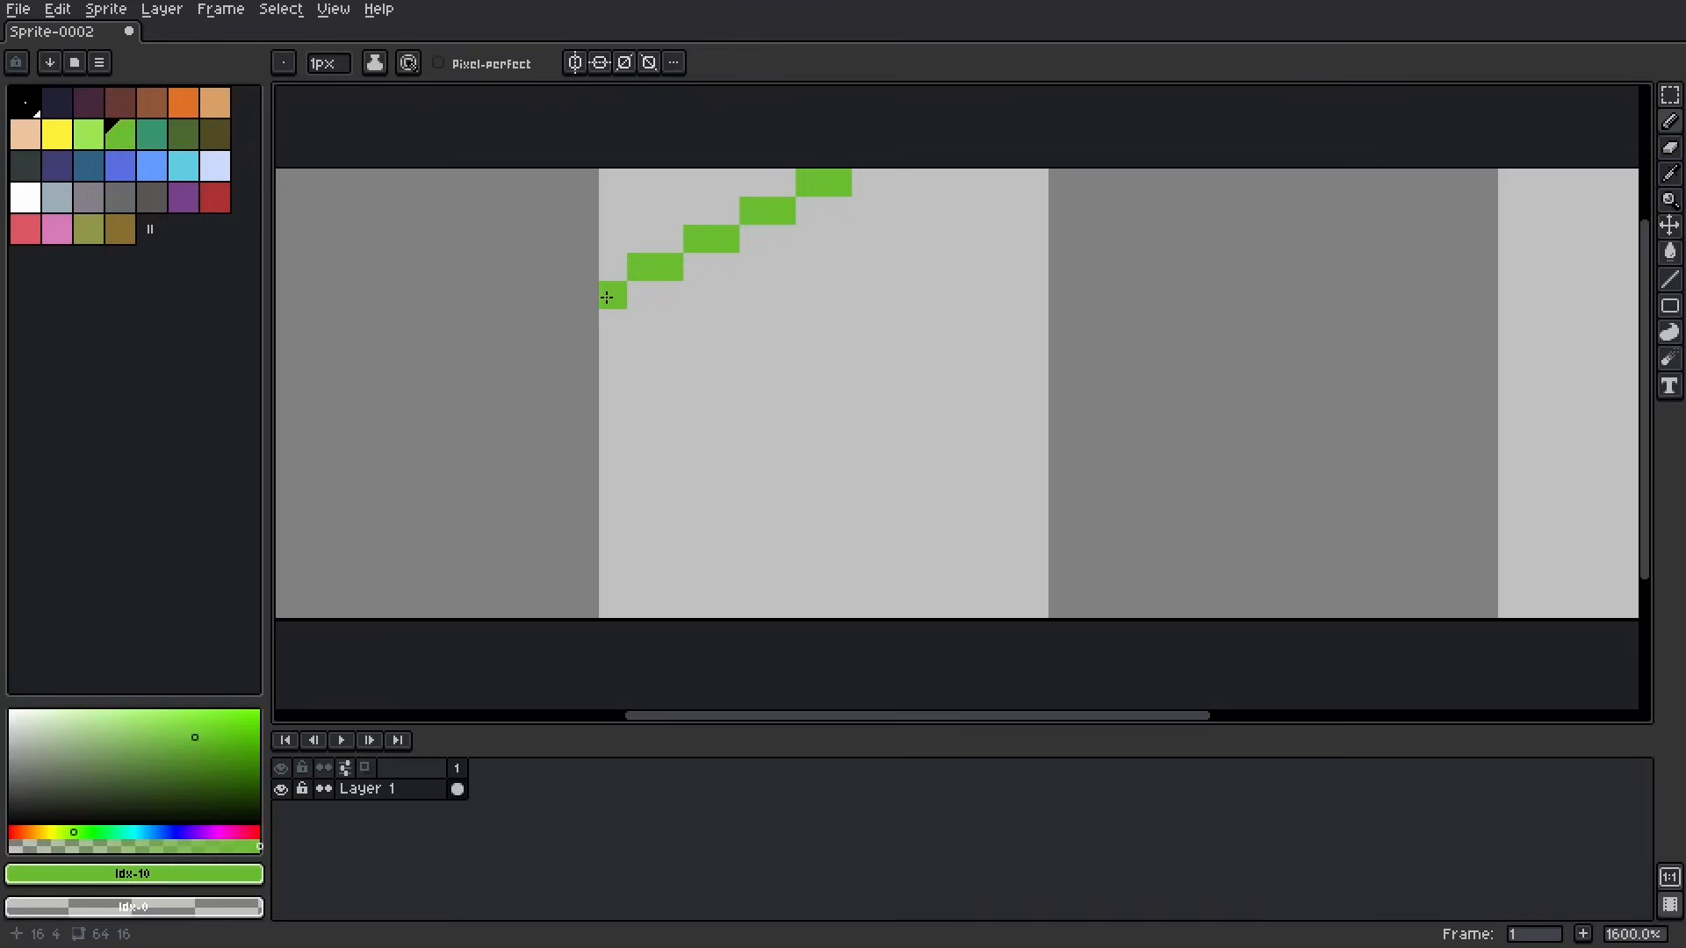
{"action": "left_click_drag", "start_coordinate": [866, 211], "coordinate": [887, 210]}
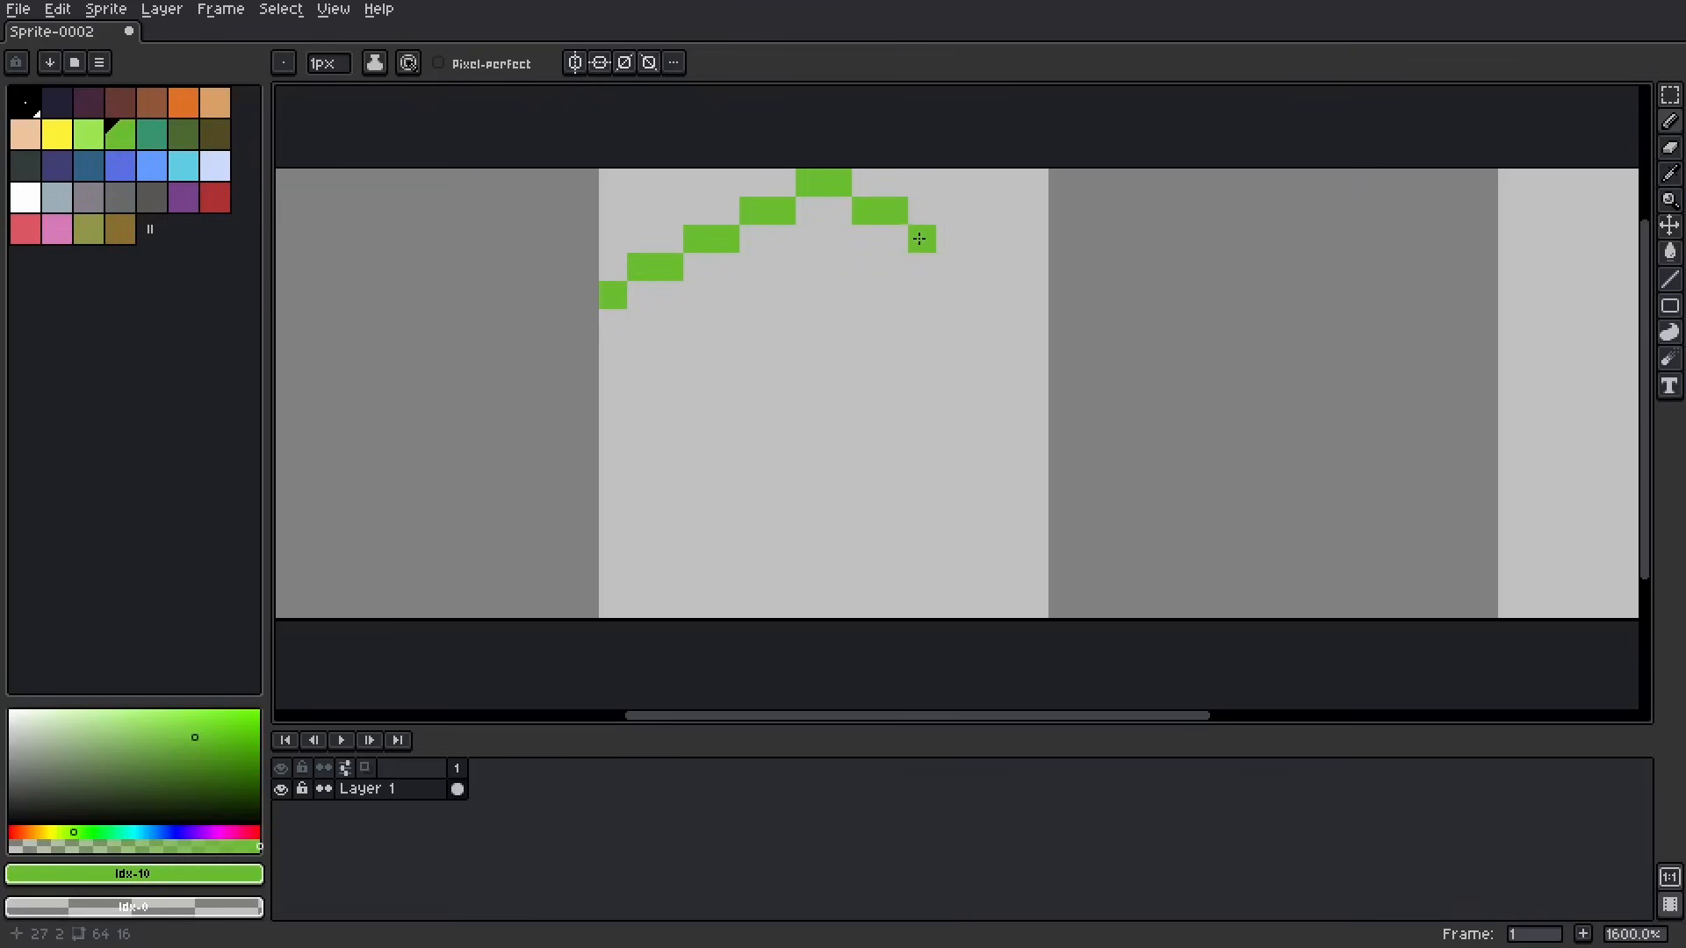
{"action": "left_click_drag", "start_coordinate": [997, 275], "coordinate": [1035, 296]}
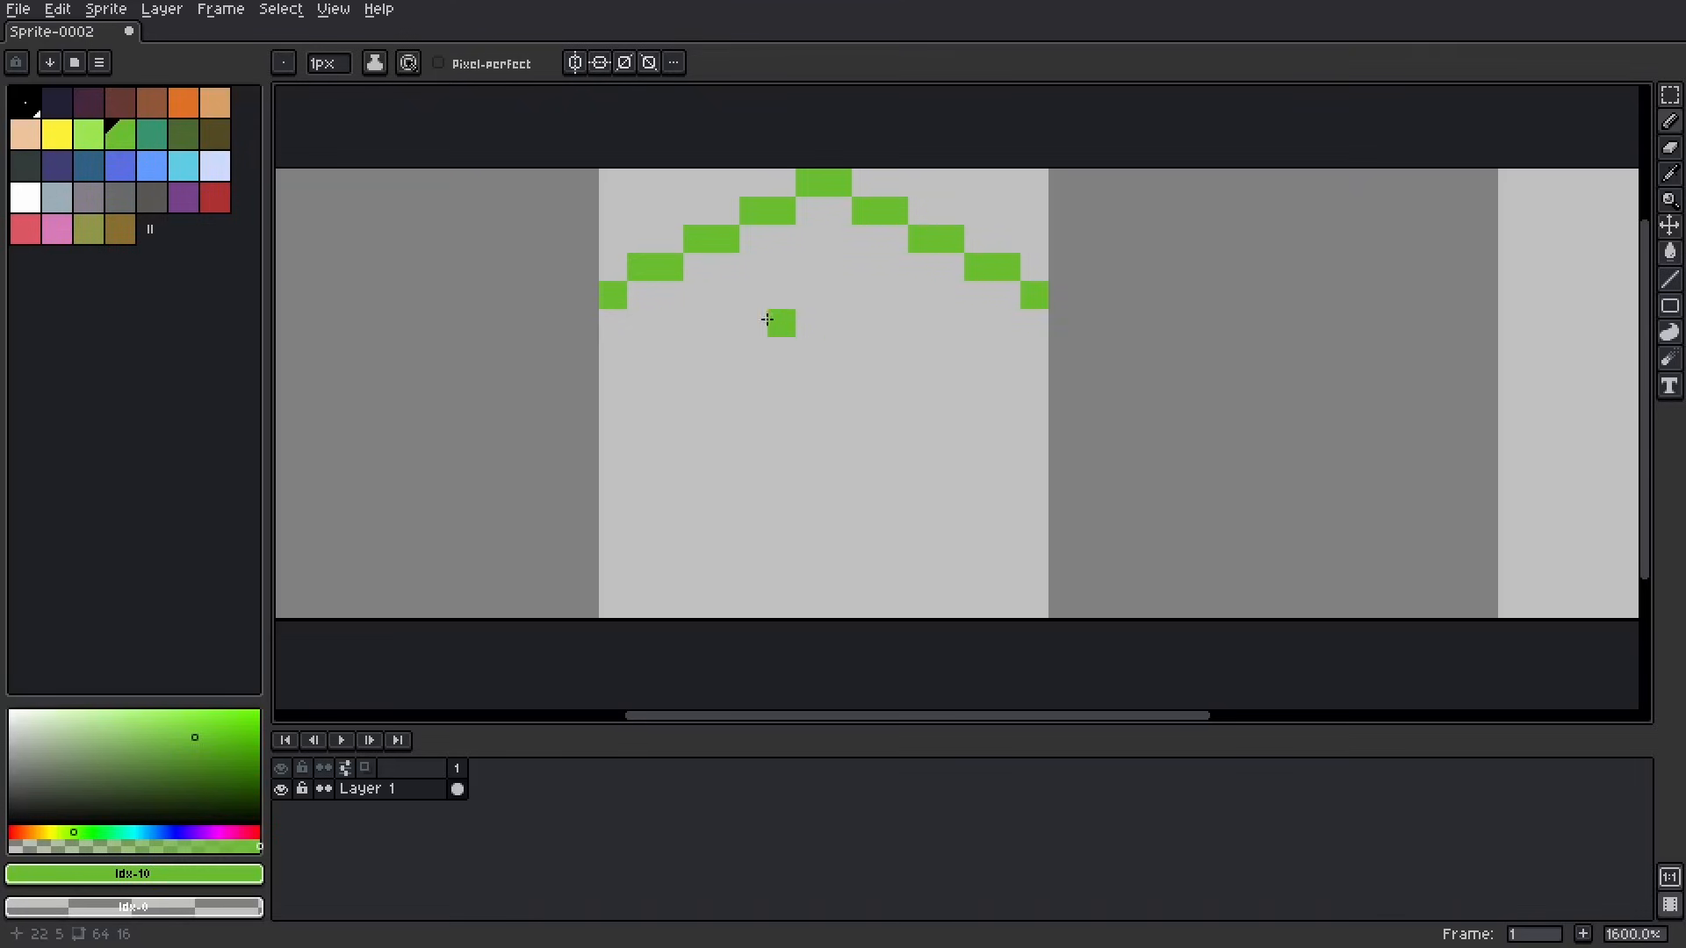
Step: Draw the two lower edges in green, closing the rhombus at the centre of the tile
{"action": "left_click", "coordinate": [650, 318]}
{"action": "left_click", "coordinate": [990, 326]}
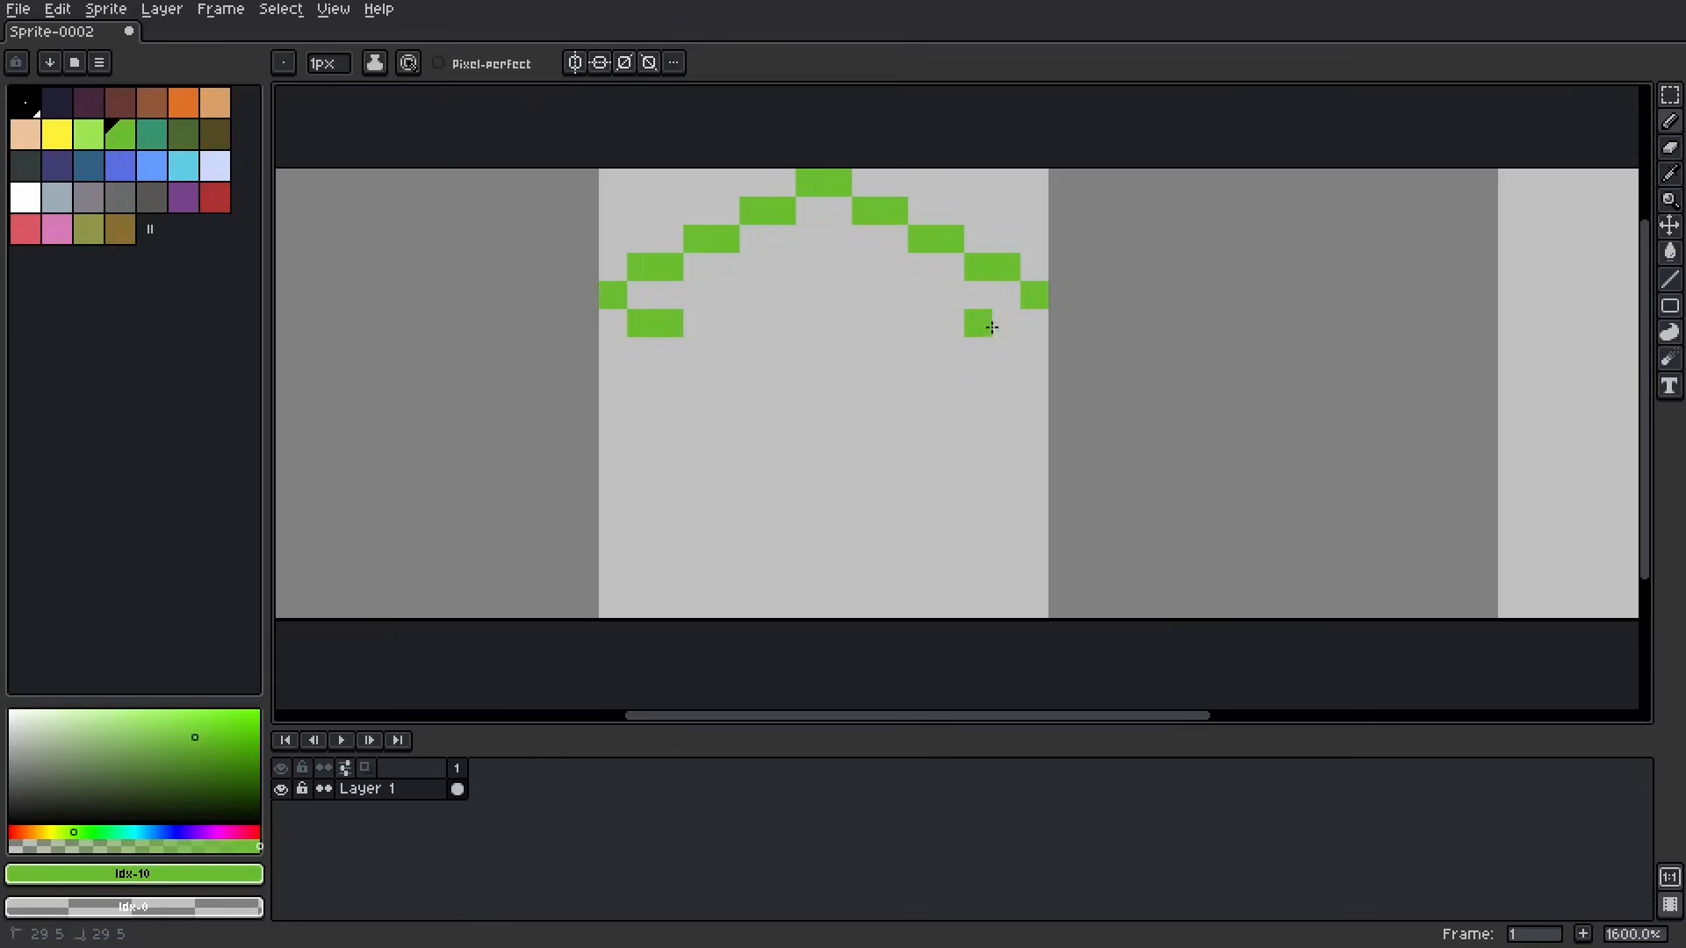
{"action": "left_click", "coordinate": [698, 350]}
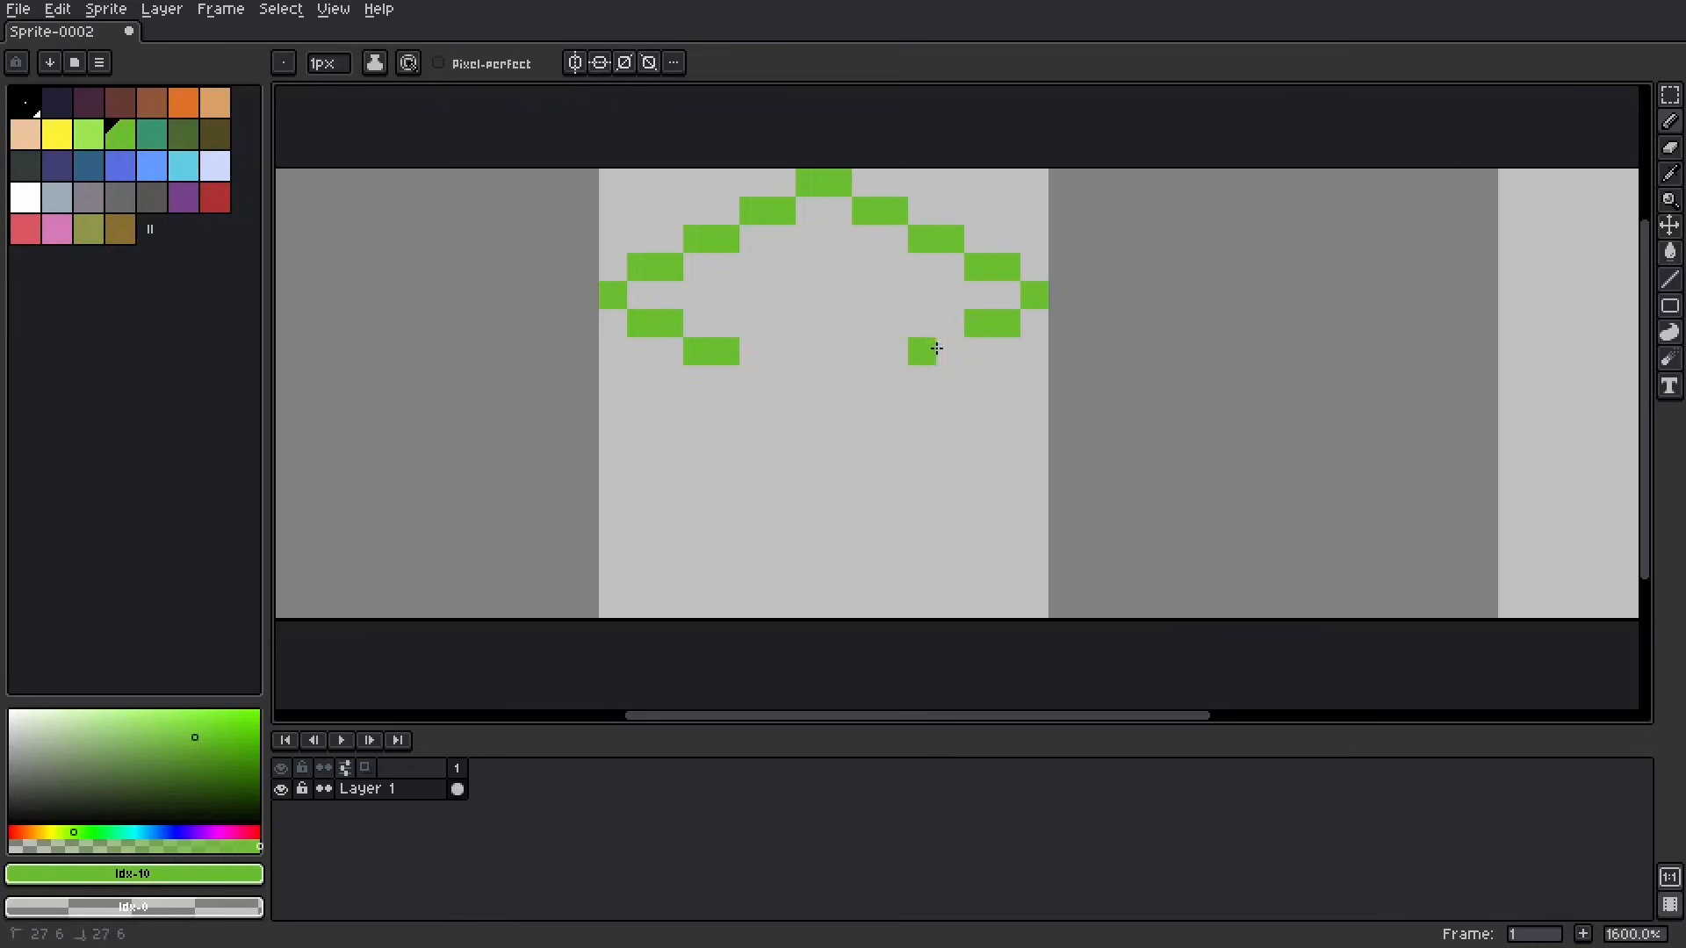
{"action": "left_click_drag", "start_coordinate": [865, 379], "coordinate": [883, 379]}
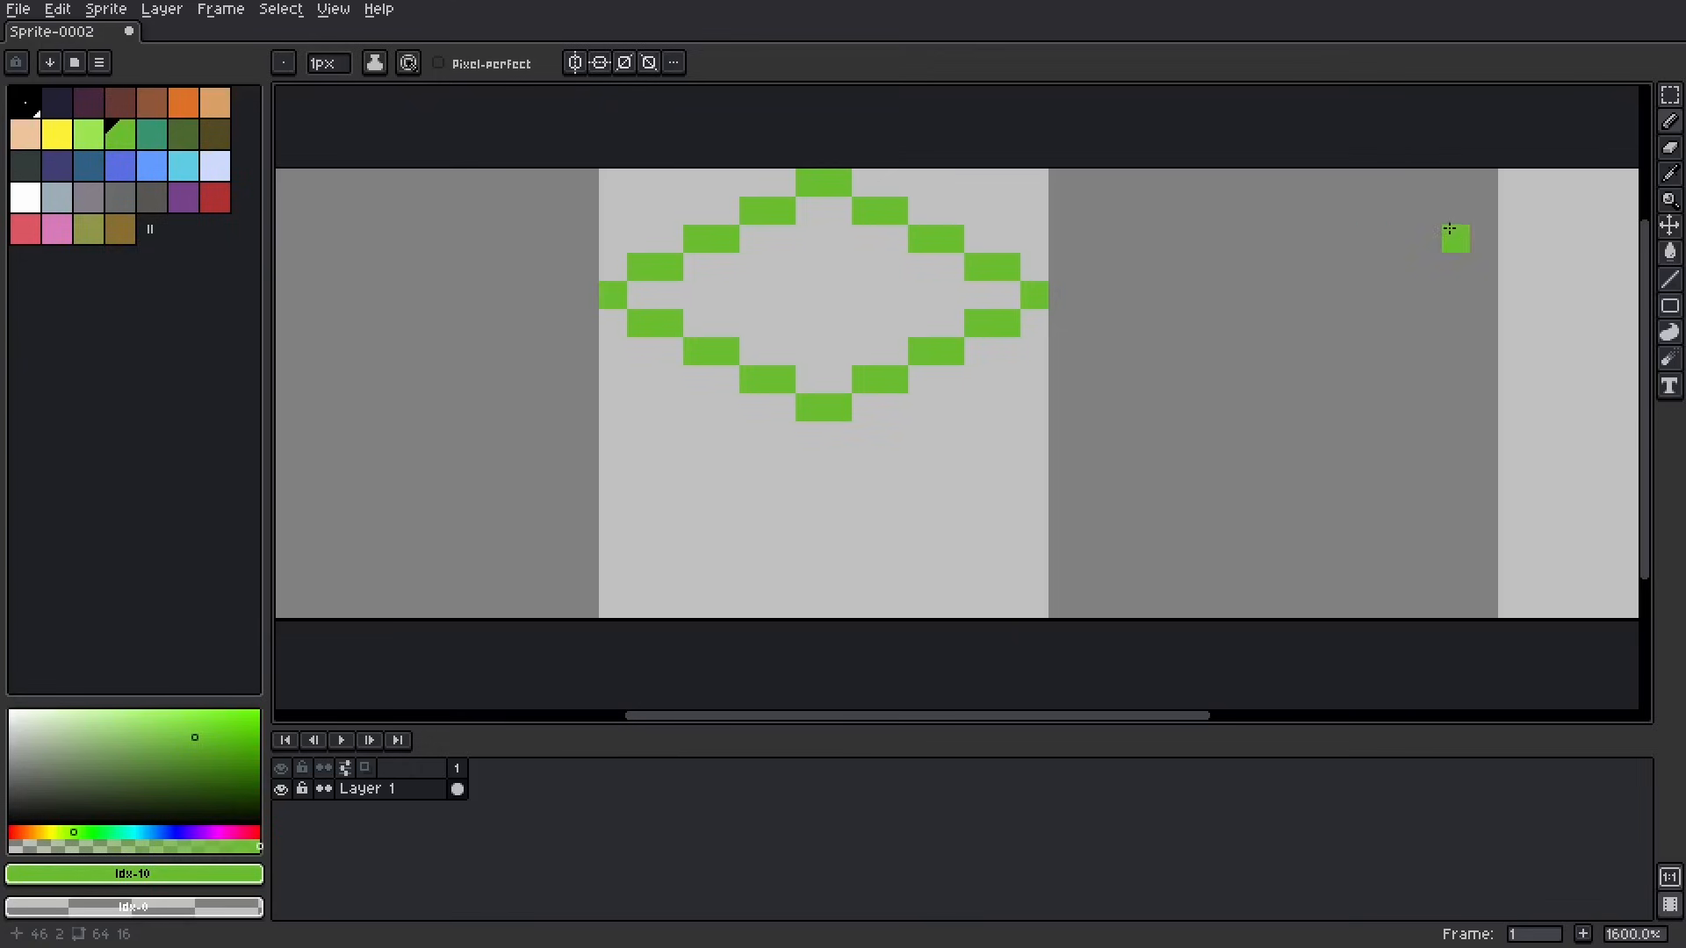
Step: Duplicate the lower half of the rhombus outline down to the bottom edge of the tile and deselect it
{"action": "left_click", "coordinate": [1670, 95]}
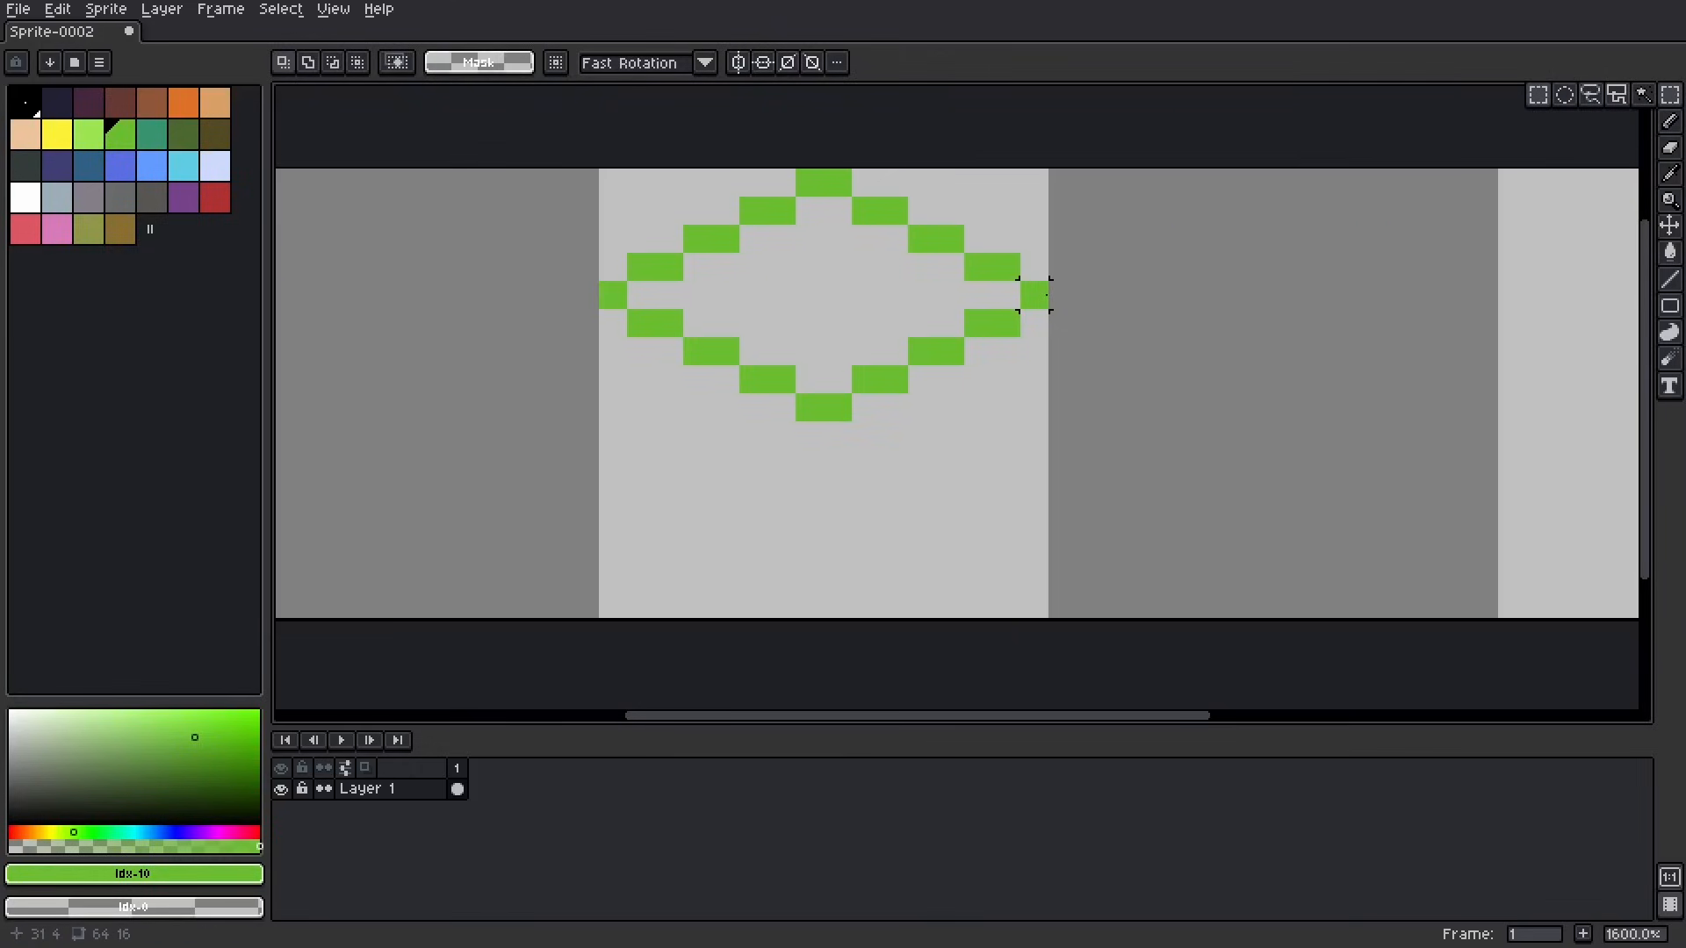
{"action": "left_click_drag", "start_coordinate": [1035, 295], "coordinate": [611, 411]}
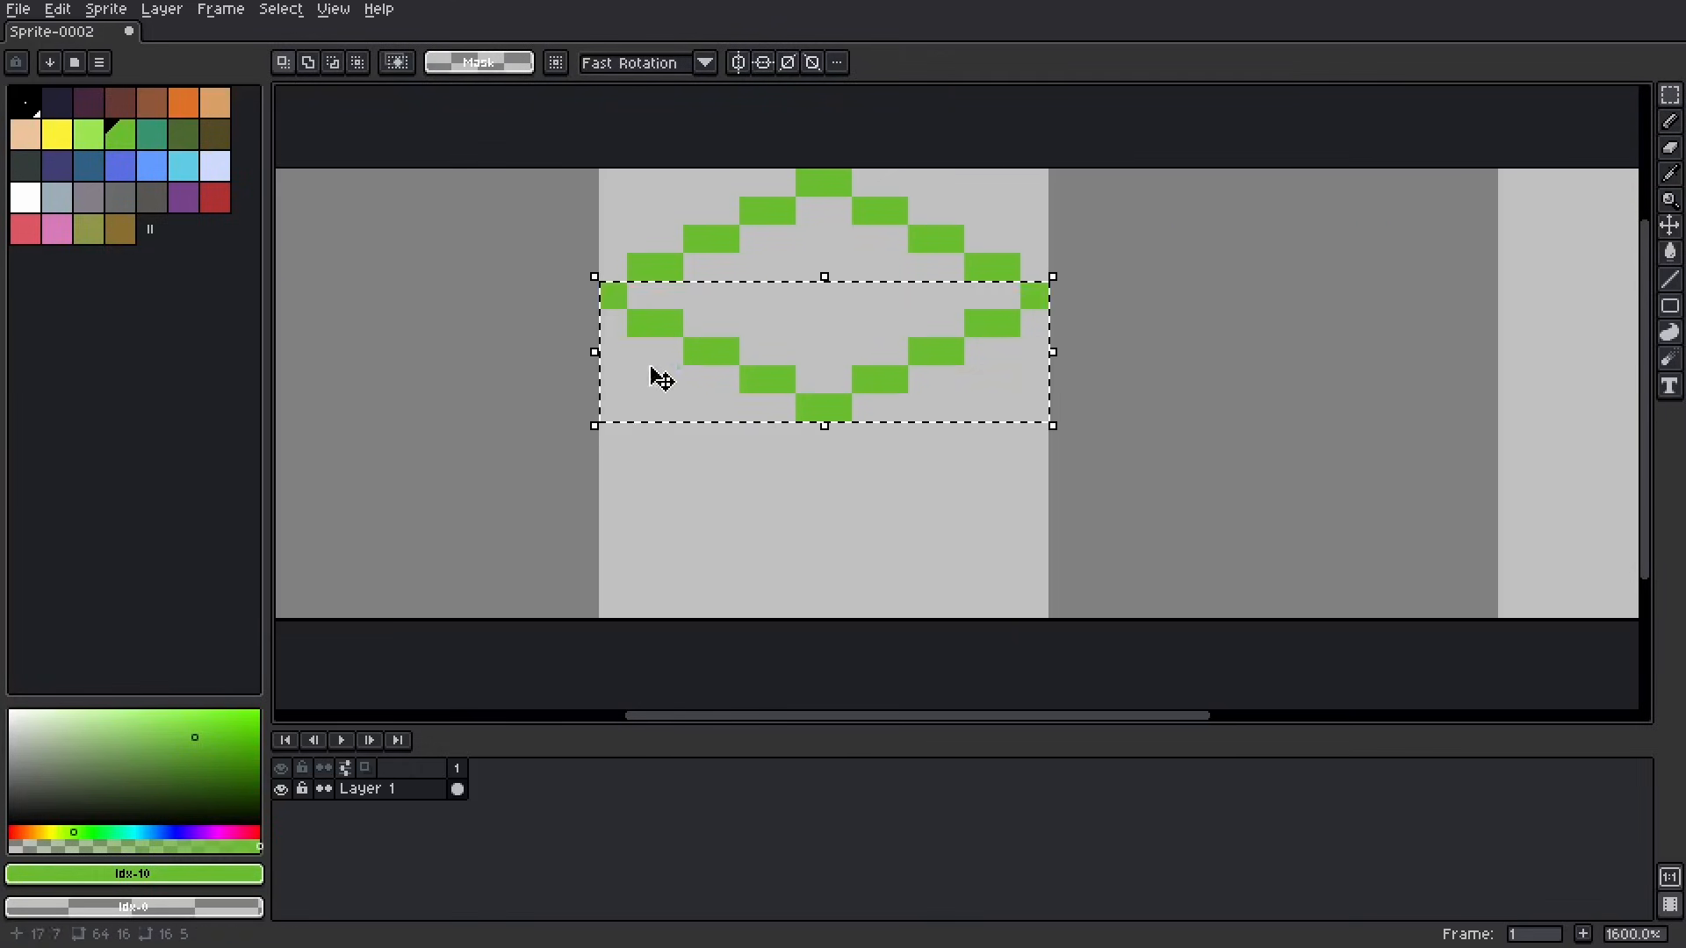
{"action": "left_click_drag", "start_coordinate": [672, 332], "coordinate": [673, 529], "text": "ctrl"}
{"action": "key", "text": "ctrl+d"}
Step: Draw green vertical edges at the cube's left and right sides and a two-pixel-wide edge down its centre
{"action": "key", "text": "b"}
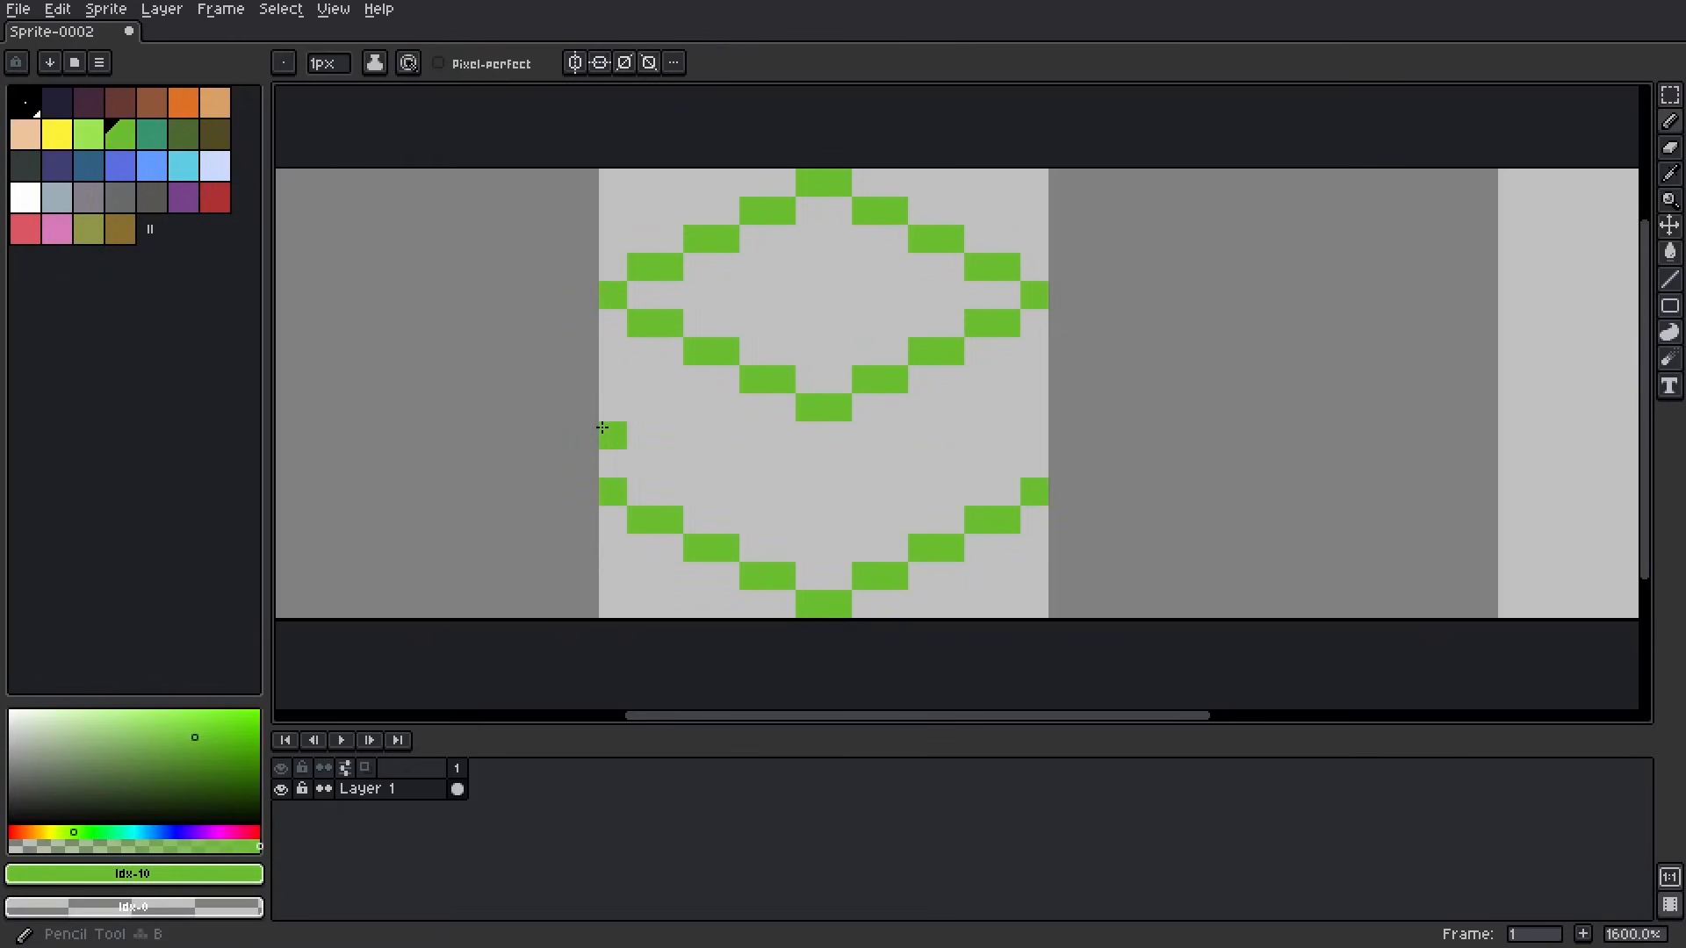
{"action": "left_click", "coordinate": [616, 334]}
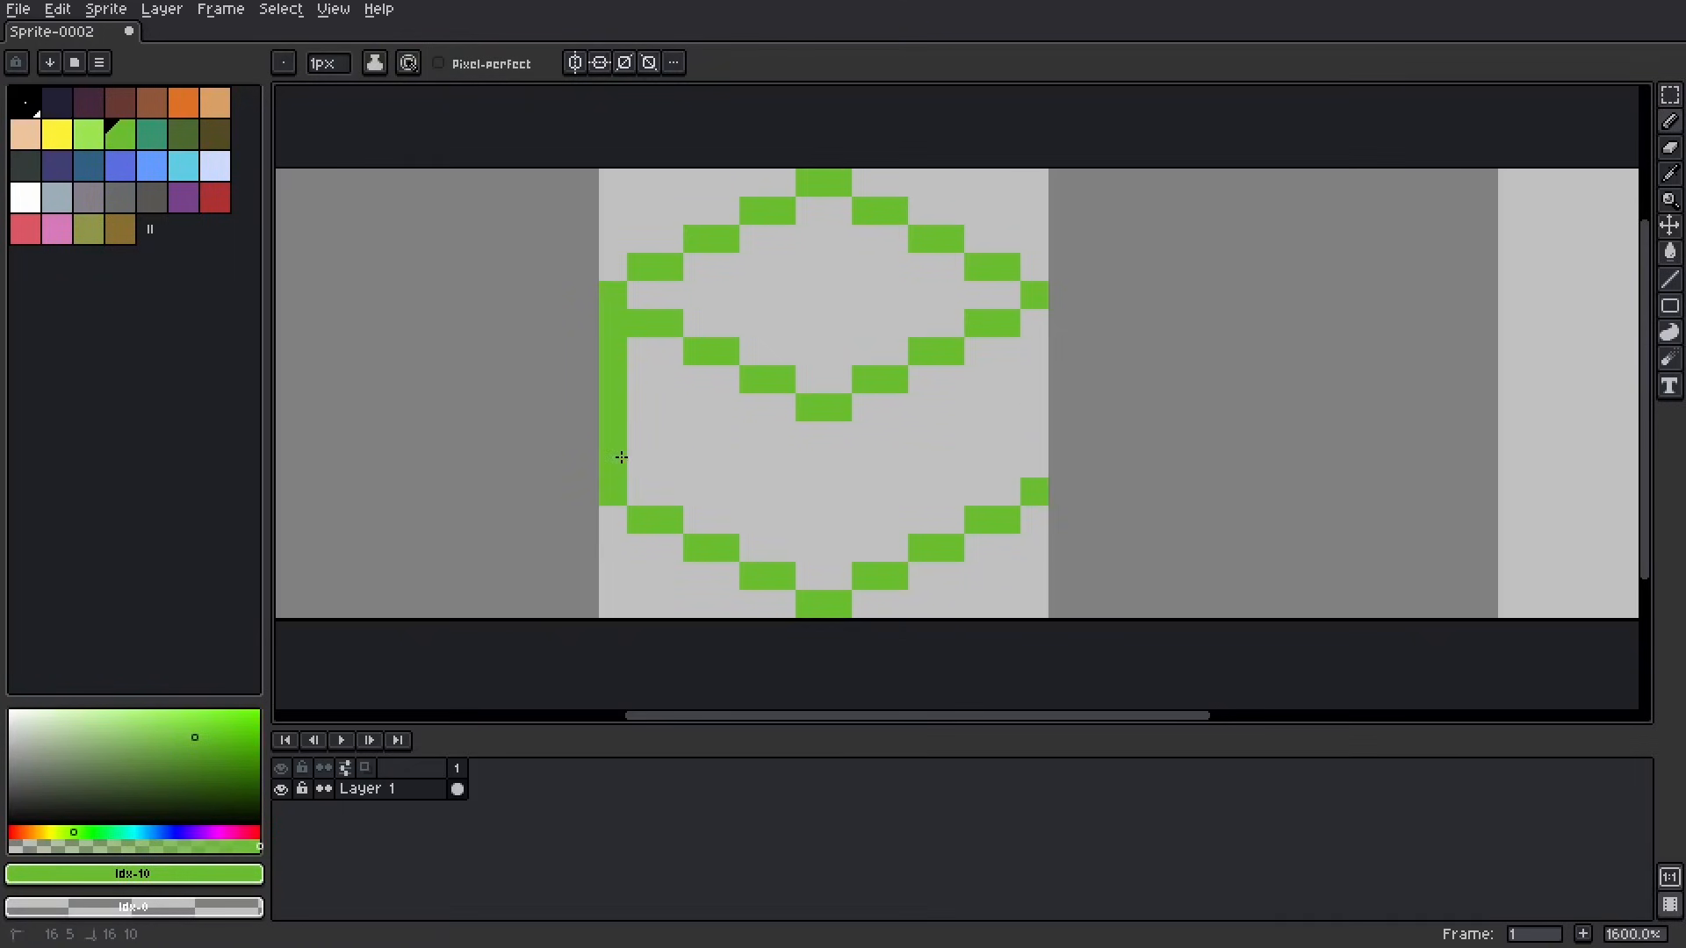
{"action": "mouse_move", "coordinate": [810, 428]}
{"action": "left_mouse_down"}
{"action": "mouse_move", "coordinate": [809, 554]}
{"action": "mouse_move", "coordinate": [841, 548]}
{"action": "mouse_move", "coordinate": [843, 425]}
{"action": "left_mouse_up"}
{"action": "right_click", "coordinate": [956, 380]}
{"action": "left_click", "coordinate": [1029, 317]}
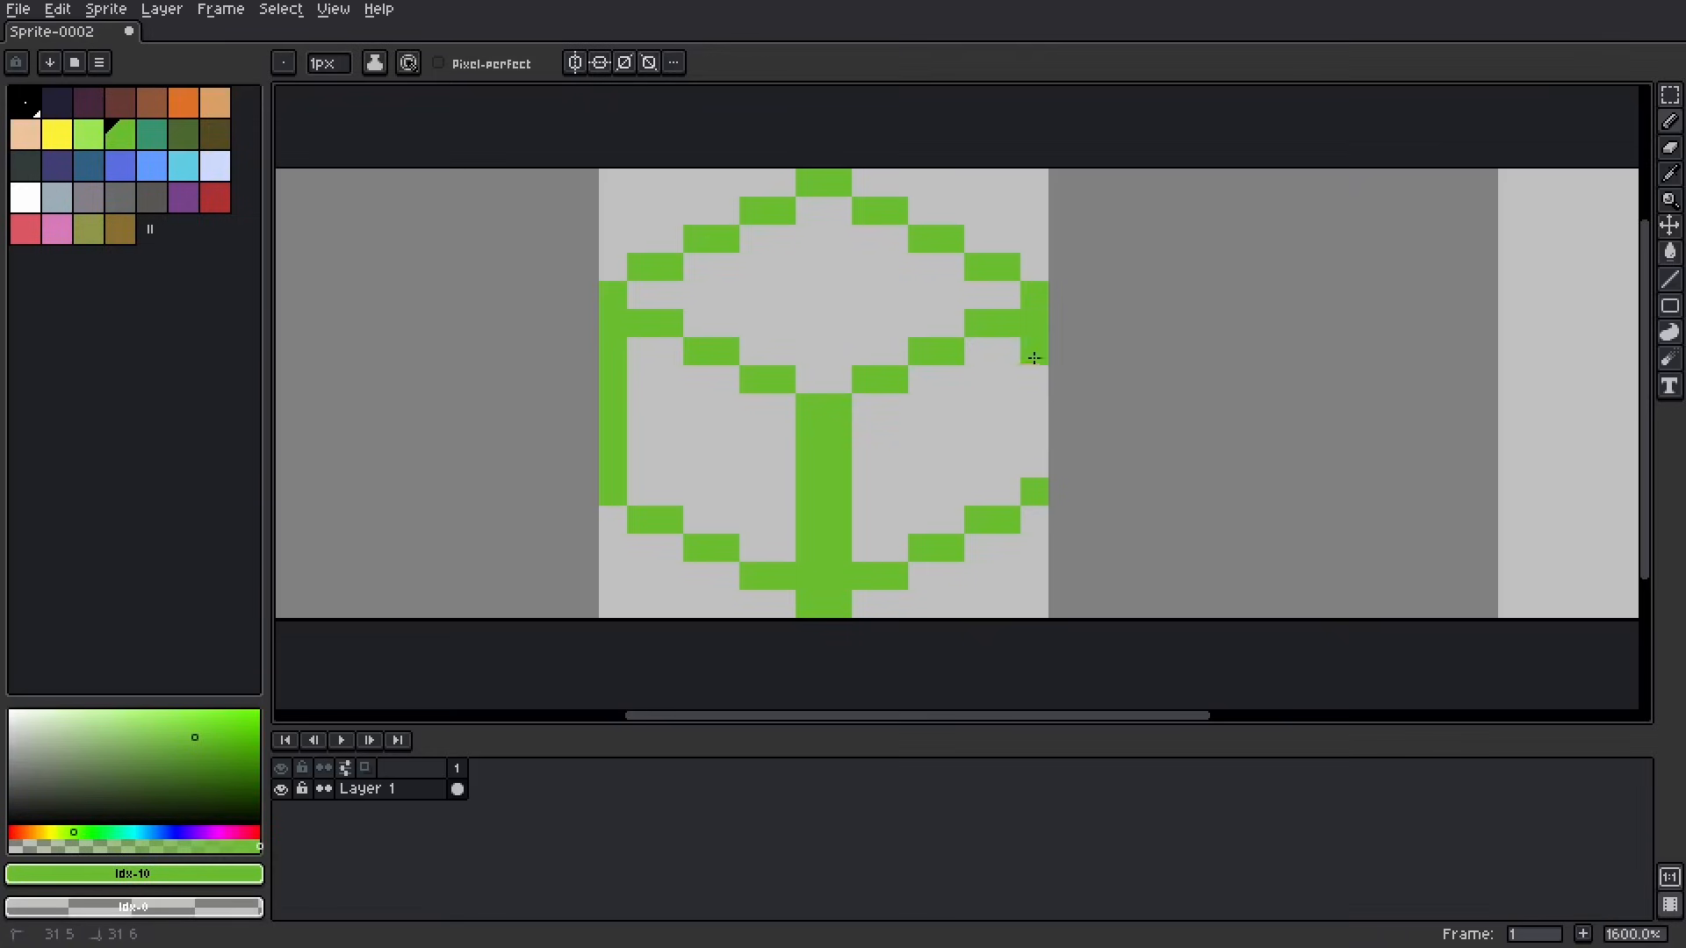
{"action": "left_click_drag", "start_coordinate": [1034, 357], "coordinate": [1035, 425]}
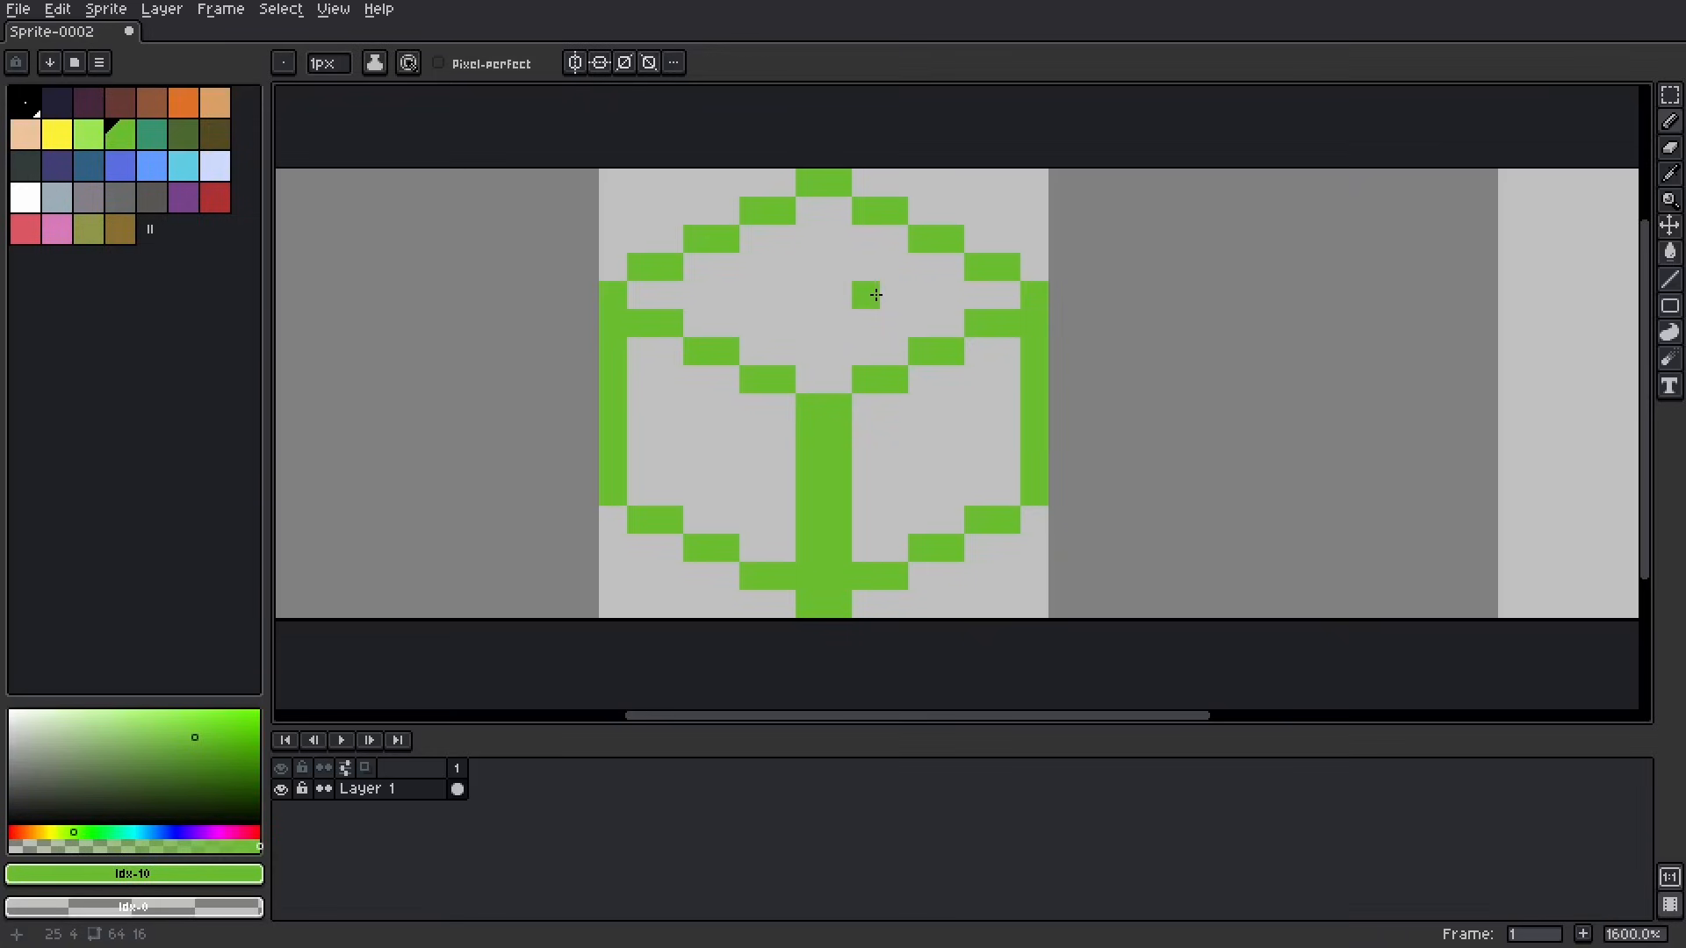
Step: Fill the cube's top face green, its left face dark brown and its right face lighter brown #8f563b
{"action": "key", "text": "g"}
{"action": "left_click", "coordinate": [846, 313]}
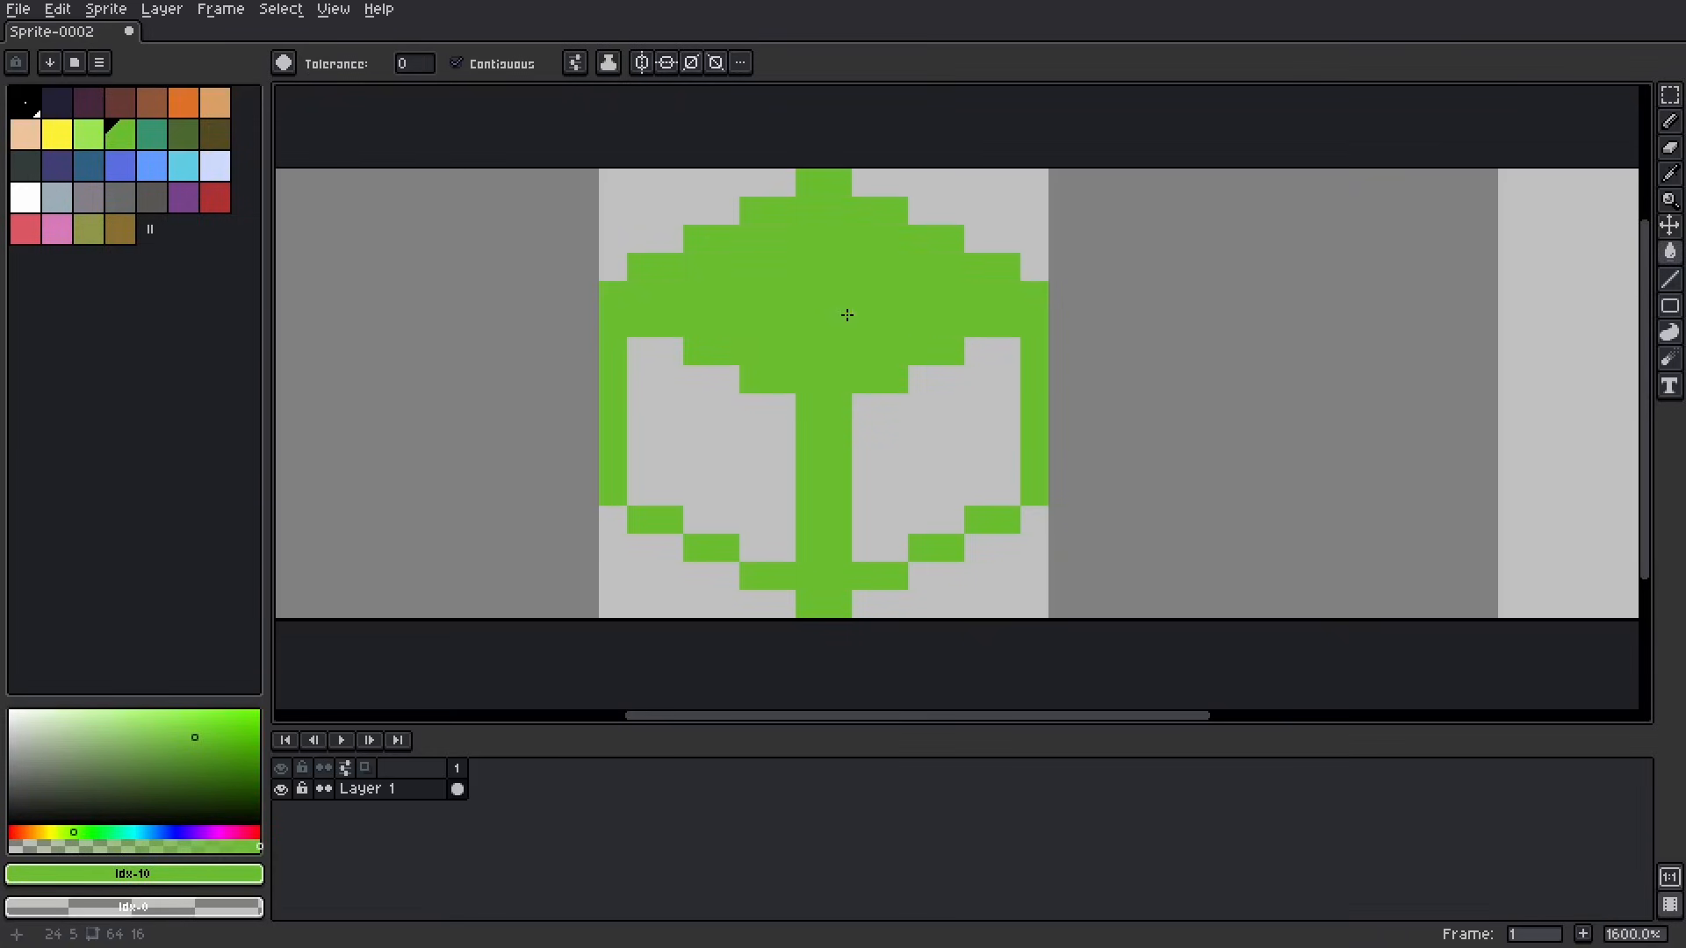
{"action": "left_click", "coordinate": [123, 104]}
{"action": "left_click", "coordinate": [709, 439]}
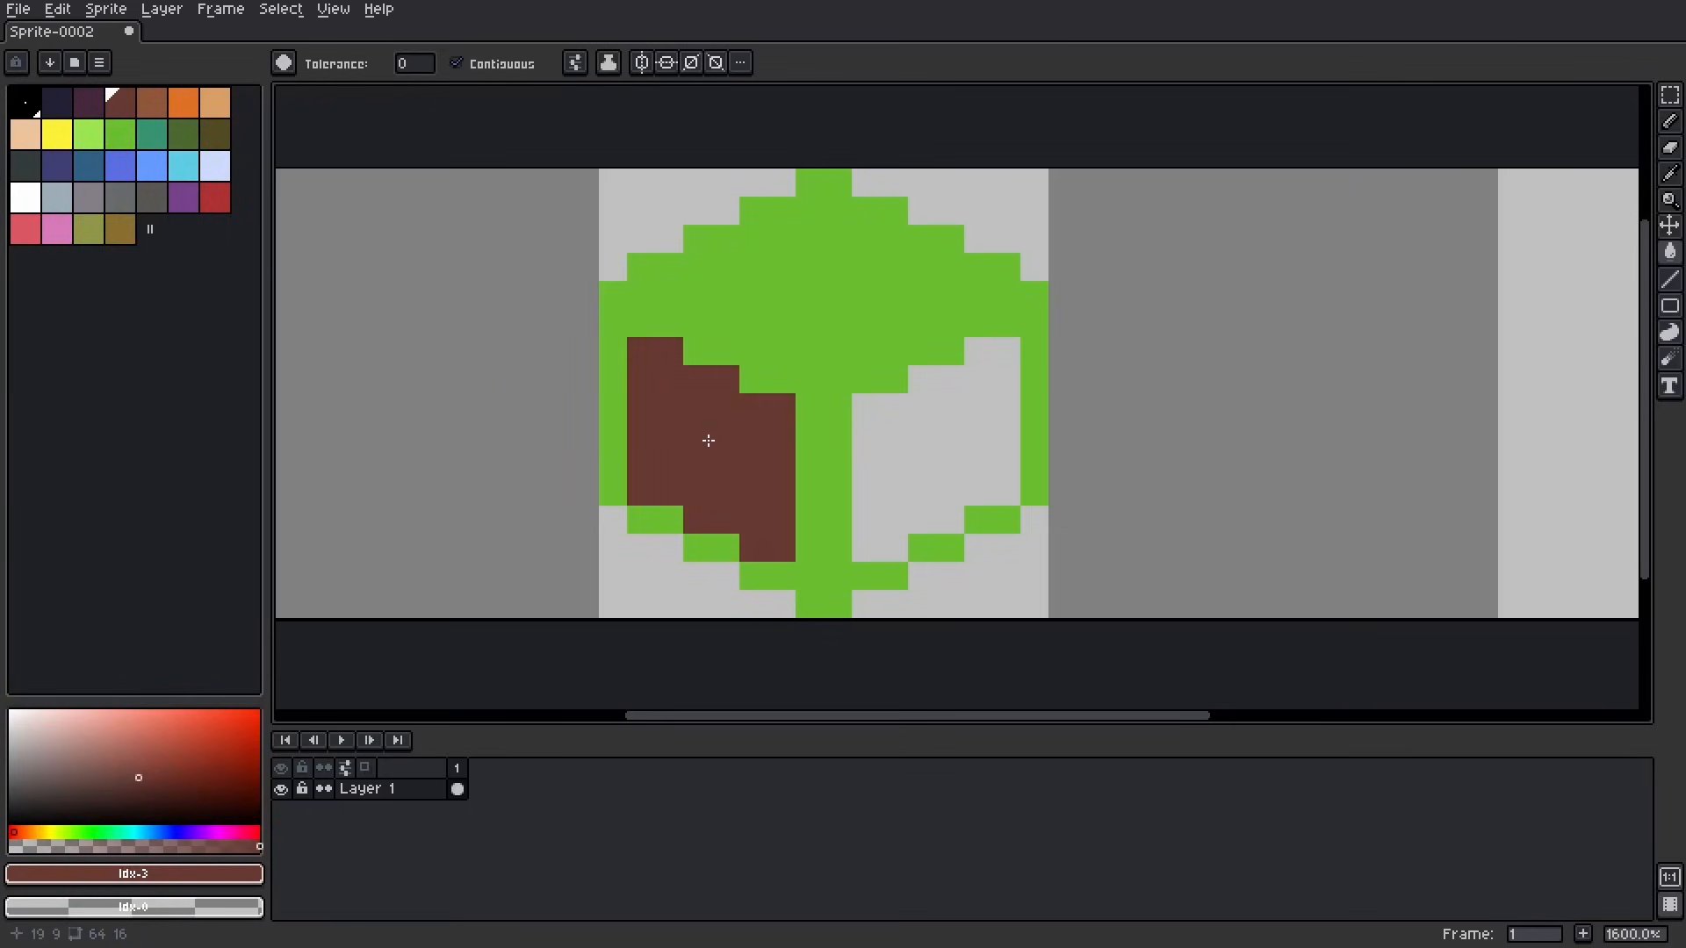
{"action": "left_click", "coordinate": [152, 104]}
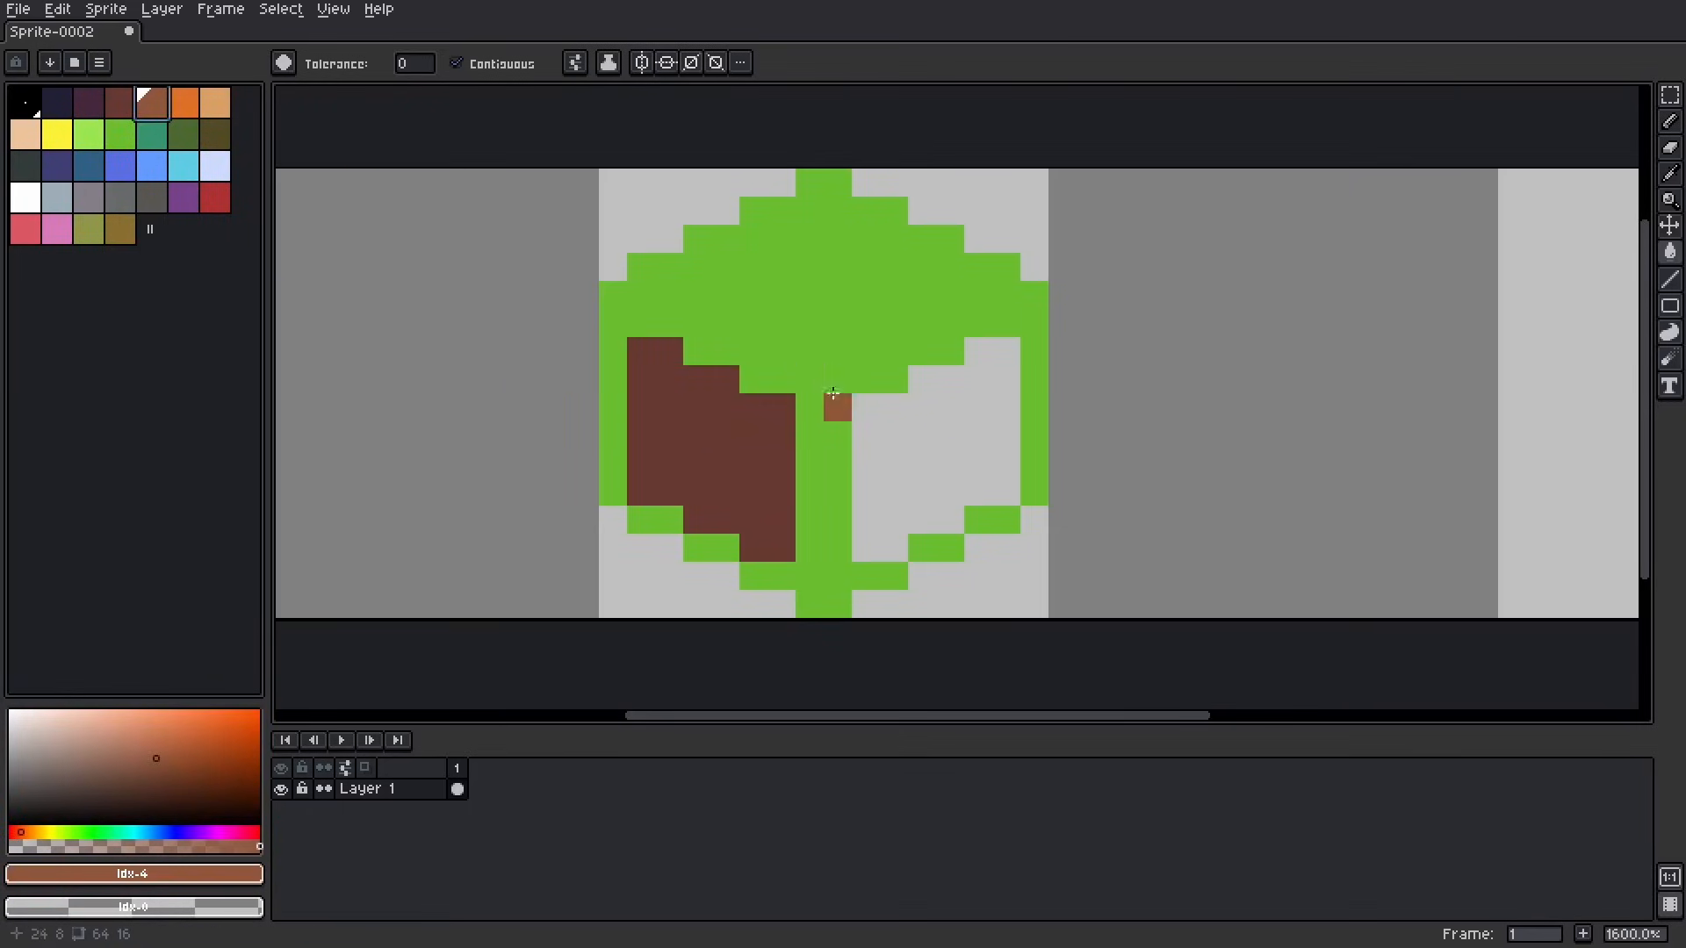
{"action": "left_click", "coordinate": [907, 436]}
Step: Recolour the cube's outline with the Pencil: dark green and teal grass rims, brown side edges, and darker pixels along the underside
{"action": "key", "text": "b"}
{"action": "left_click", "coordinate": [840, 410]}
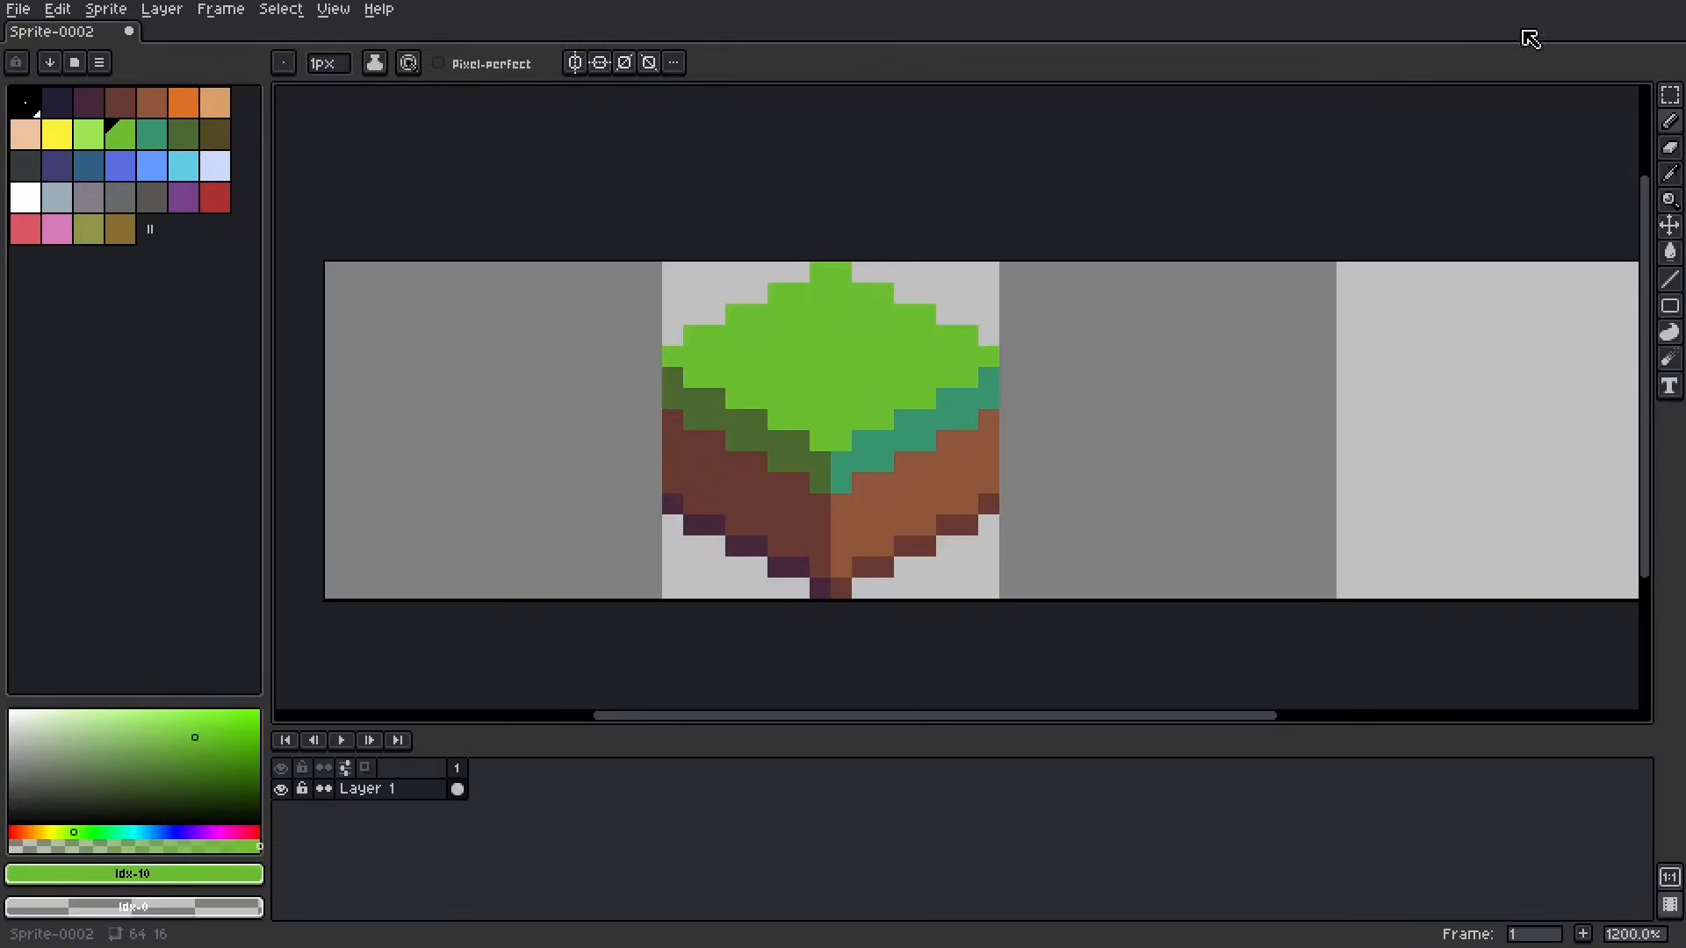
Step: Duplicate the finished 16 × 16 grass block into the third tile of the sprite and deselect it
{"action": "left_click", "coordinate": [1671, 95]}
{"action": "left_click_drag", "start_coordinate": [989, 273], "coordinate": [676, 594]}
{"action": "scroll", "coordinate": [1037, 505], "scroll_direction": "down", "scroll_amount": 2}
{"action": "middle_click_drag", "start_coordinate": [1037, 505], "coordinate": [873, 505]}
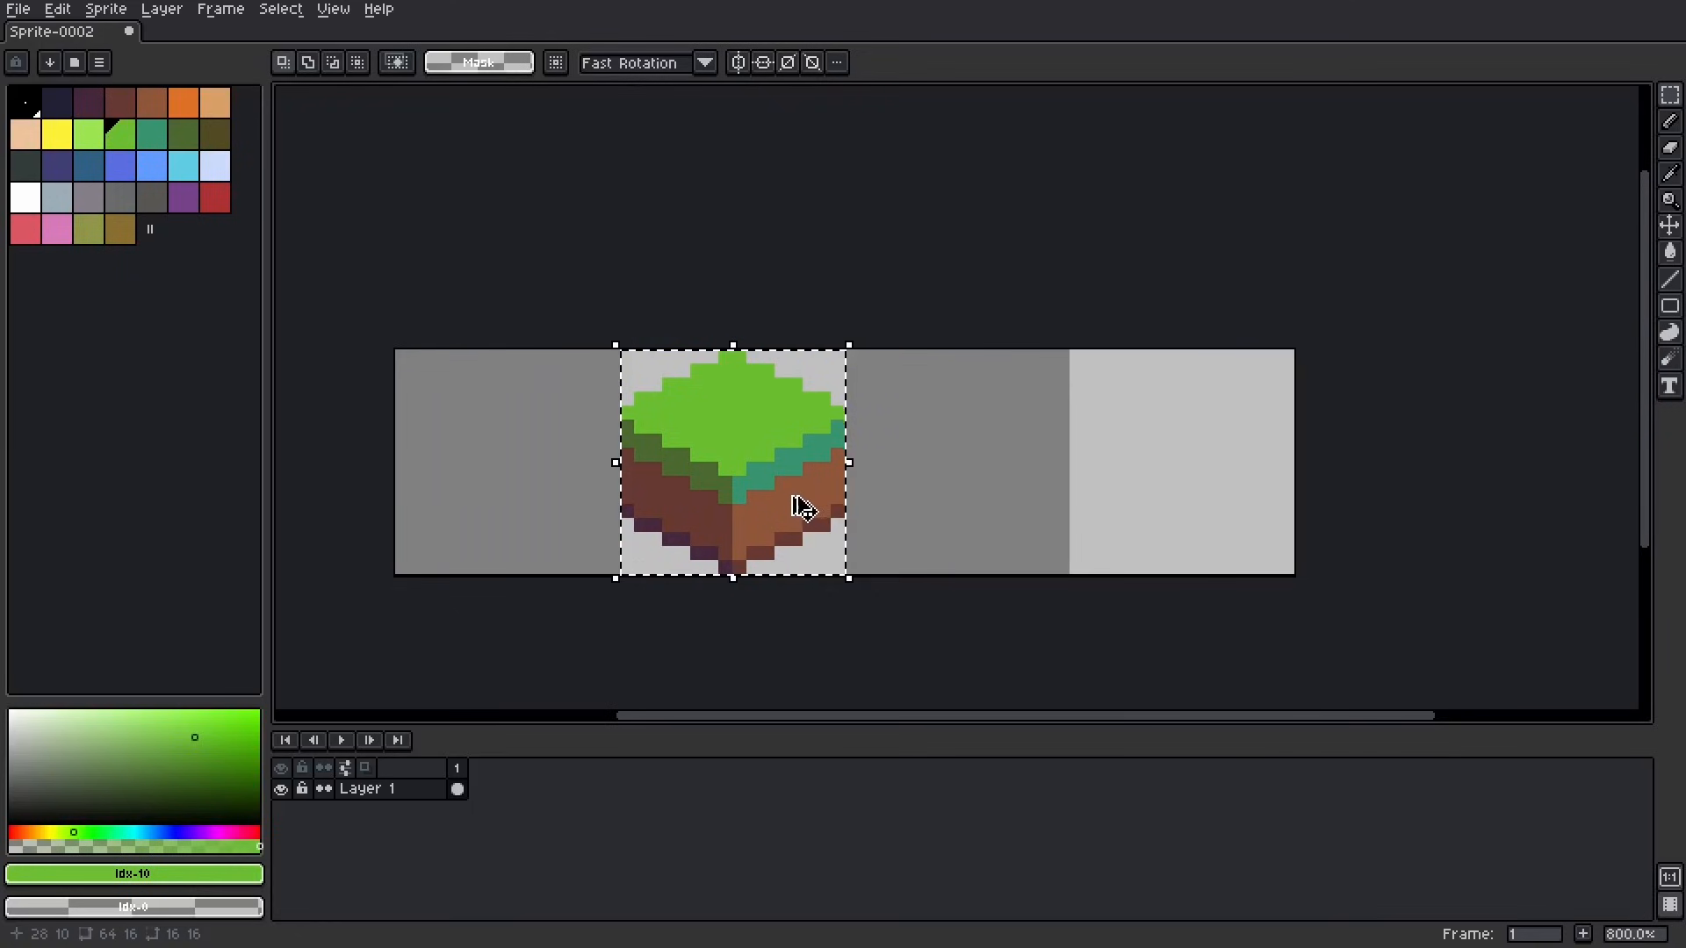
{"action": "left_click_drag", "start_coordinate": [798, 501], "coordinate": [1039, 503], "text": "ctrl"}
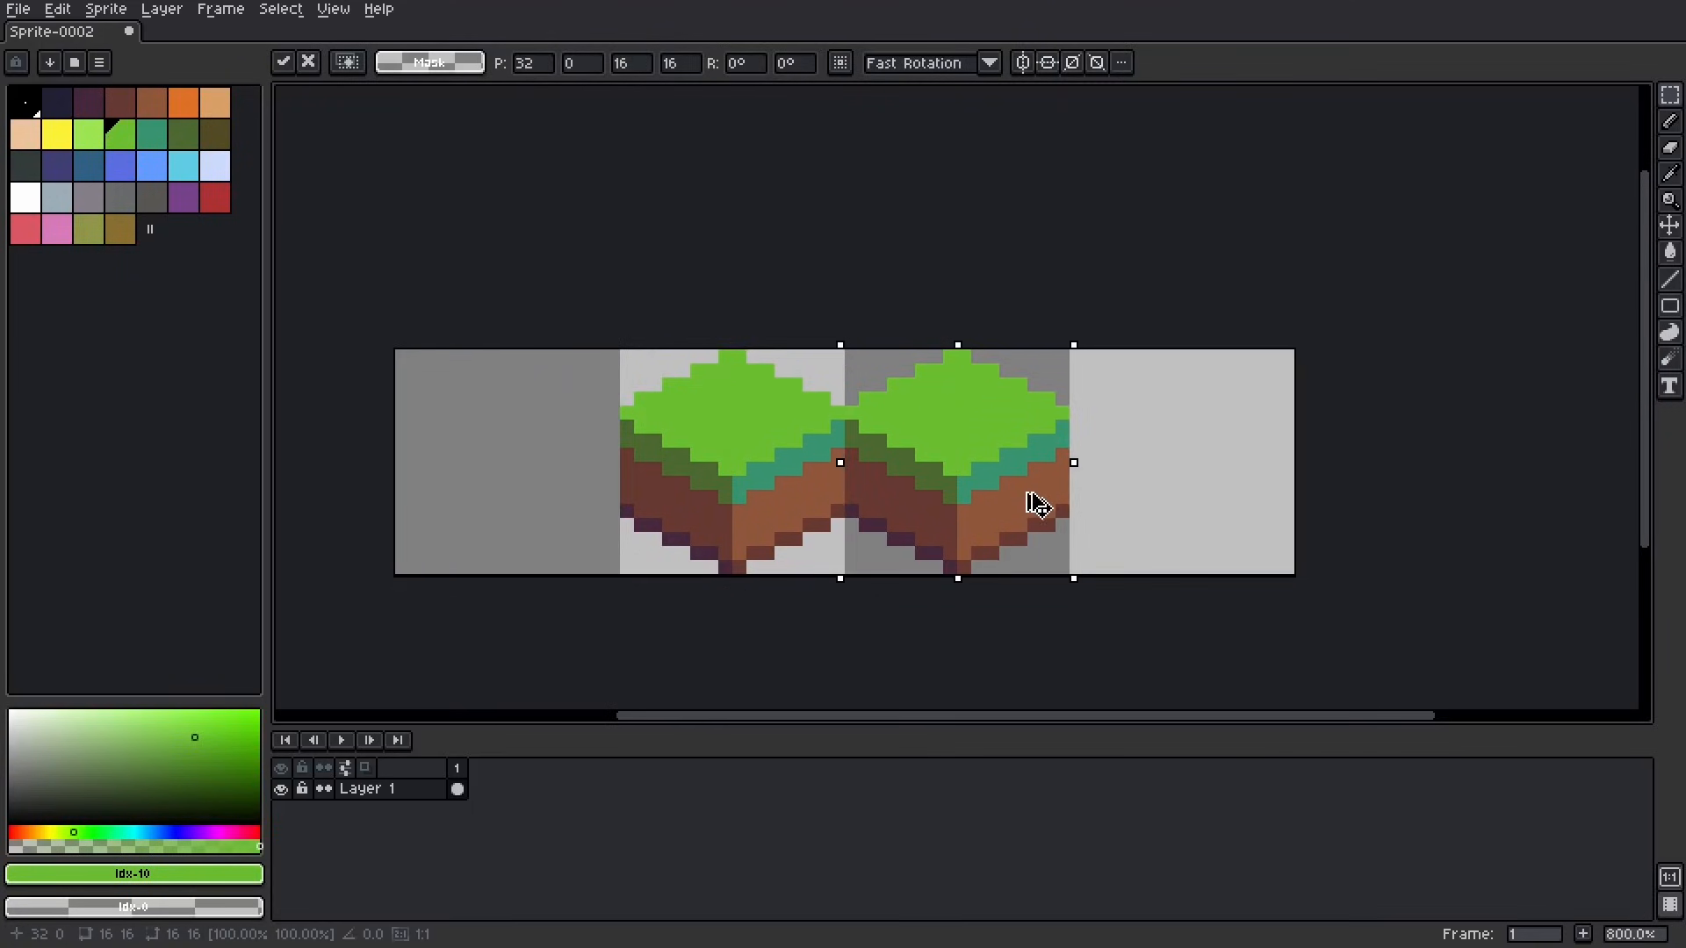
{"action": "left_click", "coordinate": [1145, 452]}
Step: Erase the copied block's upper-left part and draw two green slope lines, from the apex to the lower-left corner and from the bottom to the right edge
{"action": "key", "text": "b"}
{"action": "scroll", "coordinate": [1146, 455], "scroll_direction": "up", "scroll_amount": 3}
{"action": "left_click", "coordinate": [567, 473]}
{"action": "mouse_move", "coordinate": [567, 473]}
{"action": "right_mouse_down"}
{"action": "mouse_move", "coordinate": [584, 338]}
{"action": "mouse_move", "coordinate": [772, 234]}
{"action": "mouse_move", "coordinate": [636, 372]}
{"action": "mouse_move", "coordinate": [719, 331]}
{"action": "mouse_move", "coordinate": [769, 261]}
{"action": "right_mouse_up"}
{"action": "key", "text": "l"}
{"action": "left_click_drag", "start_coordinate": [760, 237], "coordinate": [536, 507]}
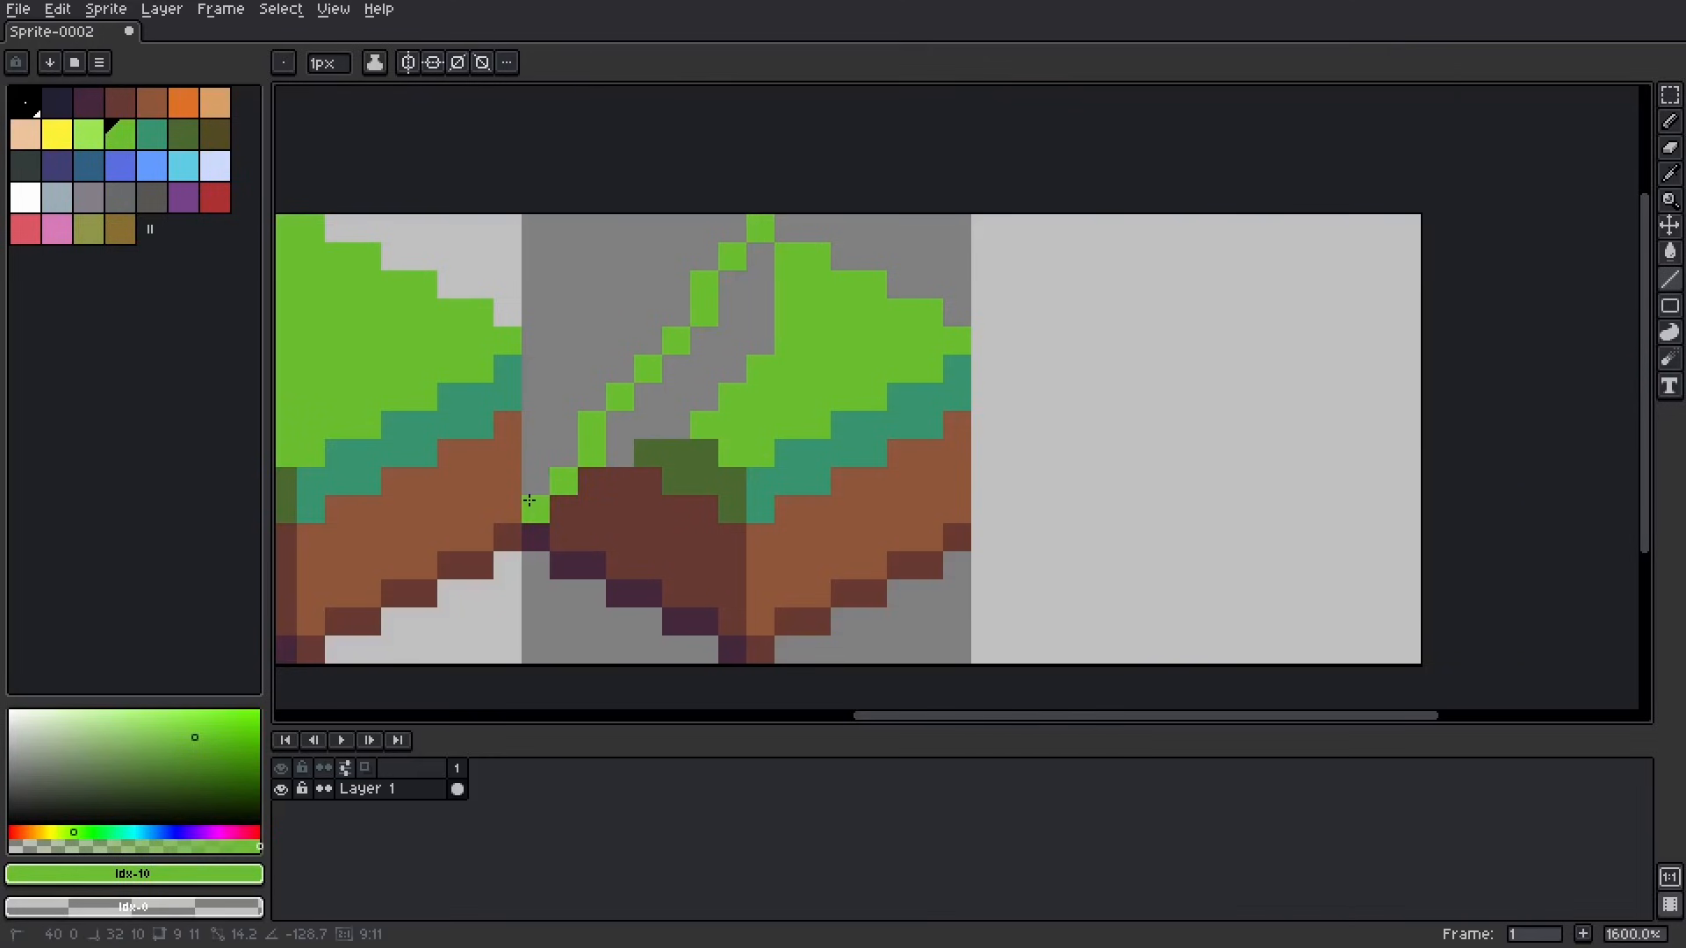
{"action": "left_click_drag", "start_coordinate": [733, 622], "coordinate": [956, 360]}
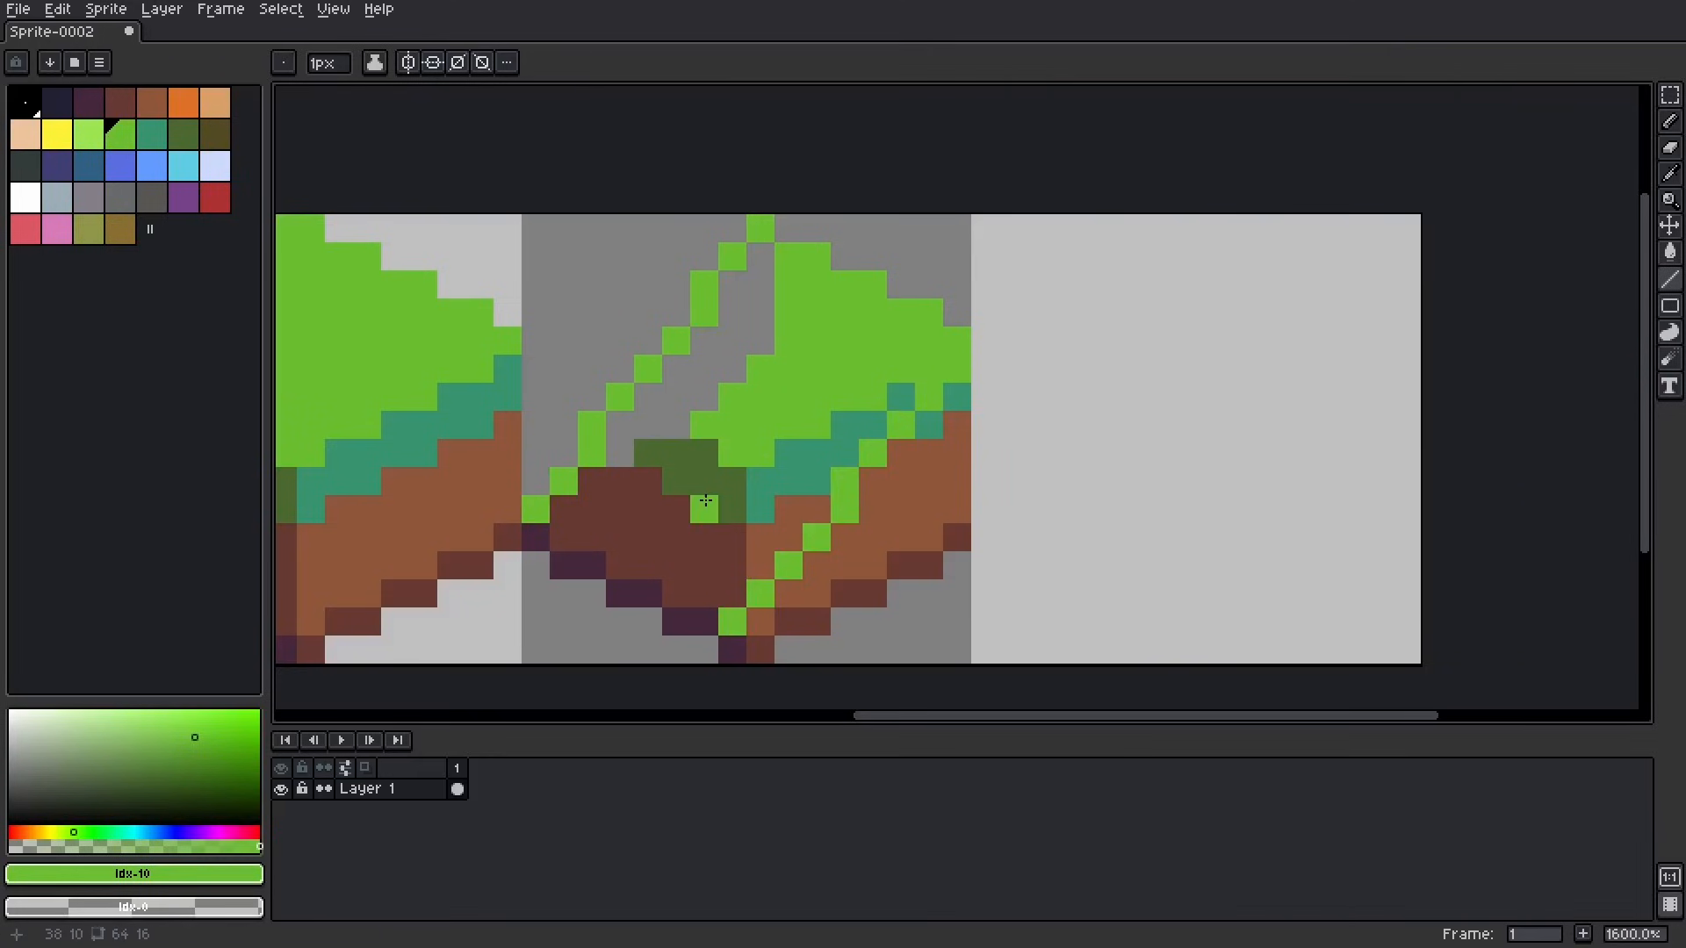
Step: Fill the area between the slope lines as one surface and recolour it dark green #4b692f
{"action": "key", "text": "g"}
{"action": "mouse_move", "coordinate": [686, 476]}
{"action": "left_mouse_down"}
{"action": "mouse_move", "coordinate": [892, 398]}
{"action": "mouse_move", "coordinate": [694, 367]}
{"action": "left_mouse_up"}
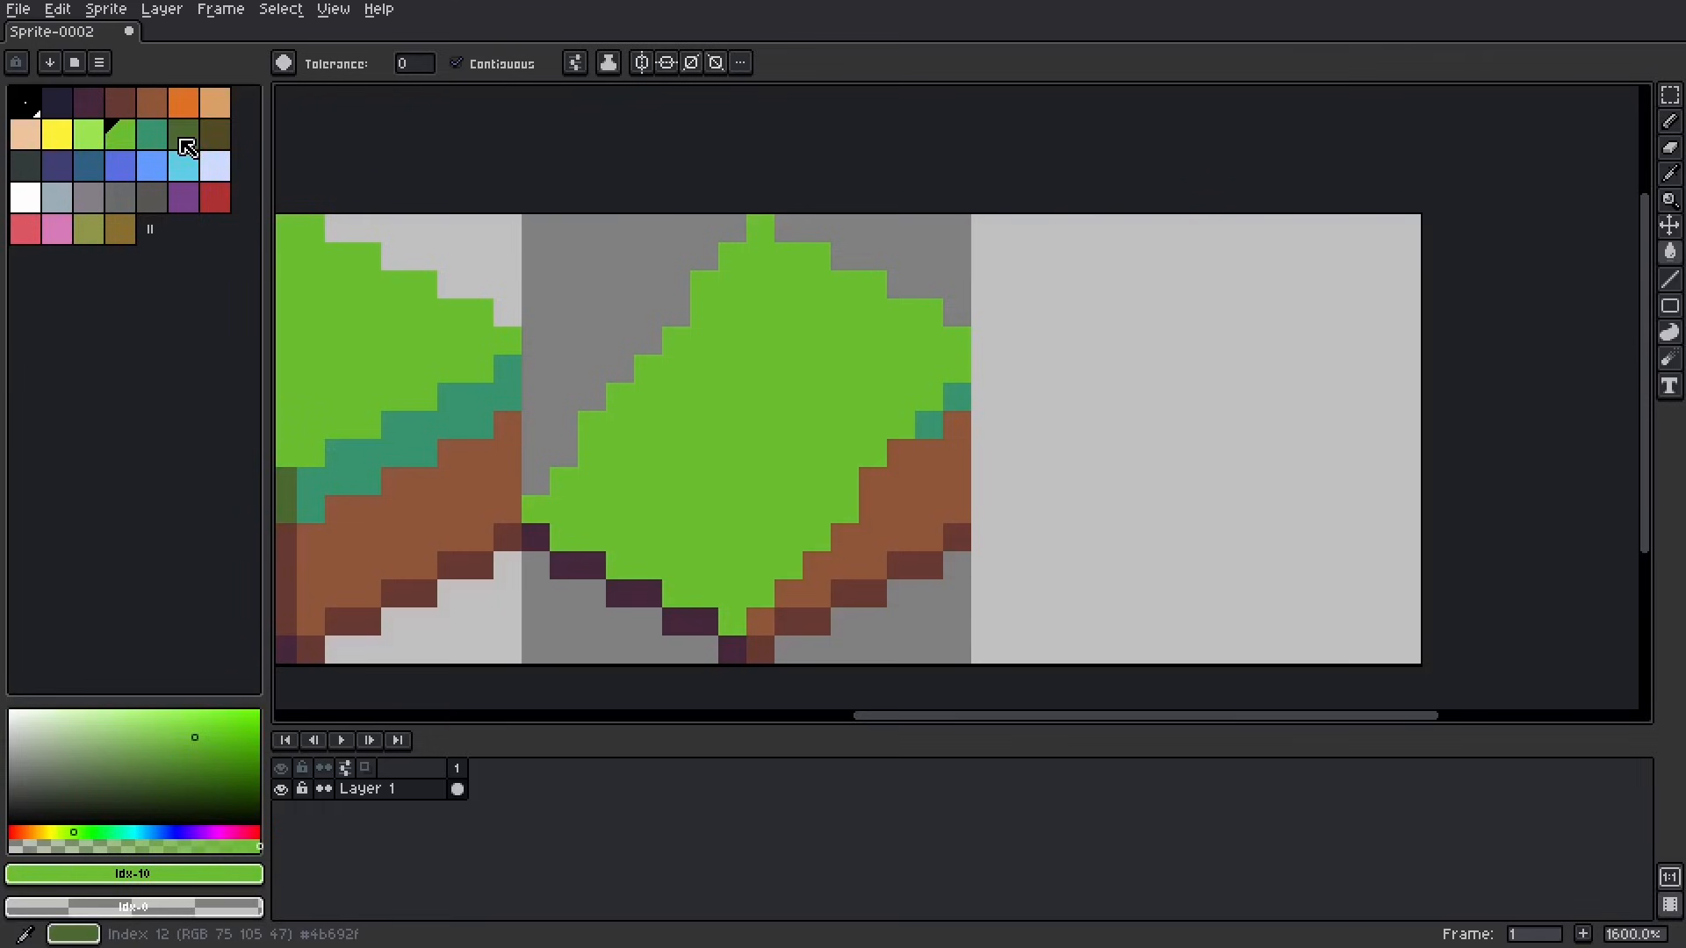
{"action": "left_click", "coordinate": [184, 134]}
{"action": "left_click", "coordinate": [686, 424]}
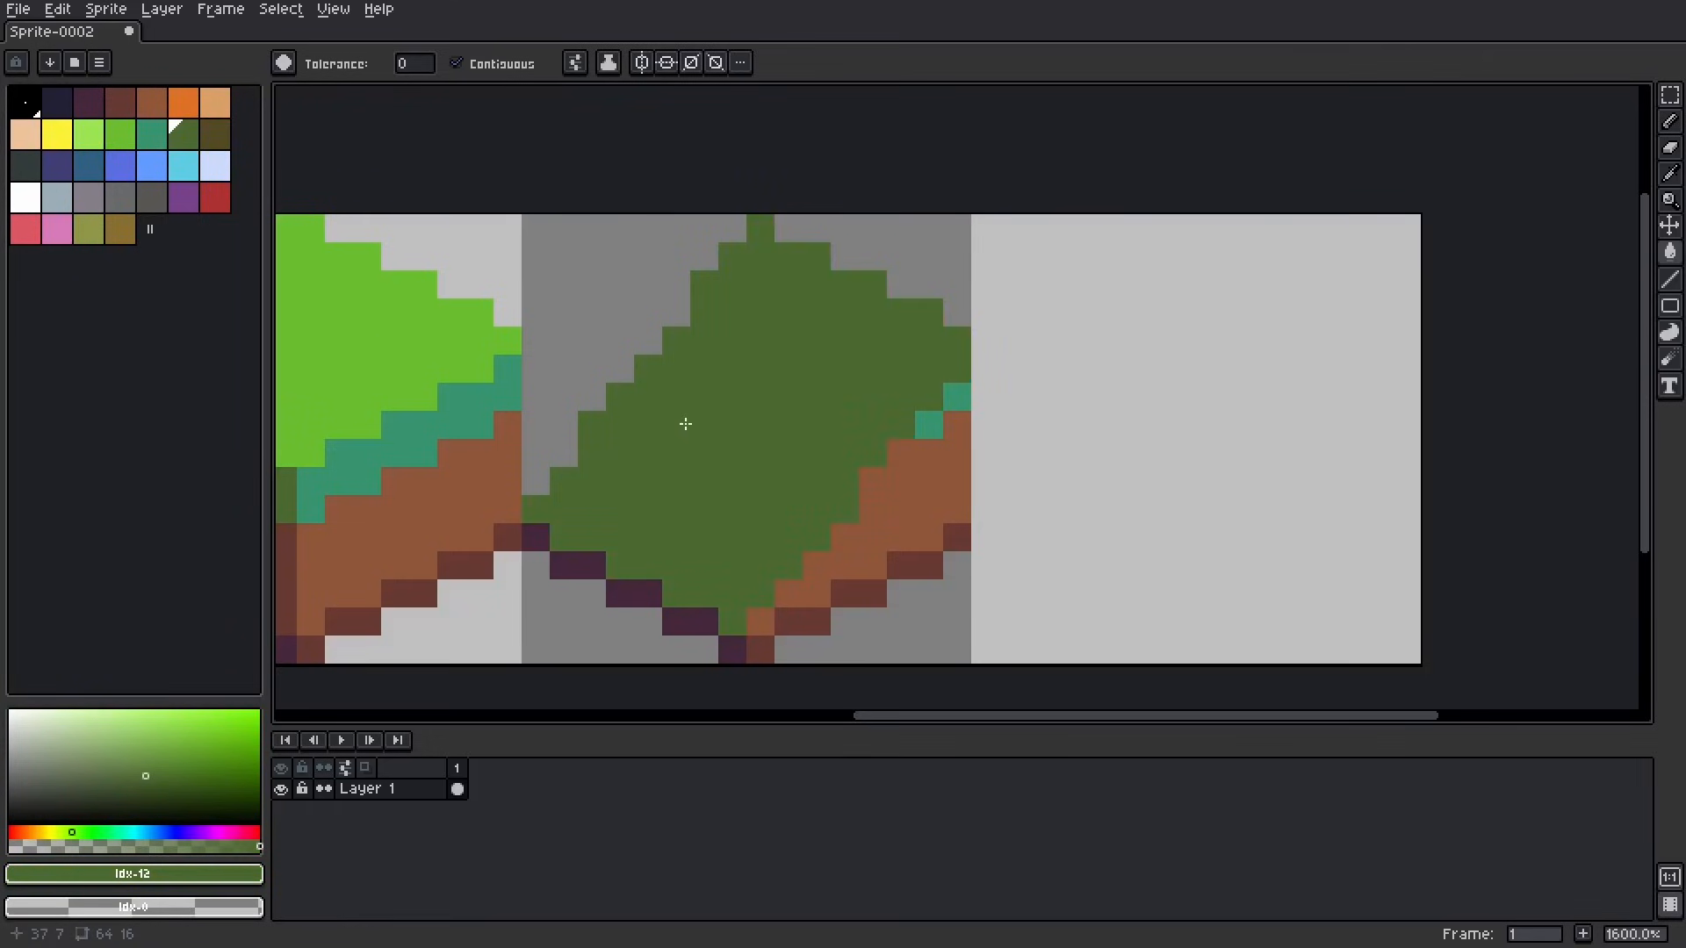
Step: Duplicate the slope tile into the fourth tile, flip the copy horizontally and deselect it
{"action": "scroll", "coordinate": [685, 424], "scroll_direction": "down", "scroll_amount": 5}
{"action": "key", "text": "m"}
{"action": "scroll", "coordinate": [761, 365], "scroll_direction": "up", "scroll_amount": 4}
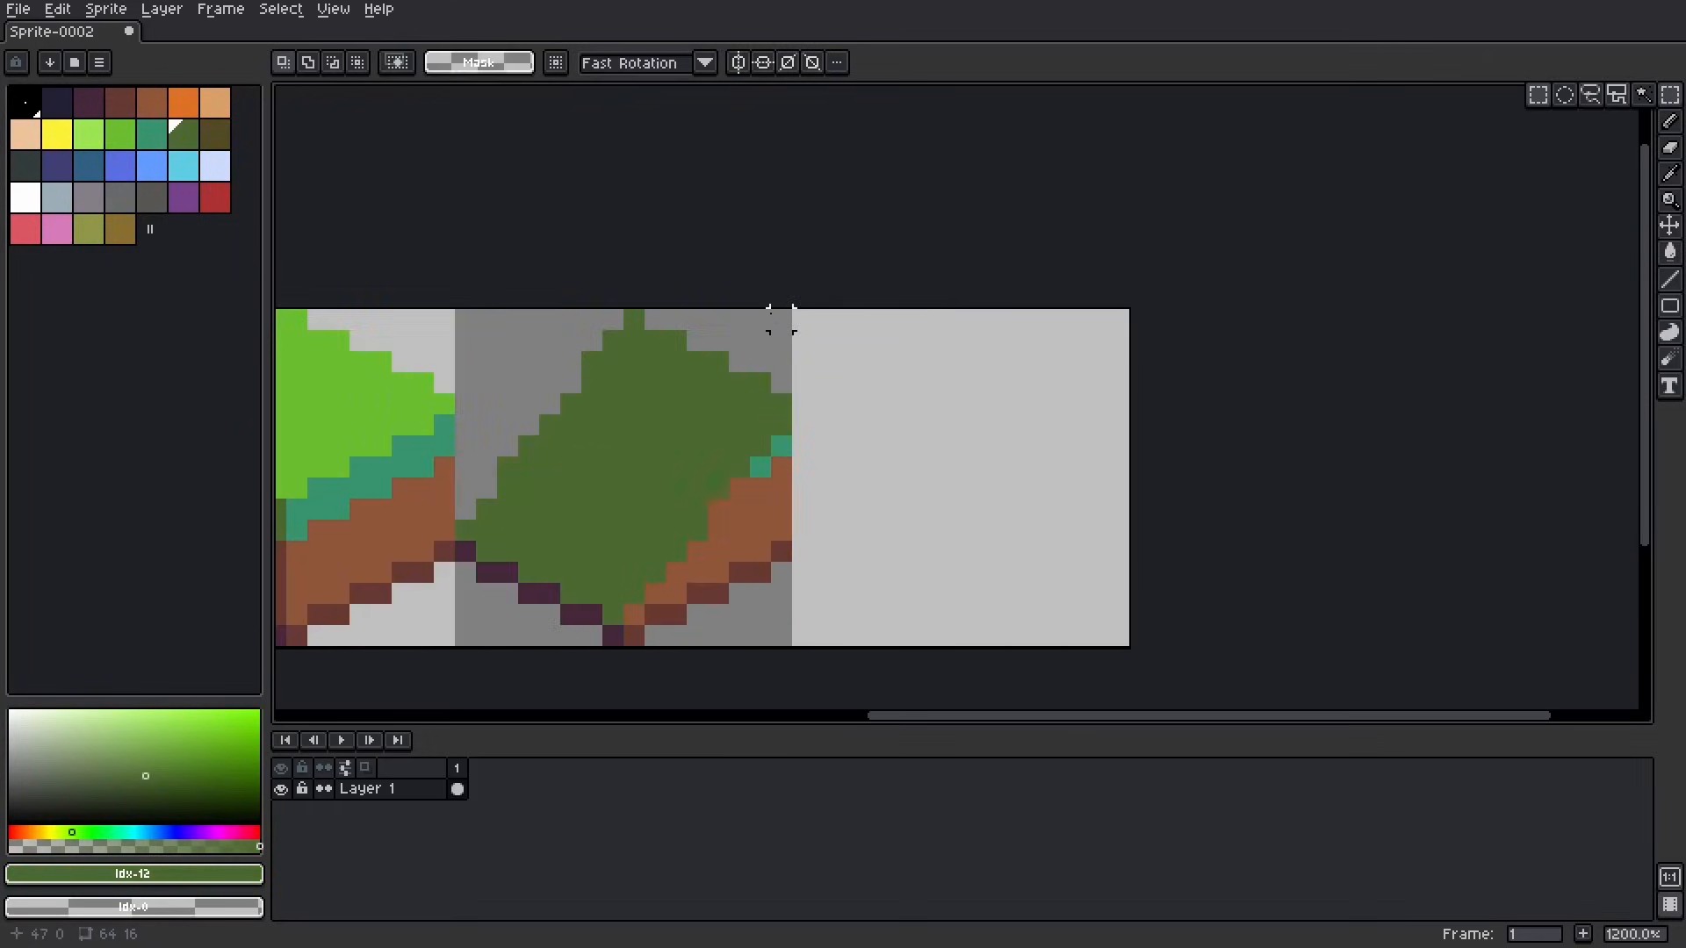
{"action": "left_click_drag", "start_coordinate": [772, 319], "coordinate": [465, 645]}
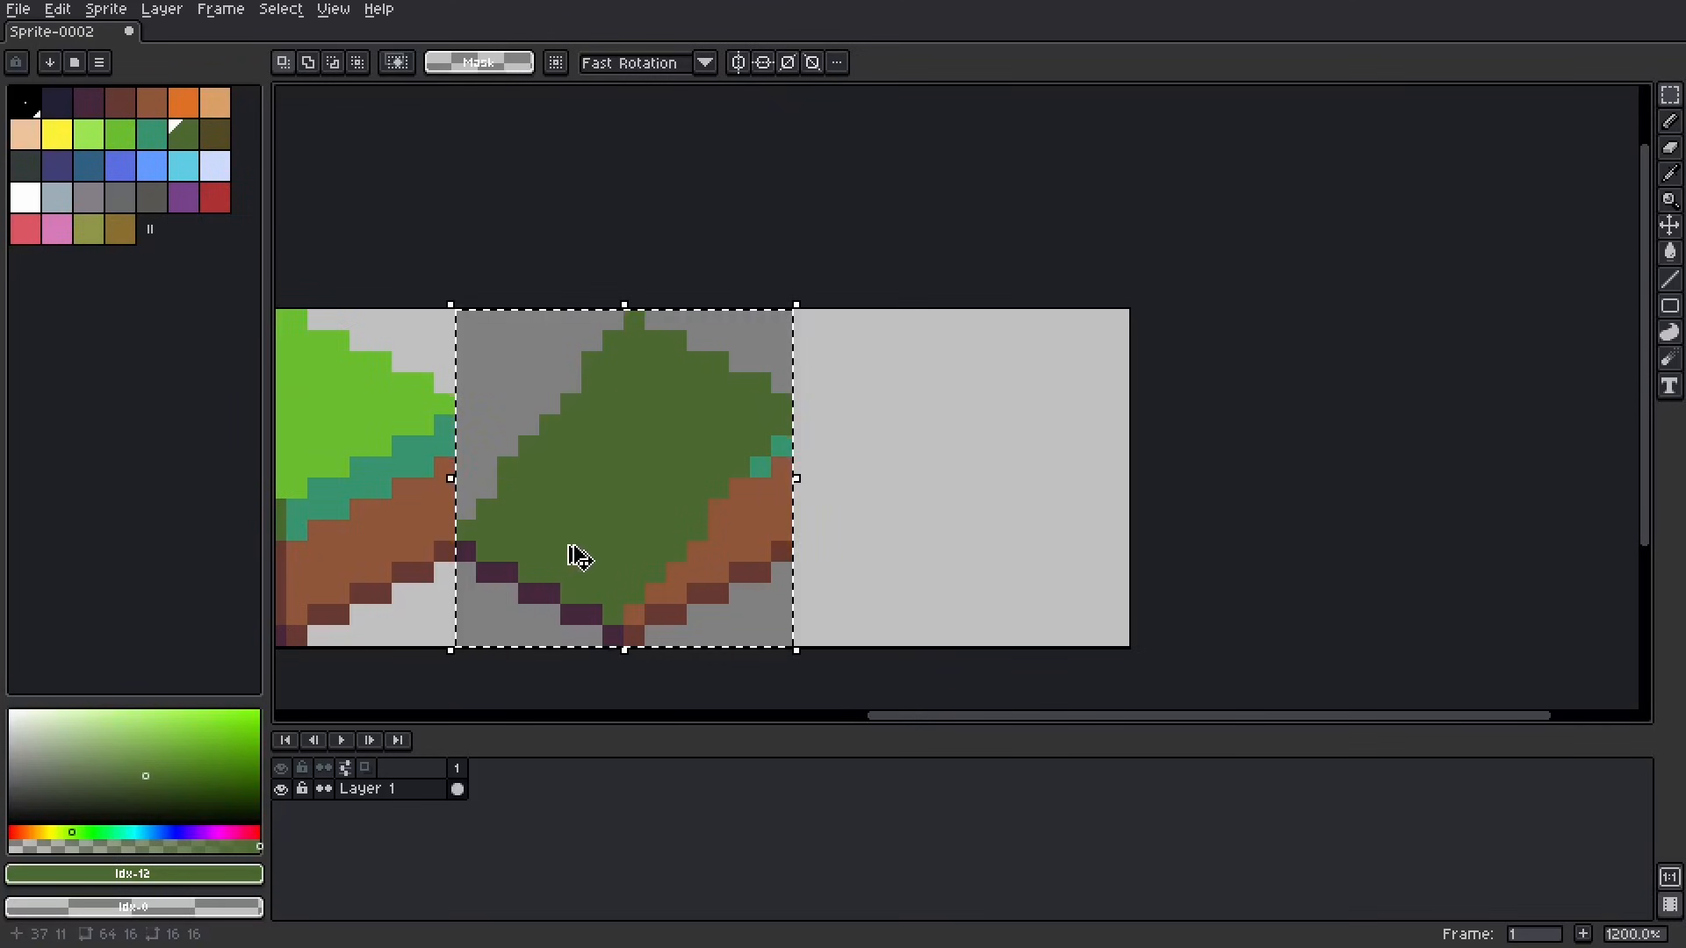
{"action": "left_click_drag", "start_coordinate": [535, 554], "coordinate": [874, 557], "text": "ctrl"}
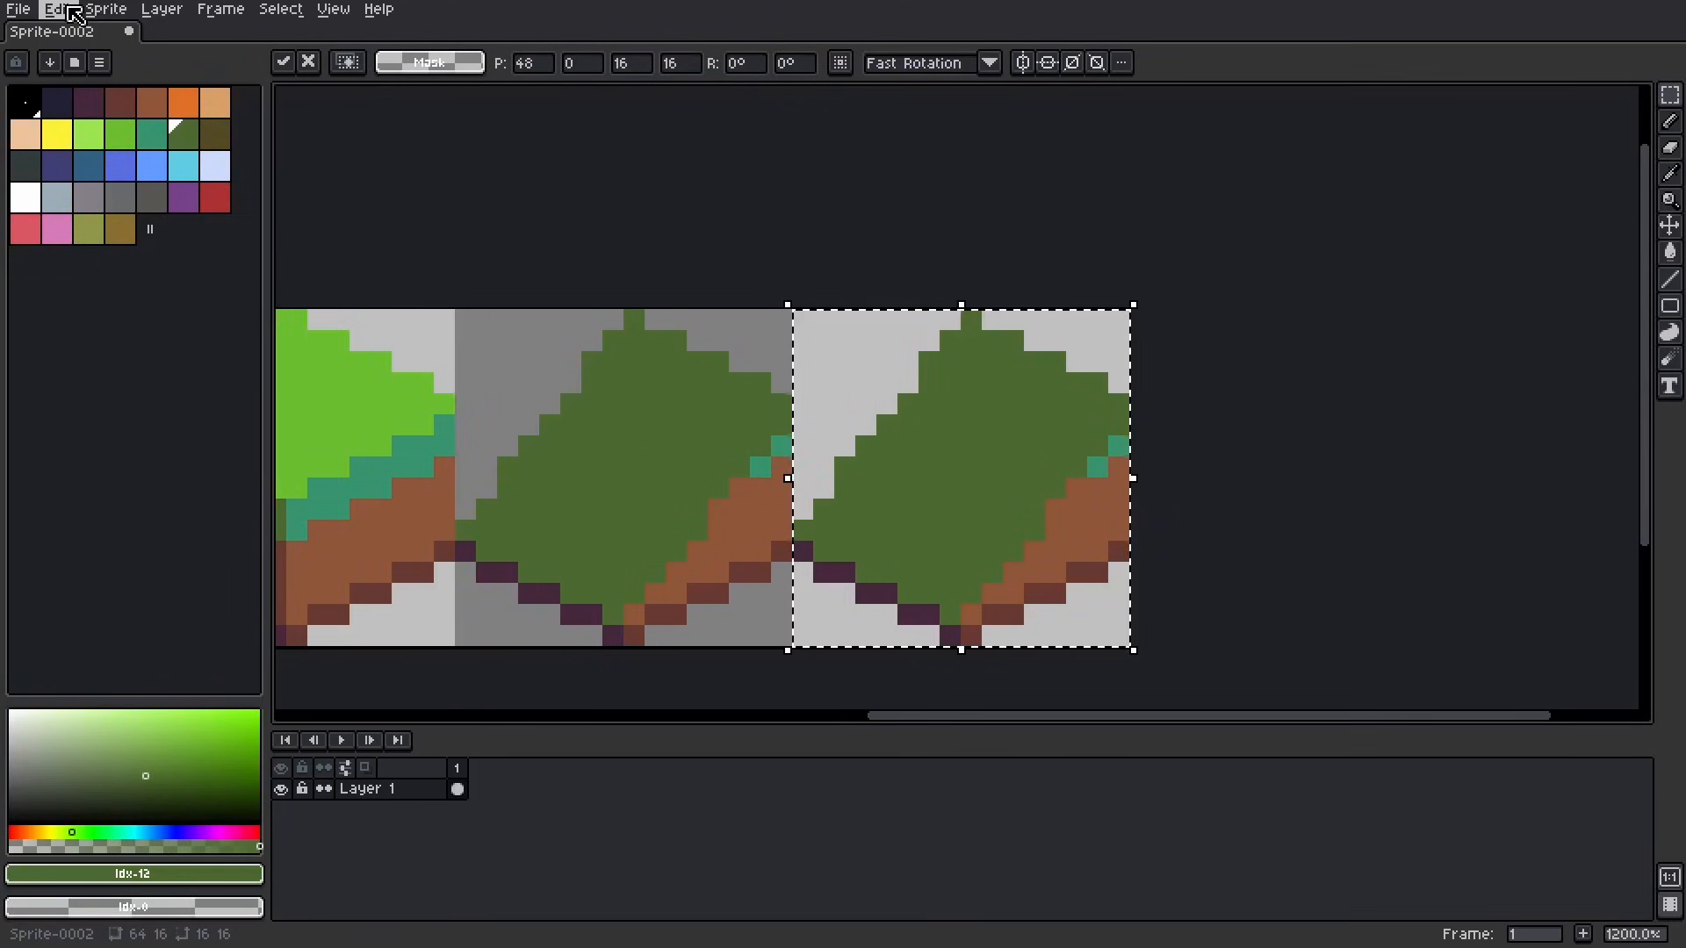
{"action": "left_click", "coordinate": [58, 9]}
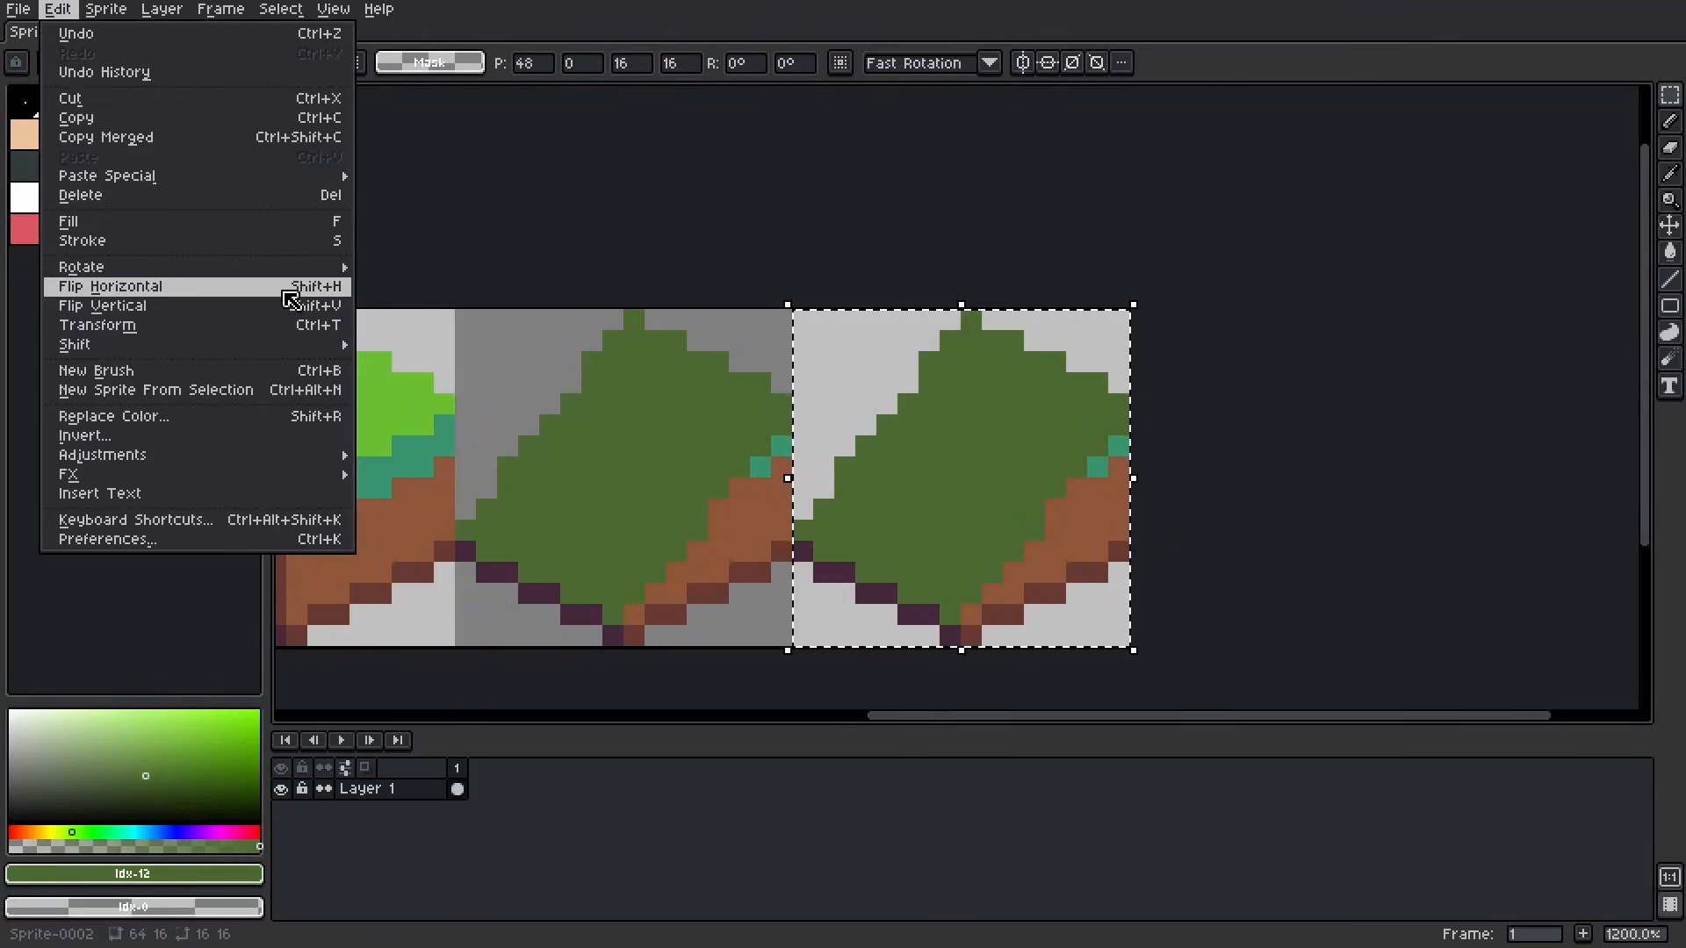
{"action": "left_click", "coordinate": [283, 286]}
{"action": "left_click", "coordinate": [1266, 488]}
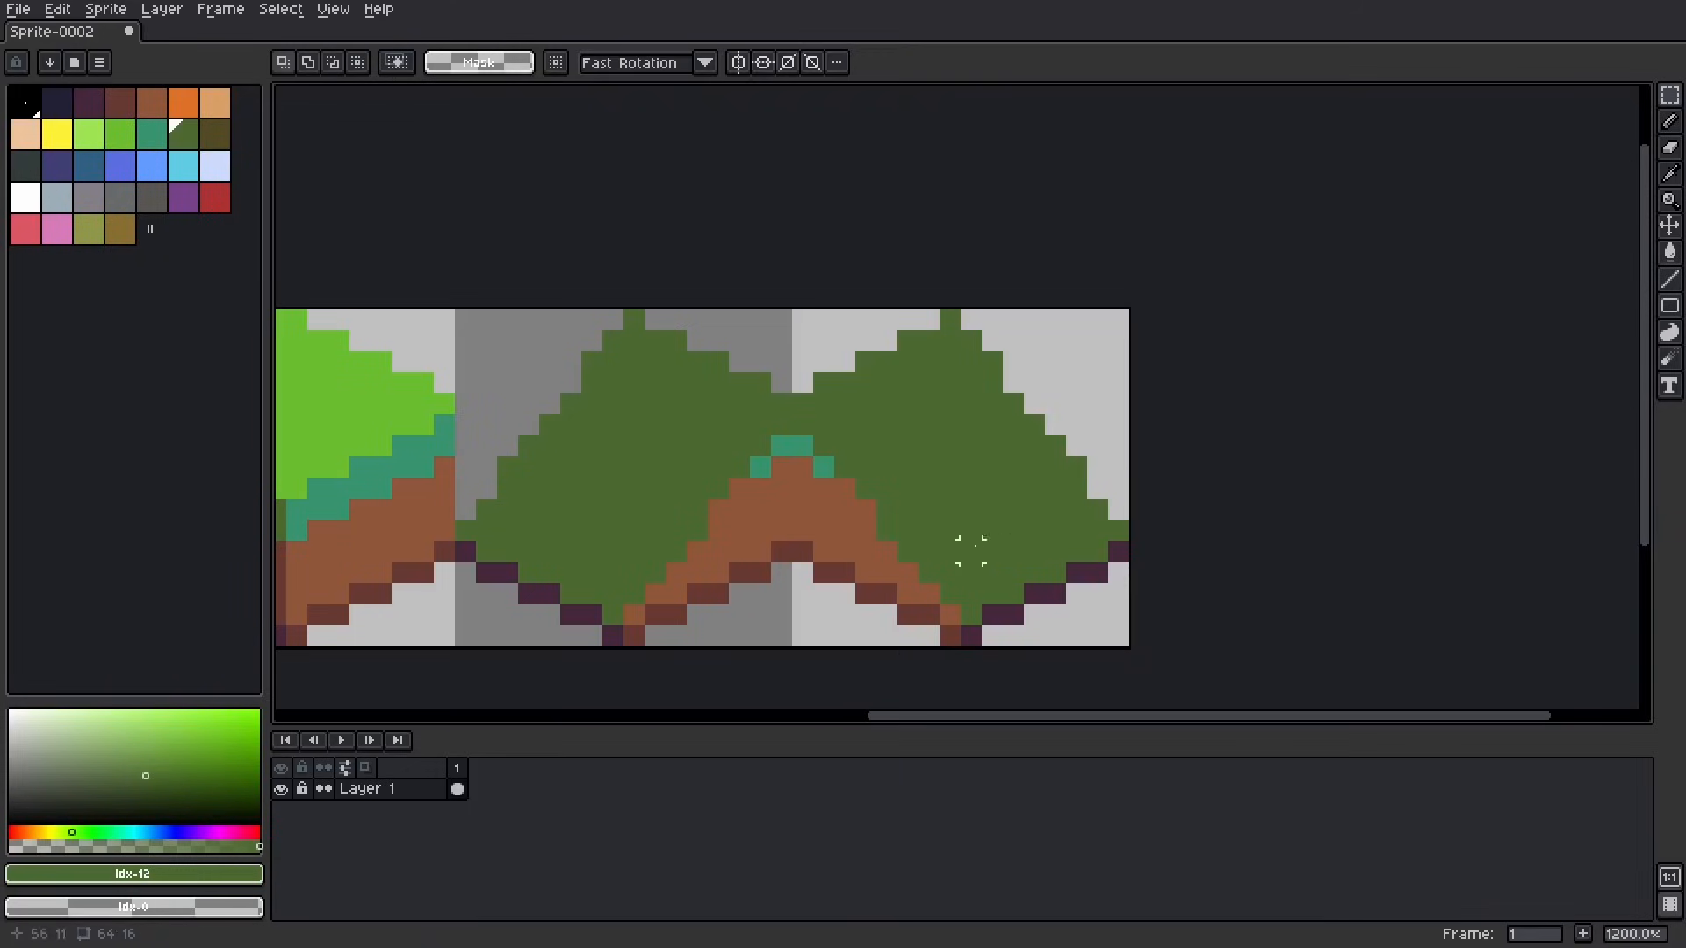
Step: Recolour the fourth tile's mirrored slope teal and its side wall dark brown with bright green edging
{"action": "left_click_drag", "start_coordinate": [954, 349], "coordinate": [953, 368]}
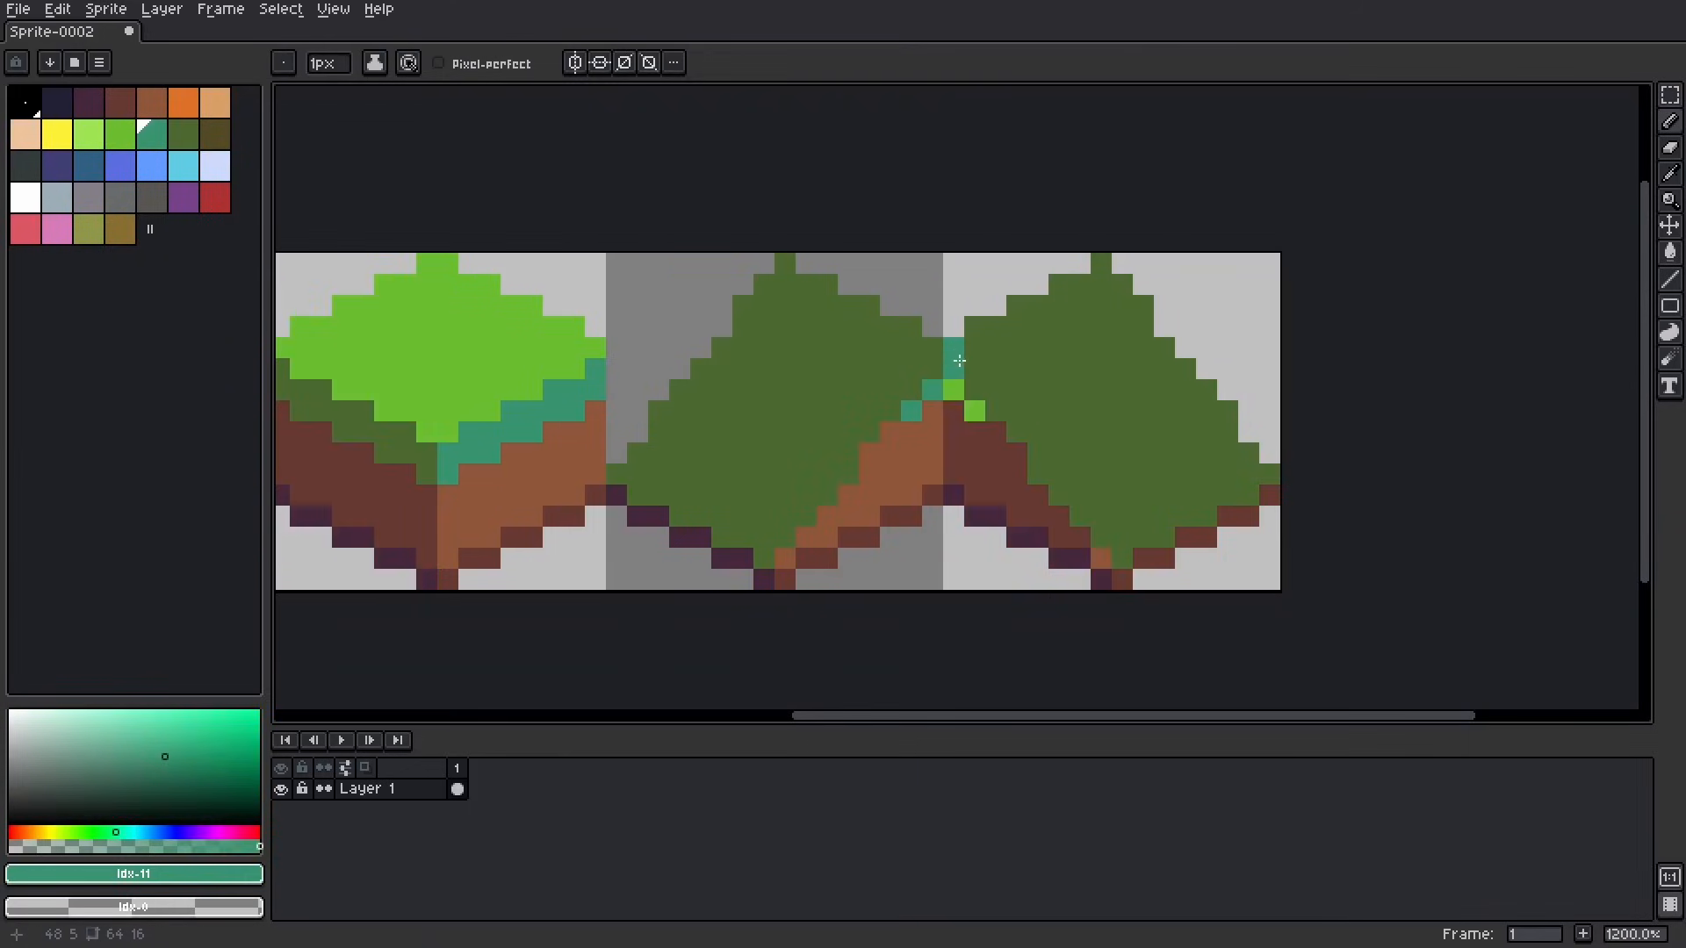
{"action": "key", "text": "g"}
{"action": "left_click", "coordinate": [1000, 365]}
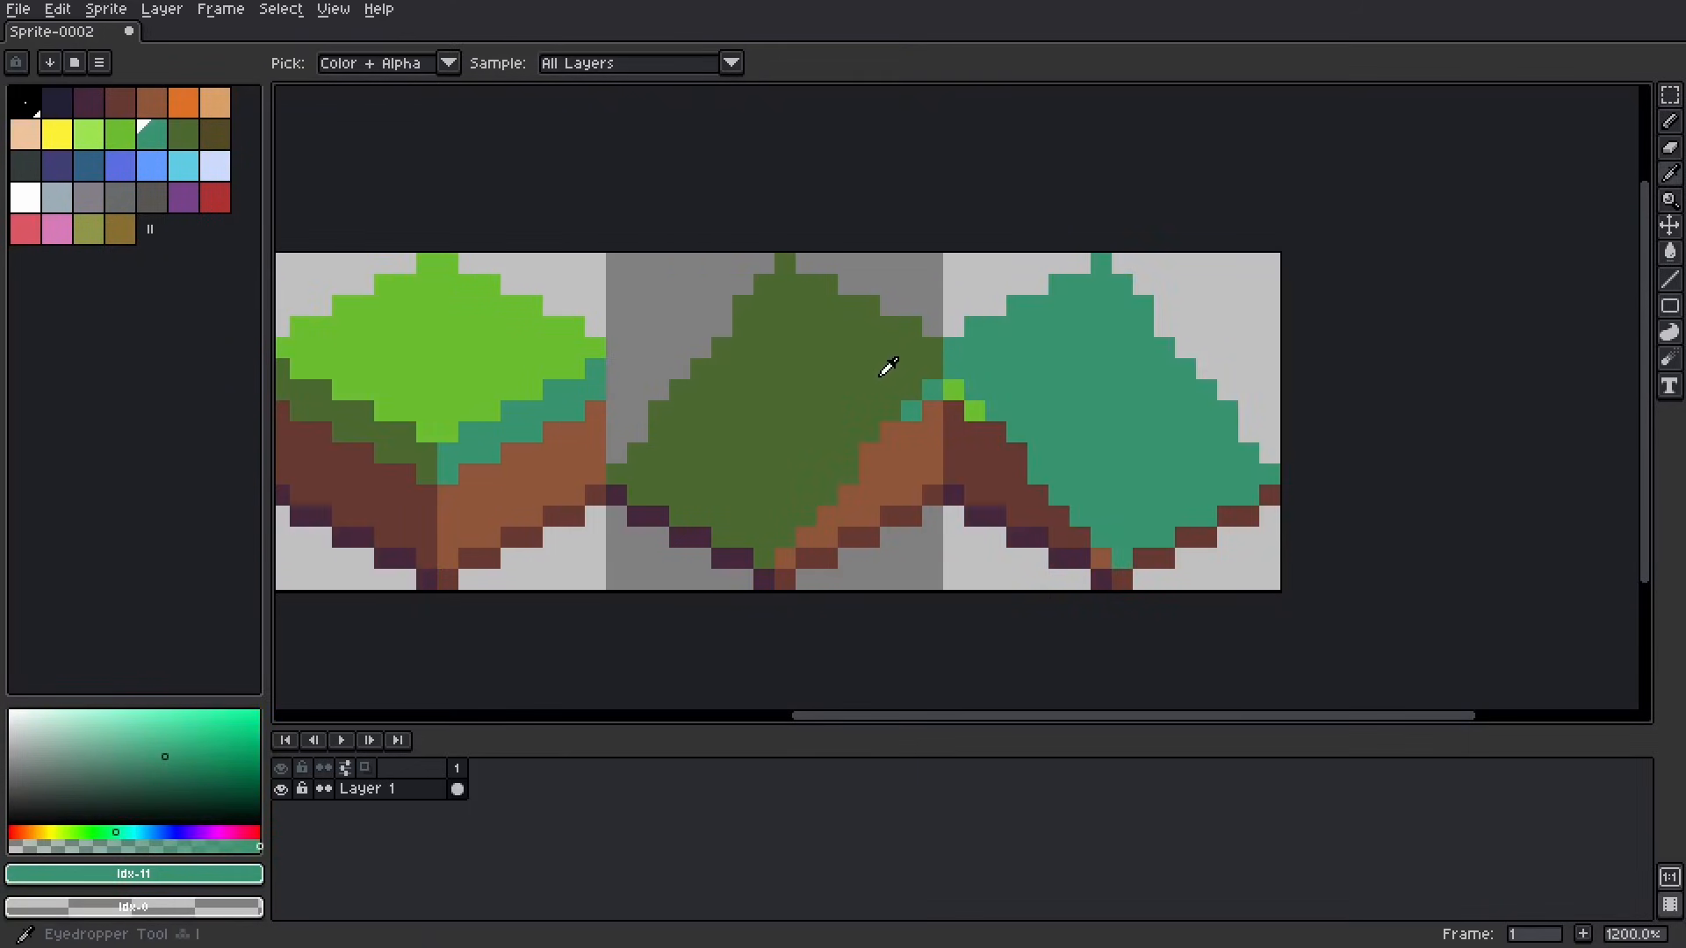
Step: Sample the third tile's dark green and repaint the bright green edge pixels of the fourth tile's side wall with it
{"action": "left_click", "coordinate": [888, 365], "text": "alt"}
{"action": "key", "text": "b"}
{"action": "left_click", "coordinate": [948, 389]}
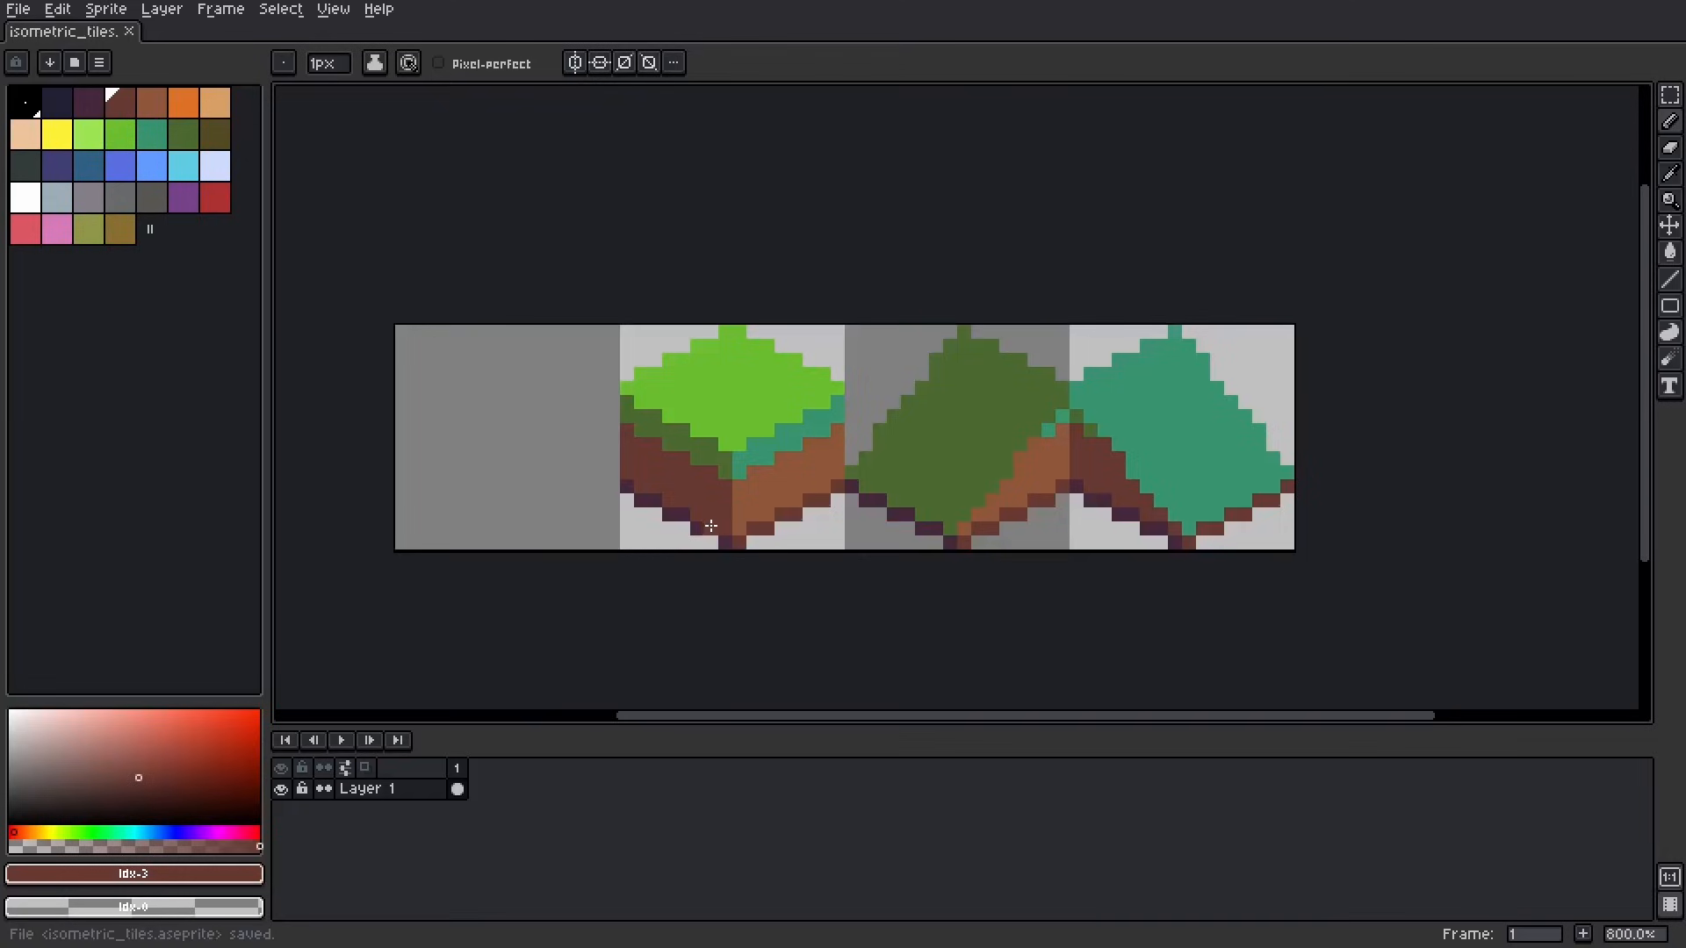
Step: Export the full sprite canvas as isometric_tiles.png with all frames and visible layers at 100% size
{"action": "left_click", "coordinate": [19, 9]}
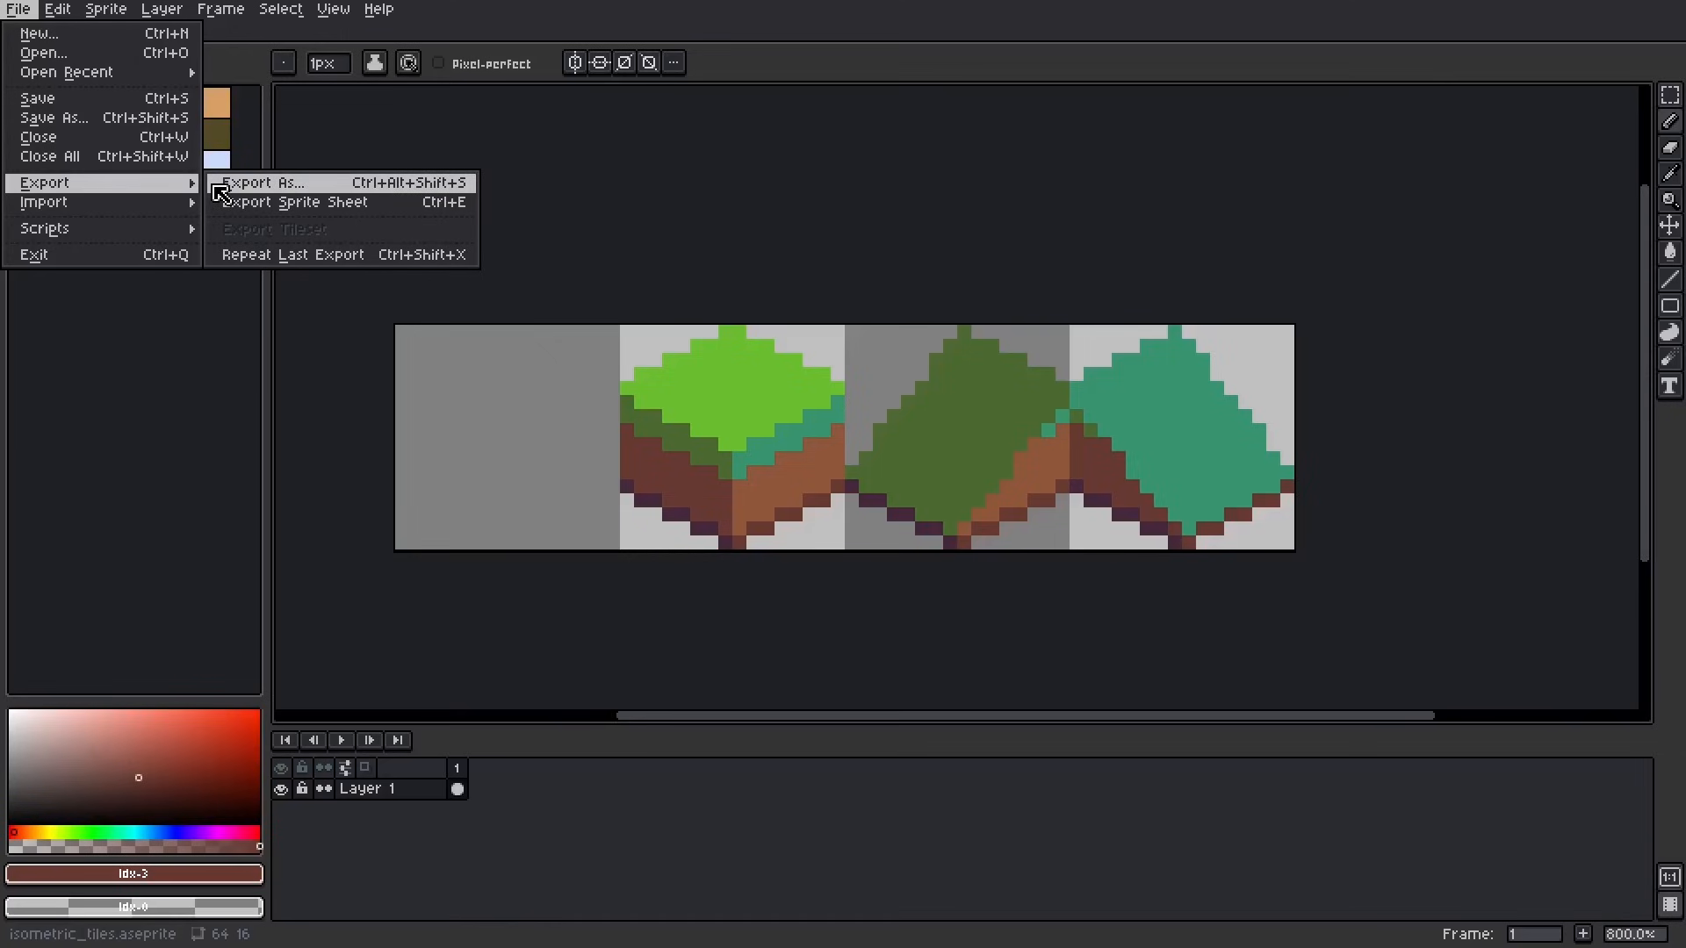
{"action": "left_click", "coordinate": [215, 182]}
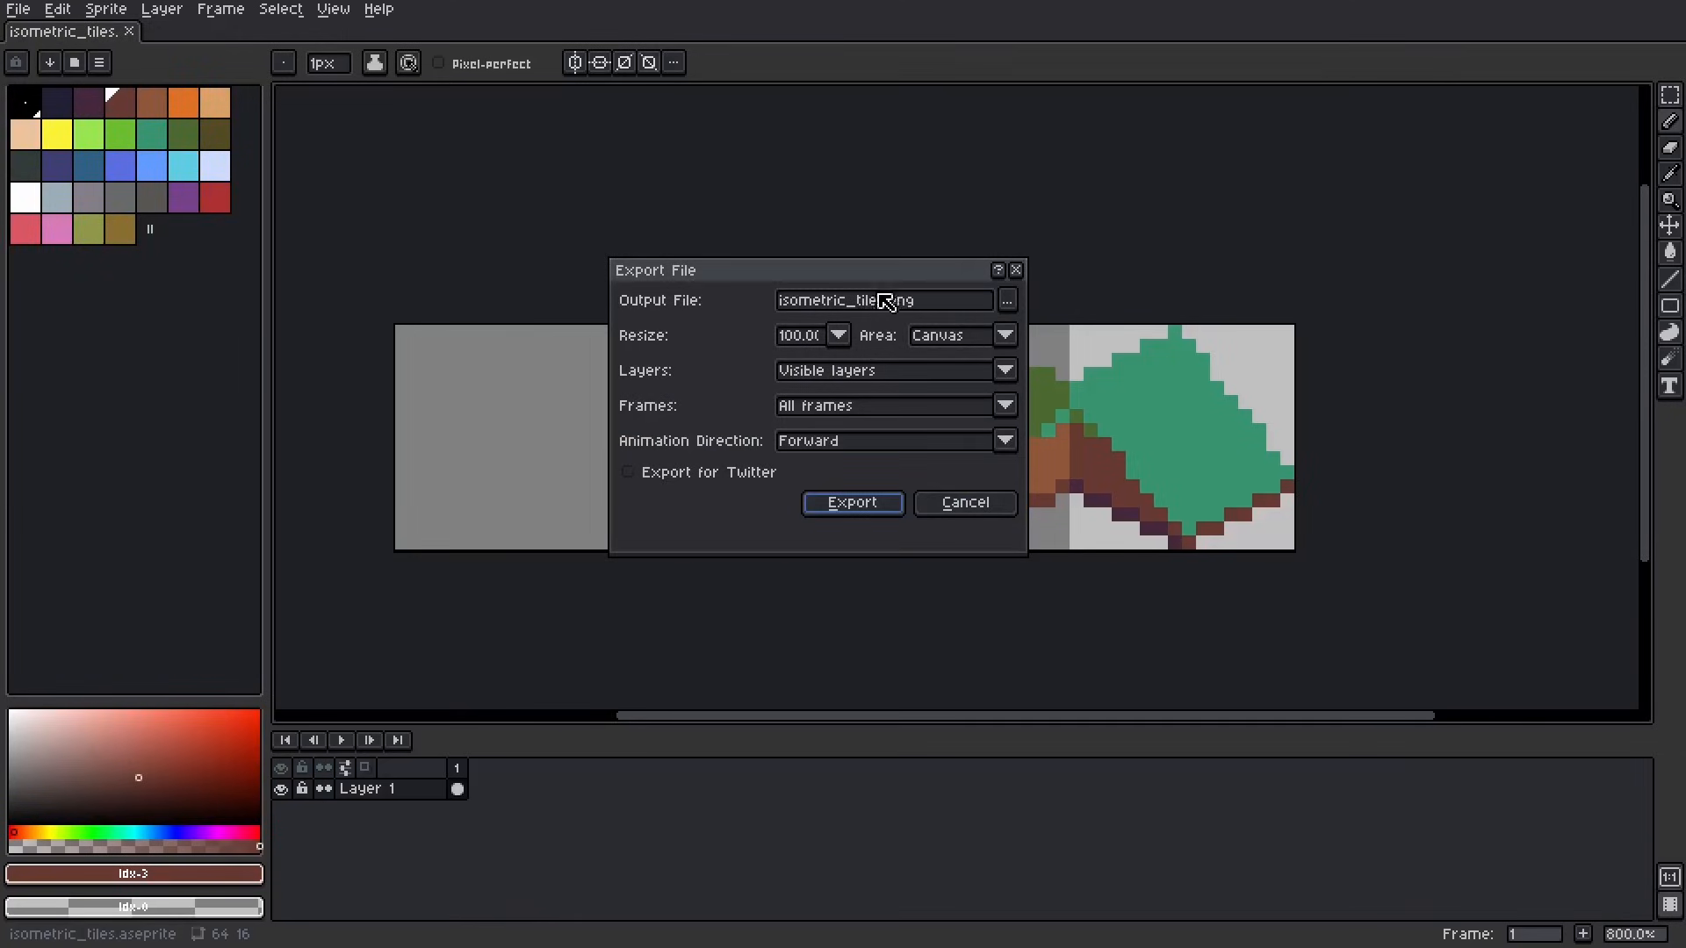
{"action": "left_click", "coordinate": [848, 507]}
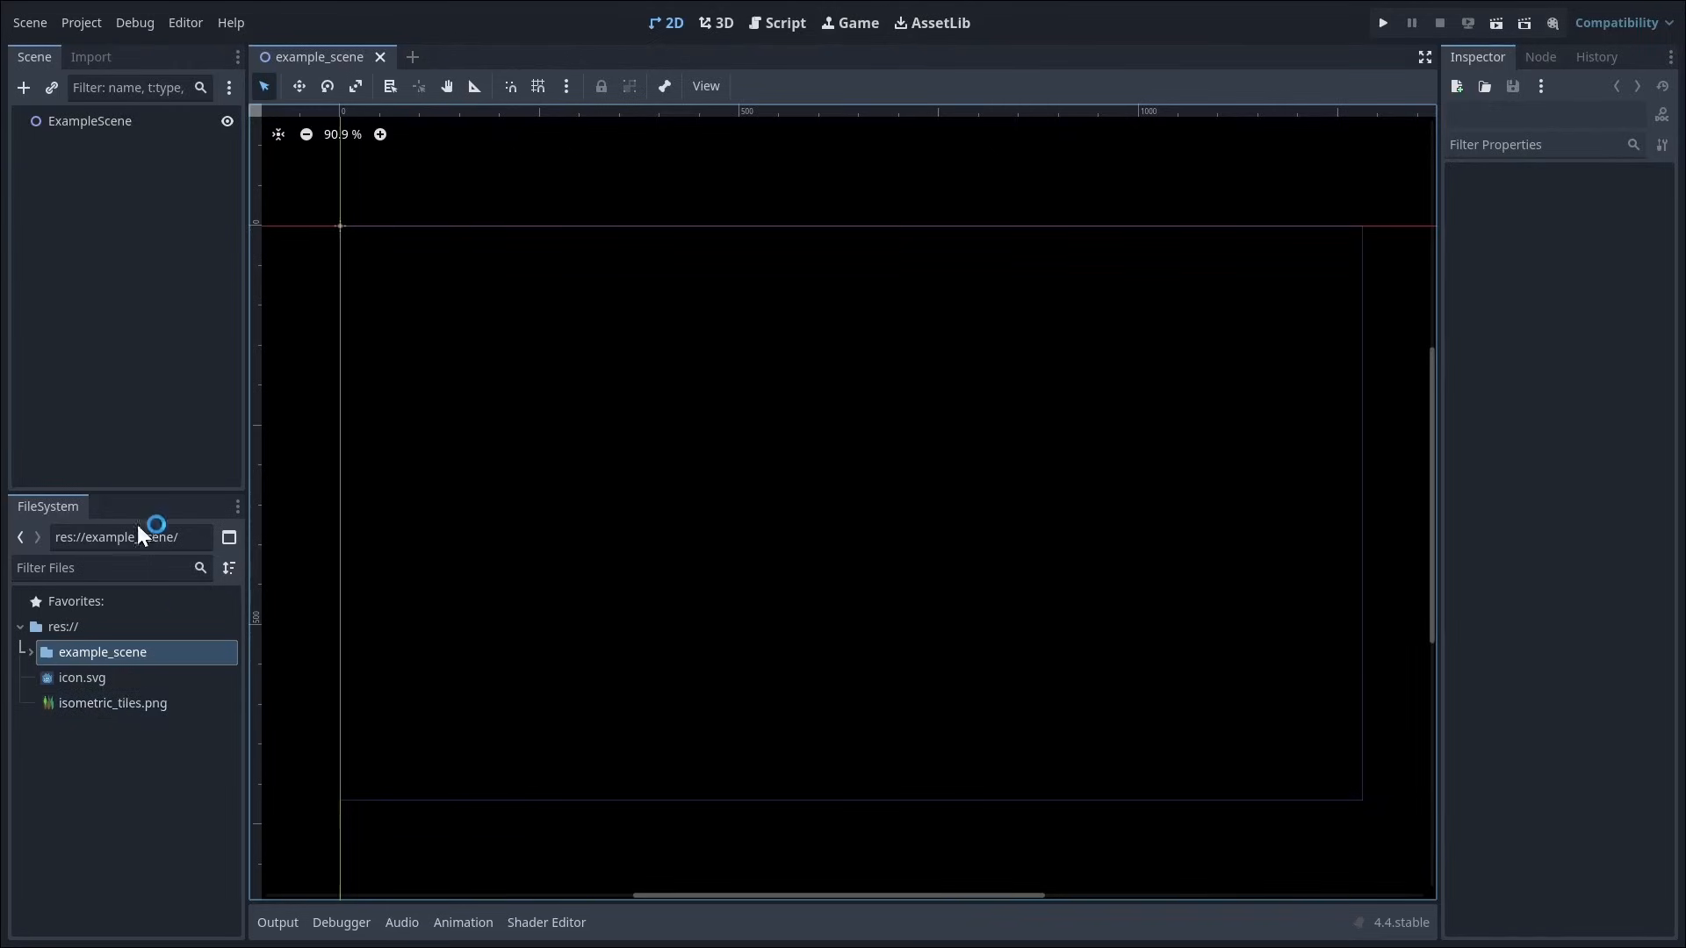
Step: Switch to Godot and add a TileMapLayer node as a child of ExampleScene
{"action": "left_click", "coordinate": [24, 87]}
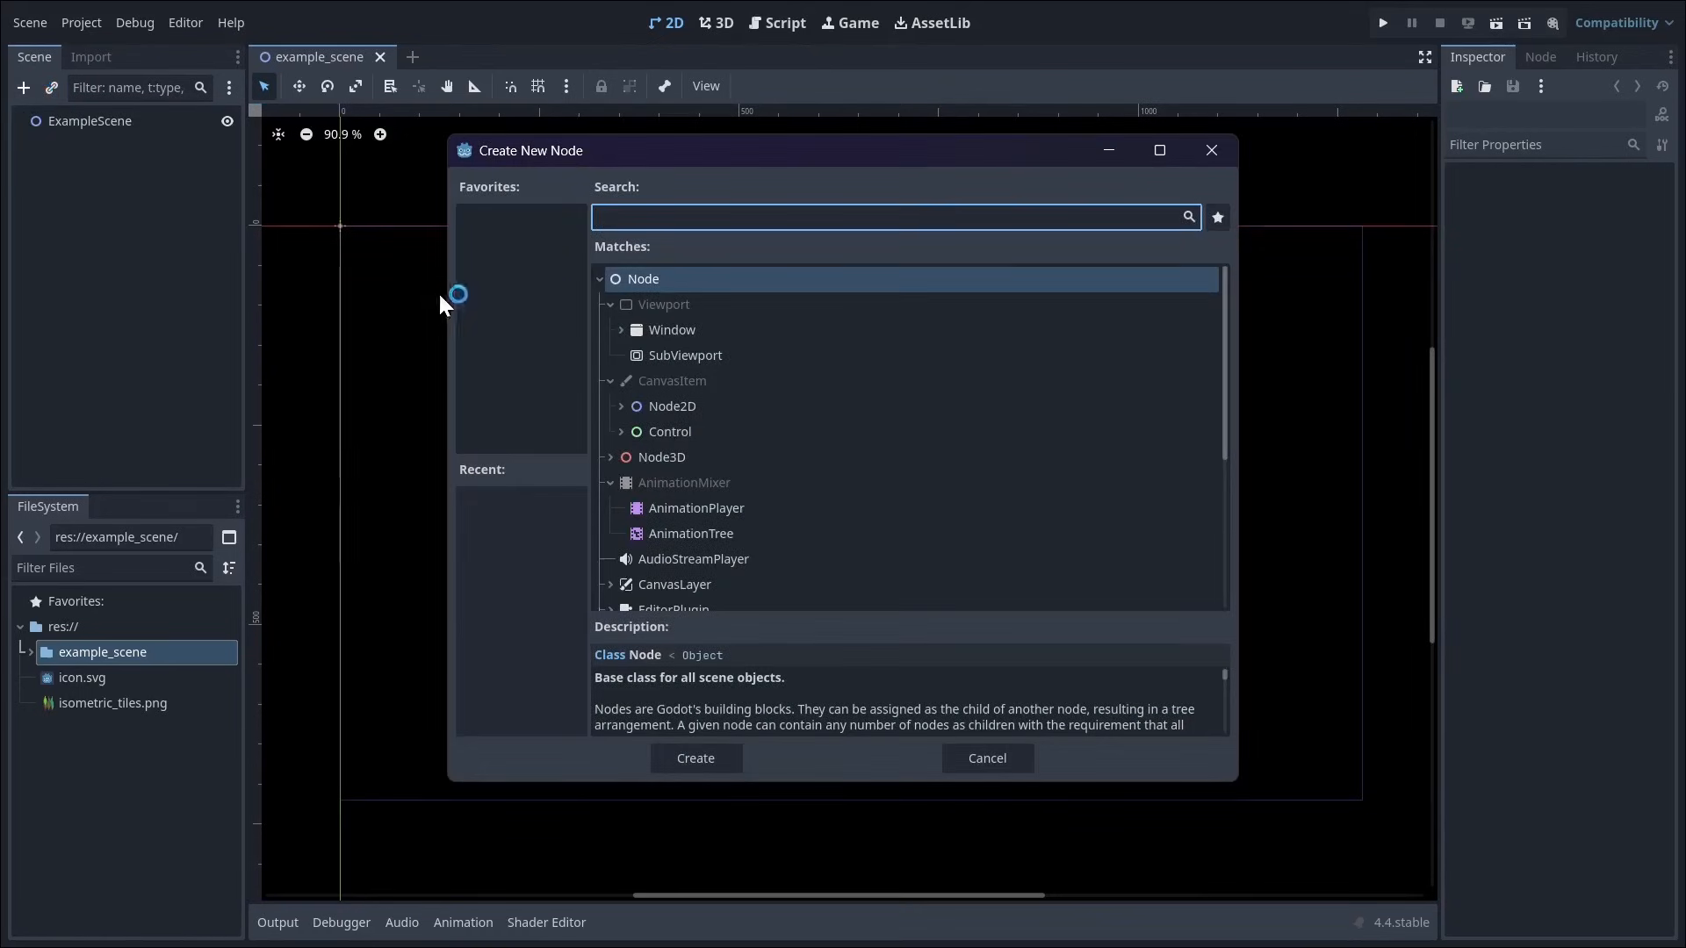
{"action": "type", "text": "tilemap"}
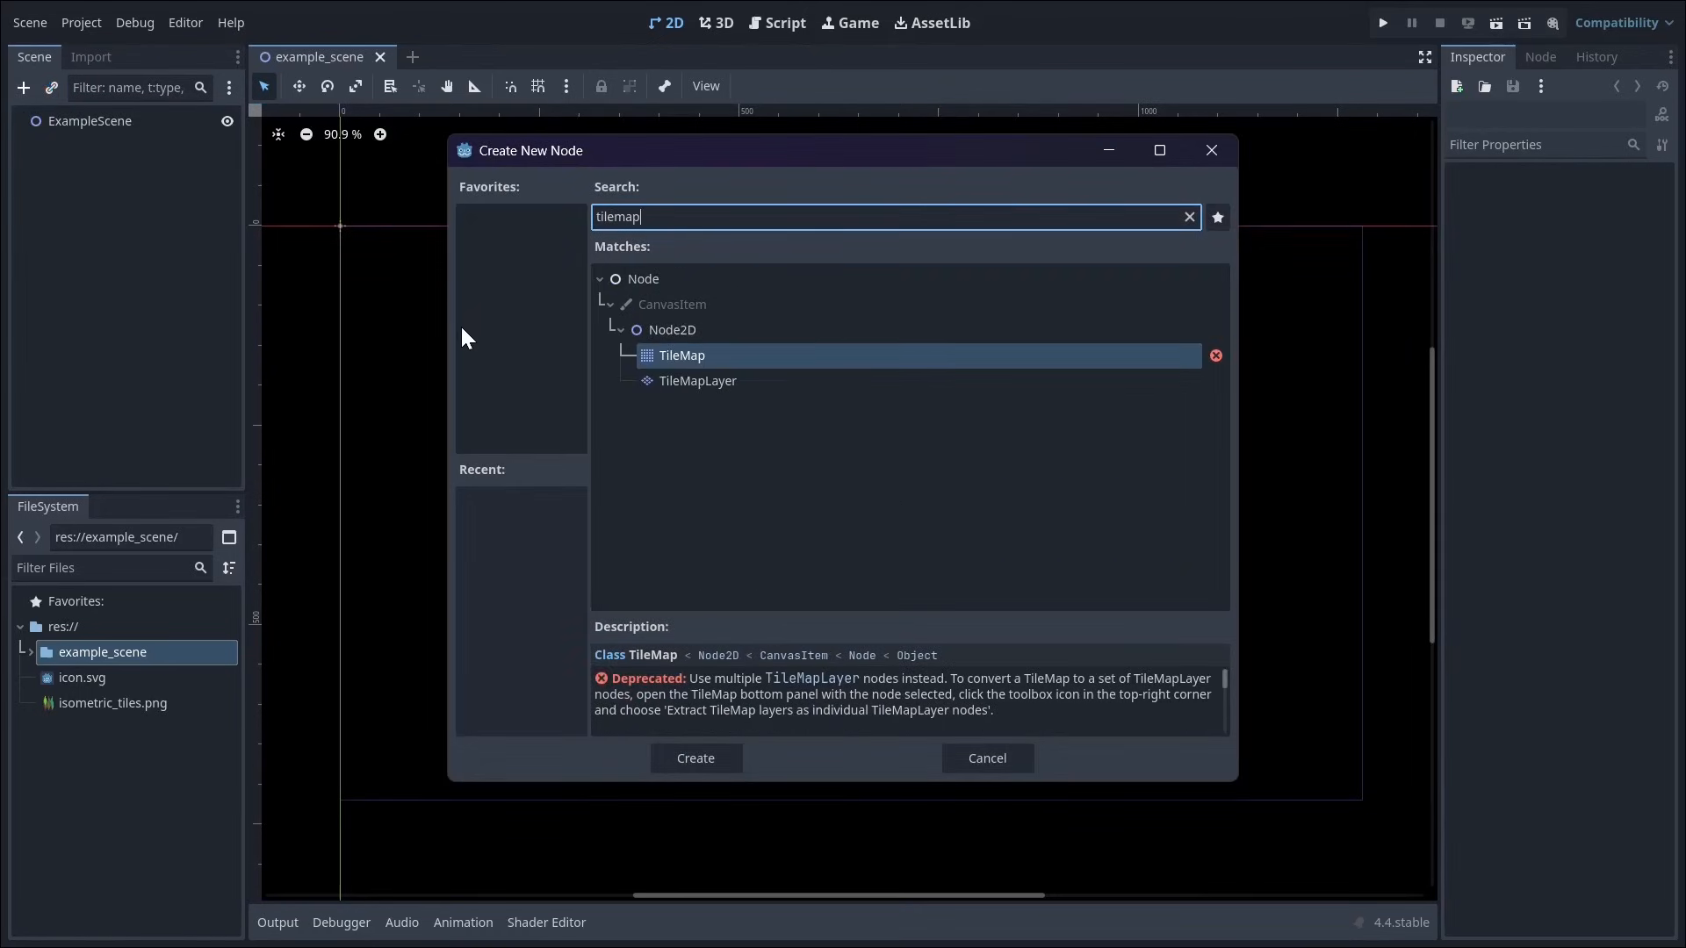
{"action": "left_click", "coordinate": [710, 390]}
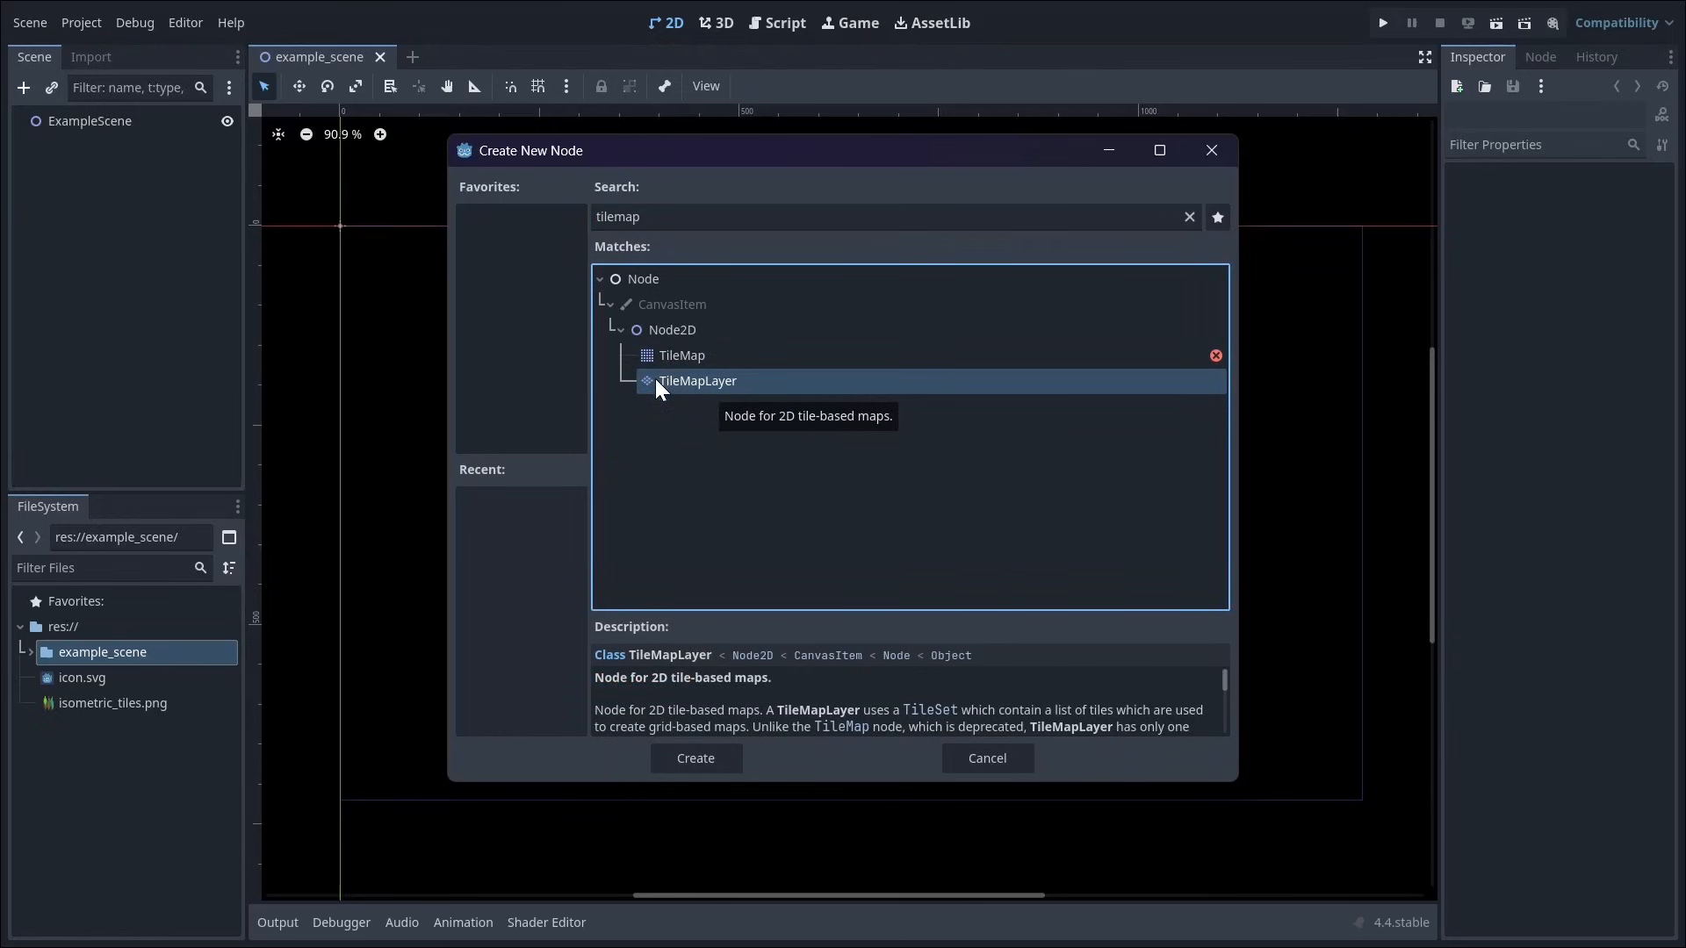
{"action": "left_click", "coordinate": [694, 759]}
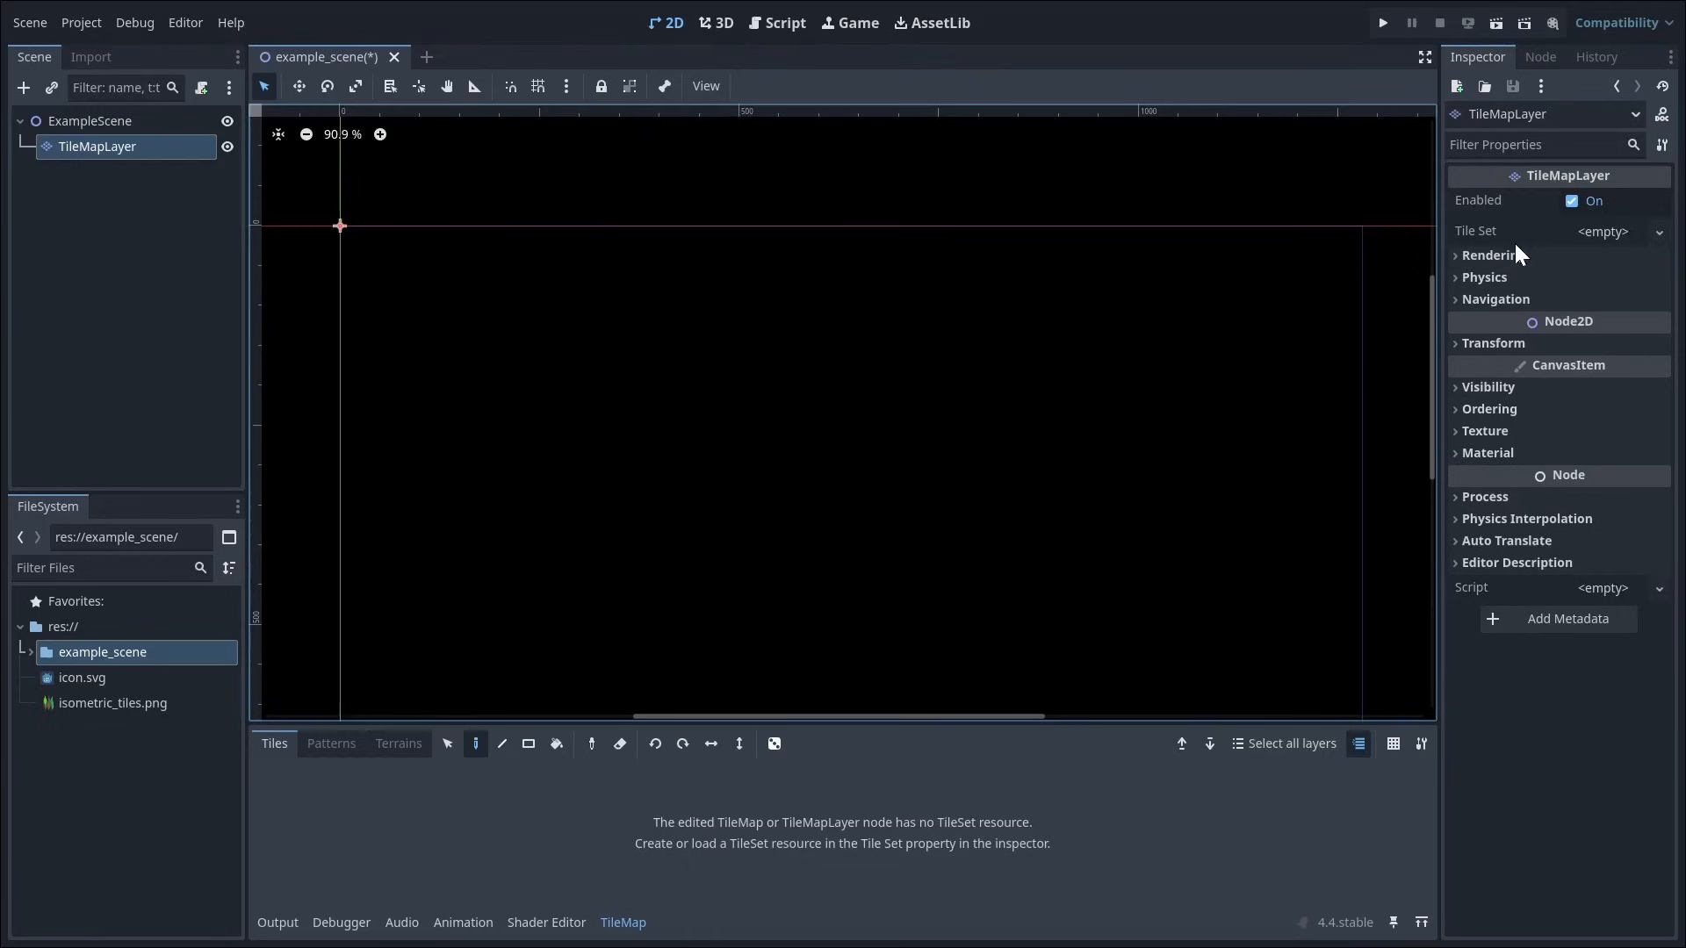
Step: Enable Y sorting on the TileMapLayer and set its texture filter to Nearest
{"action": "left_click", "coordinate": [1499, 406]}
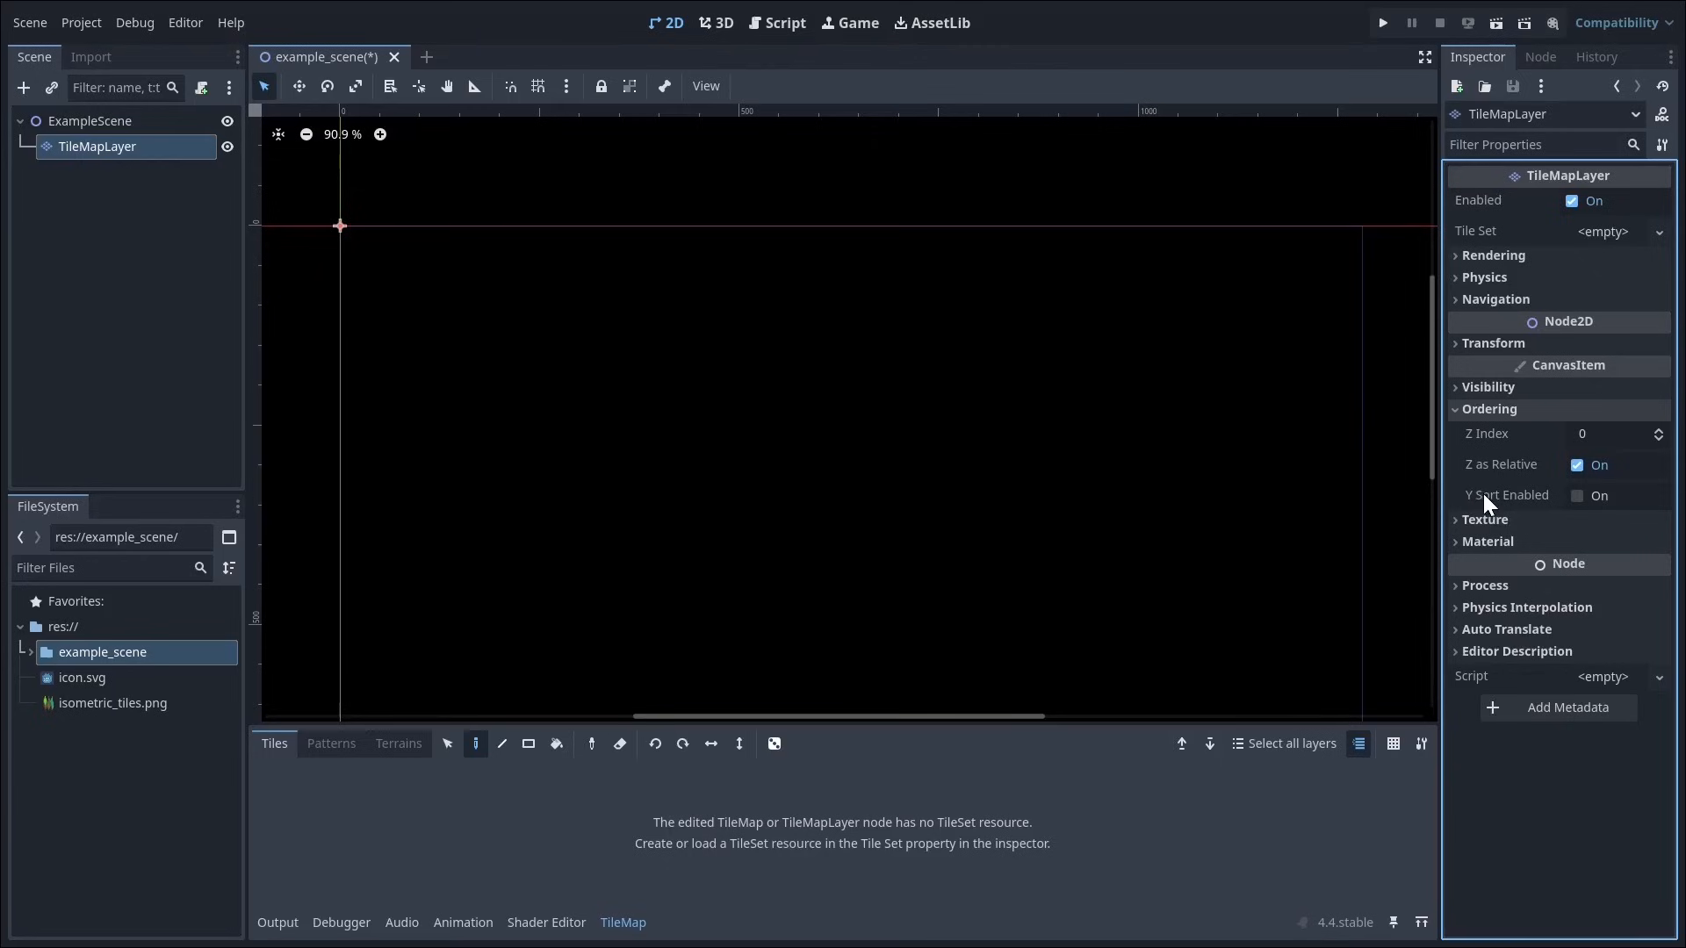
{"action": "left_click", "coordinate": [1497, 408]}
{"action": "left_click", "coordinate": [1473, 434]}
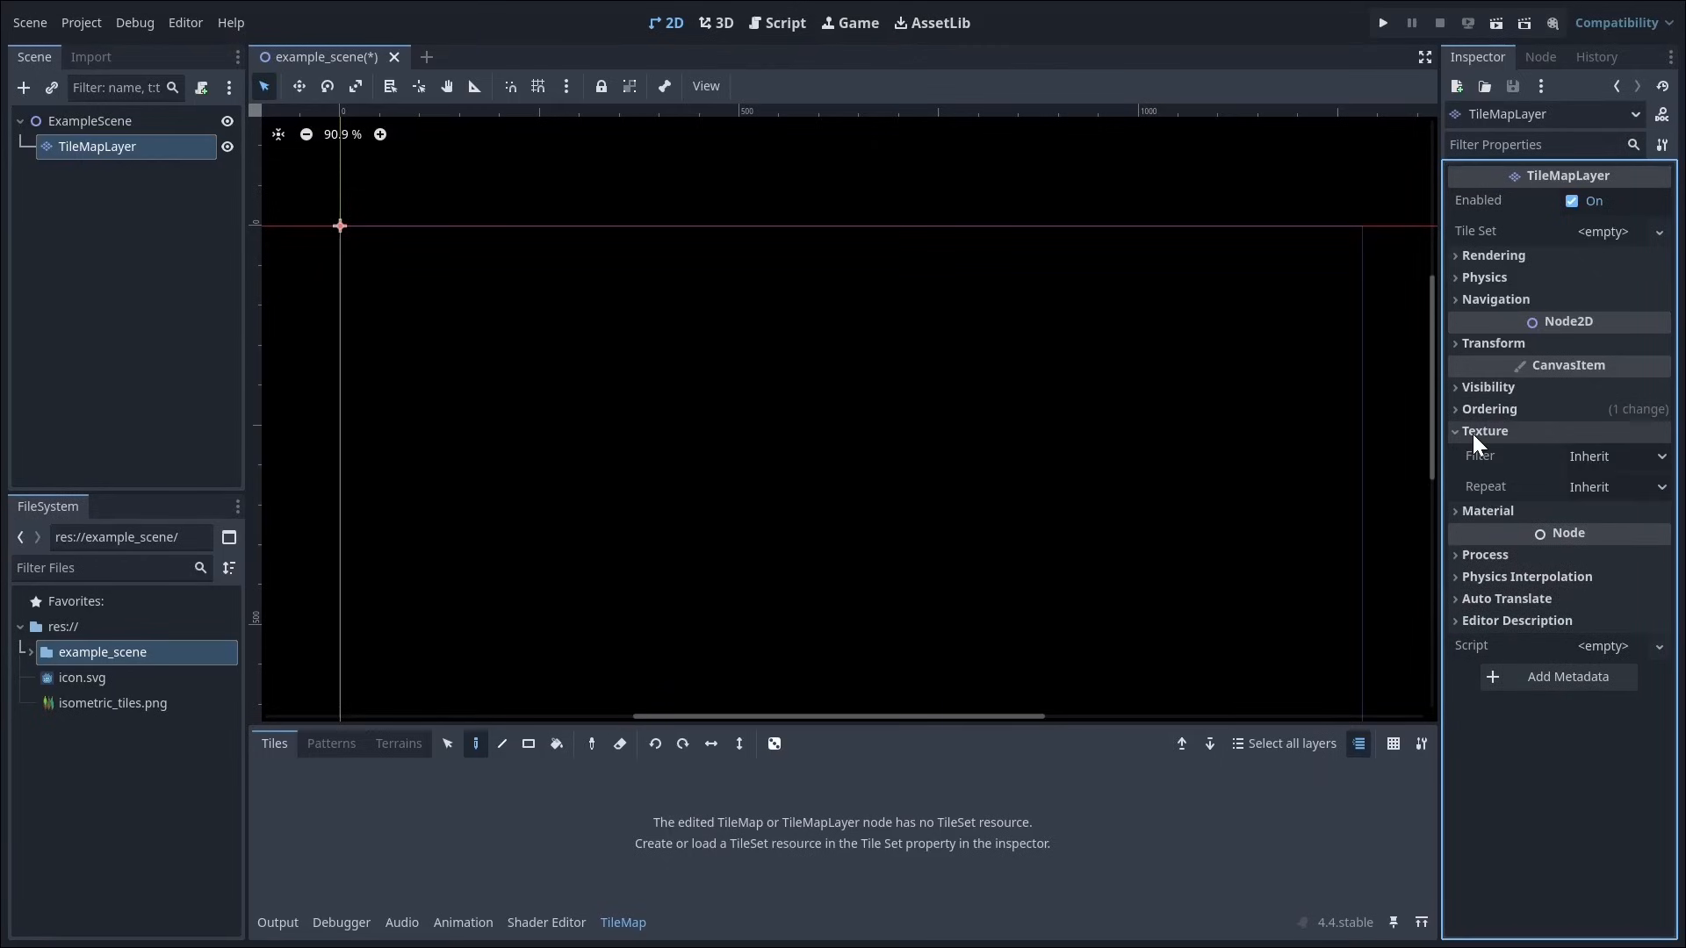
{"action": "left_click", "coordinate": [1598, 456]}
{"action": "left_click", "coordinate": [1523, 507]}
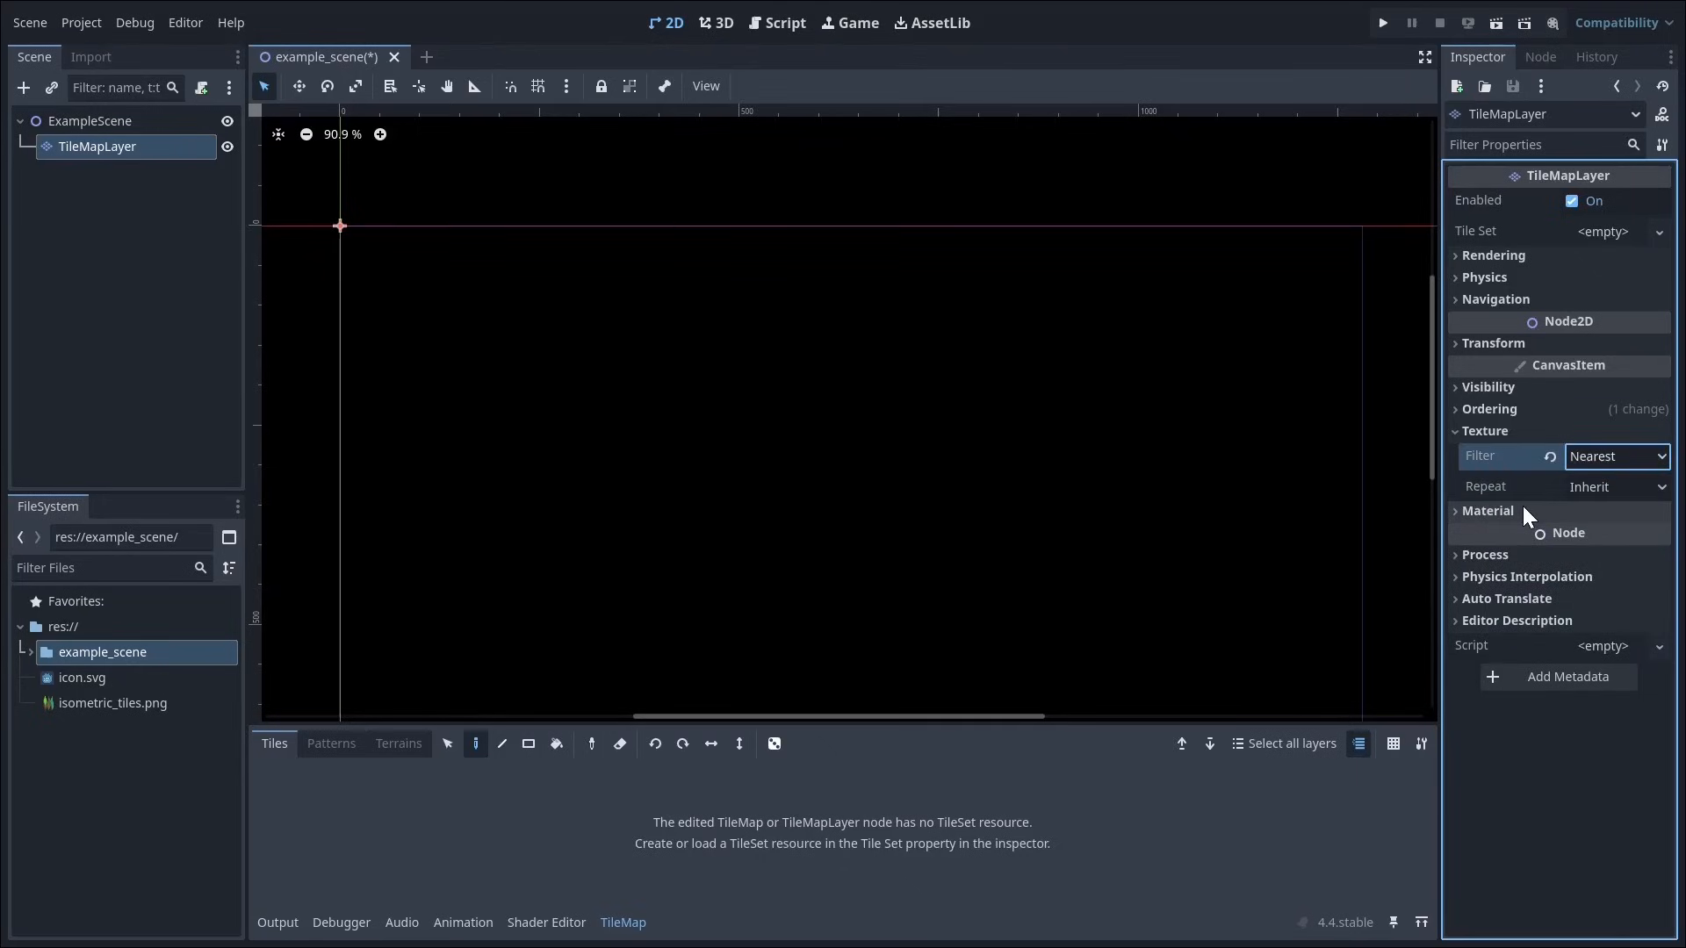
{"action": "left_click", "coordinate": [1498, 434]}
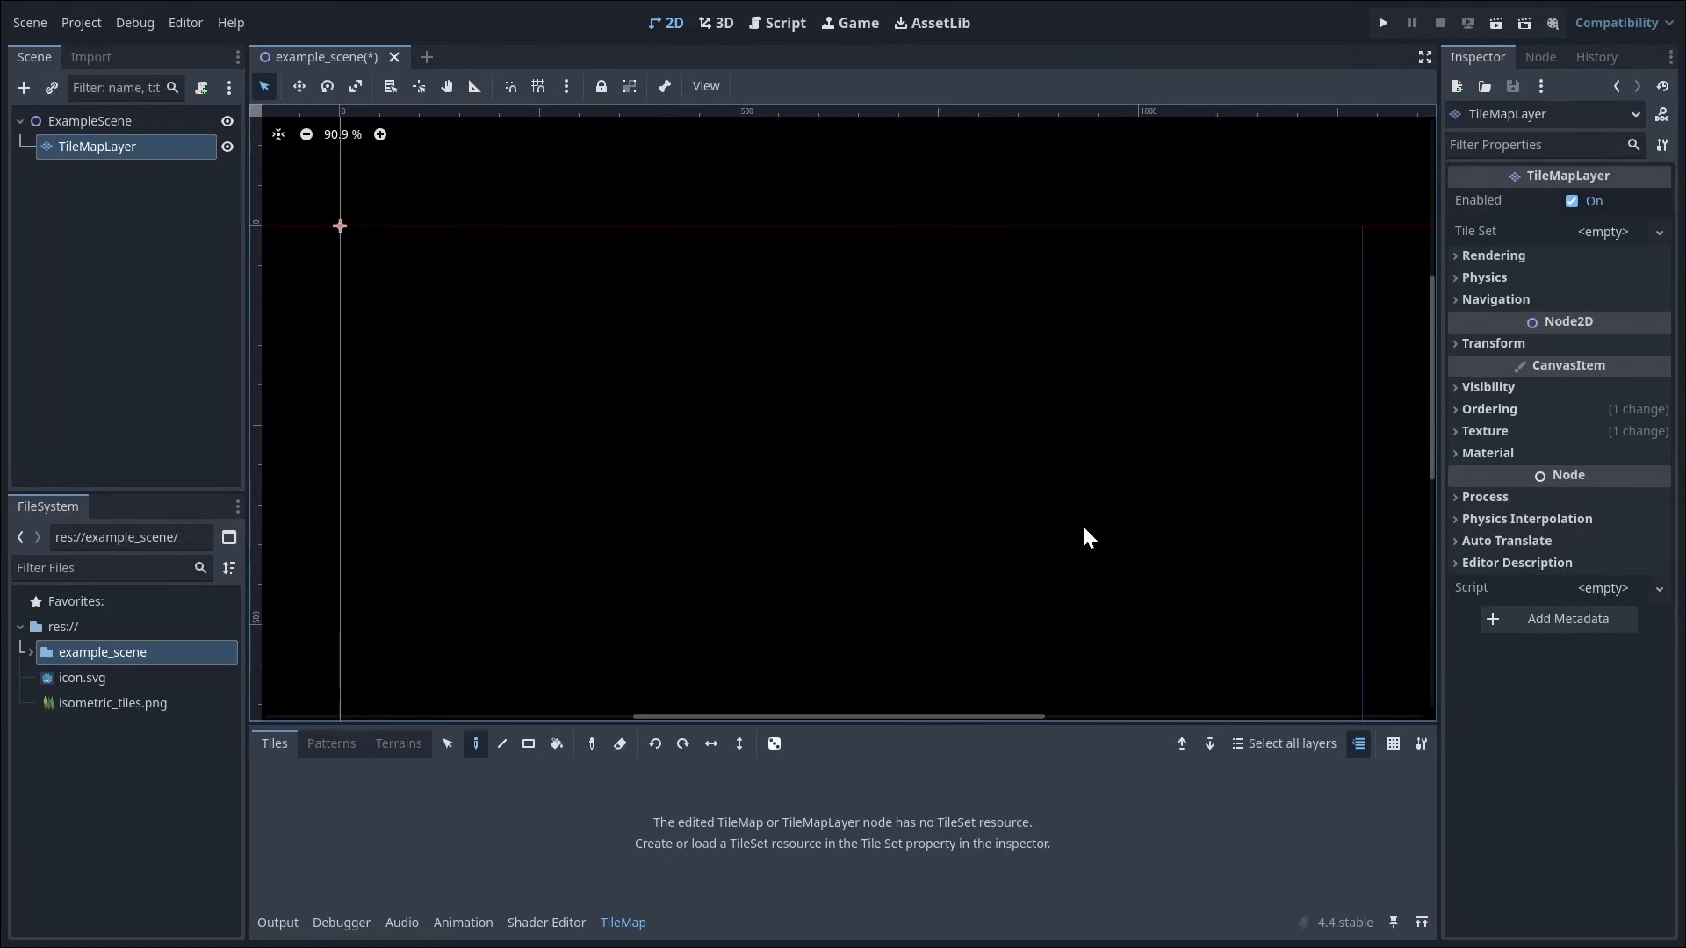
Step: Assign a new TileSet to the TileMapLayer and set its tile shape to Isometric
{"action": "left_click", "coordinate": [1589, 229]}
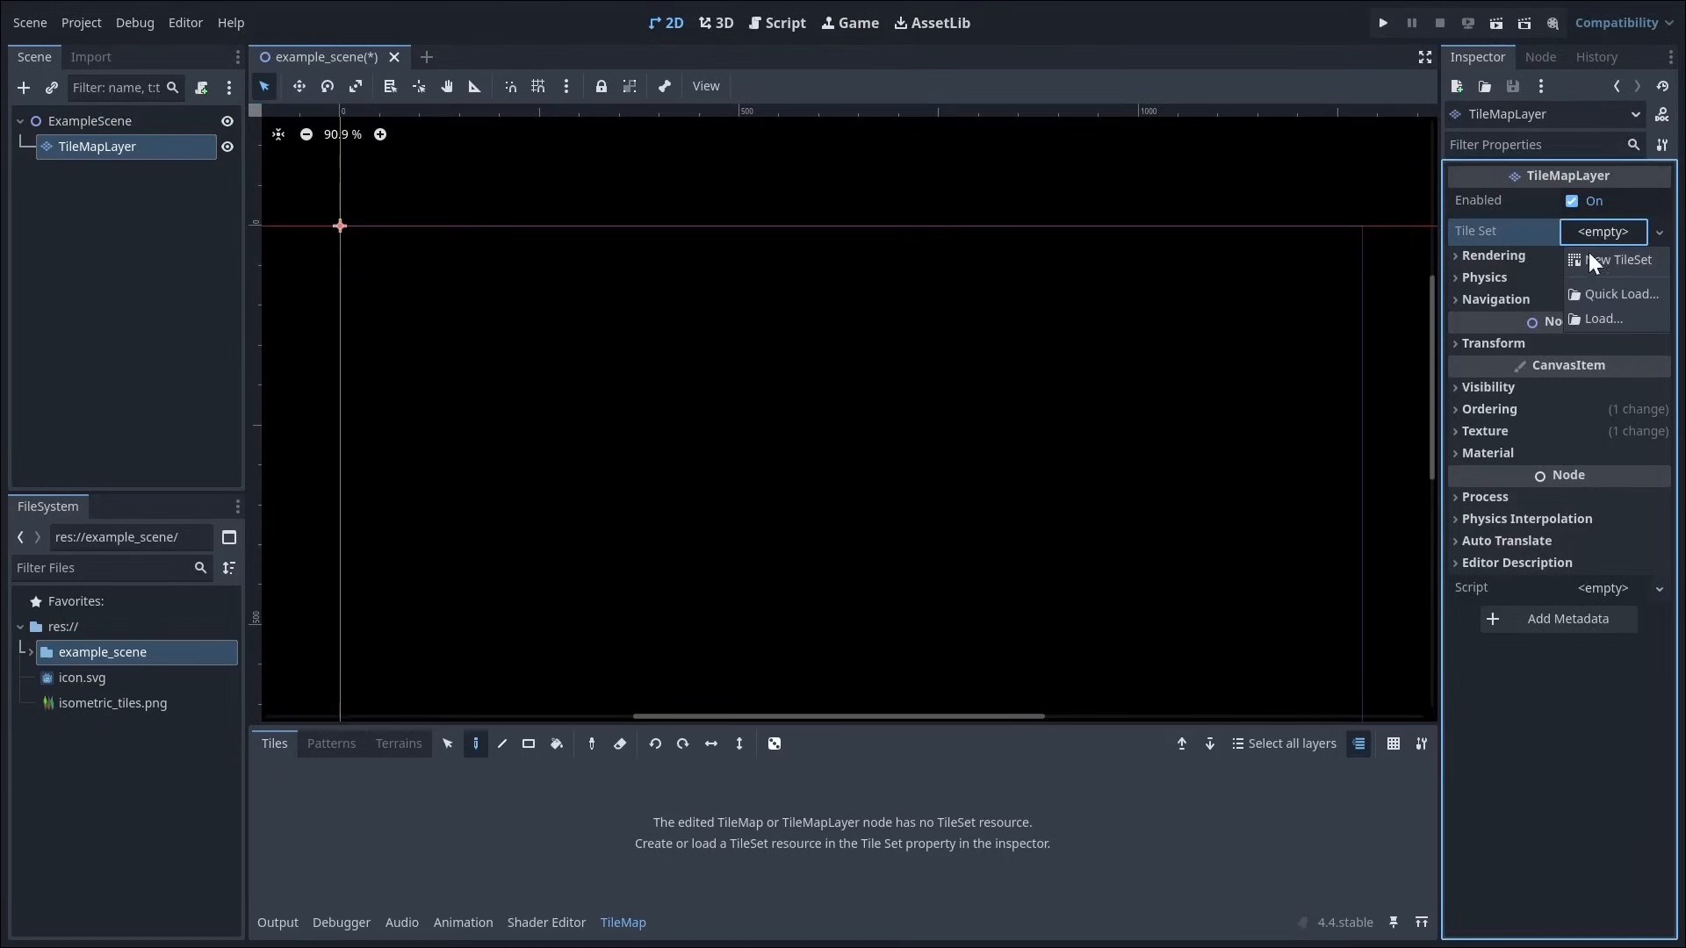
{"action": "left_click", "coordinate": [1589, 257]}
{"action": "left_click", "coordinate": [1600, 233]}
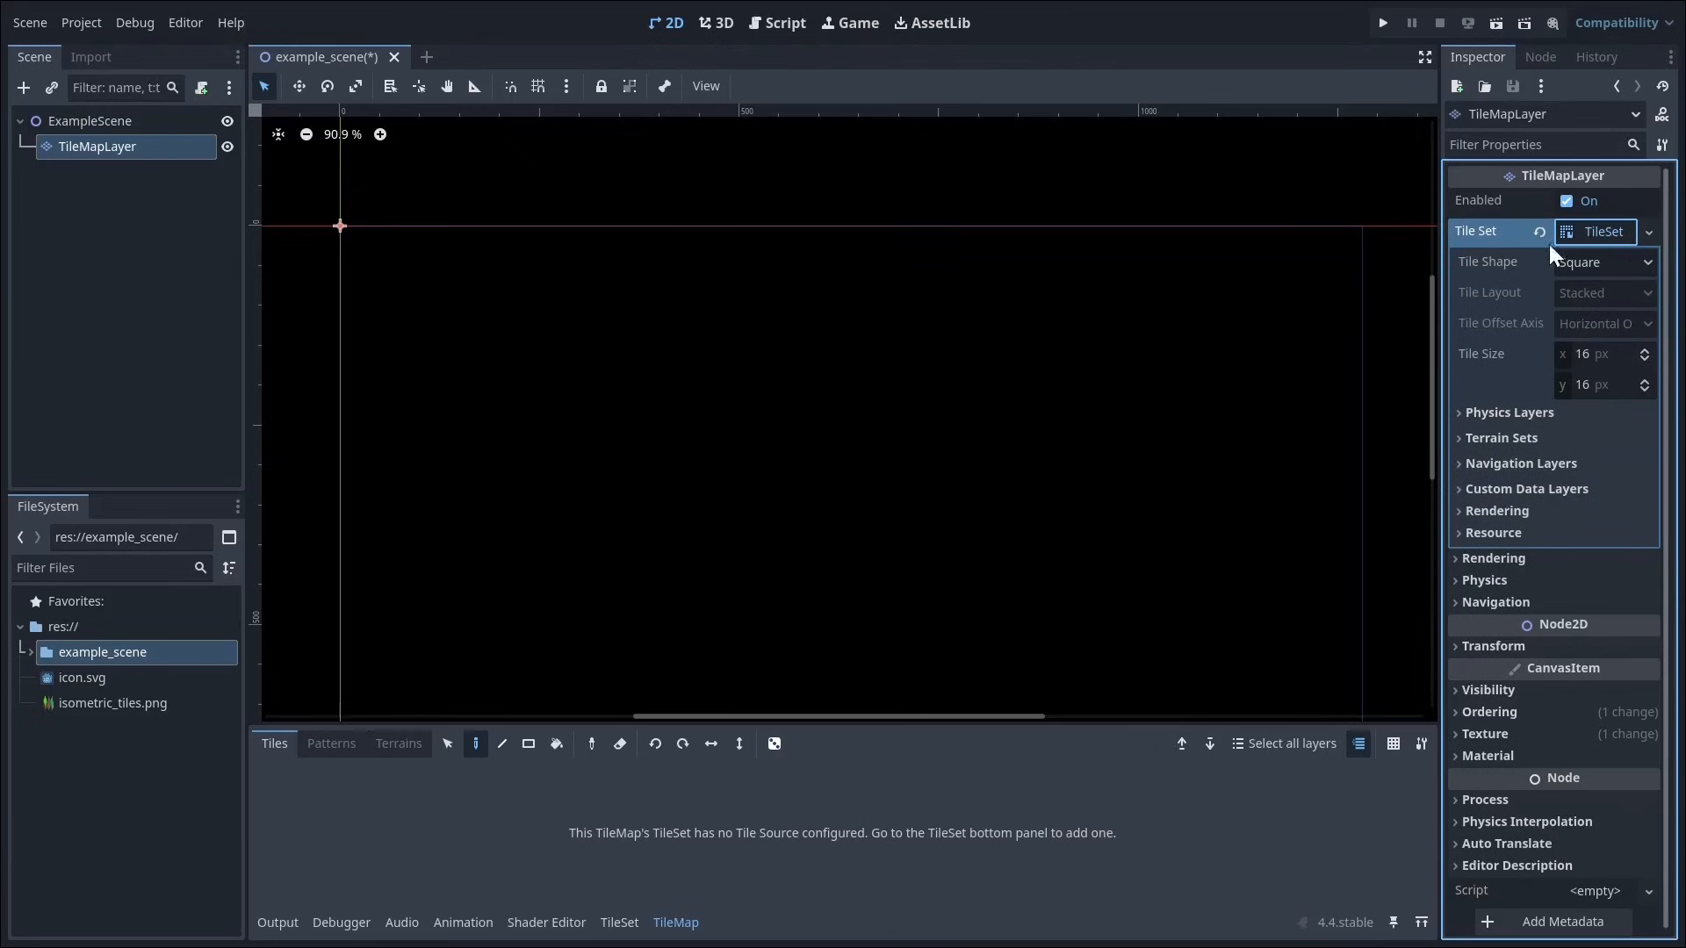
{"action": "left_click", "coordinate": [1580, 260]}
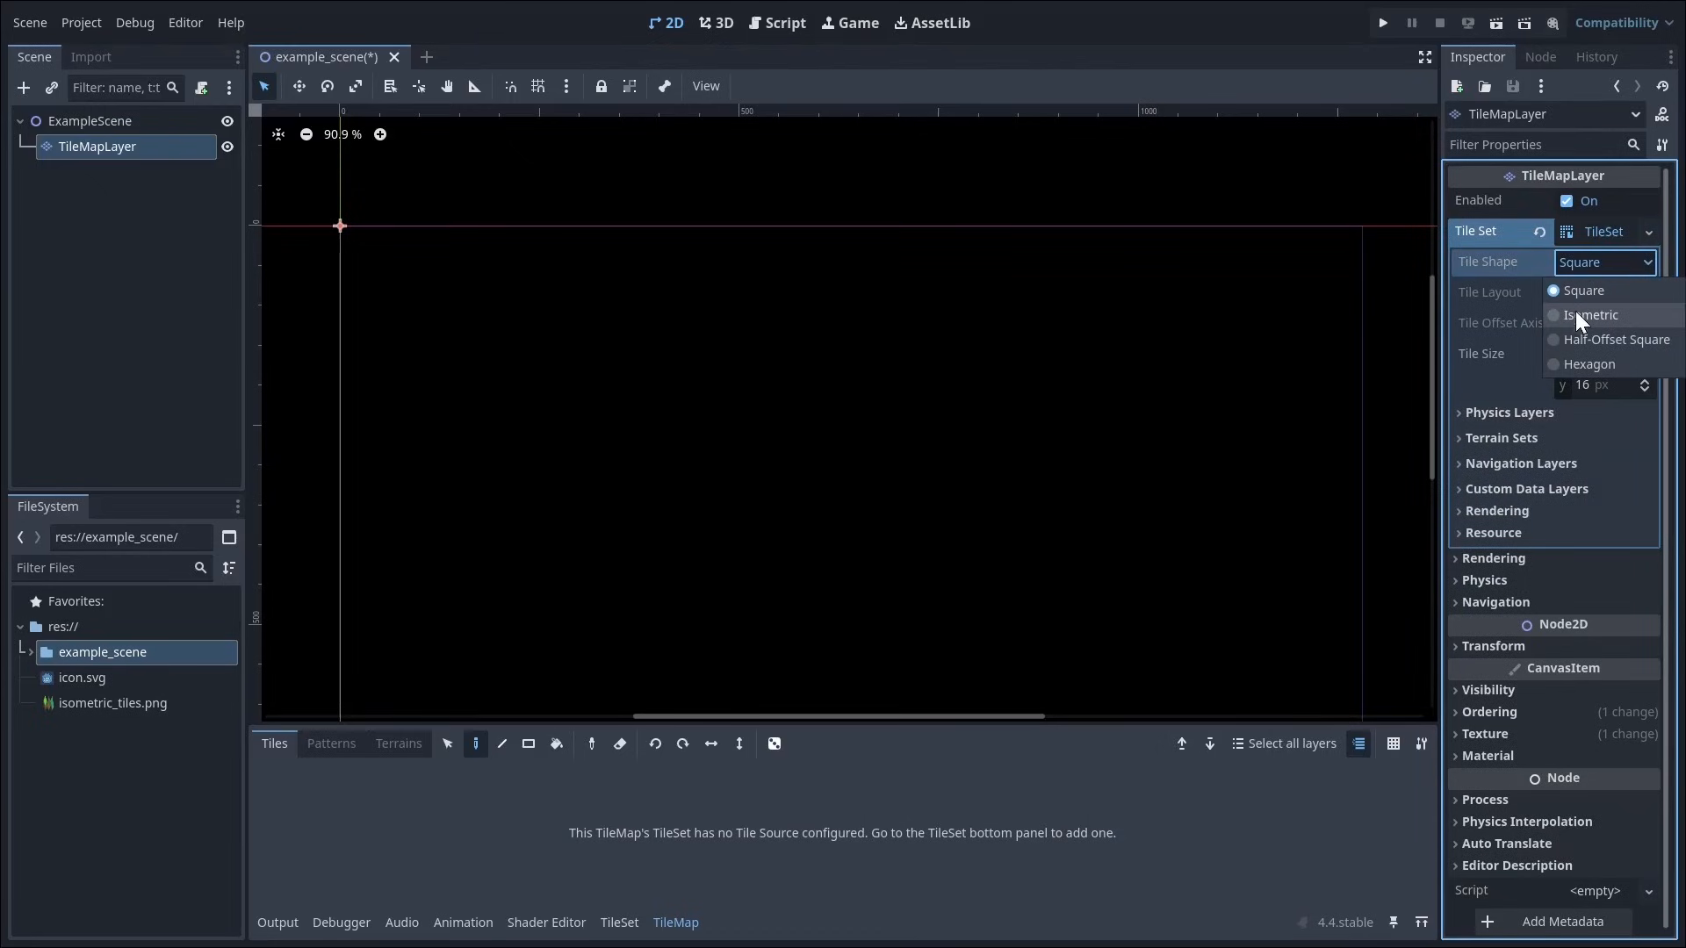
{"action": "left_click", "coordinate": [1578, 314]}
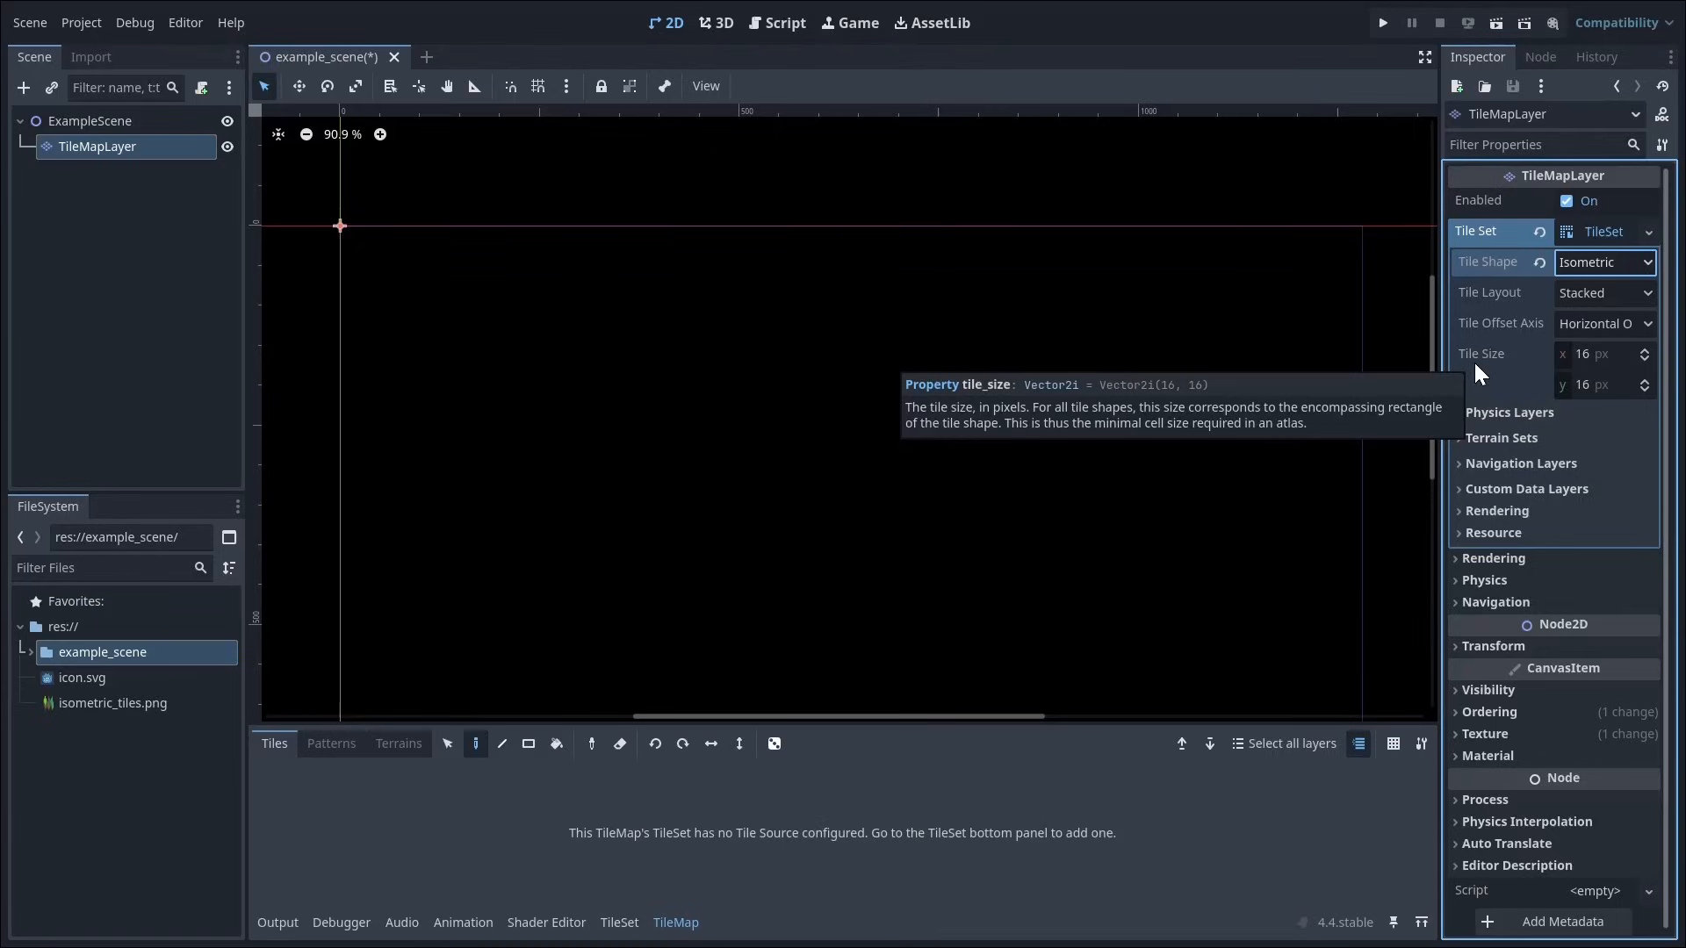
Step: Set the y value of the TileSet's tile size to 8 px
{"action": "left_click", "coordinate": [1578, 380]}
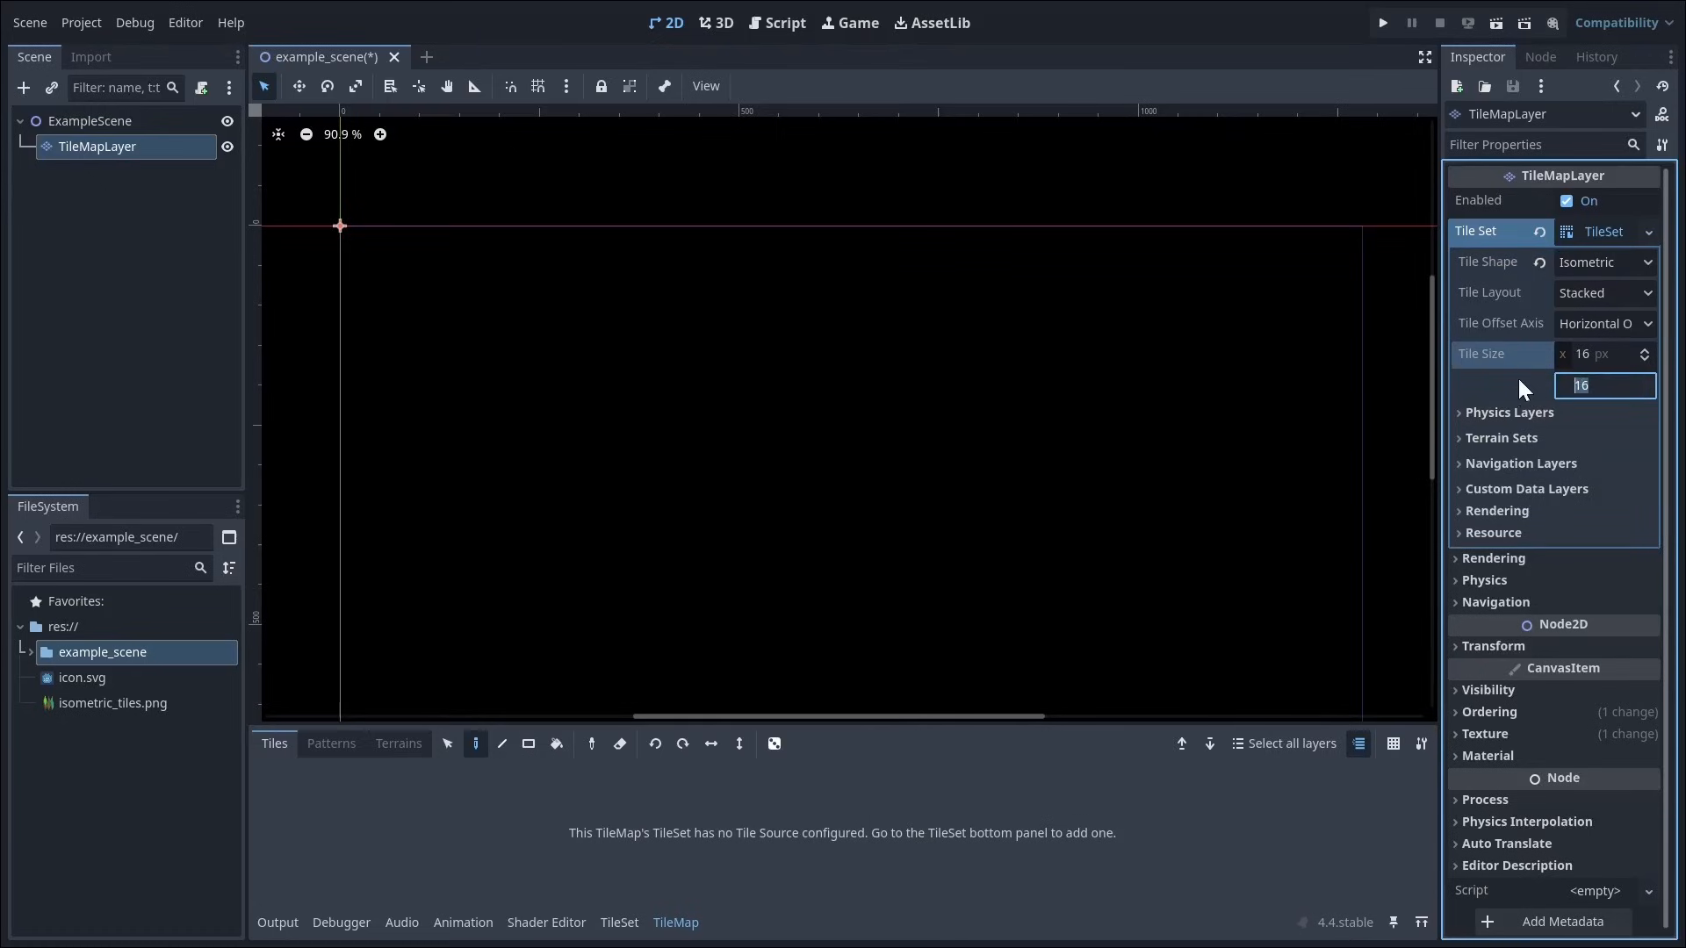
{"action": "type", "text": "8"}
{"action": "key", "text": "Return"}
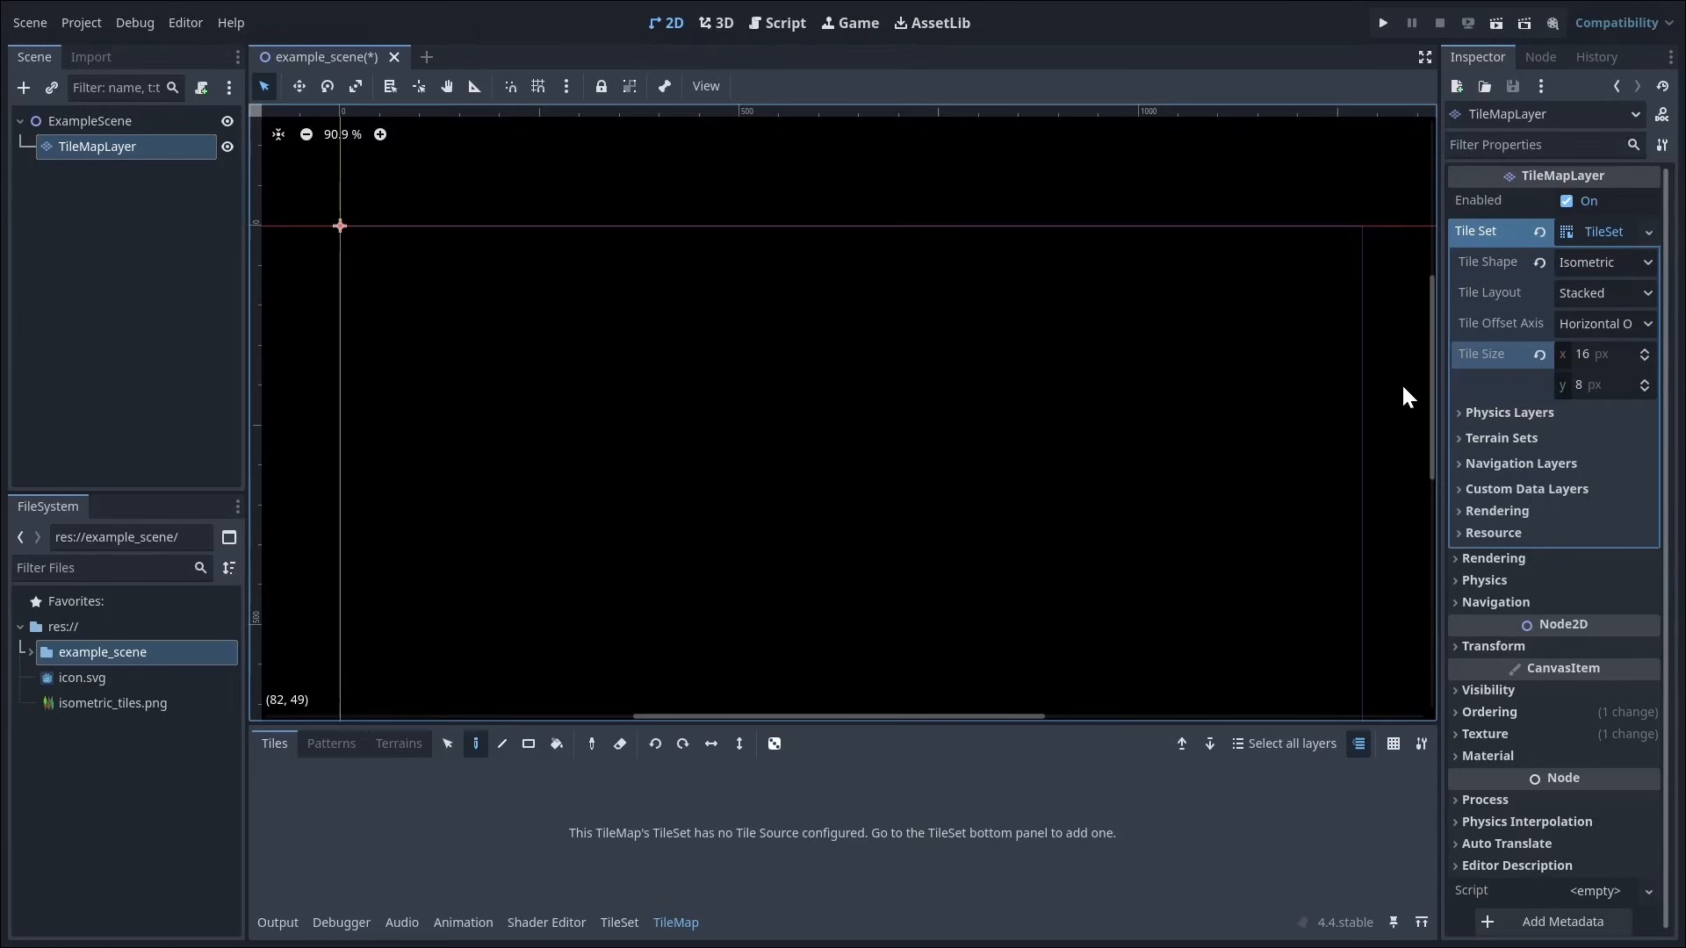
Step: Add one physics layer to the TileSet and collapse the physics layers section
{"action": "left_click", "coordinate": [1486, 411]}
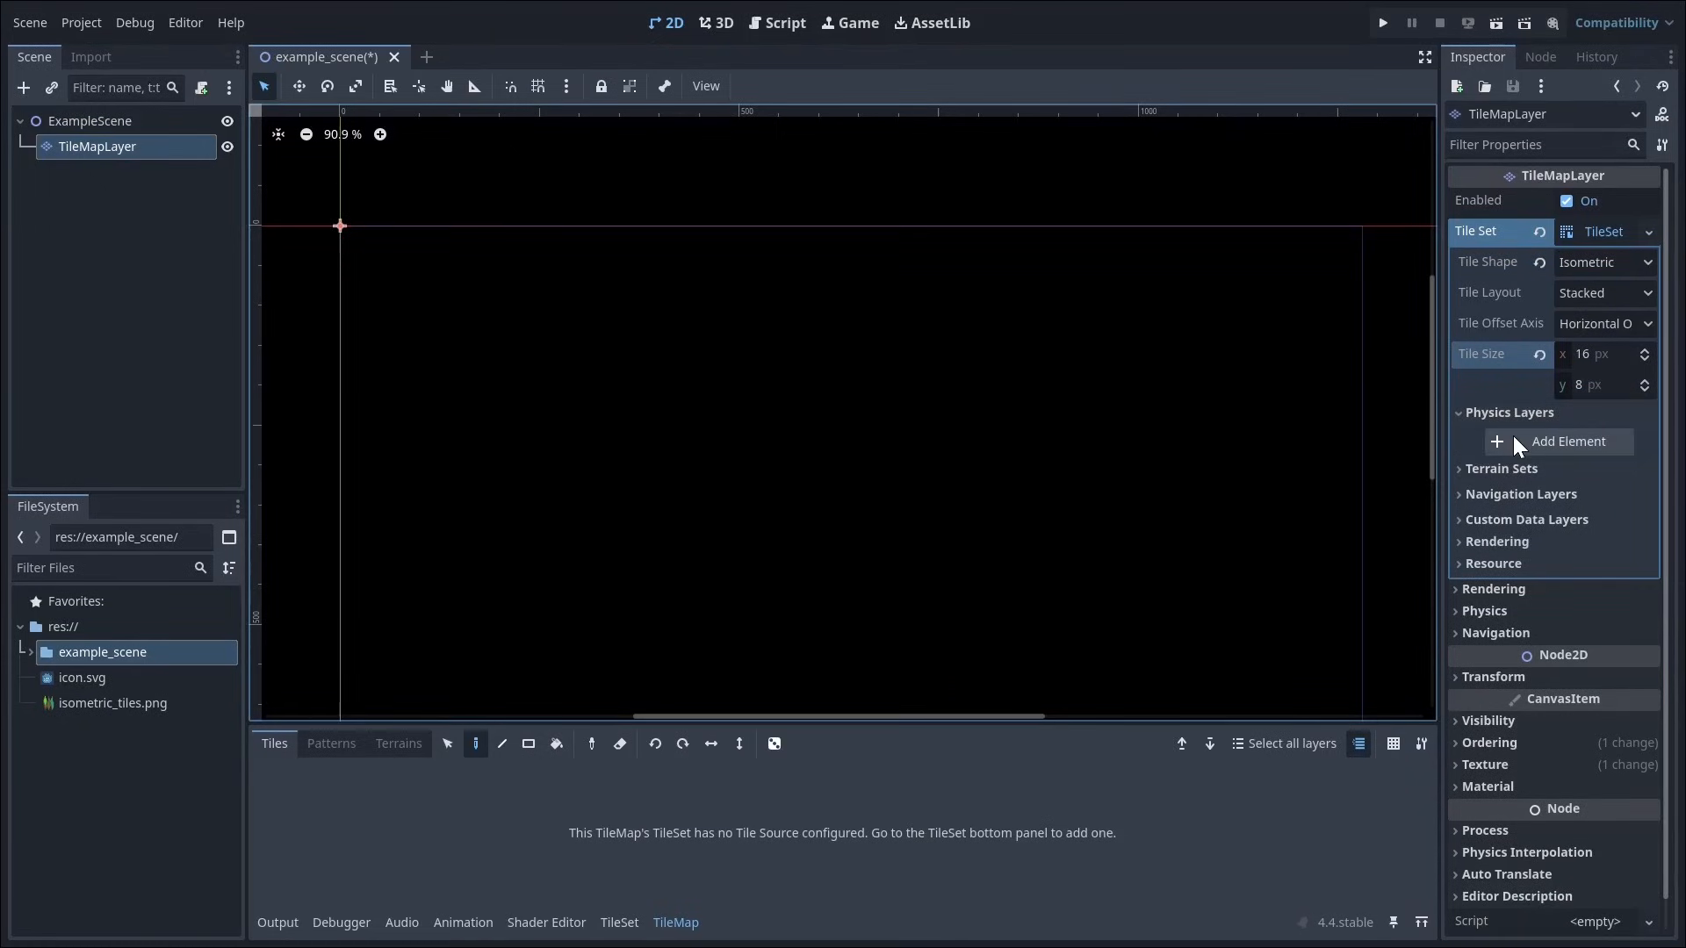
{"action": "left_click", "coordinate": [1514, 436]}
{"action": "left_click", "coordinate": [1485, 411]}
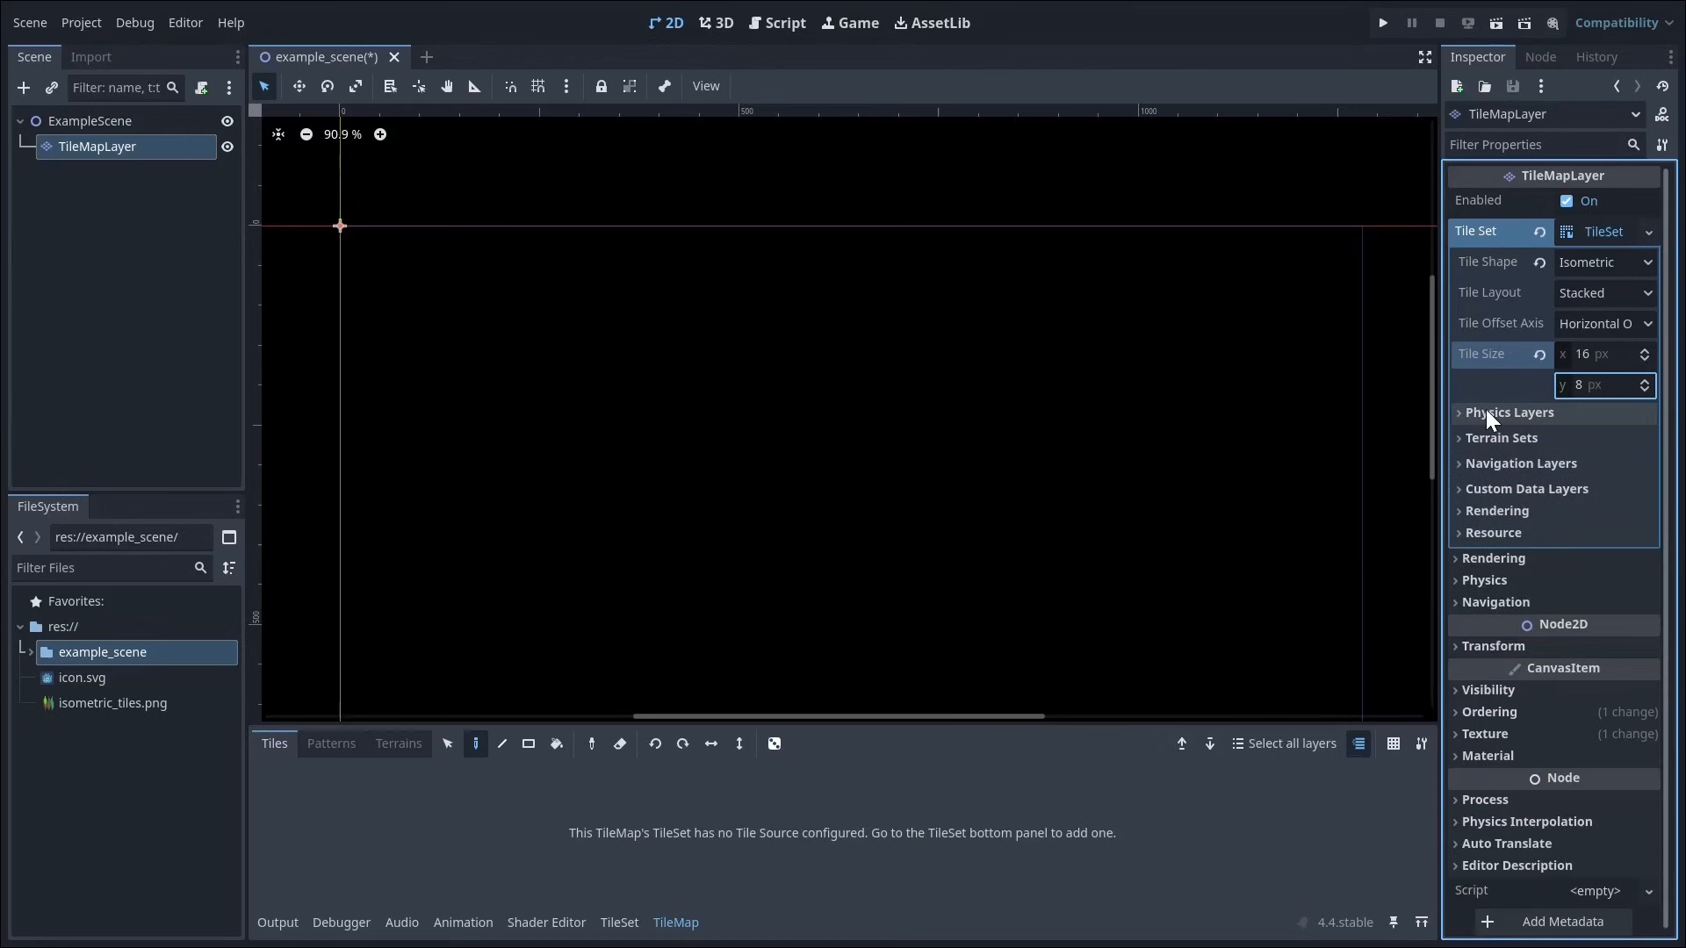
Step: Enlarge the TileSet editor and add isometric_tiles.png as an atlas source, declining automatic tile creation
{"action": "left_click_drag", "start_coordinate": [887, 727], "coordinate": [887, 406]}
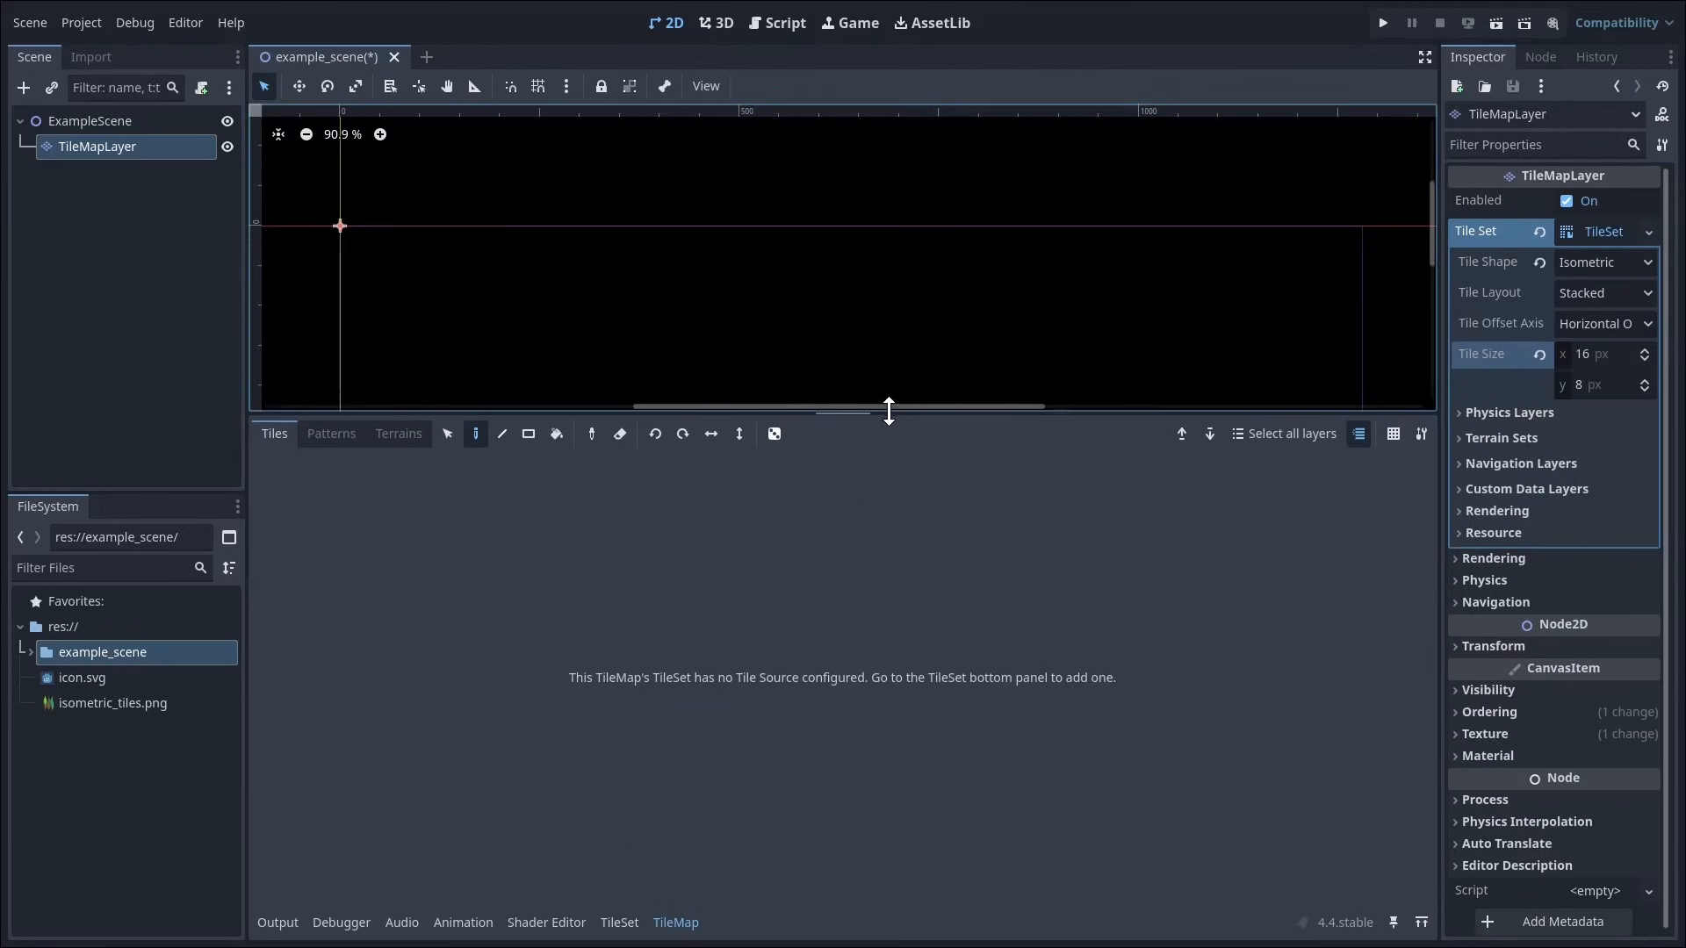
{"action": "left_click", "coordinate": [620, 922]}
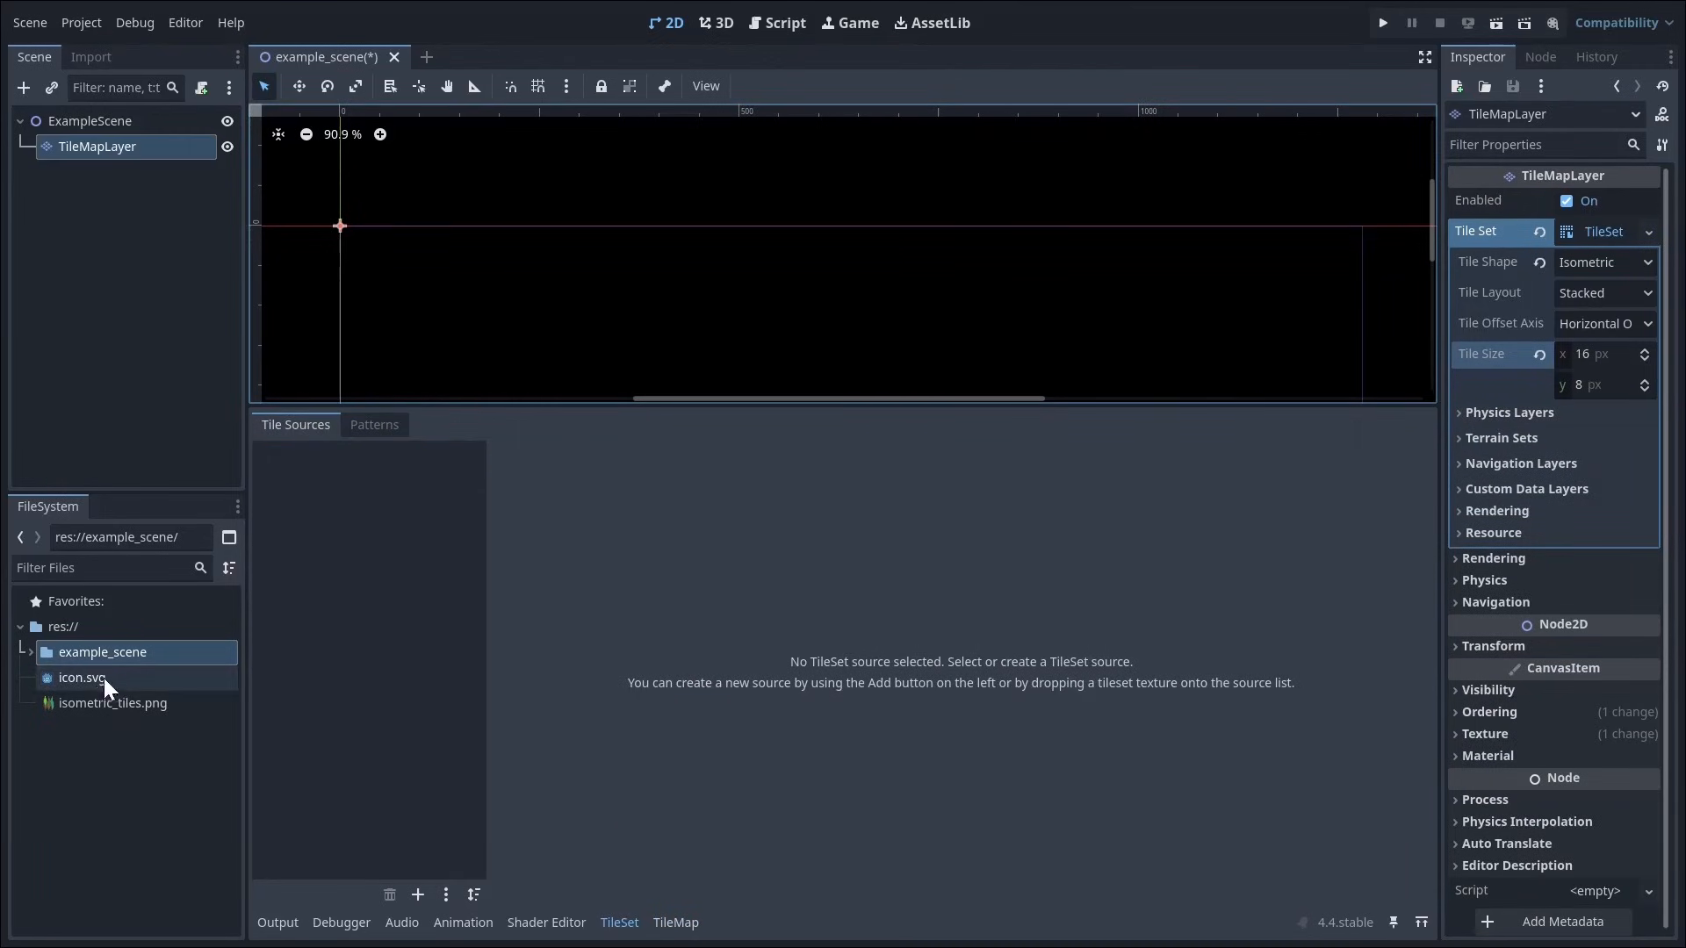
{"action": "left_click_drag", "start_coordinate": [98, 703], "coordinate": [393, 617]}
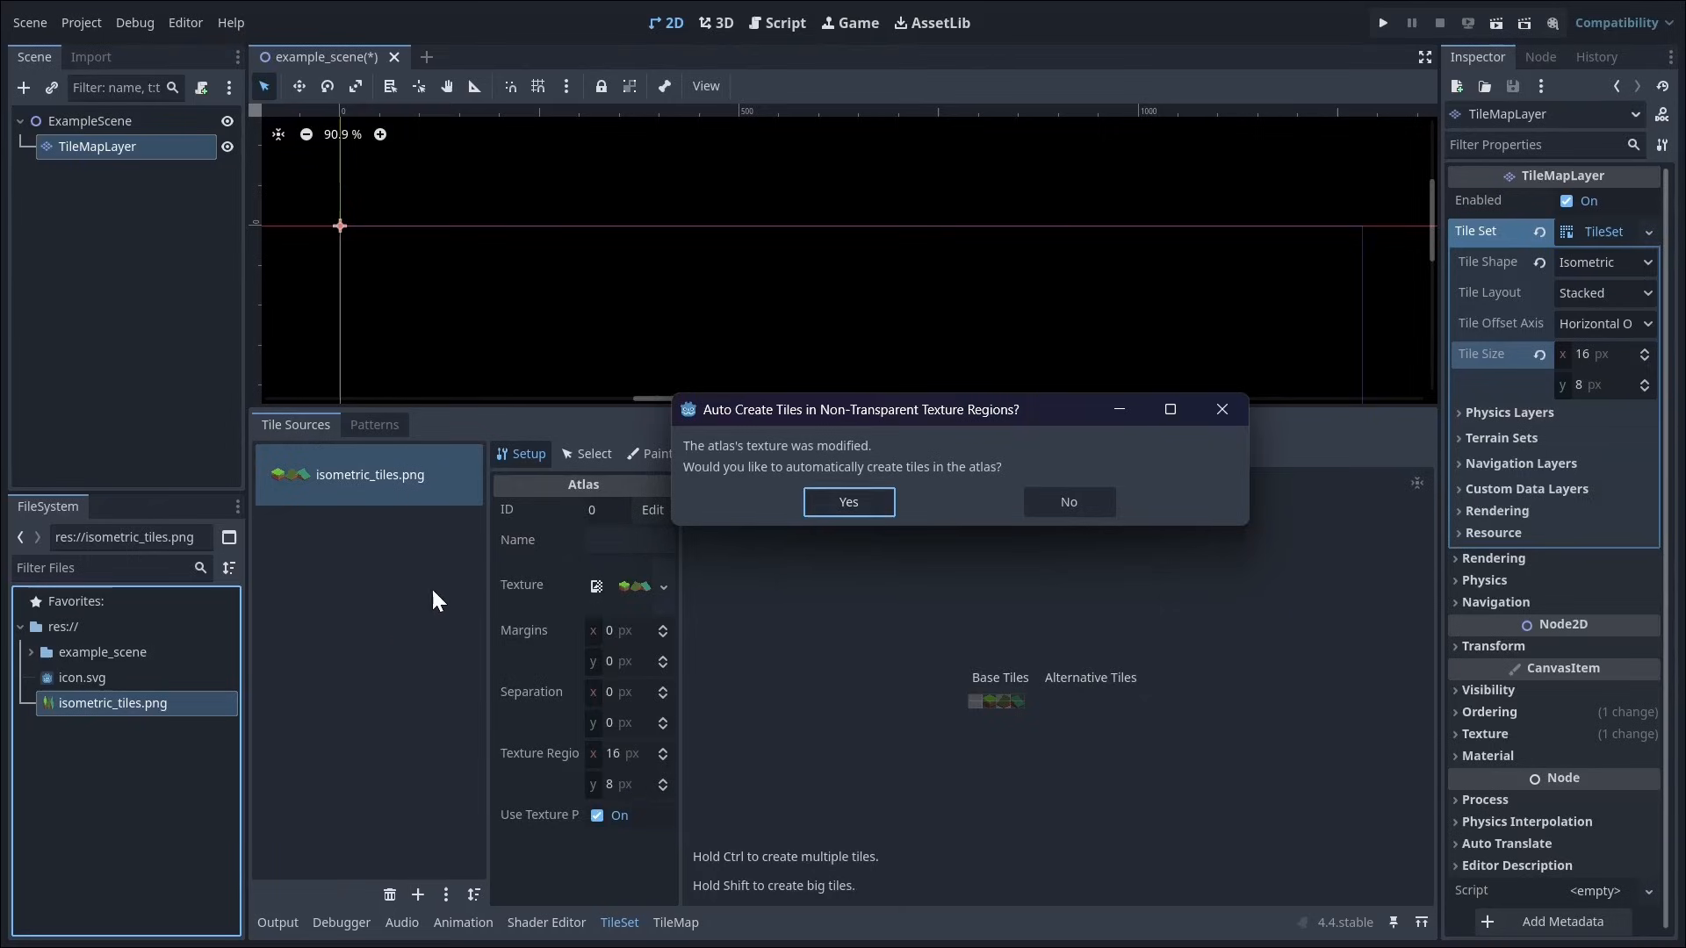
{"action": "left_click", "coordinate": [1052, 506]}
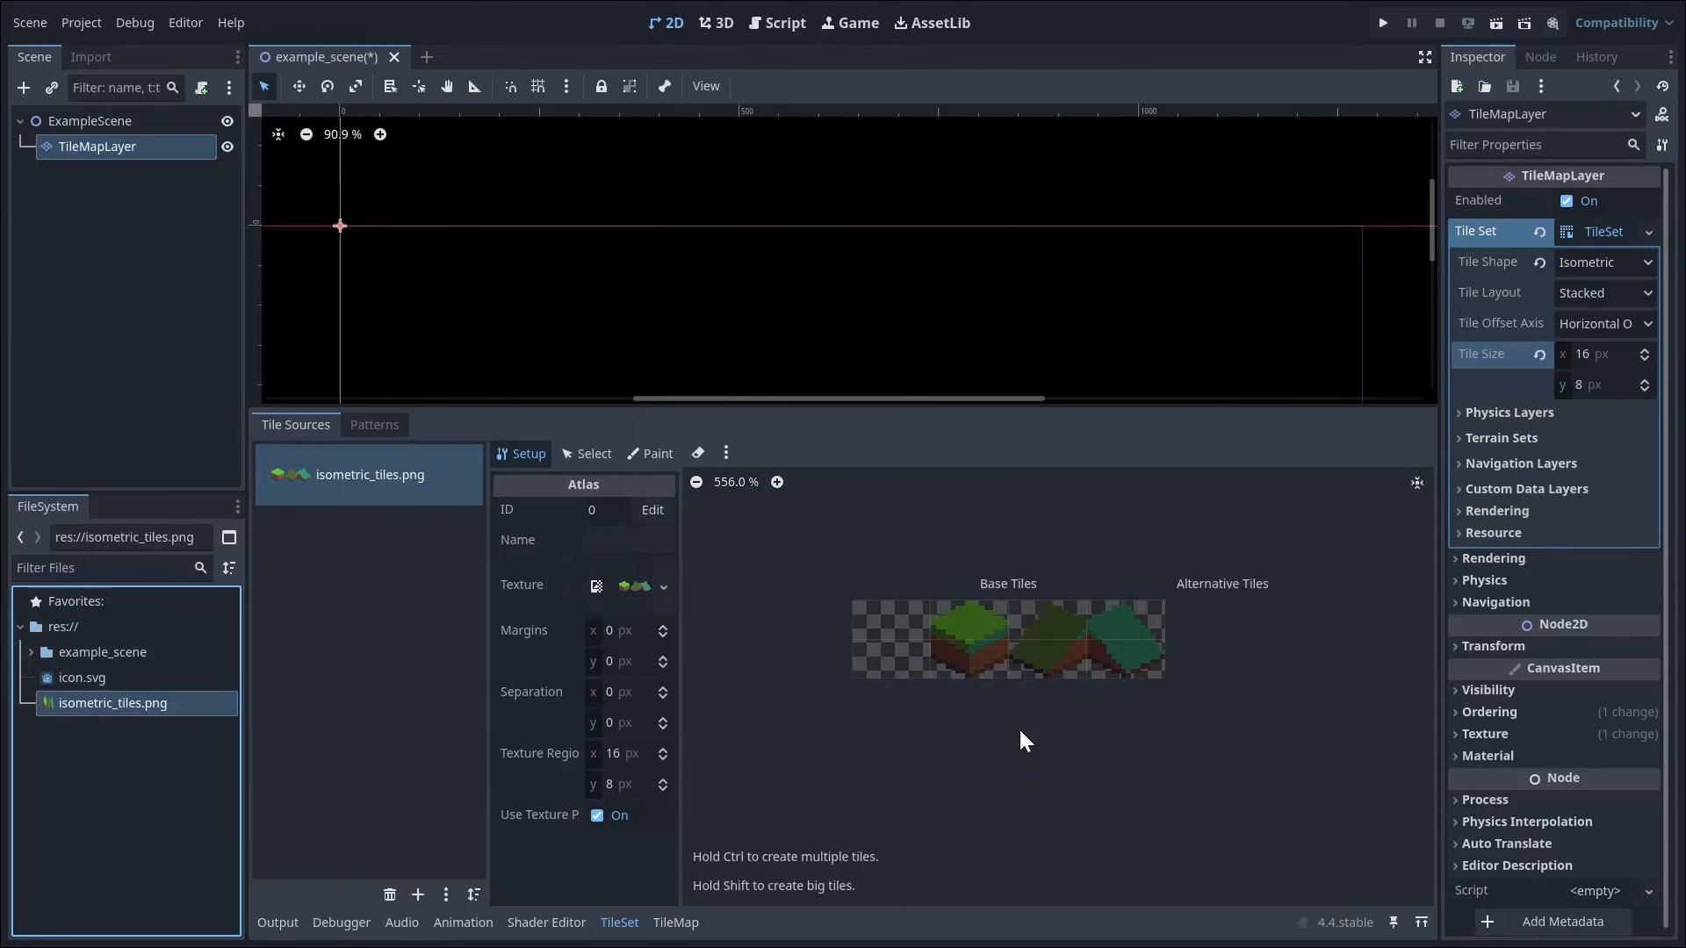
Step: Set the atlas texture region's y size to 16 px and create tiles from all four regions
{"action": "left_click", "coordinate": [609, 788]}
{"action": "type", "text": "16"}
{"action": "key", "text": "Return"}
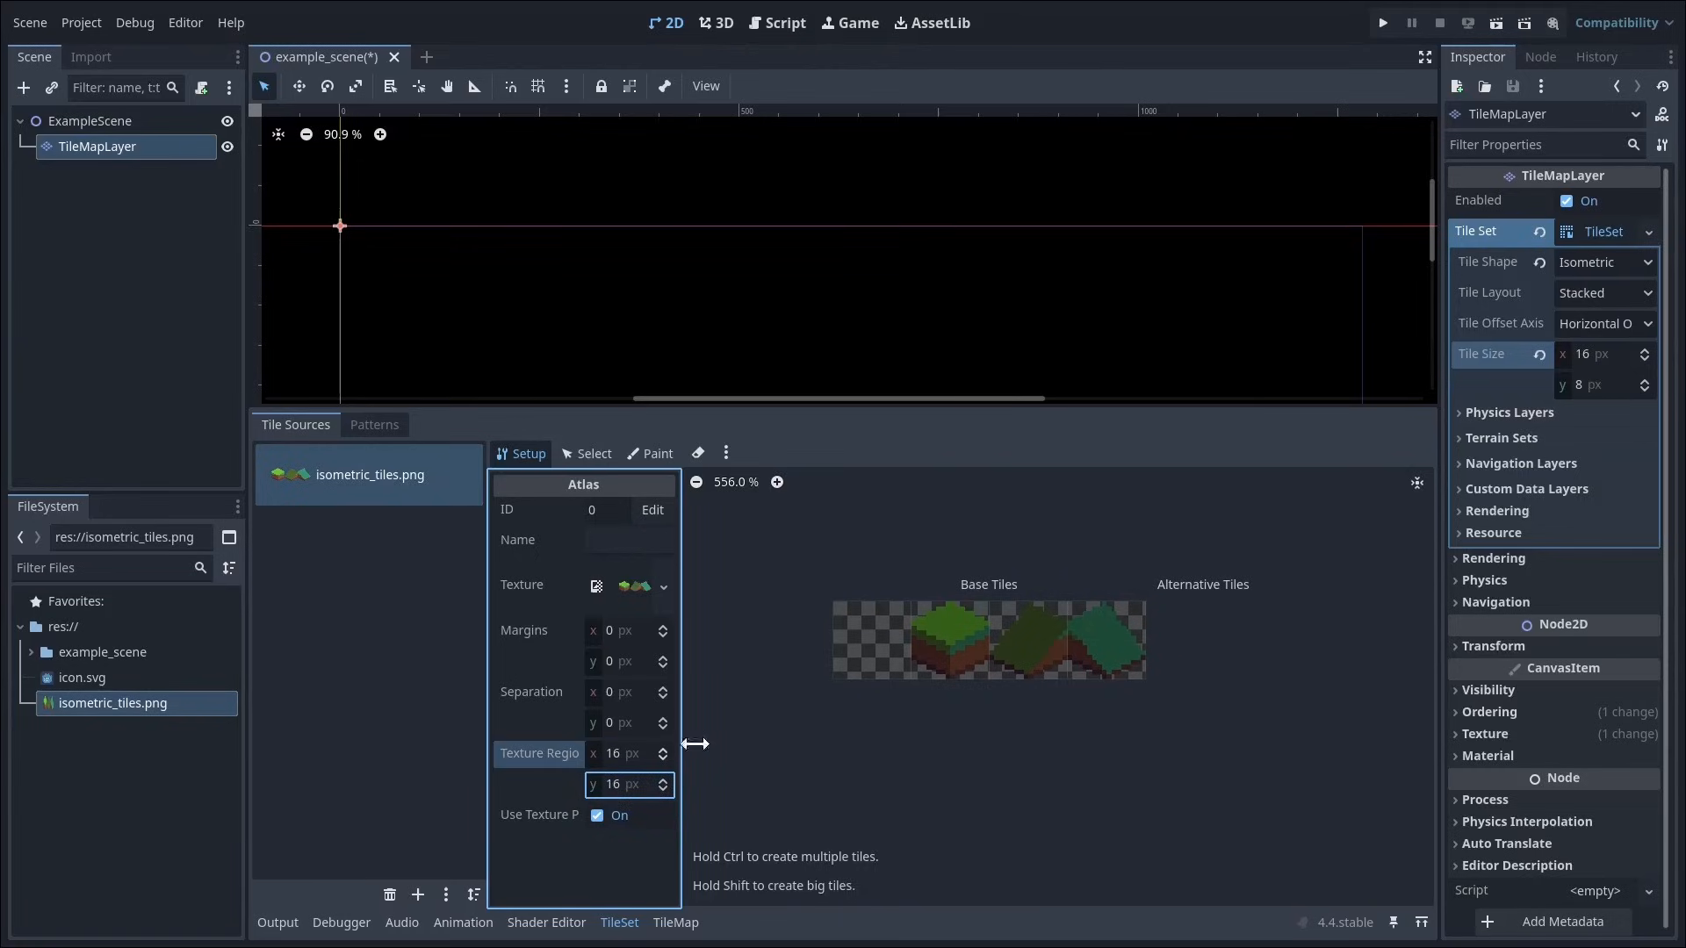
{"action": "mouse_move", "coordinate": [864, 661]}
{"action": "left_mouse_down"}
{"action": "mouse_move", "coordinate": [1074, 642]}
{"action": "mouse_move", "coordinate": [1068, 669]}
{"action": "left_mouse_up"}
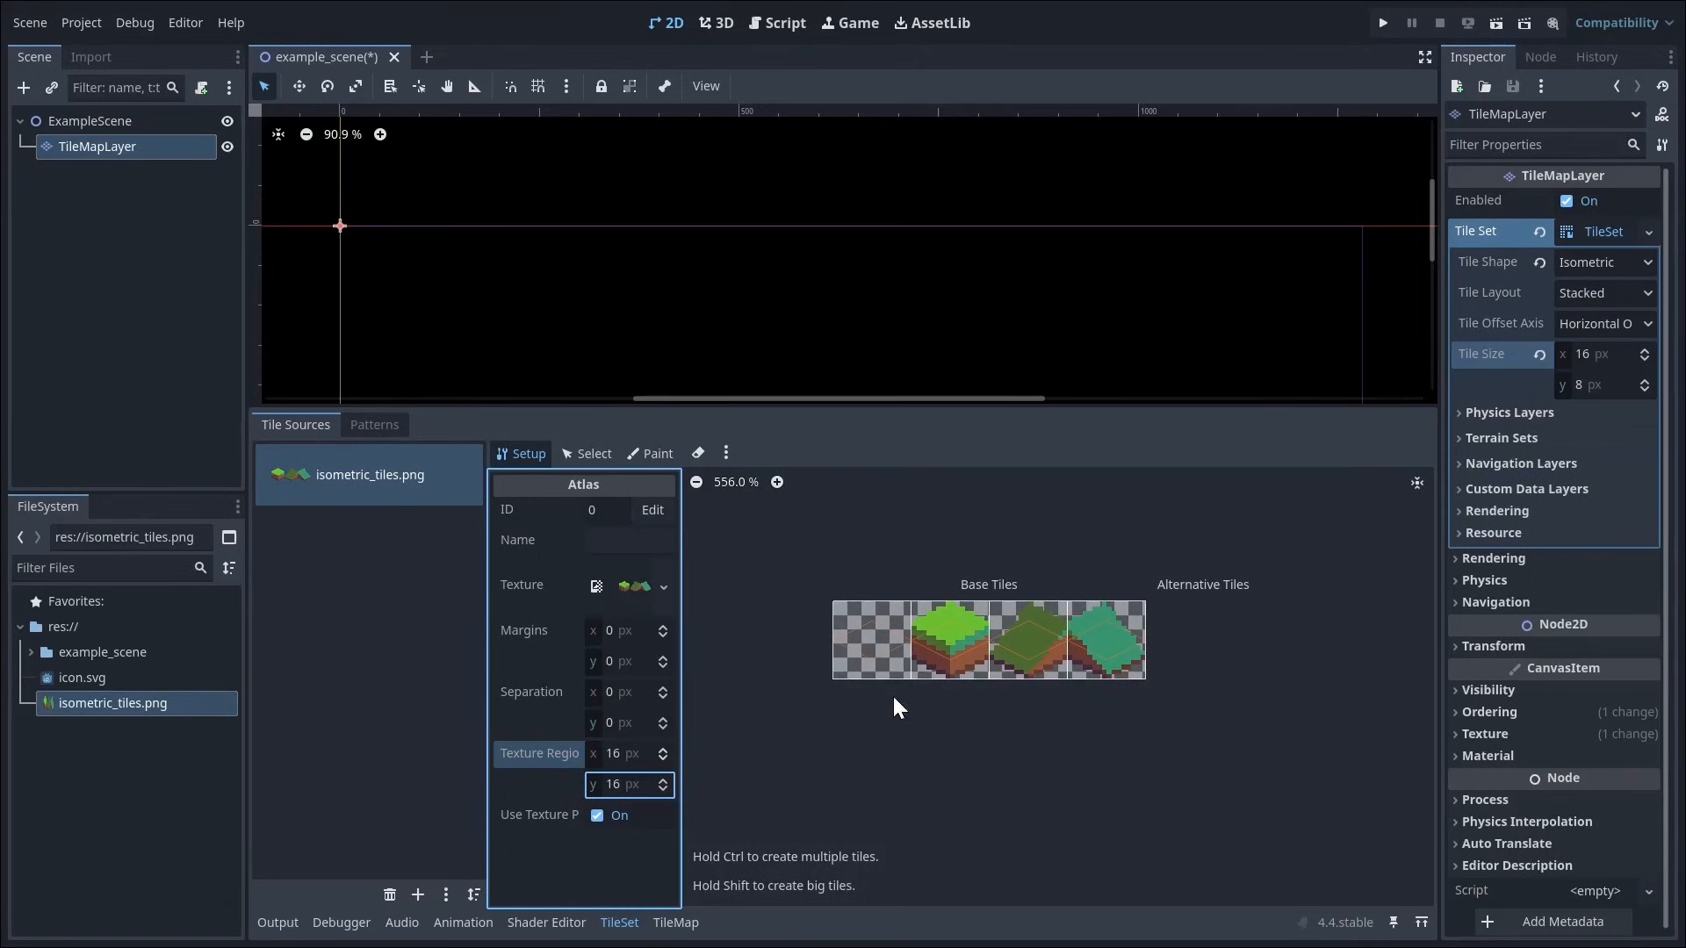
Step: Set the texture origin's y value to -4 px for all four tiles and the Z index to 1 for the two slope tiles
{"action": "left_click", "coordinate": [585, 455]}
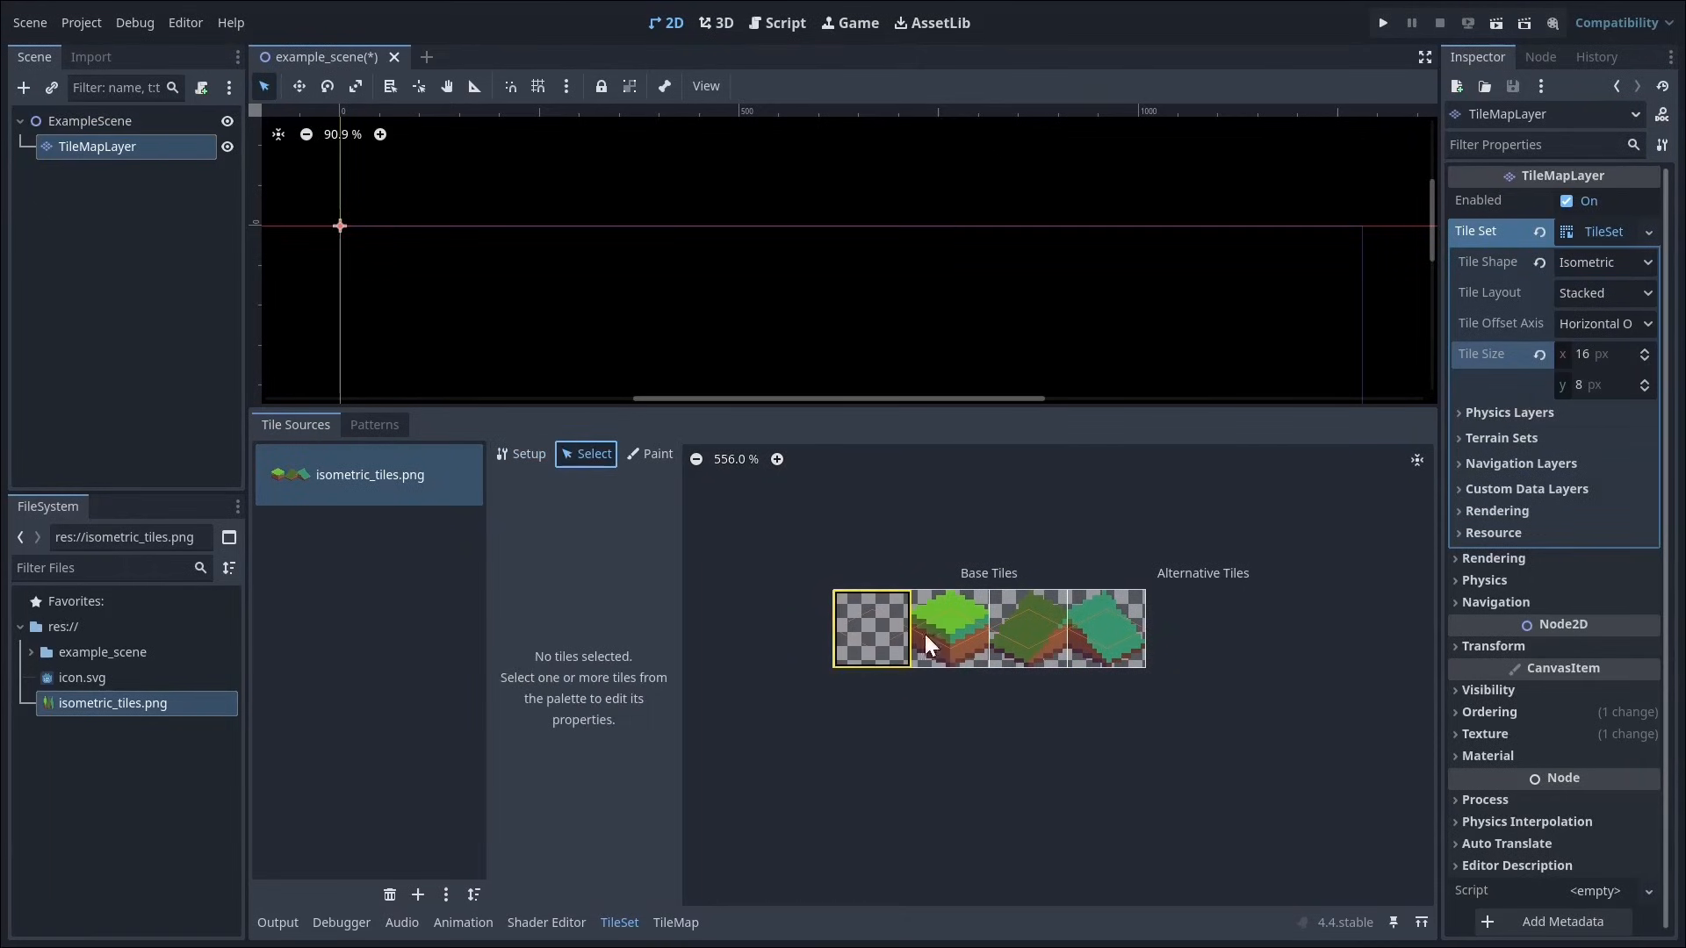
{"action": "left_click_drag", "start_coordinate": [924, 634], "coordinate": [1121, 631]}
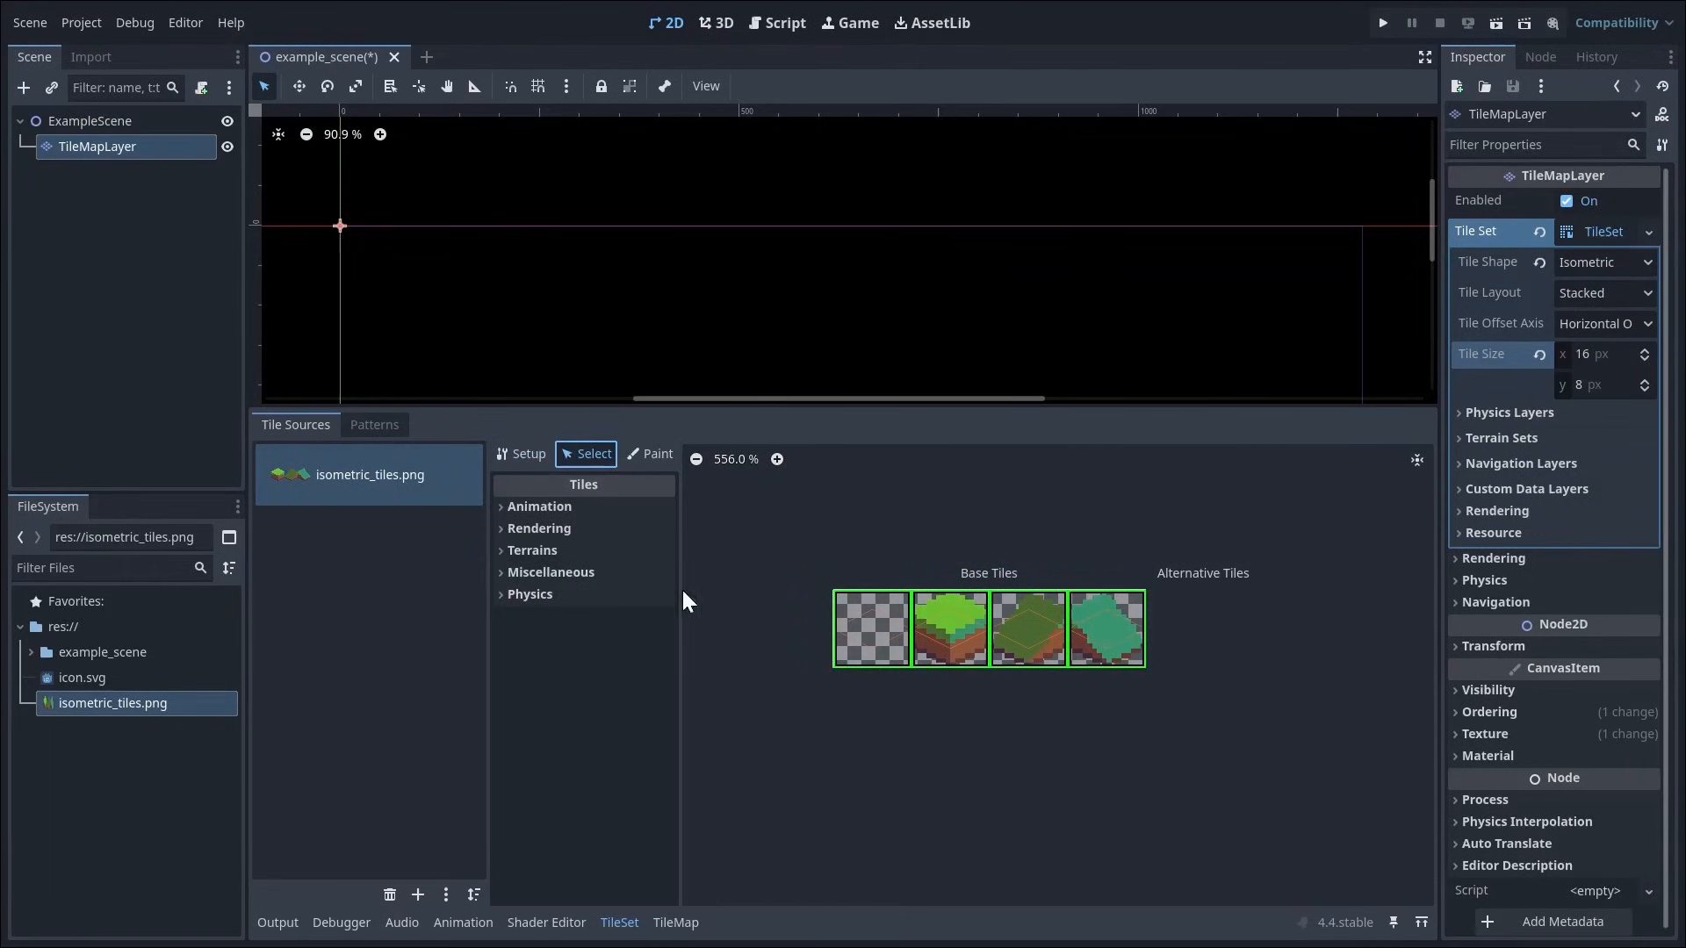
{"action": "left_click", "coordinate": [504, 526]}
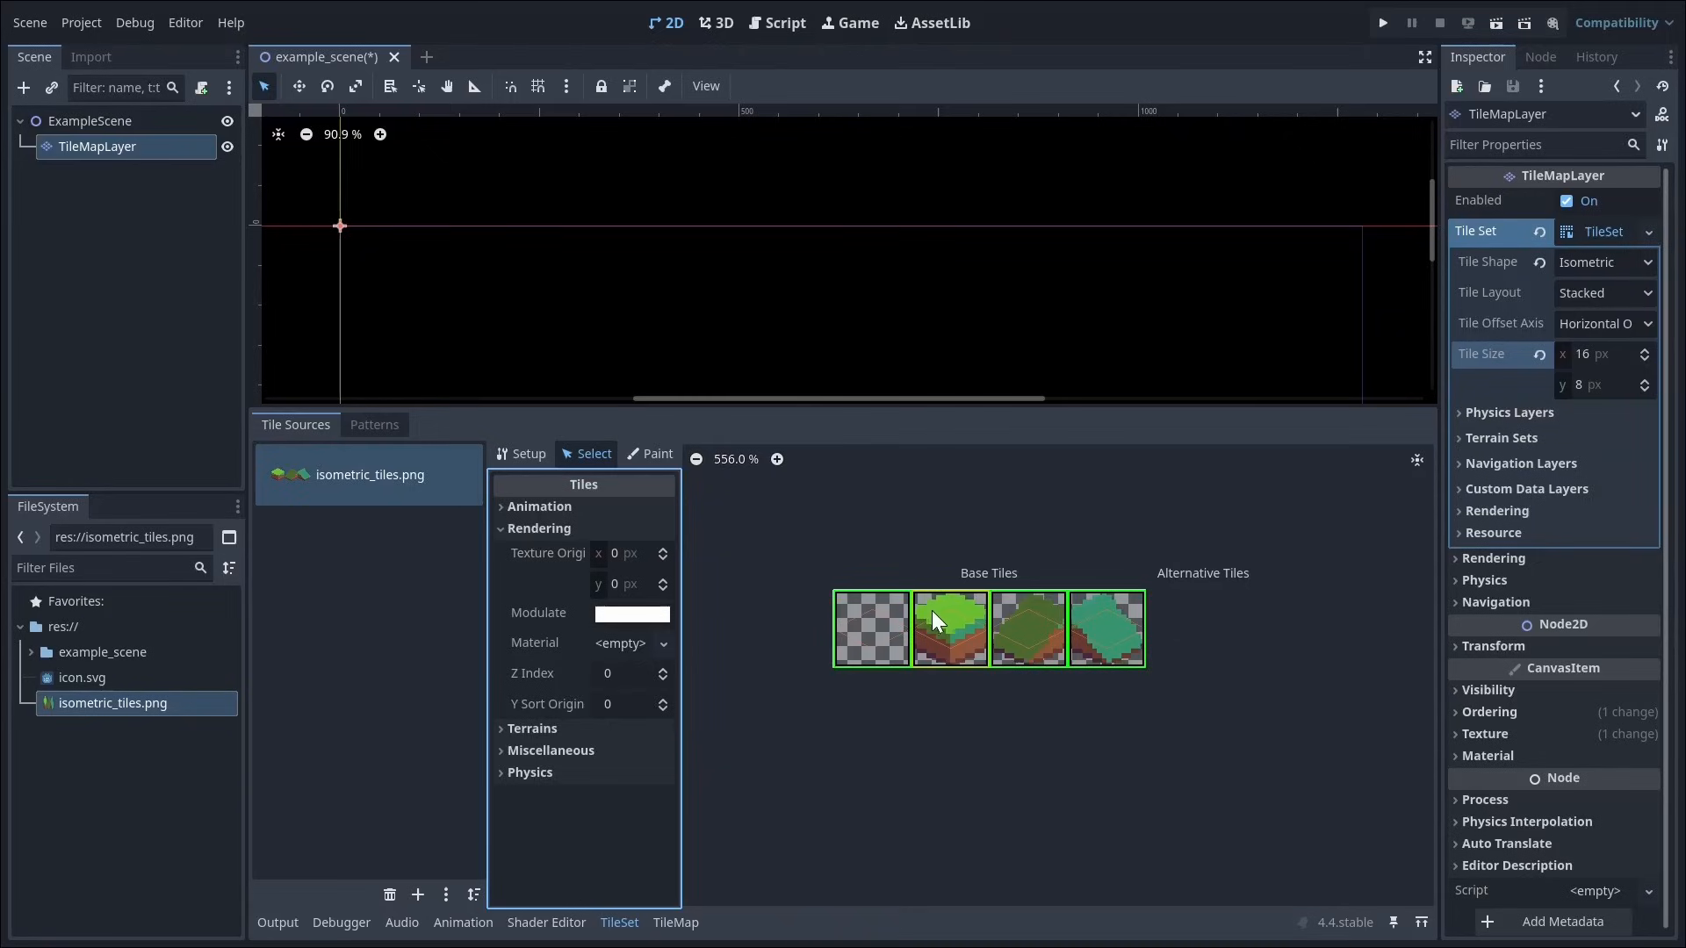
{"action": "left_click", "coordinate": [664, 592]}
{"action": "left_click", "coordinate": [663, 593]}
{"action": "left_click", "coordinate": [664, 593]}
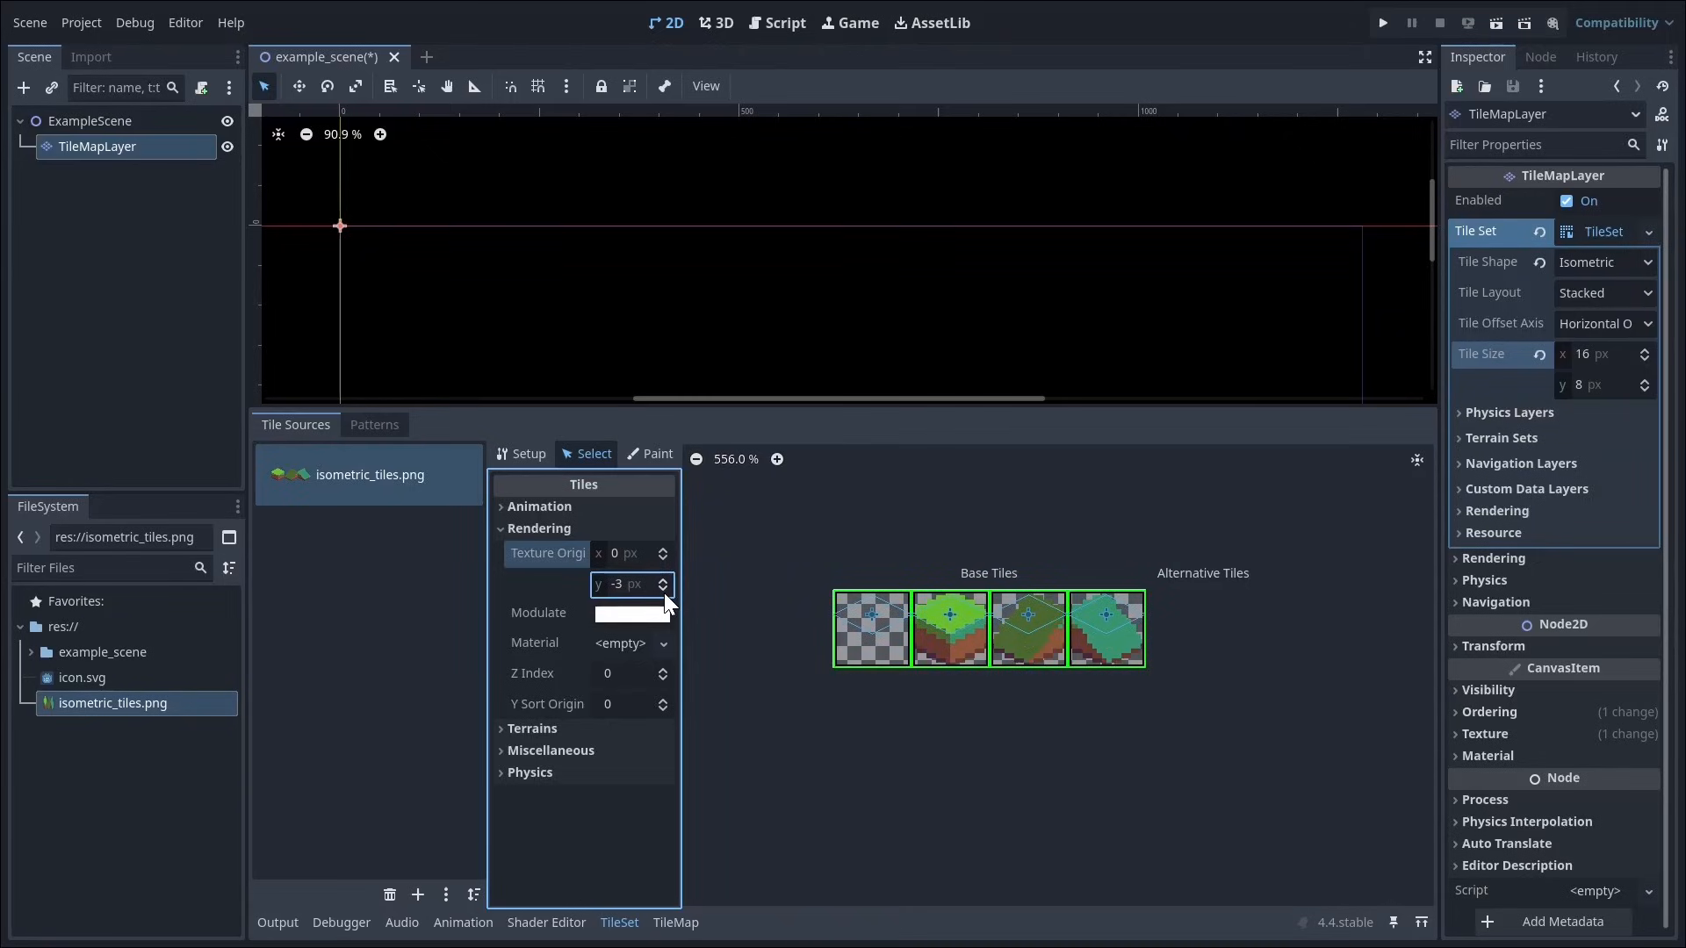
{"action": "left_click", "coordinate": [663, 593]}
{"action": "left_click_drag", "start_coordinate": [1041, 652], "coordinate": [1109, 654]}
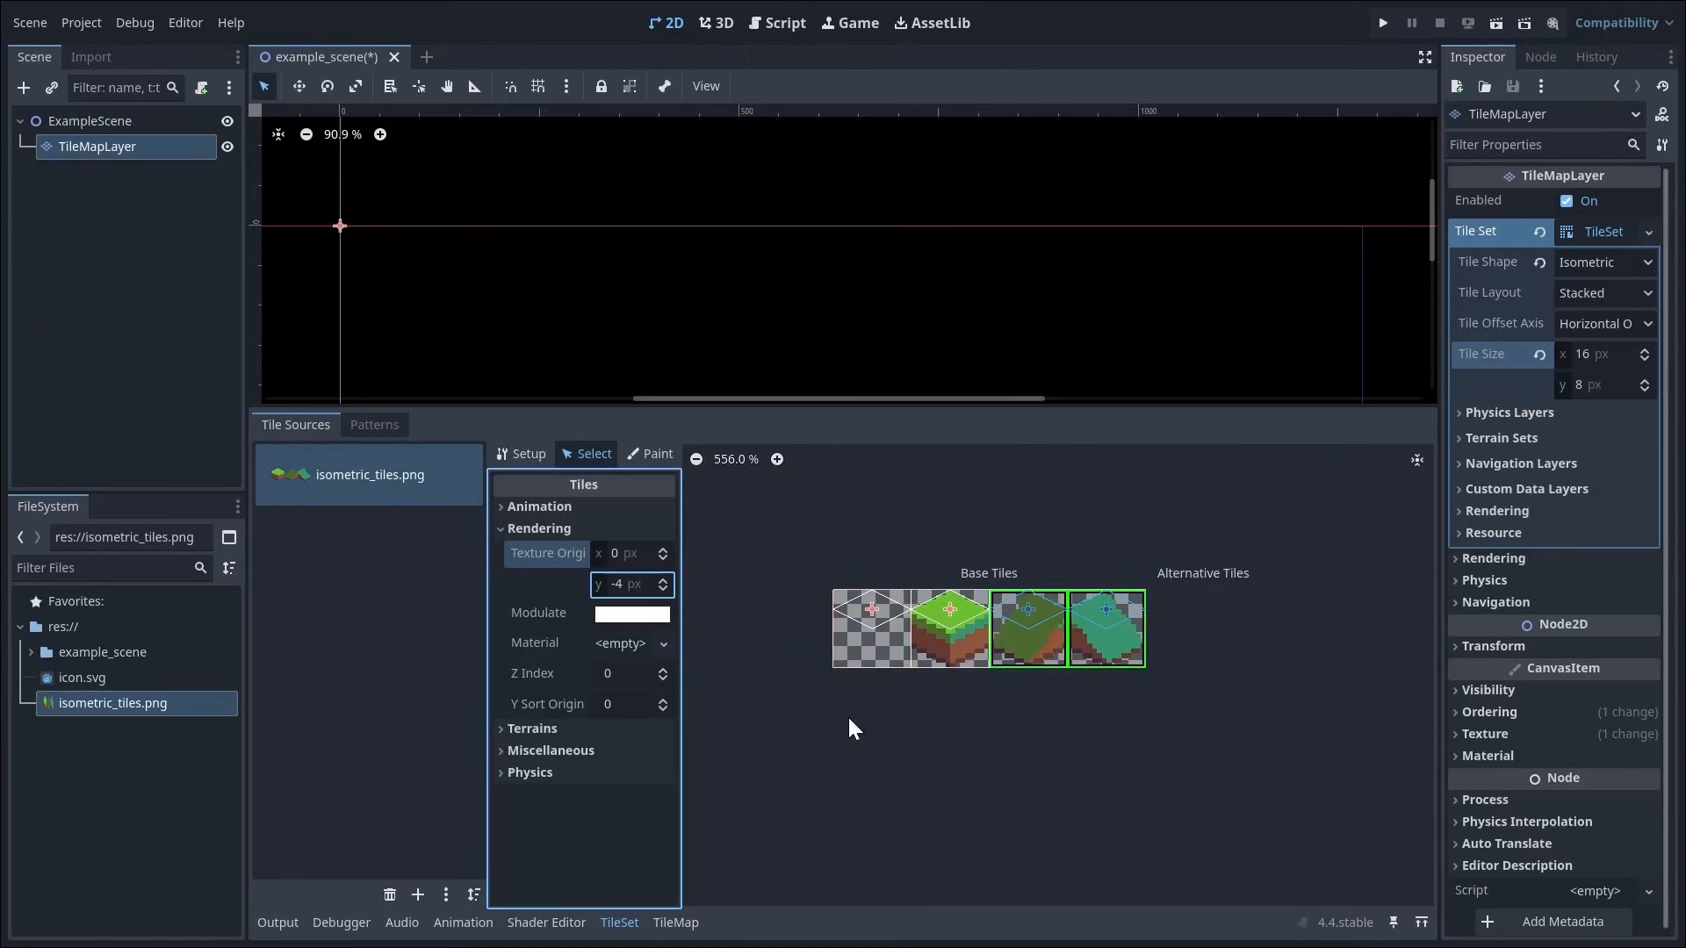
{"action": "left_click", "coordinate": [663, 669]}
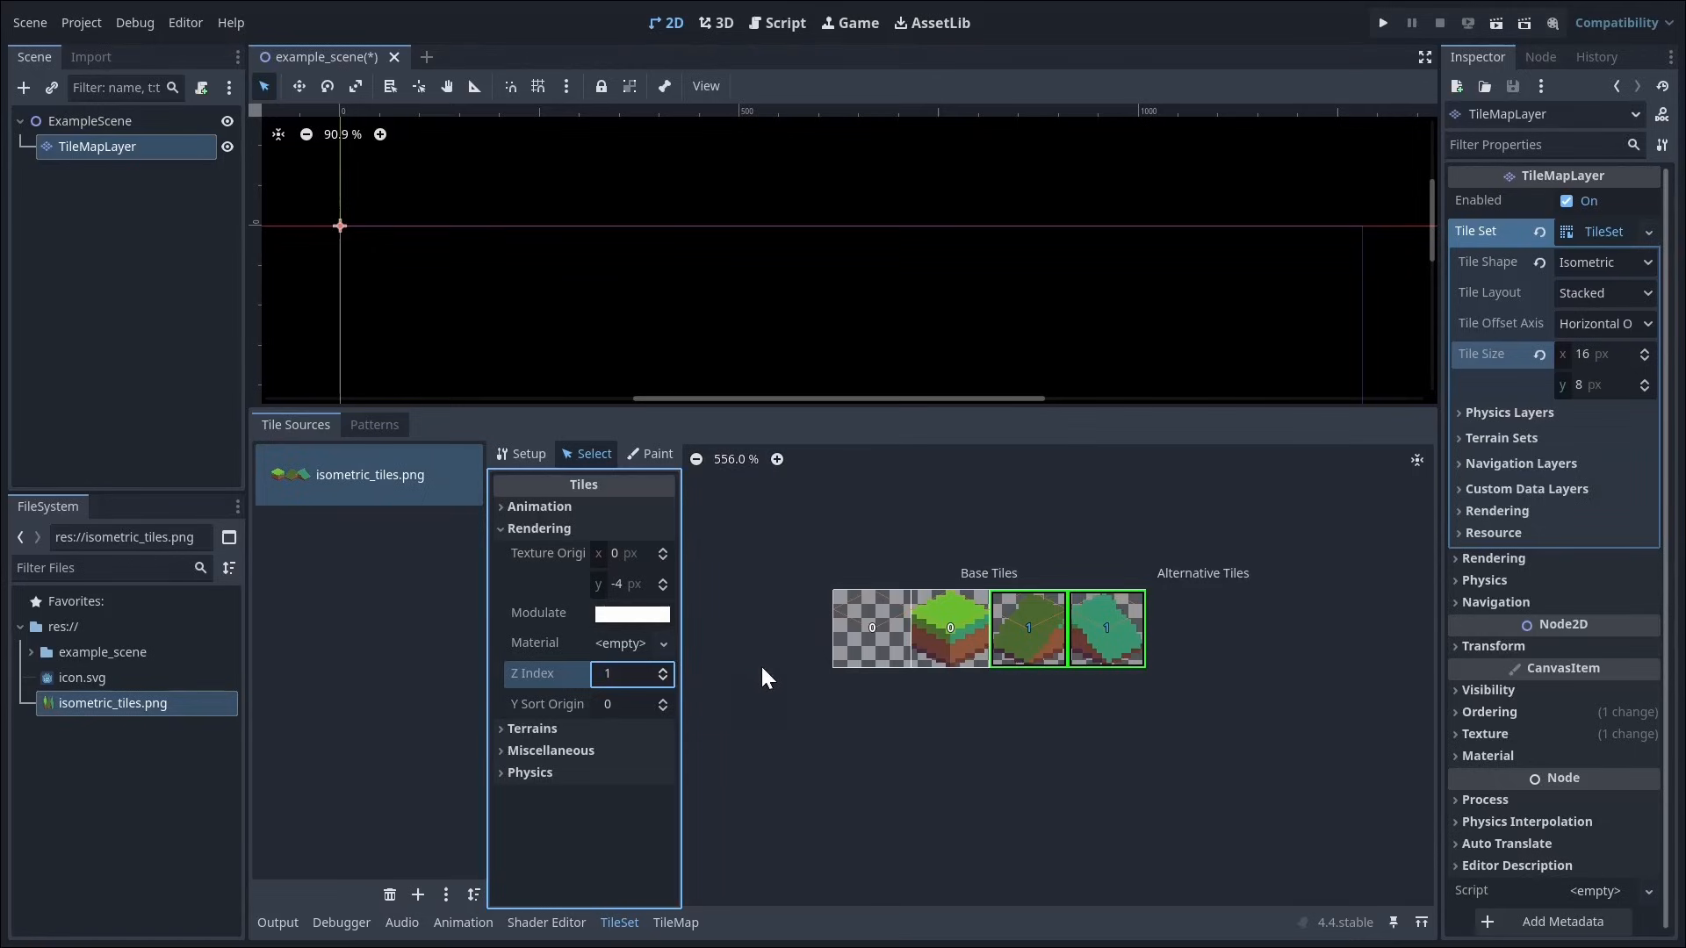
Step: Paint the default Physics Layer 0 collision polygon onto the empty first tile of the atlas
{"action": "left_click", "coordinate": [627, 453]}
{"action": "left_click", "coordinate": [613, 511]}
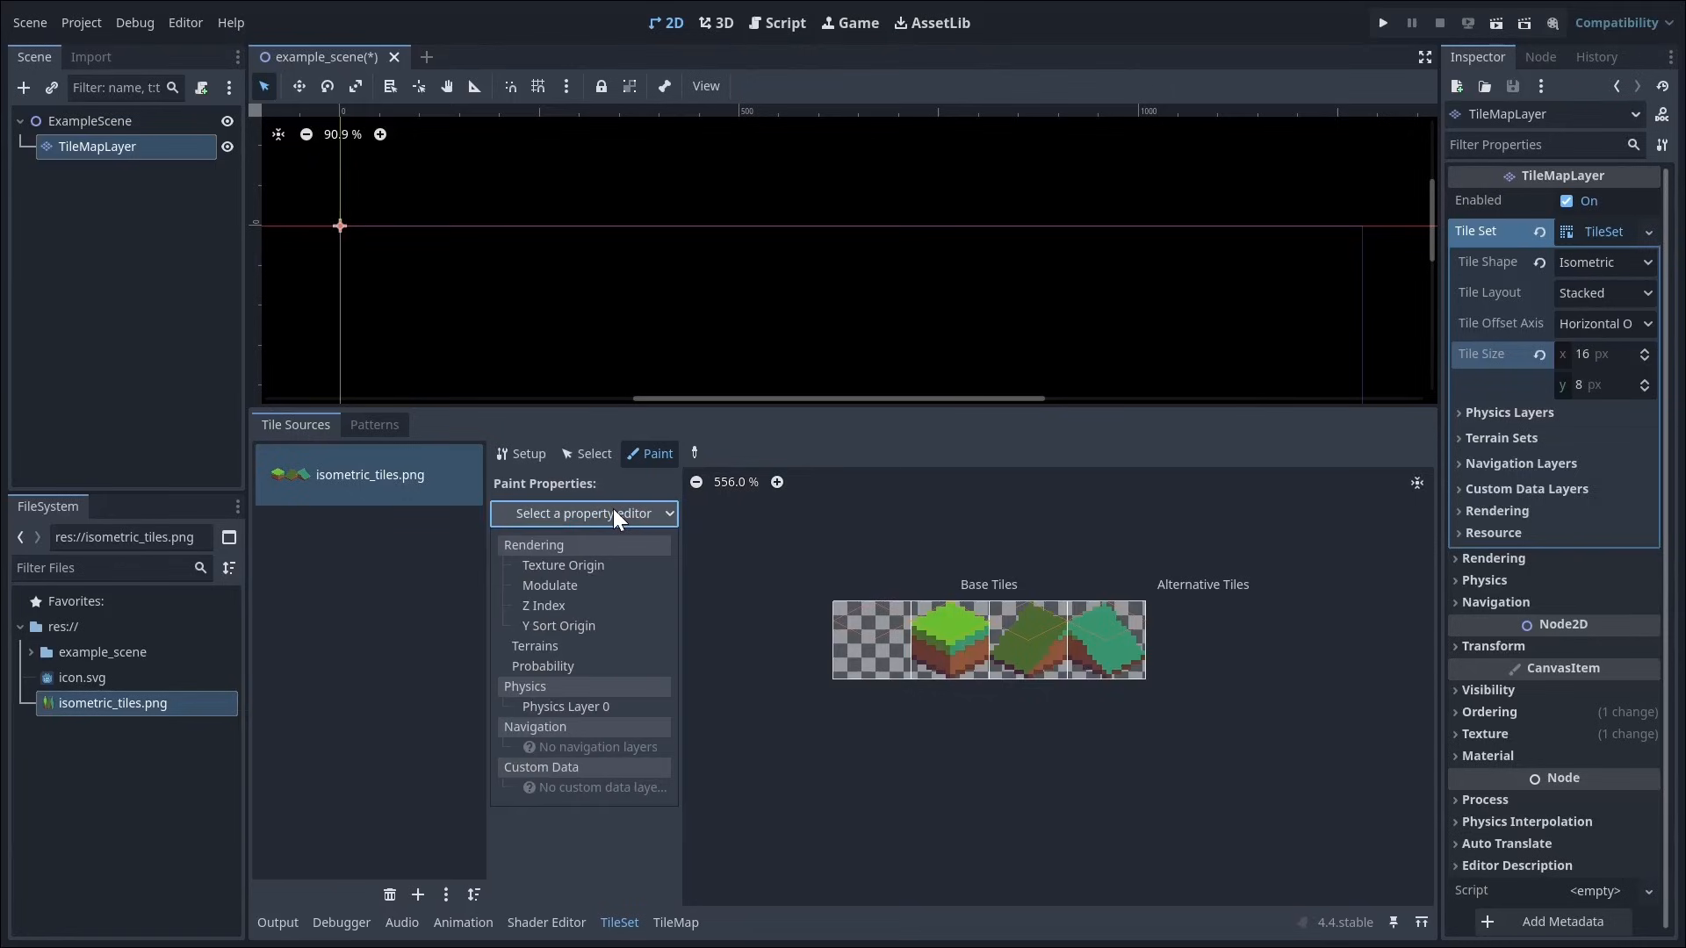
{"action": "left_click", "coordinate": [529, 708]}
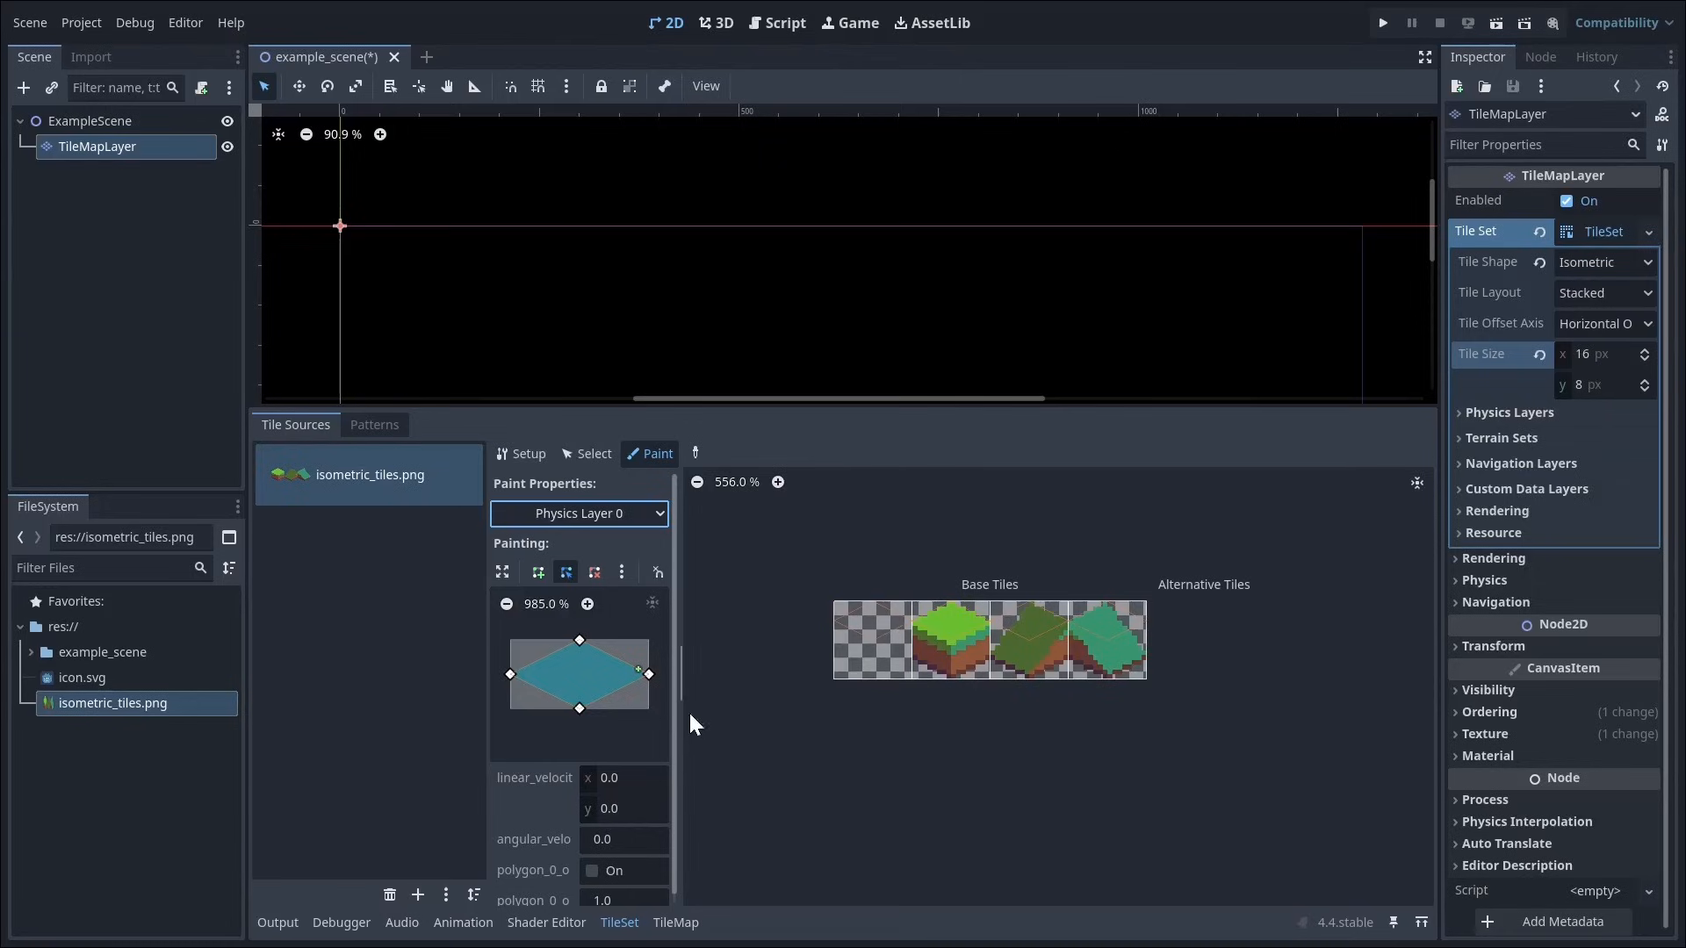
{"action": "left_click", "coordinate": [846, 651]}
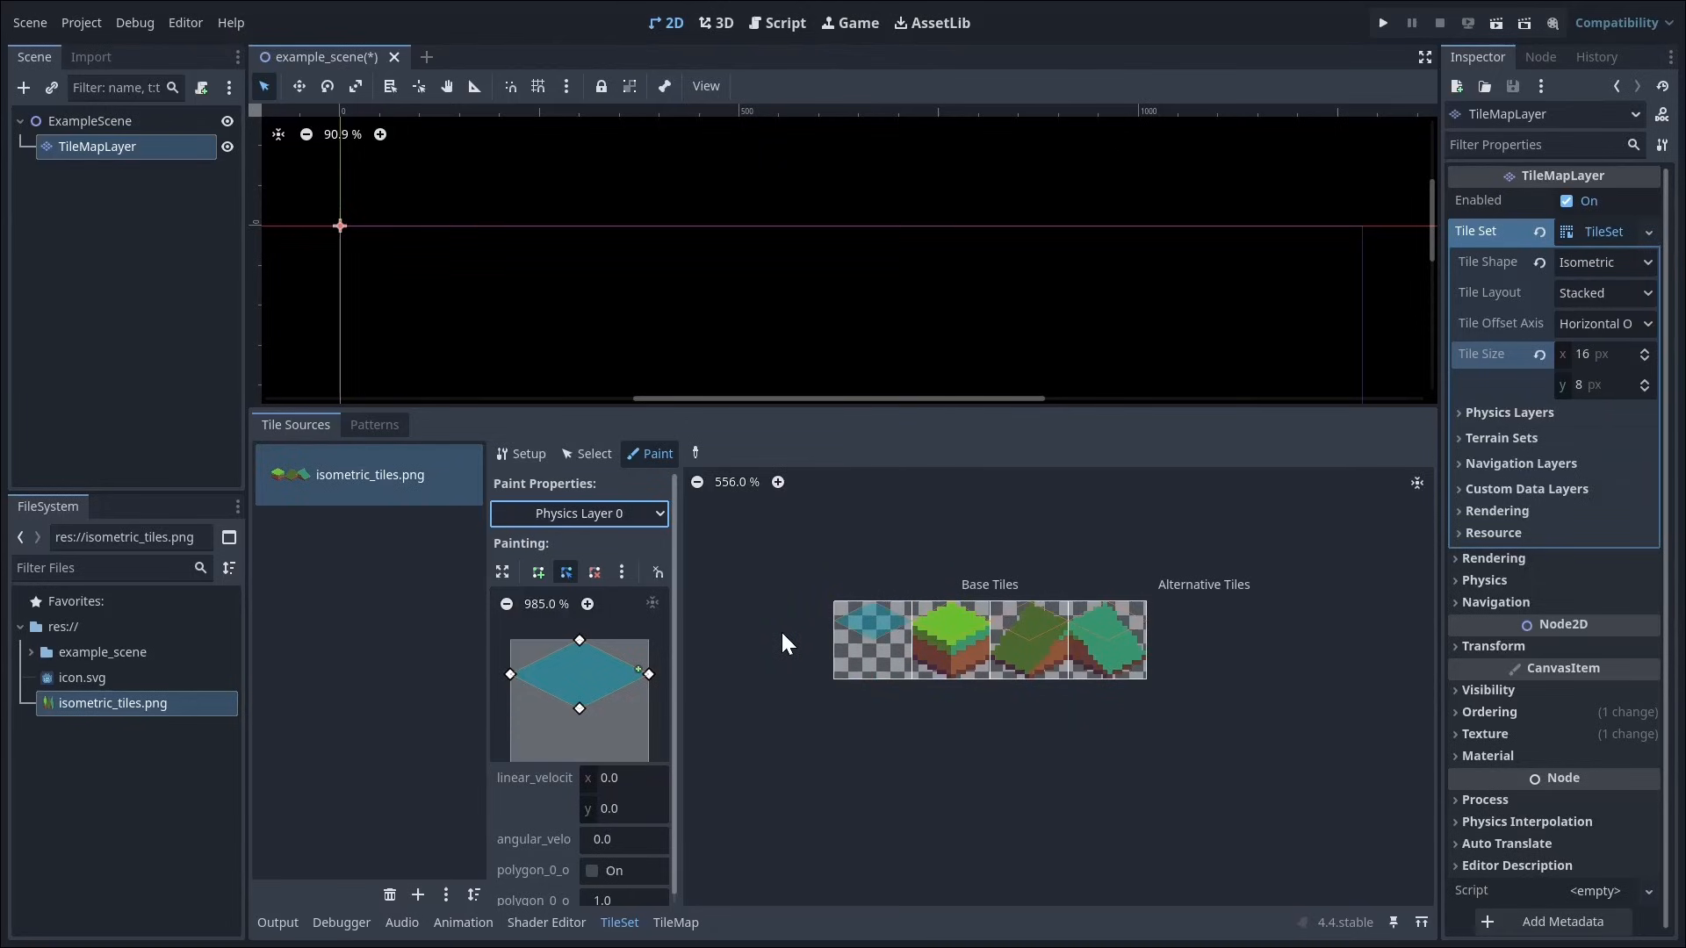
Step: Paint several irregular stepped platforms on the TileMapLayer with the grass block tile, filling the gap in the lowest one
{"action": "left_click", "coordinate": [675, 922]}
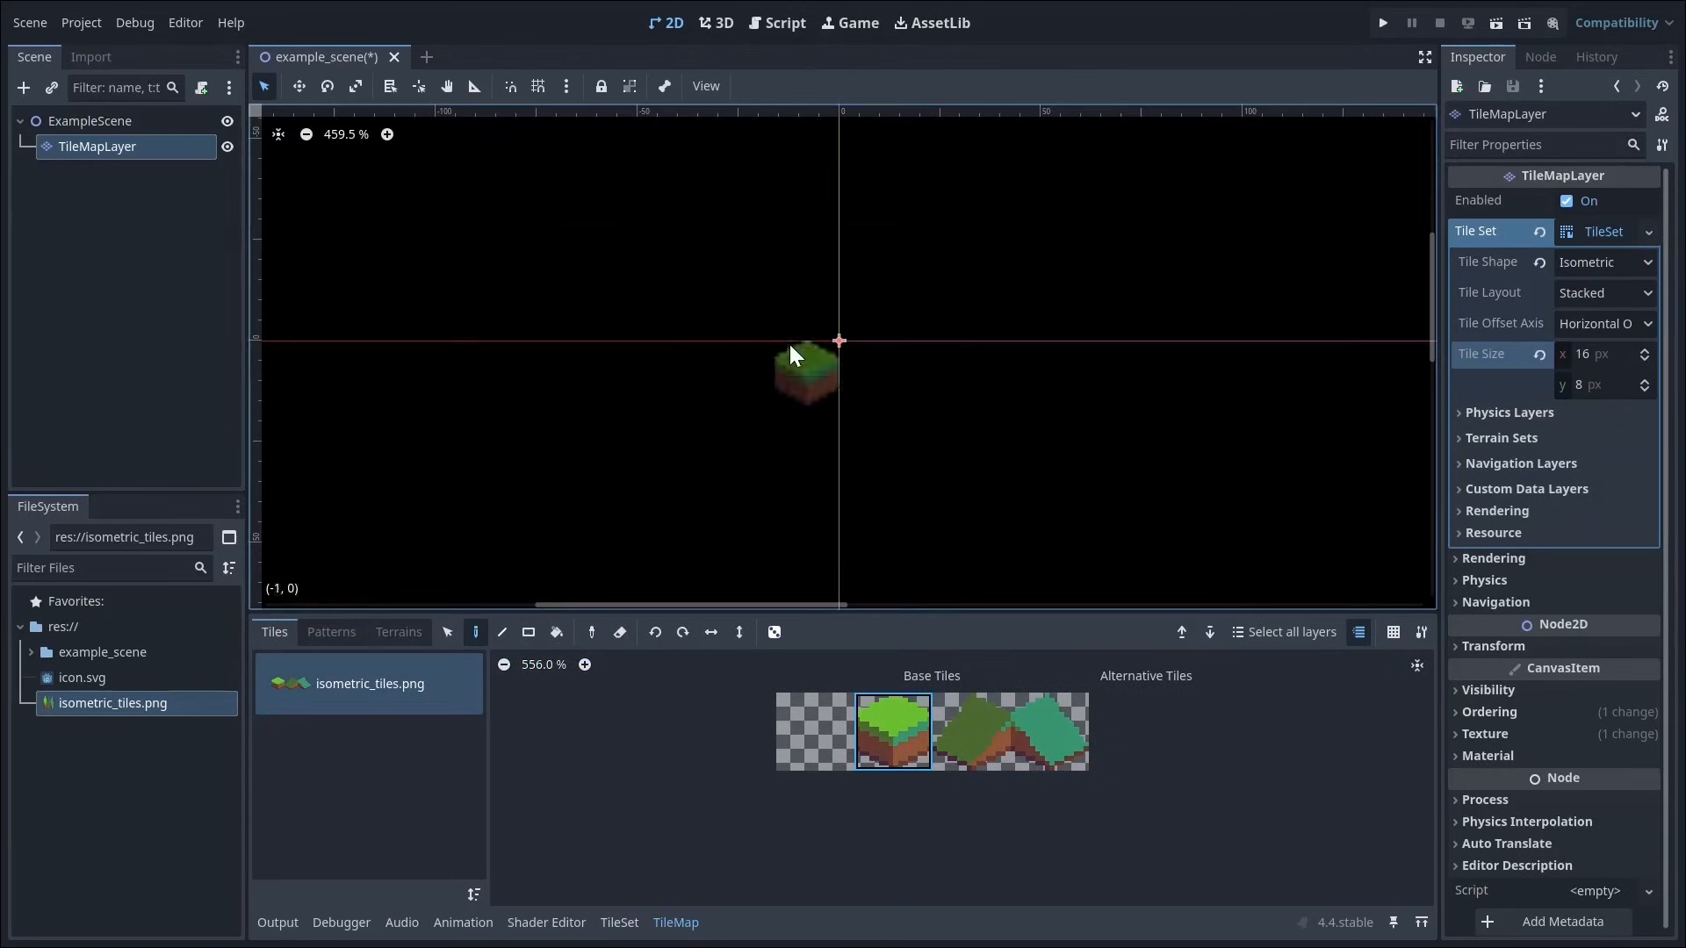
{"action": "mouse_move", "coordinate": [789, 341]}
{"action": "left_mouse_down"}
{"action": "mouse_move", "coordinate": [784, 409]}
{"action": "mouse_move", "coordinate": [845, 318]}
{"action": "left_mouse_up"}
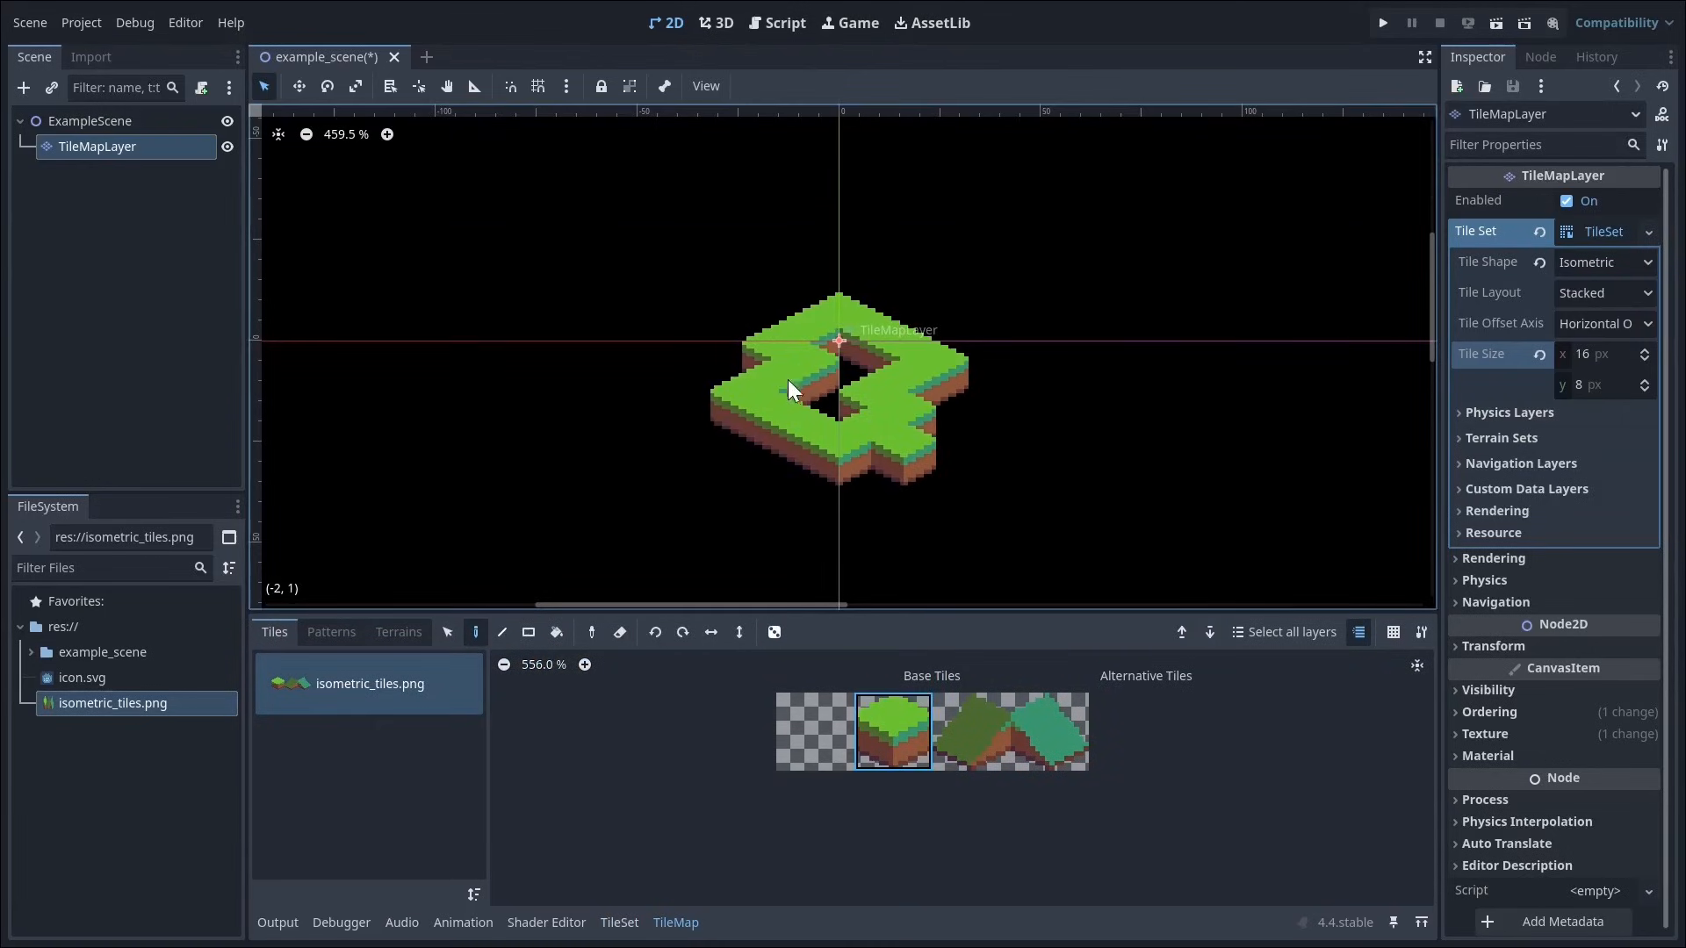
{"action": "left_click_drag", "start_coordinate": [788, 379], "coordinate": [848, 349]}
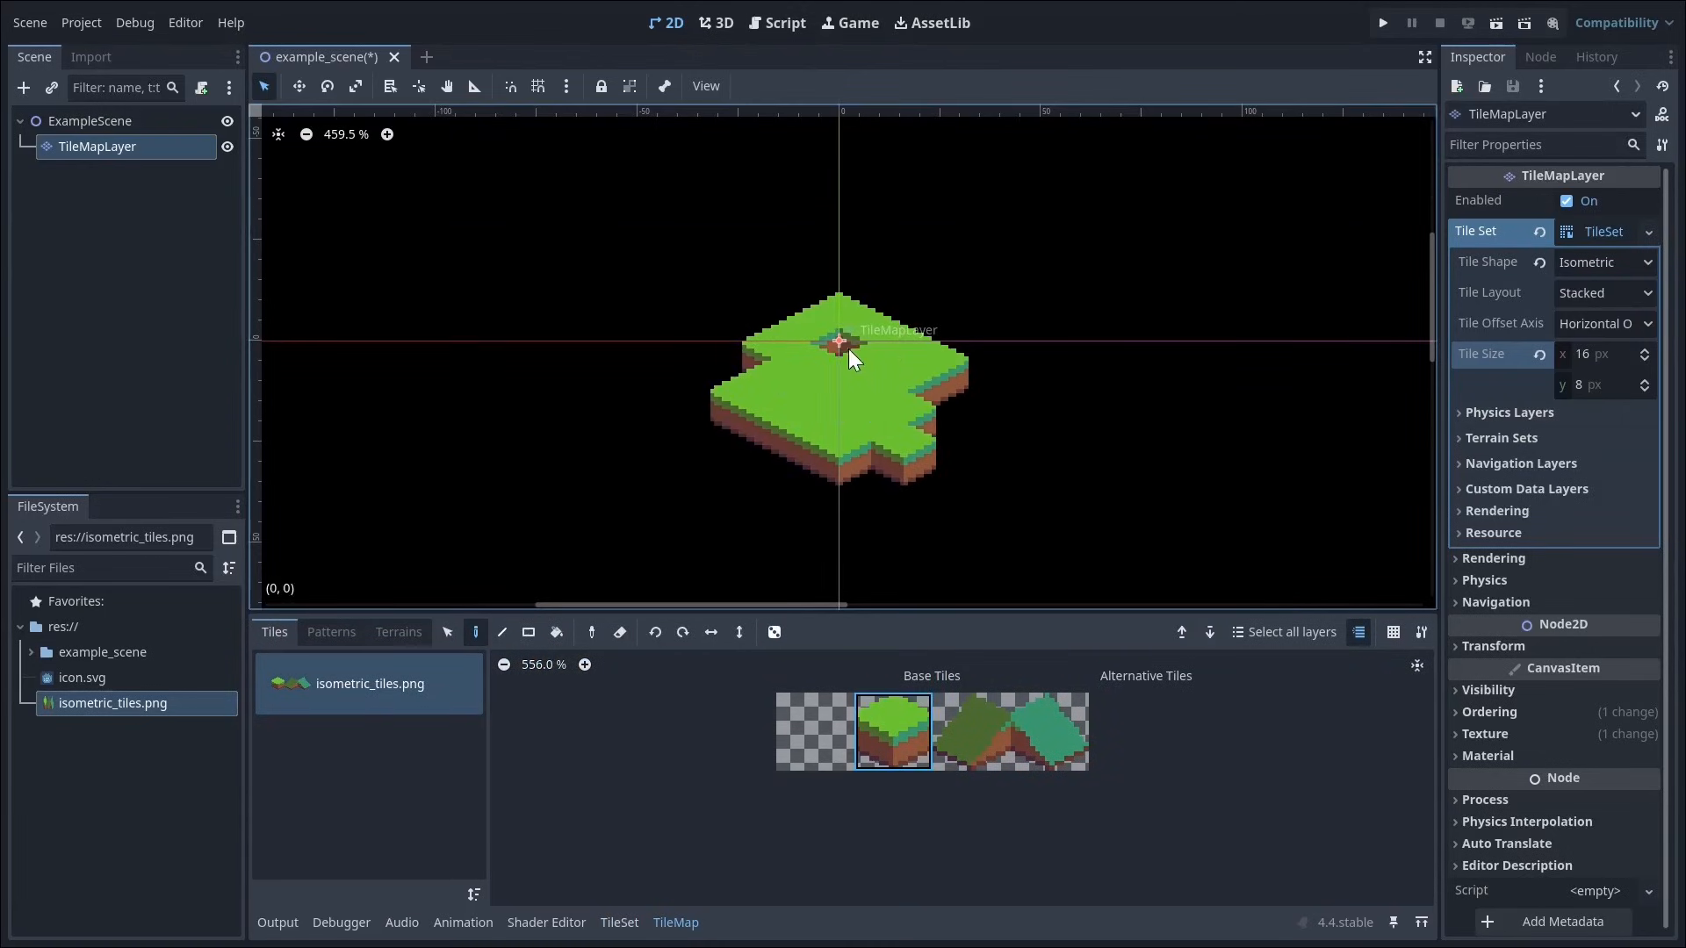
{"action": "left_click", "coordinate": [802, 257]}
{"action": "left_click", "coordinate": [842, 241]}
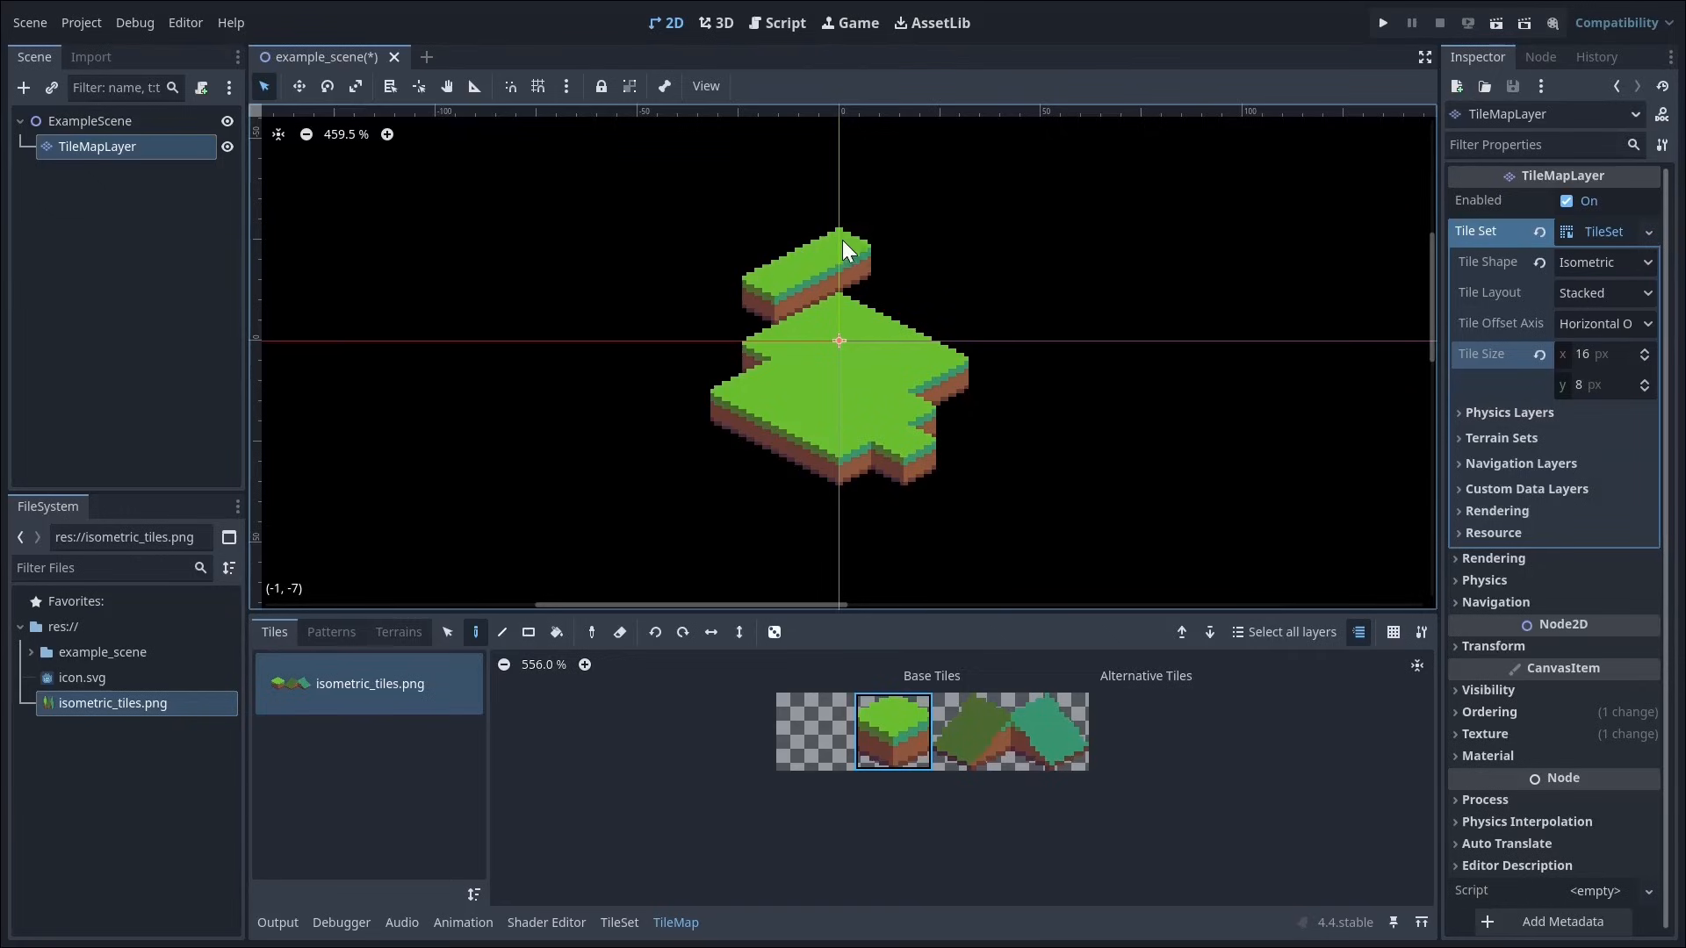
{"action": "left_click", "coordinate": [868, 248]}
{"action": "mouse_move", "coordinate": [936, 292]}
{"action": "left_mouse_down"}
{"action": "mouse_move", "coordinate": [922, 252]}
{"action": "mouse_move", "coordinate": [827, 216]}
{"action": "left_mouse_up"}
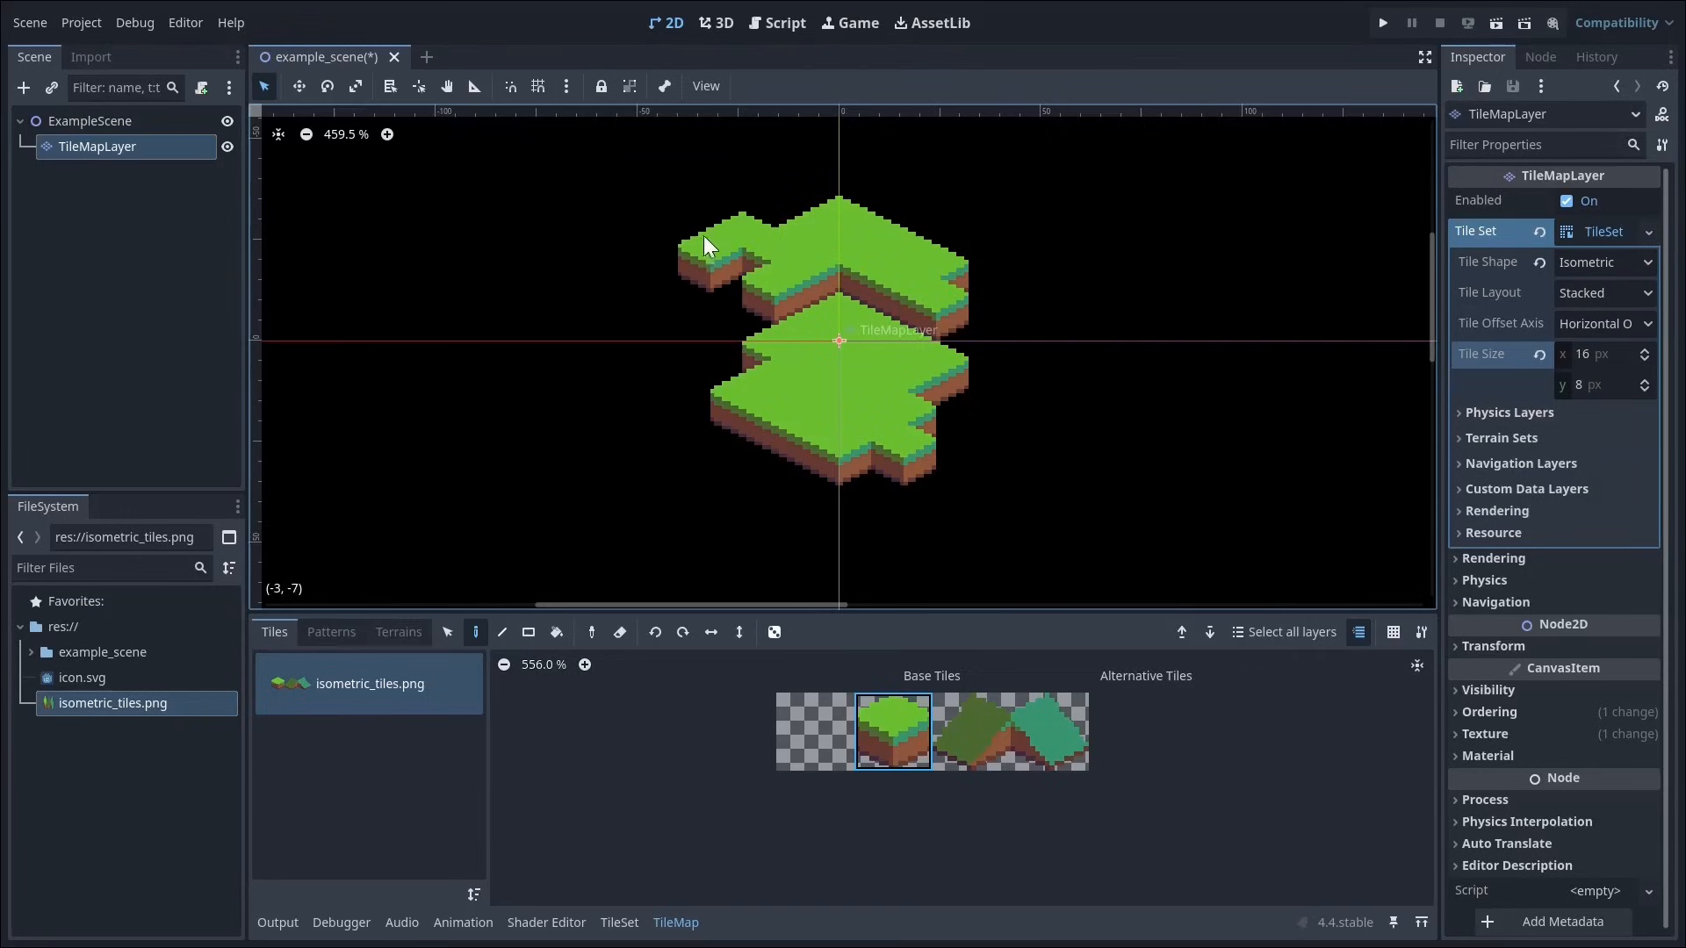
{"action": "mouse_move", "coordinate": [704, 237]}
{"action": "left_mouse_down"}
{"action": "mouse_move", "coordinate": [735, 272]}
{"action": "mouse_move", "coordinate": [667, 288]}
{"action": "mouse_move", "coordinate": [736, 213]}
{"action": "left_mouse_up"}
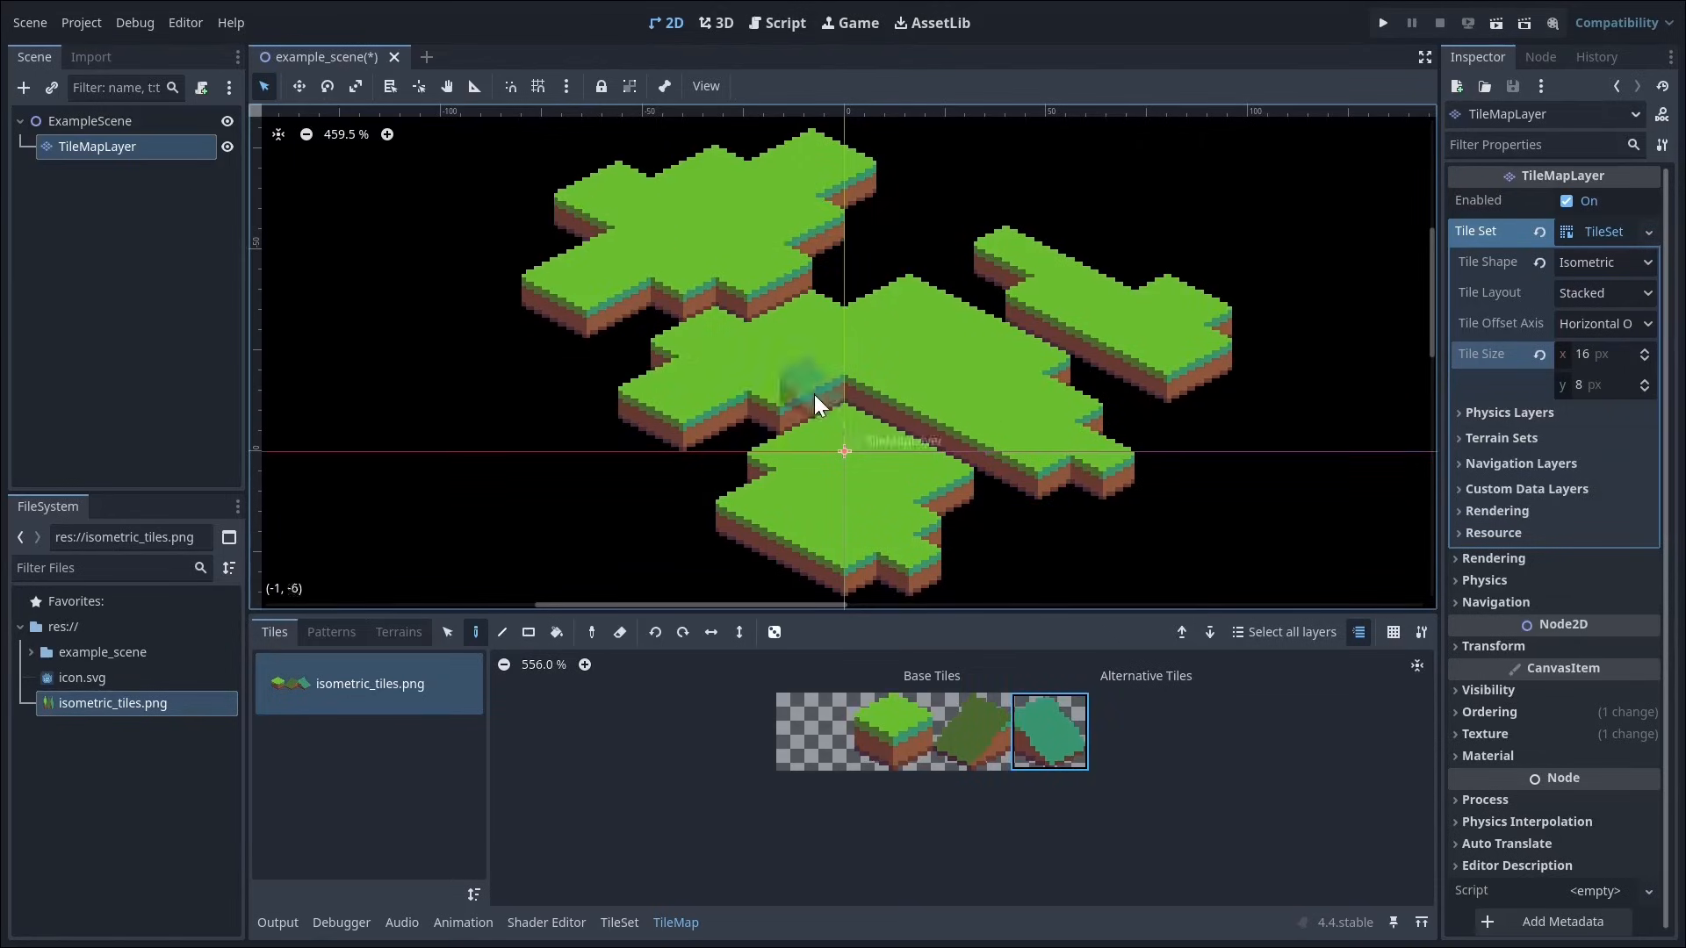
Step: Connect the platforms with a two-tile teal slope and dark green slopes at the lowest and rightmost platforms, and save the scene
{"action": "left_click", "coordinate": [781, 298]}
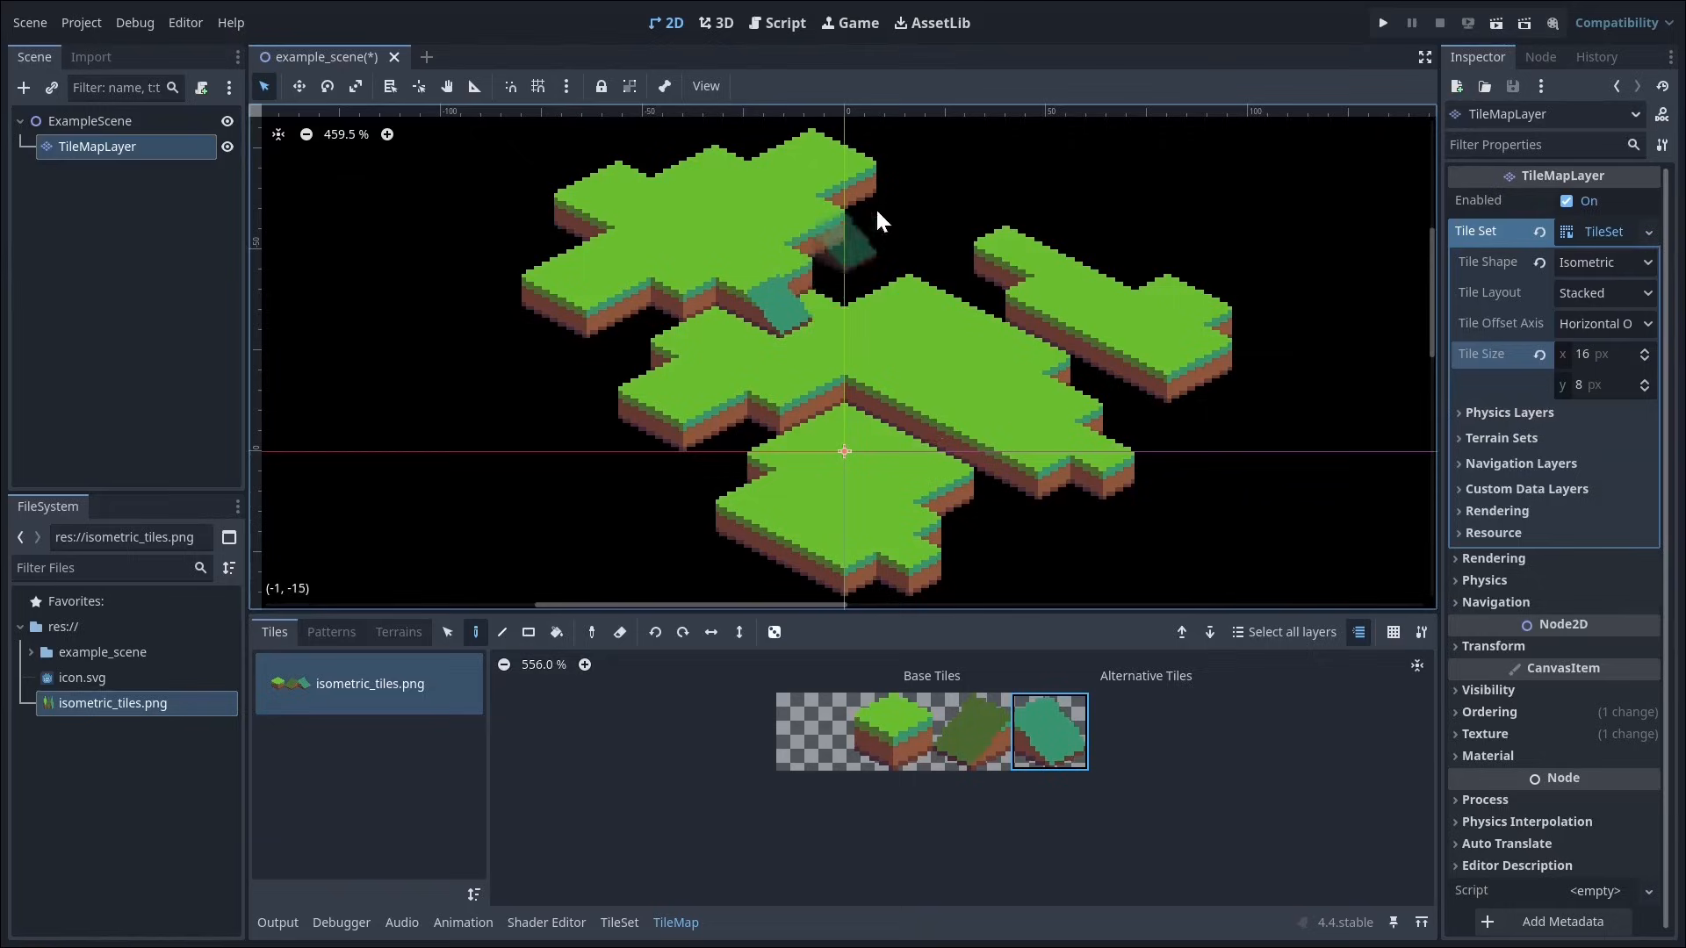
{"action": "left_click", "coordinate": [819, 276]}
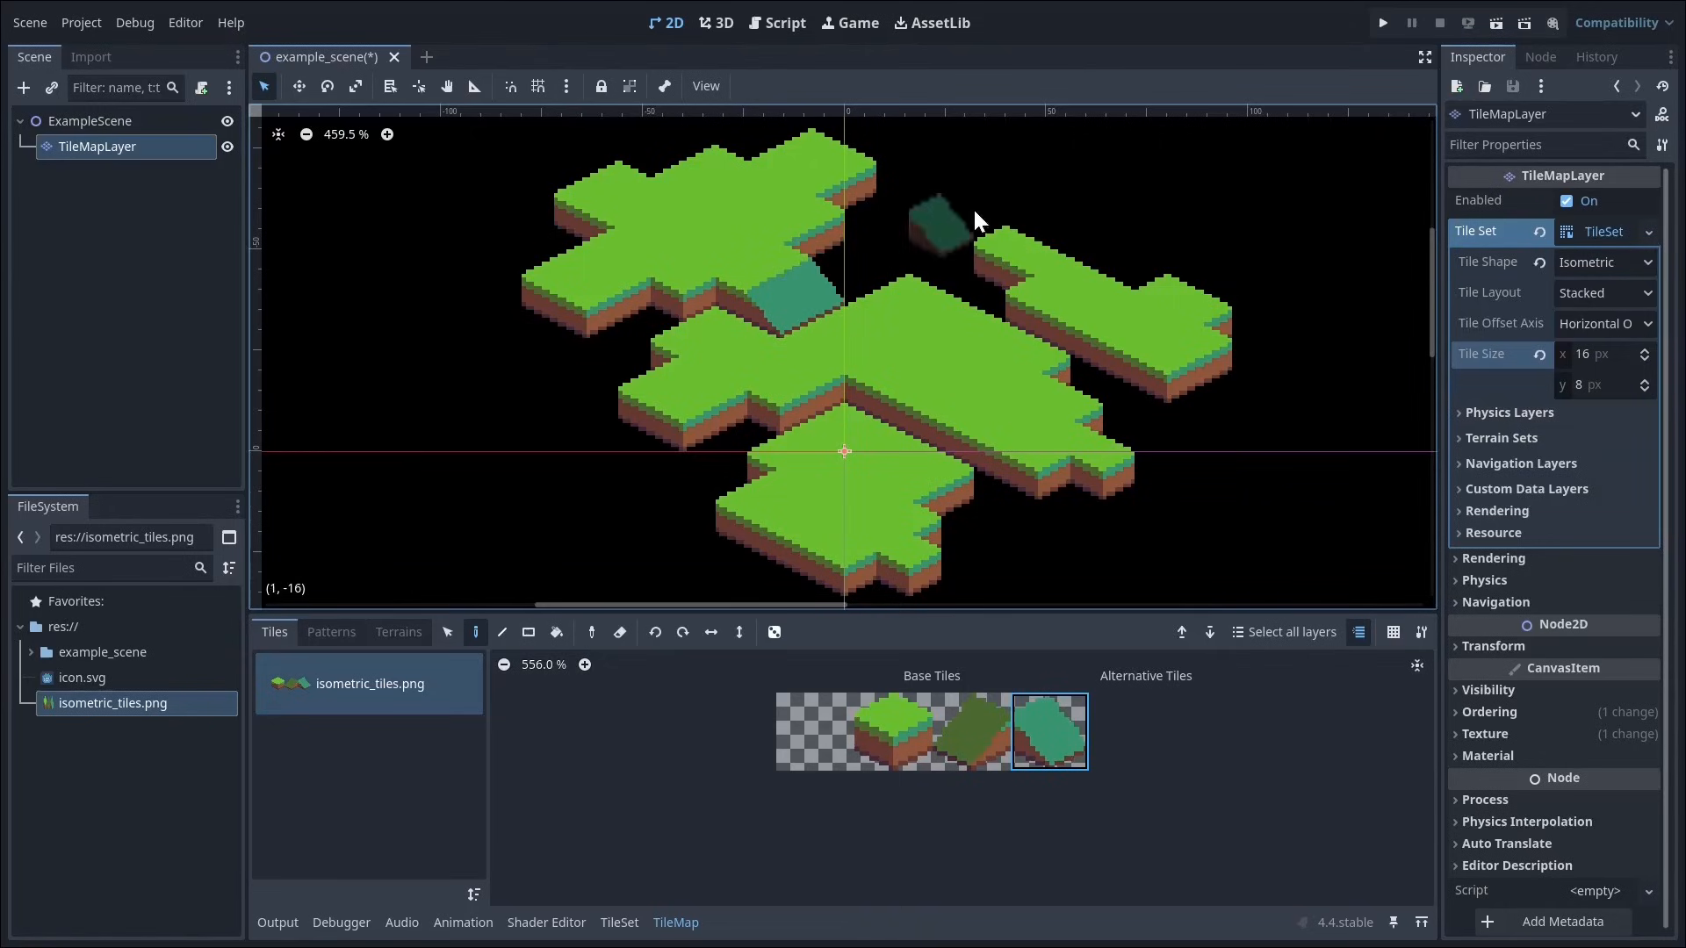
{"action": "left_click", "coordinate": [958, 713]}
{"action": "left_click", "coordinate": [885, 405]}
{"action": "left_click", "coordinate": [1034, 322]}
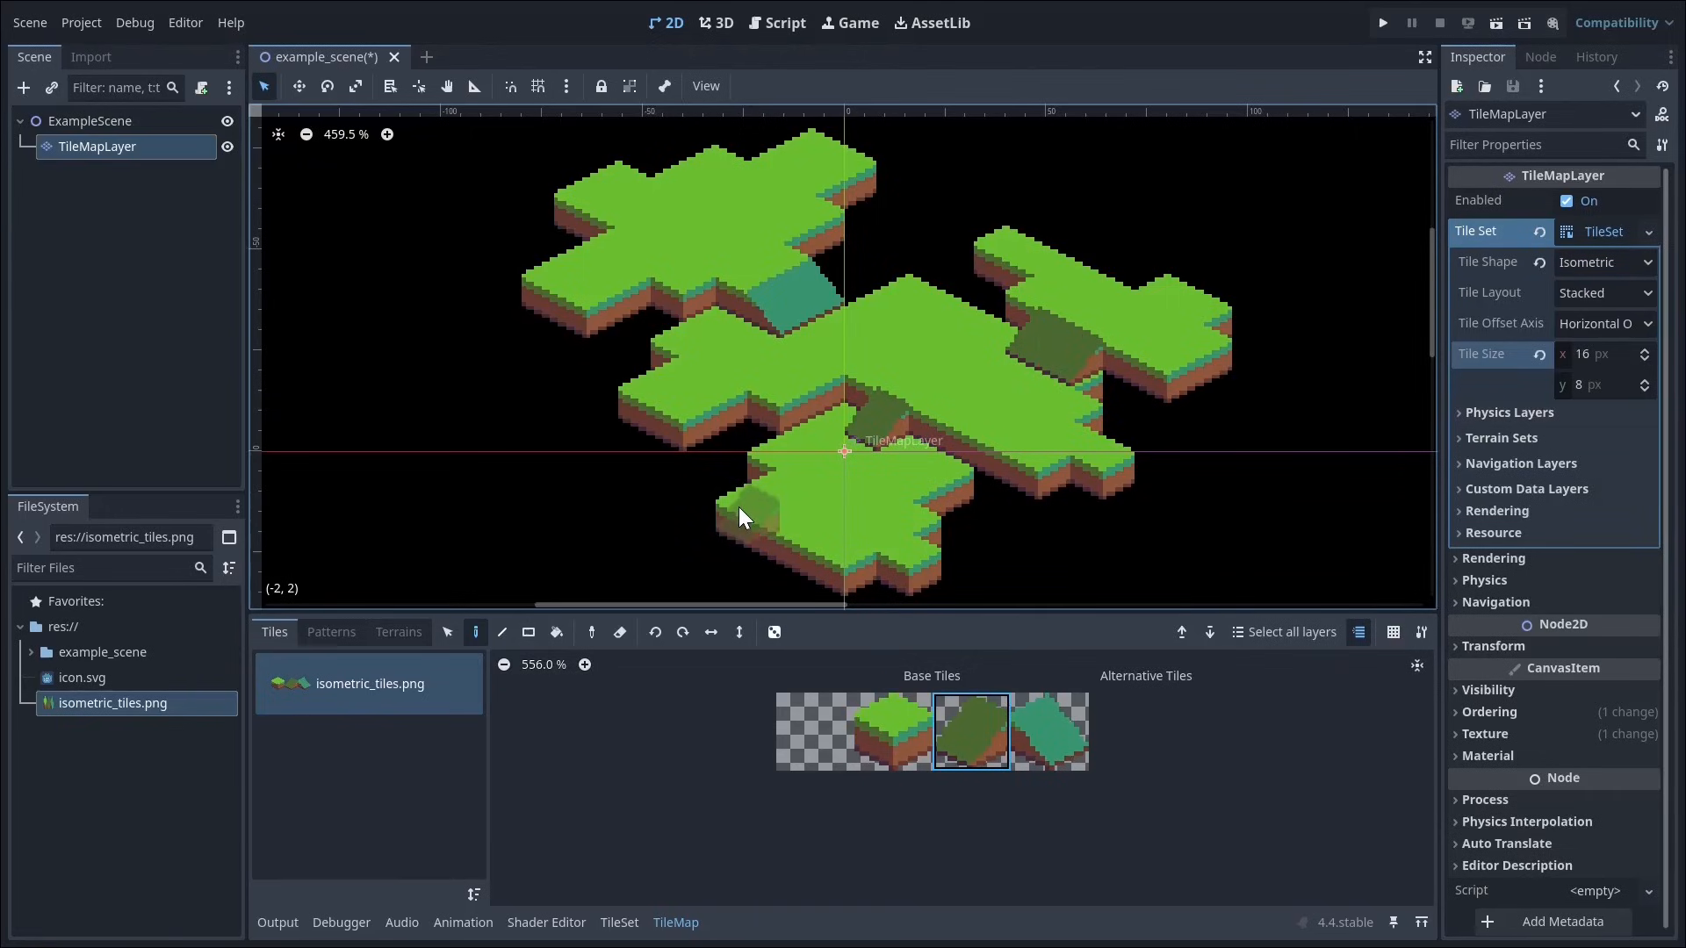
{"action": "scroll", "coordinate": [1087, 571], "scroll_direction": "down", "scroll_amount": 1}
{"action": "scroll", "coordinate": [1087, 572], "scroll_direction": "down", "scroll_amount": 3}
{"action": "scroll", "coordinate": [1203, 529], "scroll_direction": "up", "scroll_amount": 1}
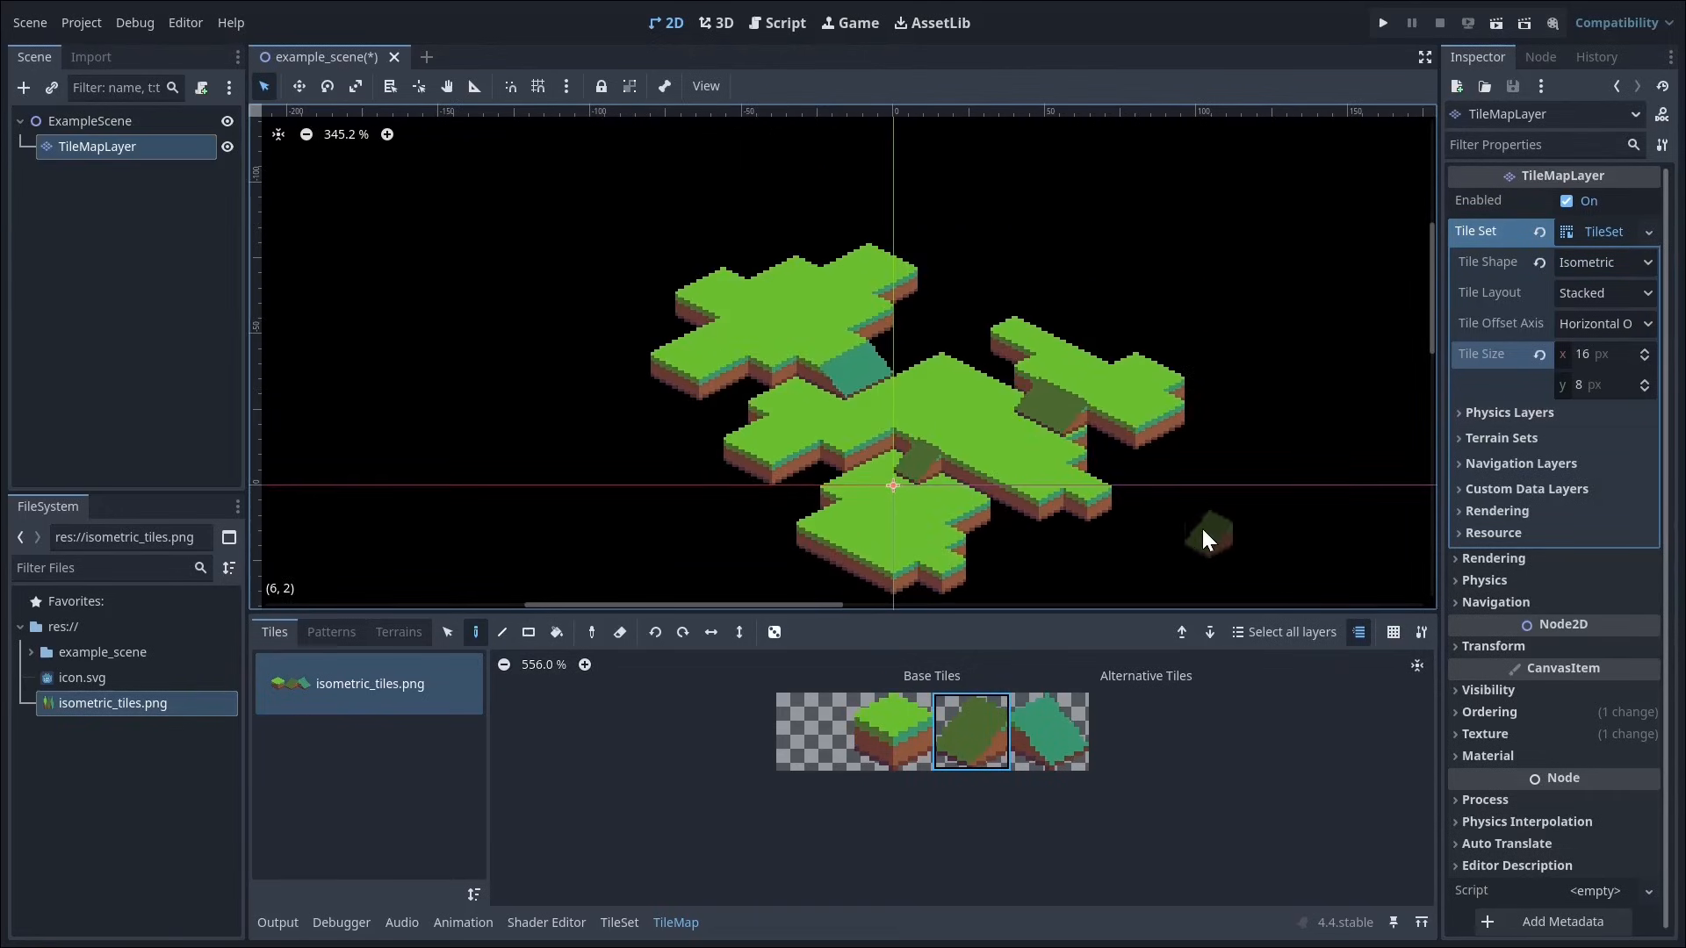
{"action": "middle_click_drag", "start_coordinate": [1203, 529], "coordinate": [1156, 516]}
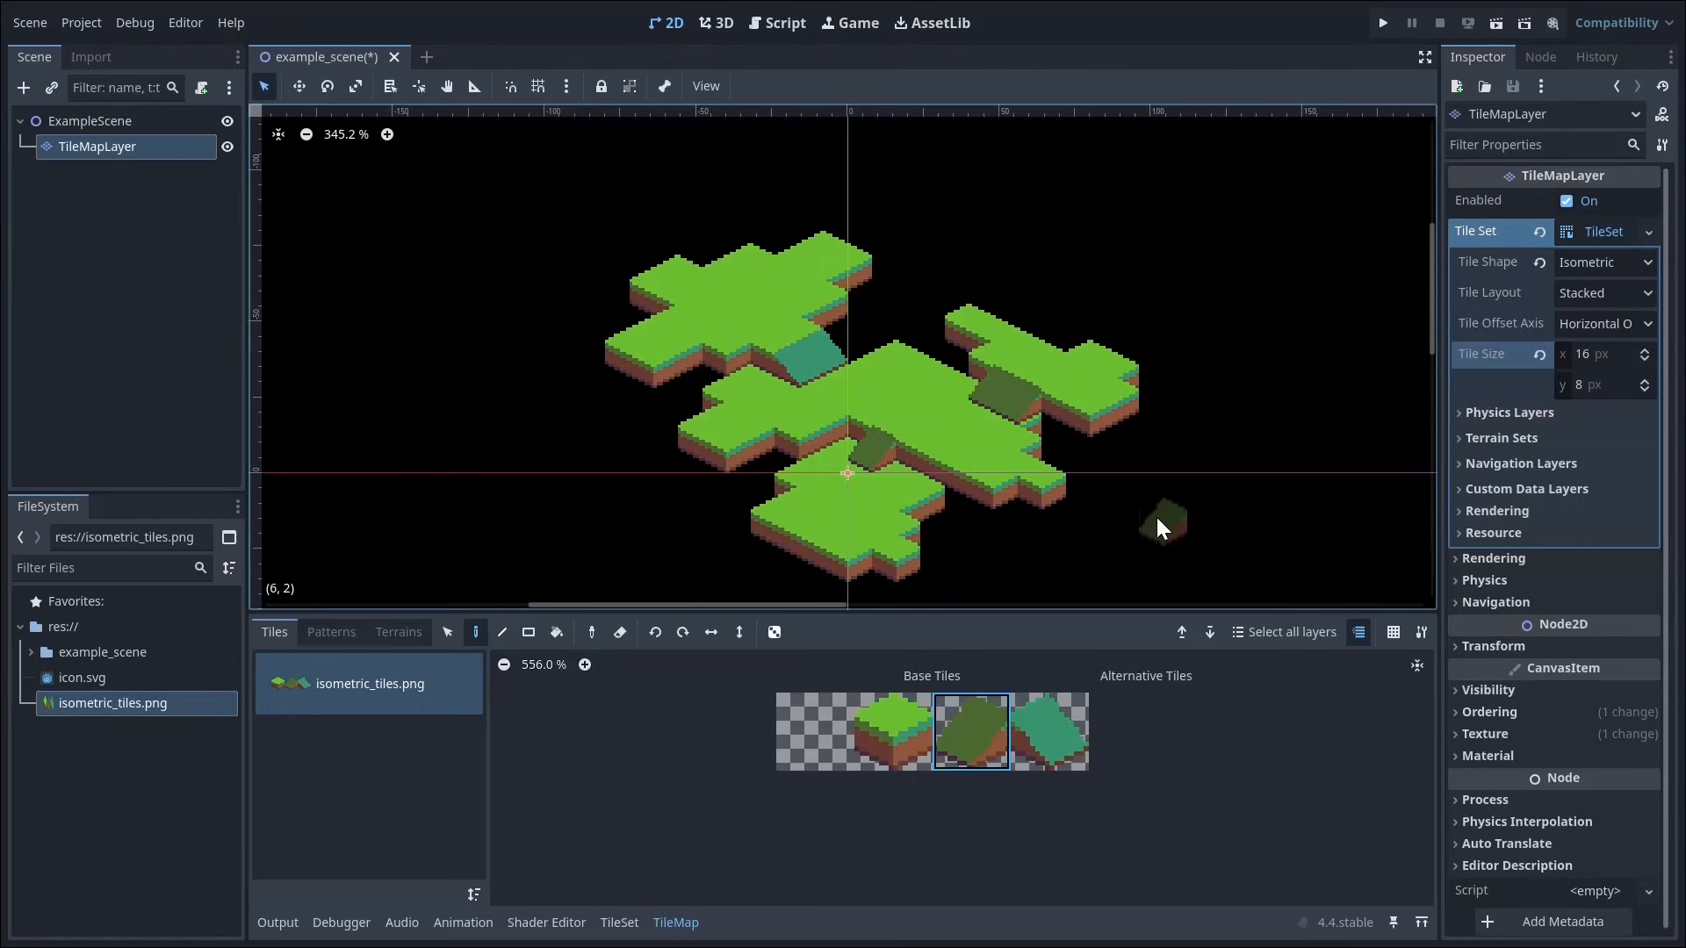
{"action": "scroll", "coordinate": [1157, 518], "scroll_direction": "up", "scroll_amount": 1}
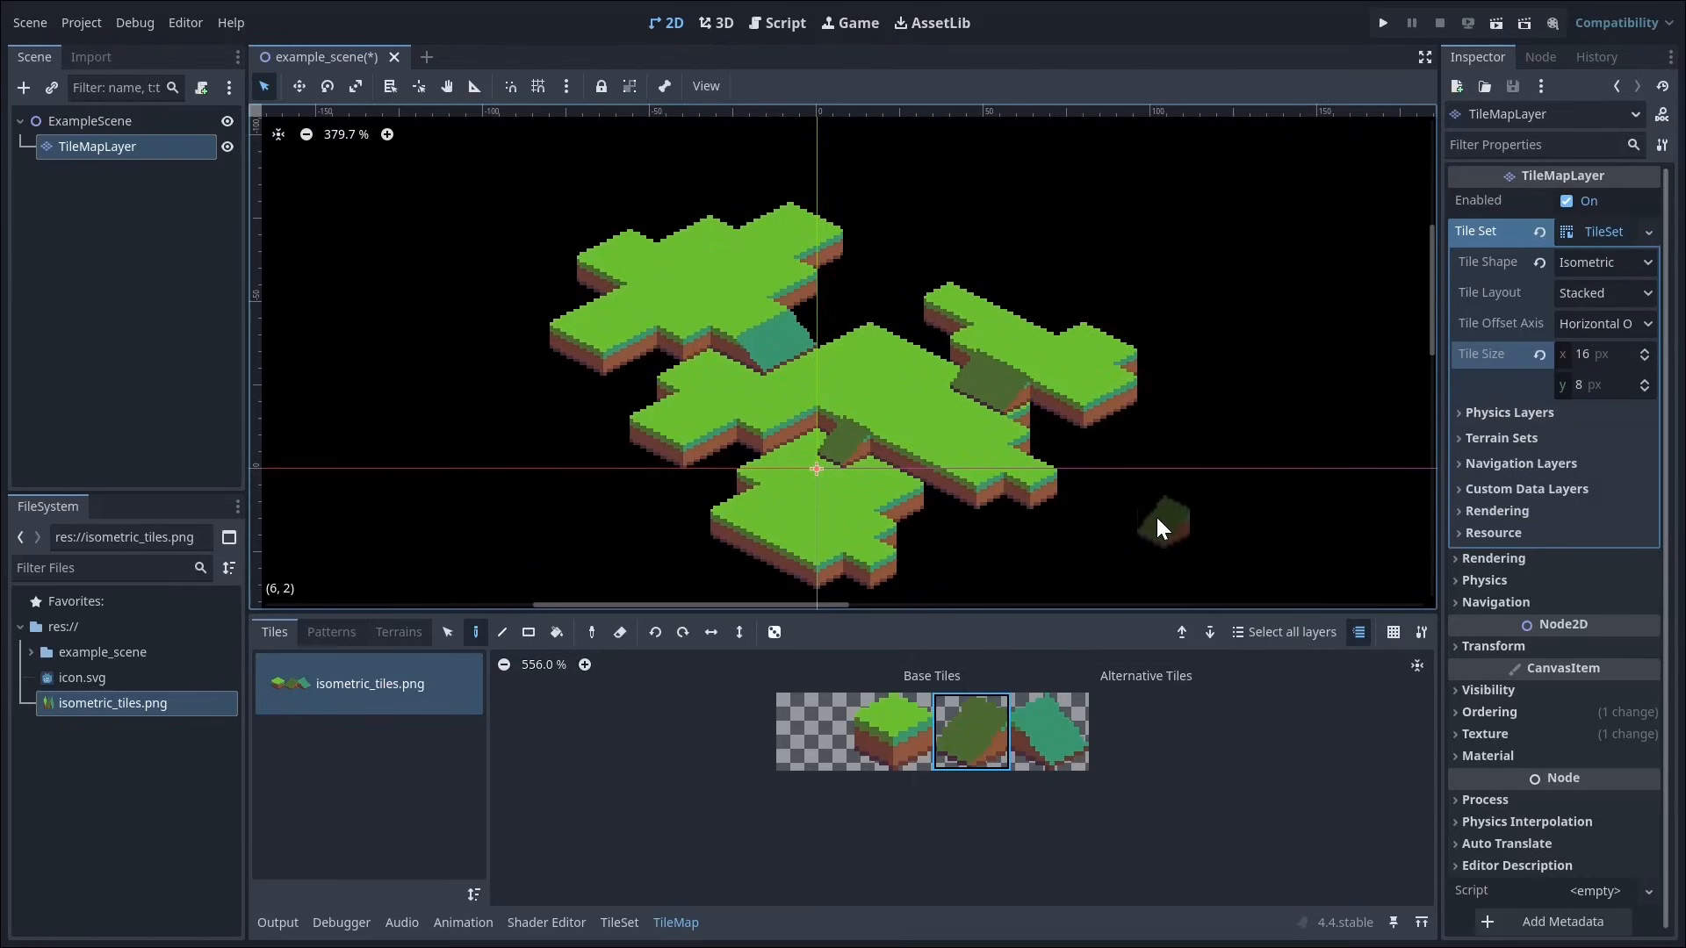
{"action": "key", "text": "ctrl+s"}
Step: Create a scene named player with a CharacterBody2D root in the player folder
{"action": "left_click", "coordinate": [168, 683]}
{"action": "right_click", "coordinate": [168, 685]}
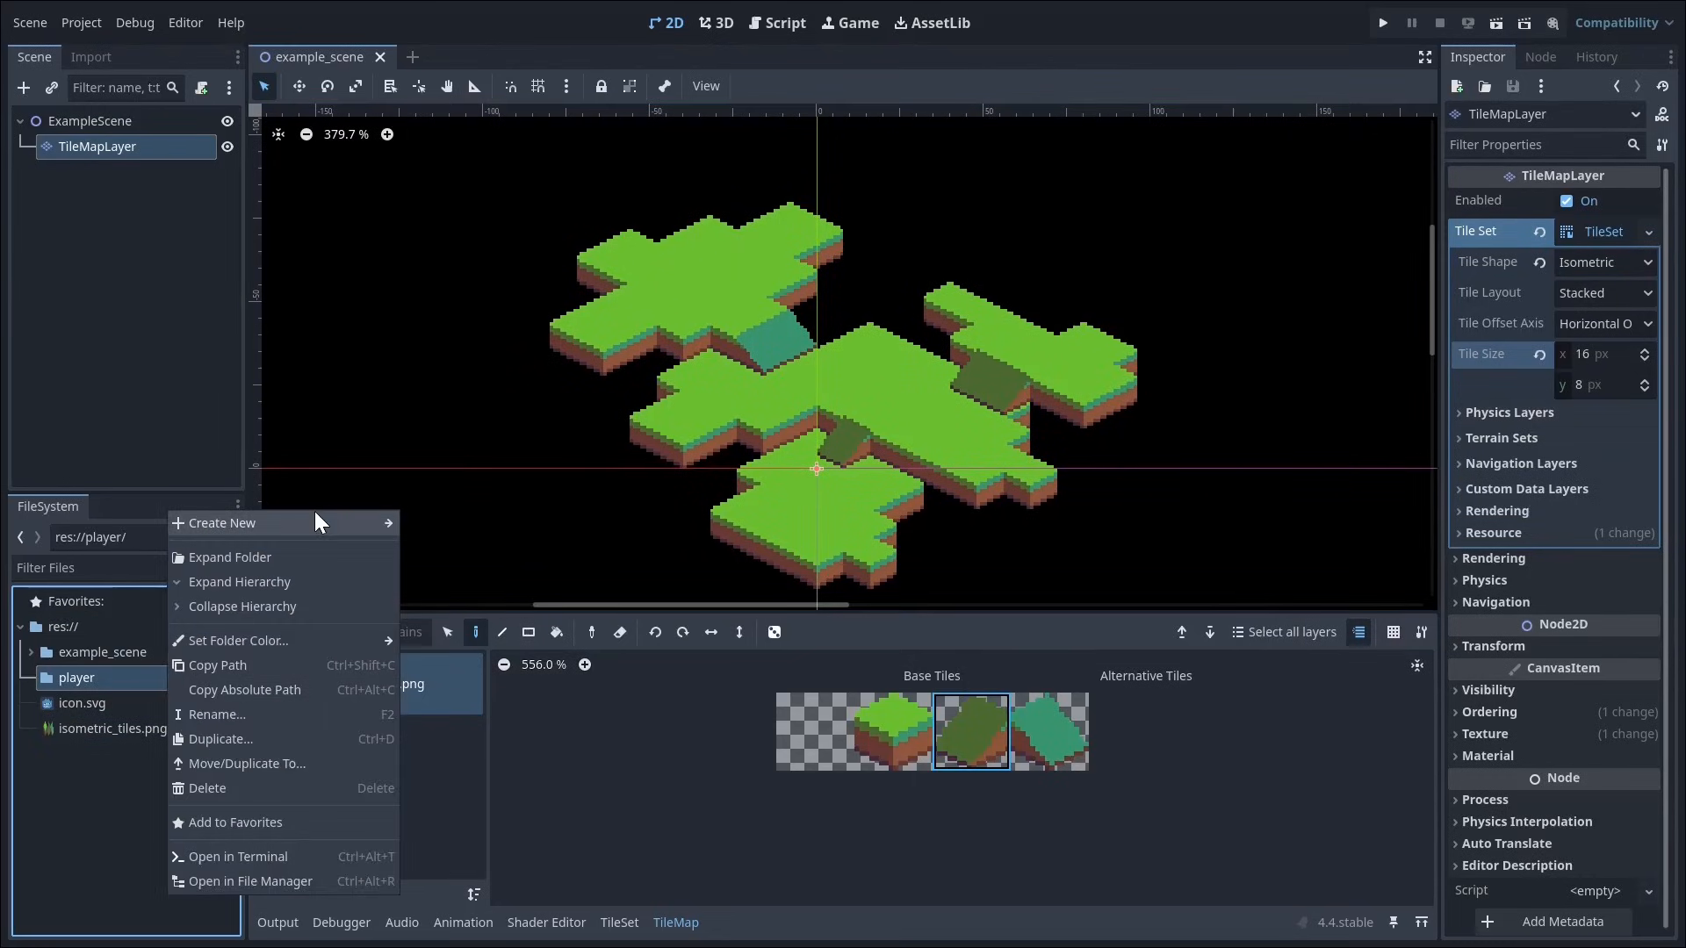
{"action": "mouse_move", "coordinate": [334, 524]}
{"action": "left_click", "coordinate": [444, 550]}
{"action": "left_click", "coordinate": [999, 433]}
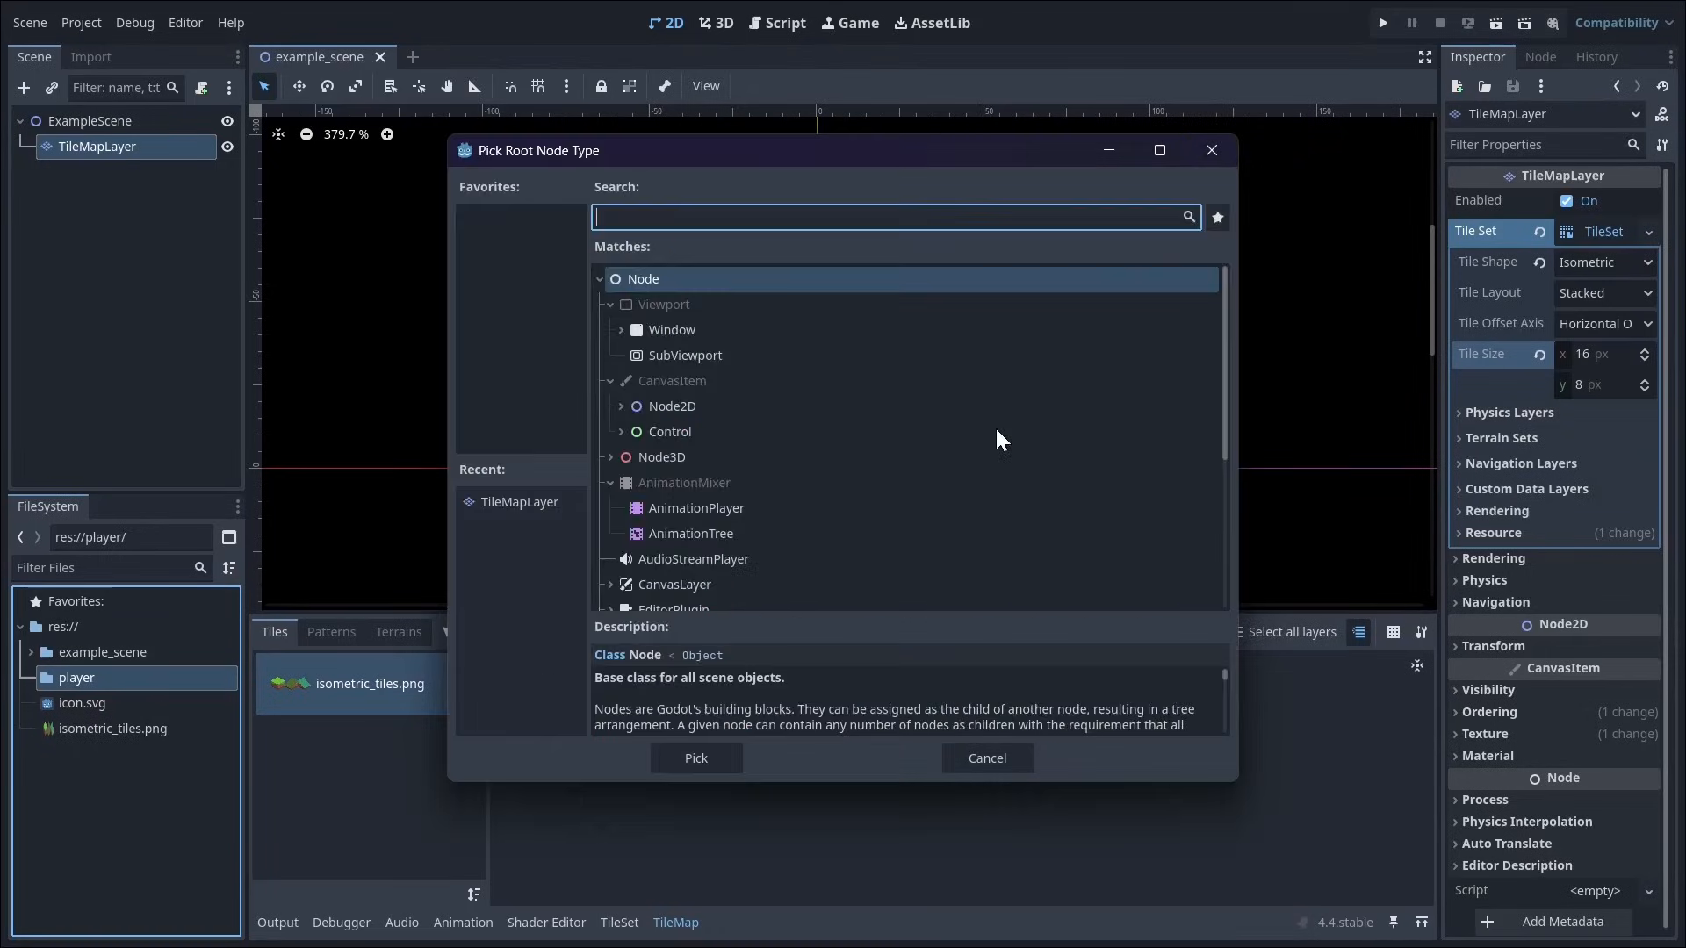
{"action": "type", "text": "chara"}
{"action": "key", "text": "Return"}
{"action": "left_click", "coordinate": [886, 462]}
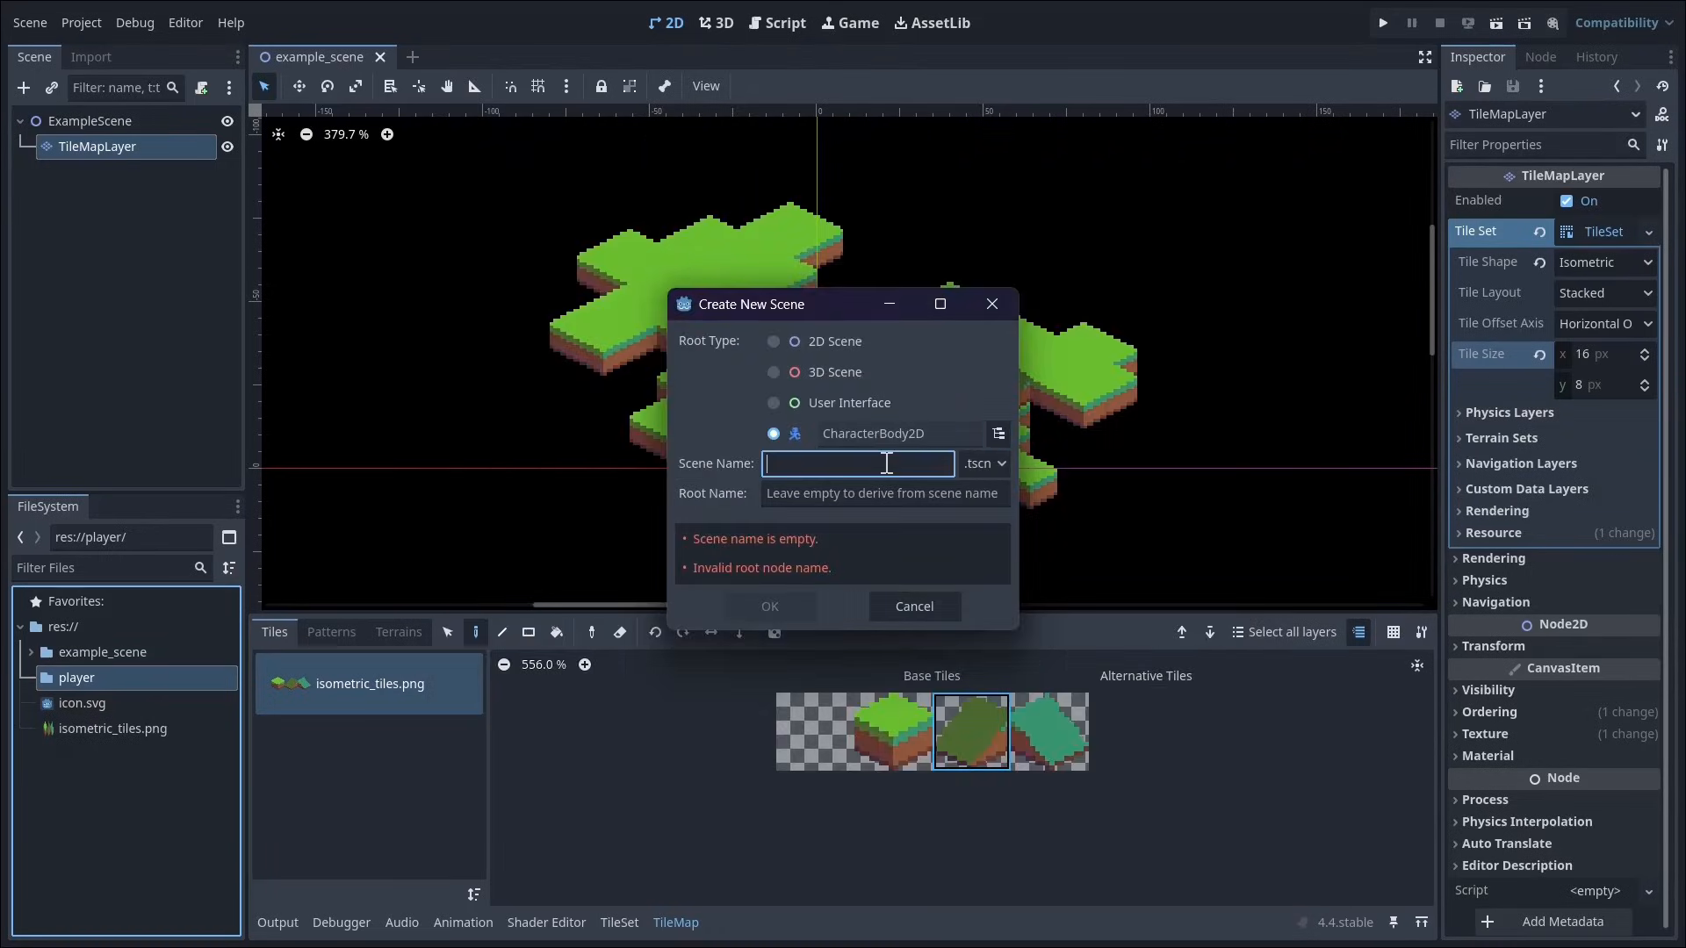
{"action": "type", "text": "player"}
{"action": "left_click", "coordinate": [756, 608]}
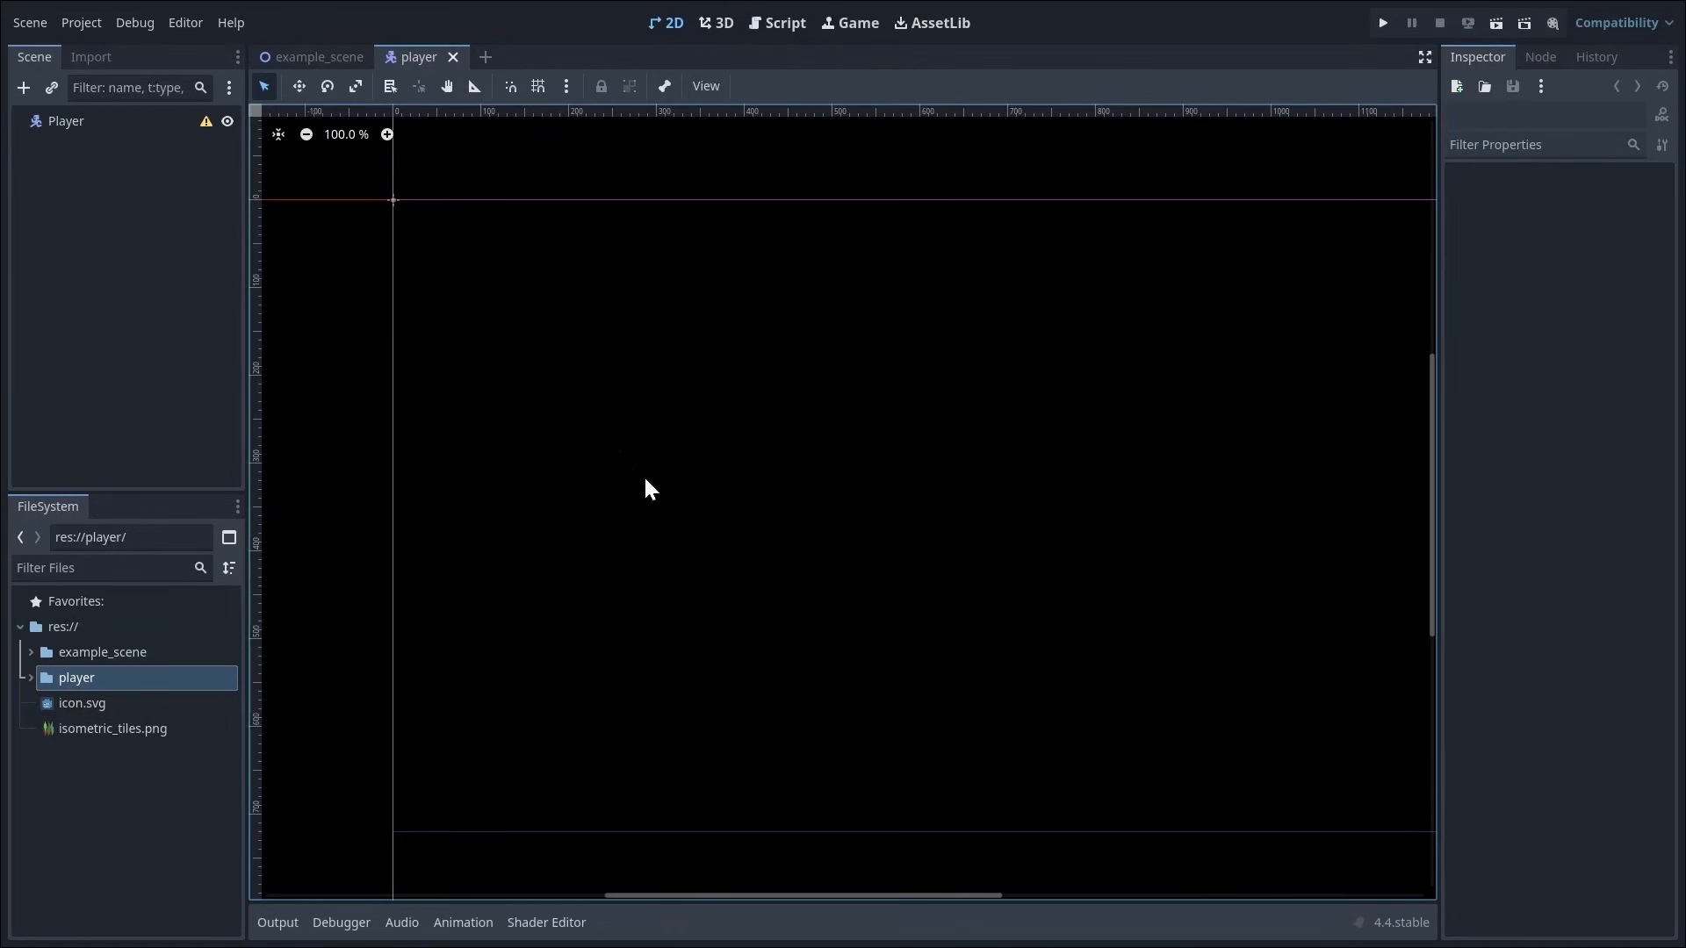
Step: Add a CollisionShape2D child to the Player root and give it a CircleShape2D with a 2 px radius
{"action": "left_click", "coordinate": [95, 123]}
{"action": "key", "text": "ctrl+a"}
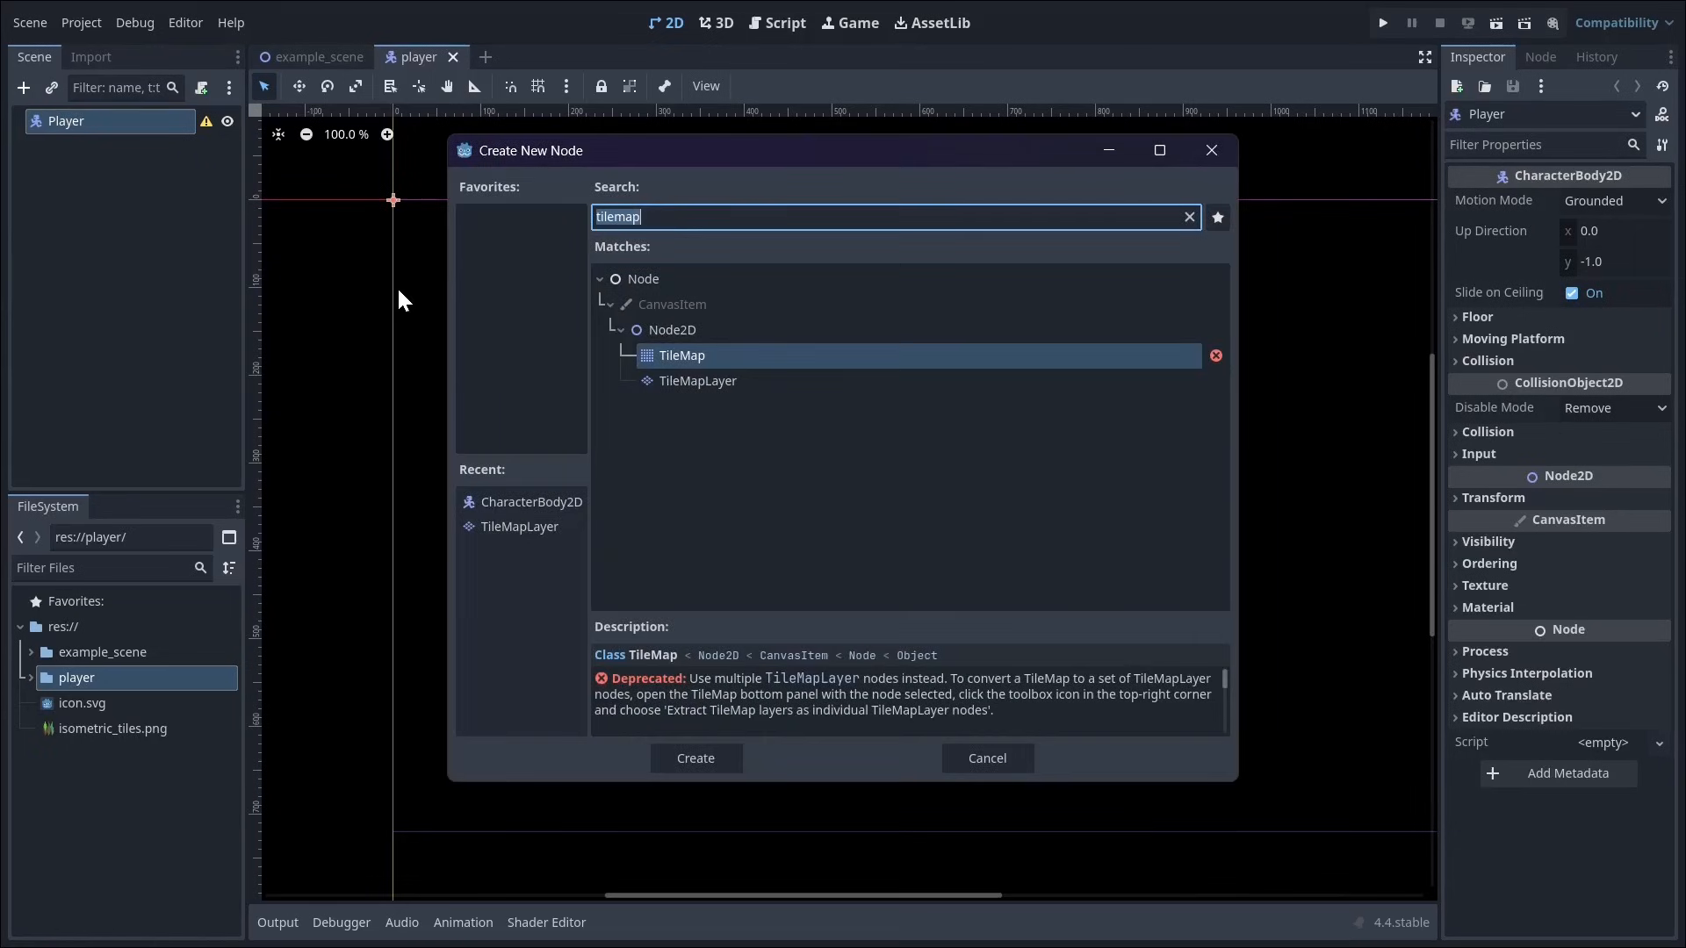
{"action": "type", "text": "colli"}
{"action": "key", "text": "Escape"}
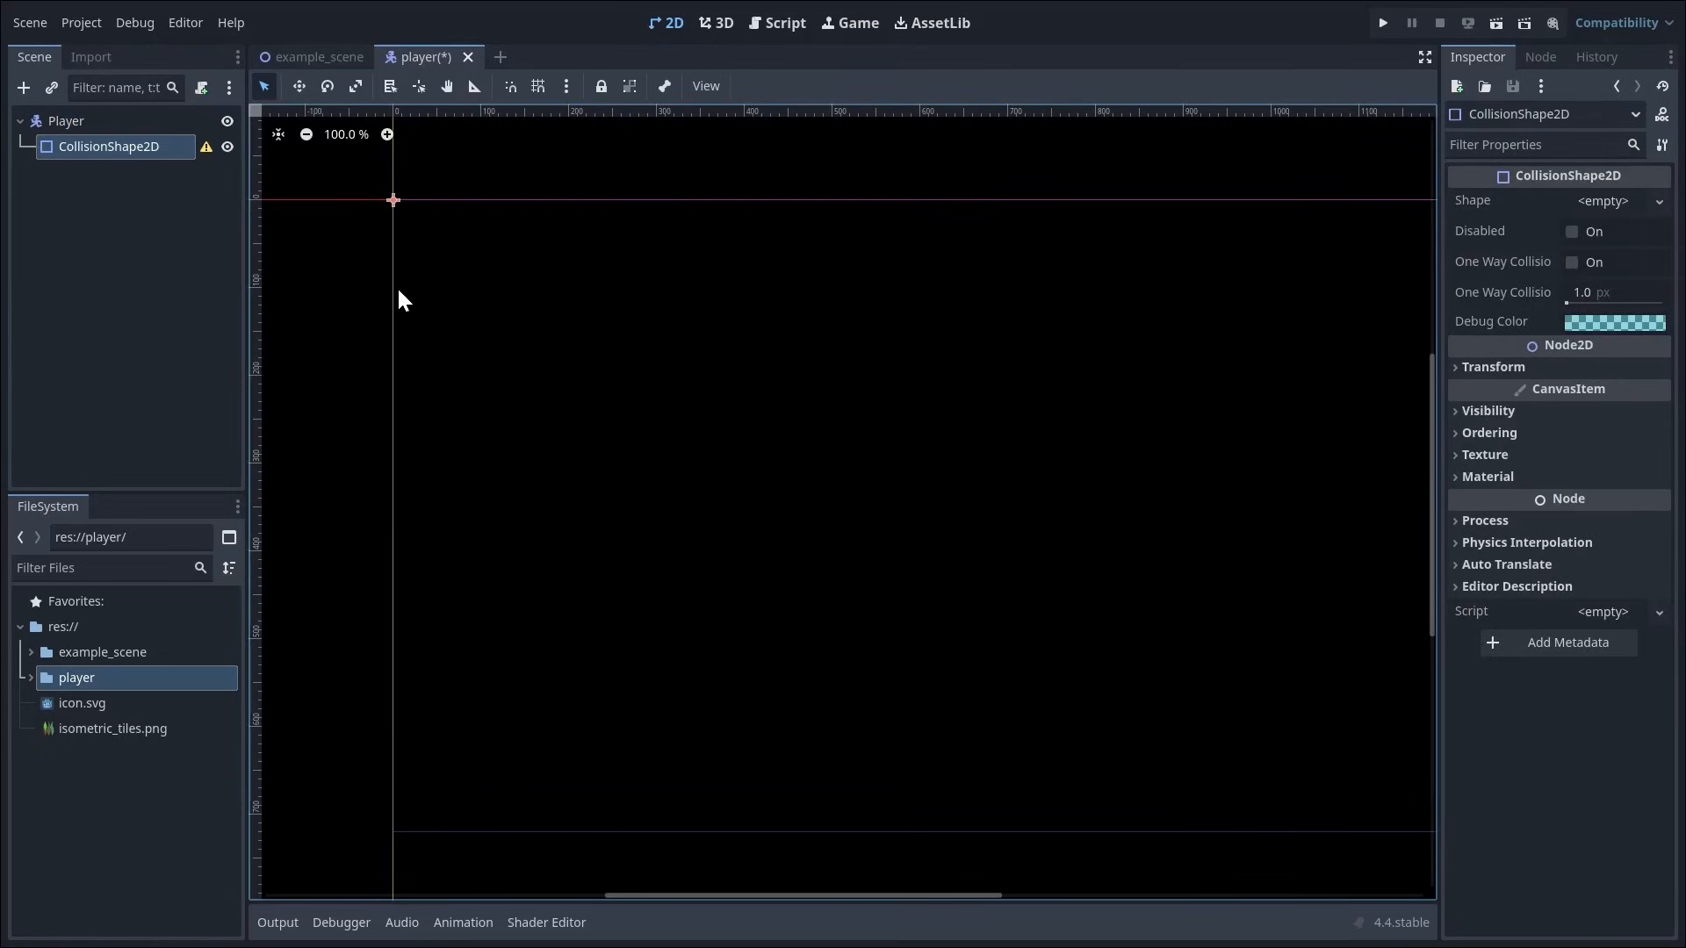
{"action": "left_click", "coordinate": [1593, 202]}
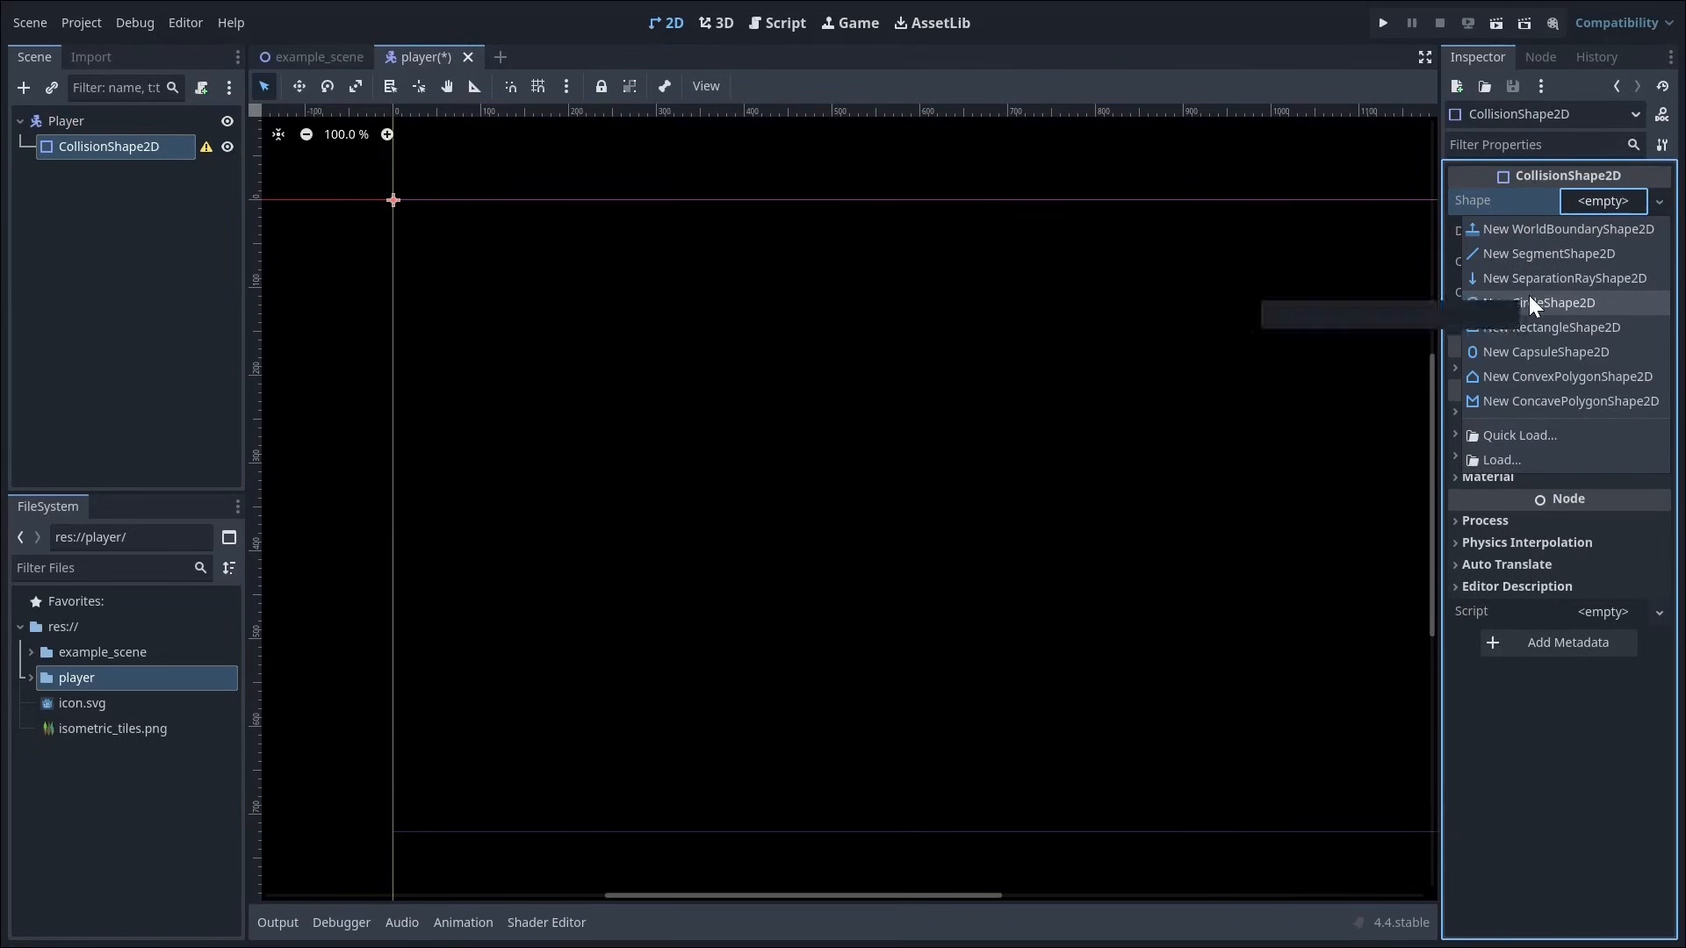
{"action": "left_click", "coordinate": [1538, 302]}
{"action": "left_click", "coordinate": [1612, 242]}
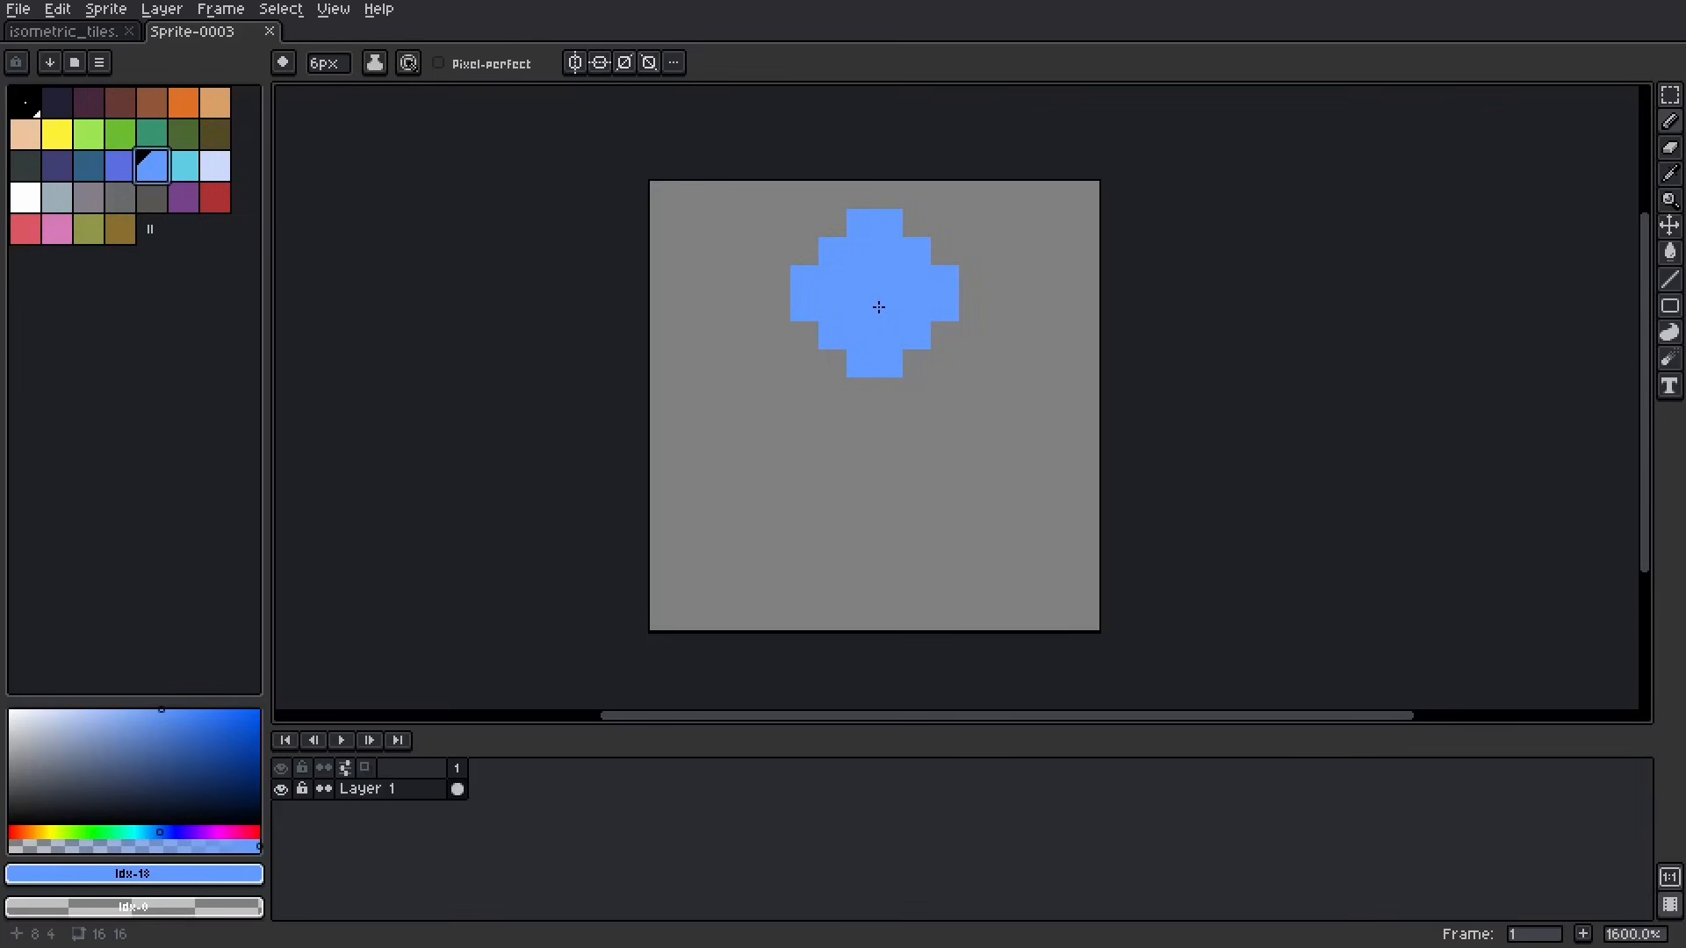
Step: Switch to Aseprite and draw a blue player figure with darker blue shading and a dark outline on a 16 × 16 canvas
{"action": "key", "text": "minus"}
{"action": "key", "text": "minus"}
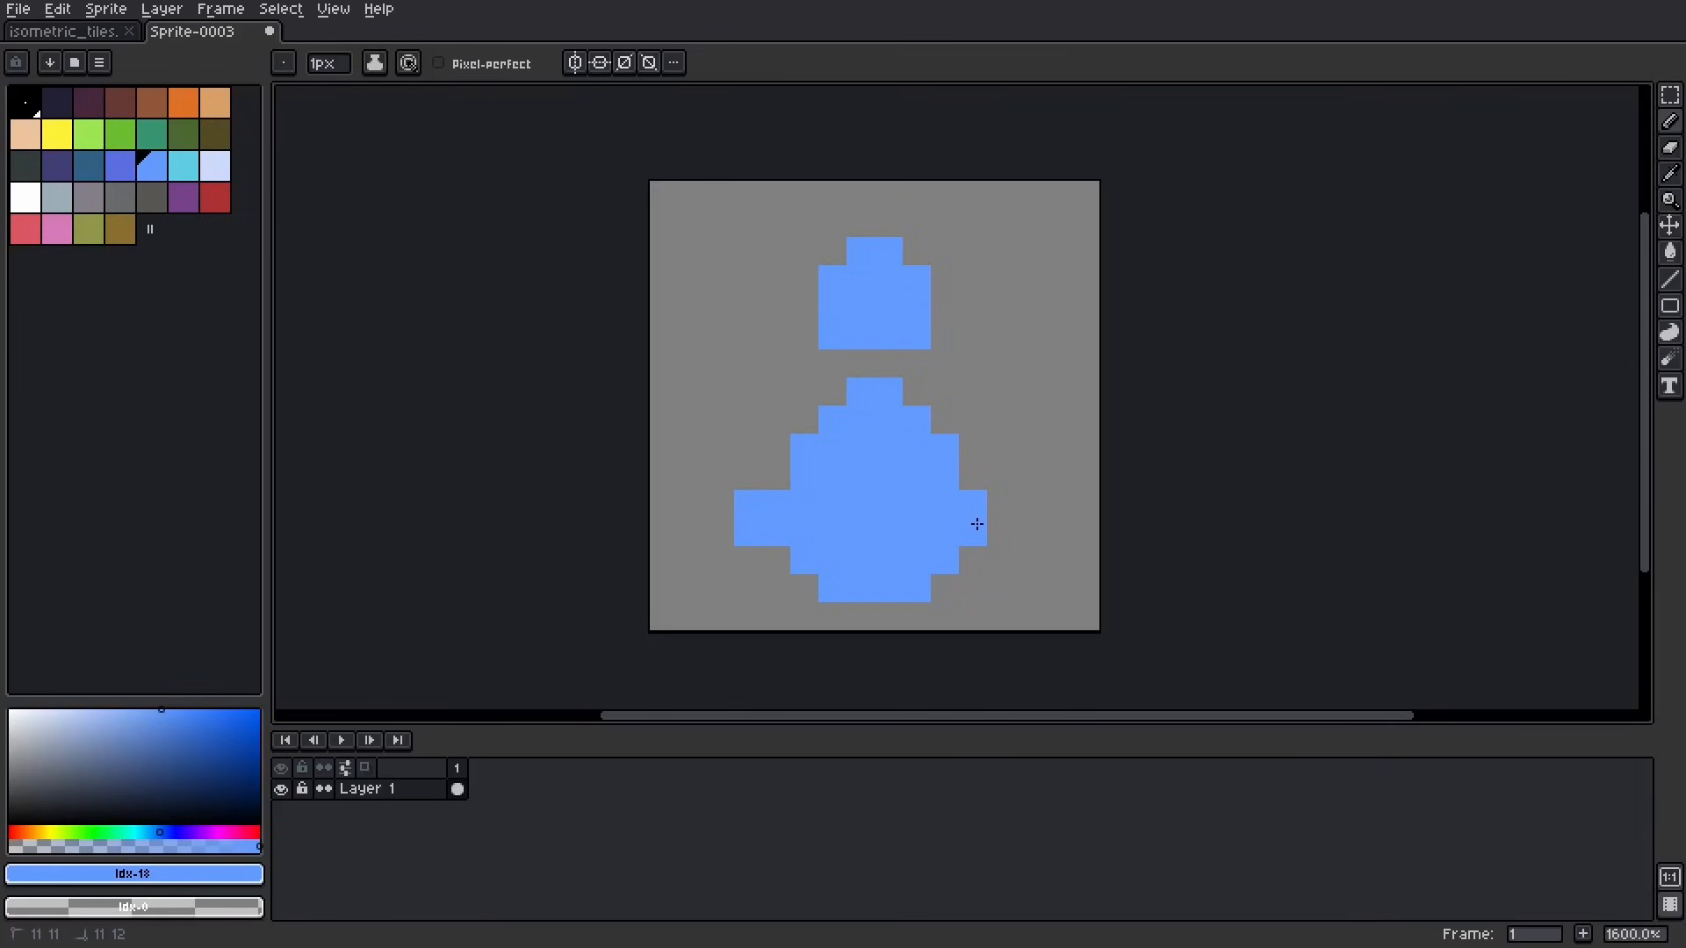
{"action": "left_click_drag", "start_coordinate": [971, 527], "coordinate": [990, 509]}
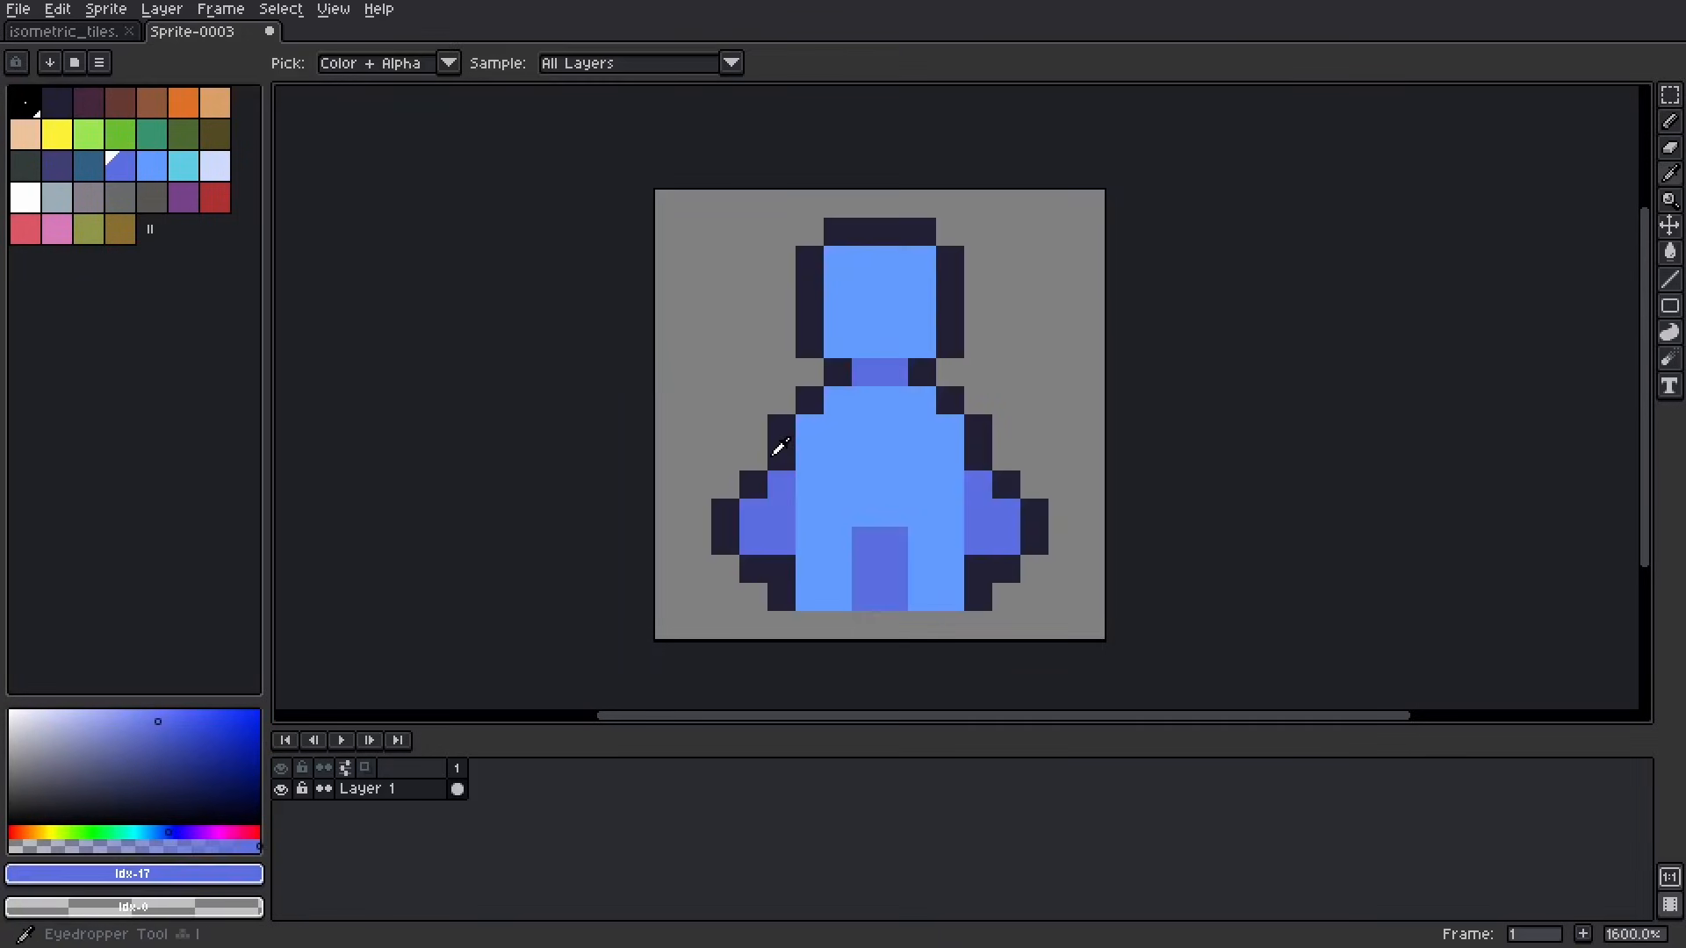
{"action": "left_click", "coordinate": [772, 444], "text": "alt"}
{"action": "left_click", "coordinate": [983, 484]}
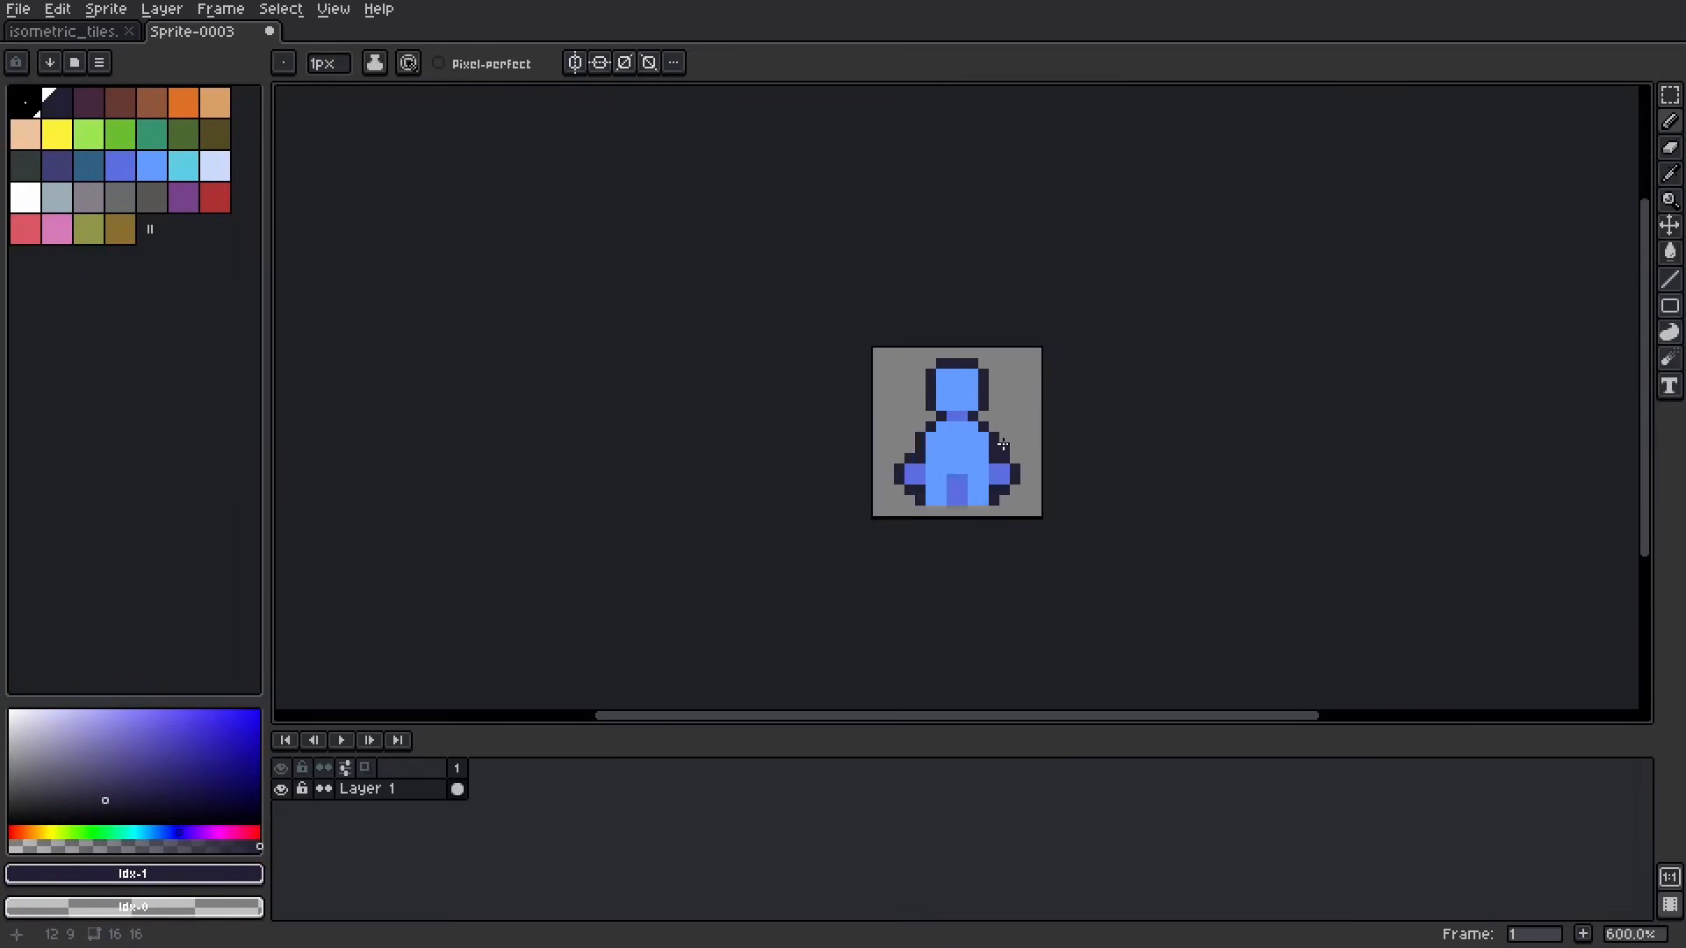
{"action": "scroll", "coordinate": [1023, 492], "scroll_direction": "up", "scroll_amount": 3}
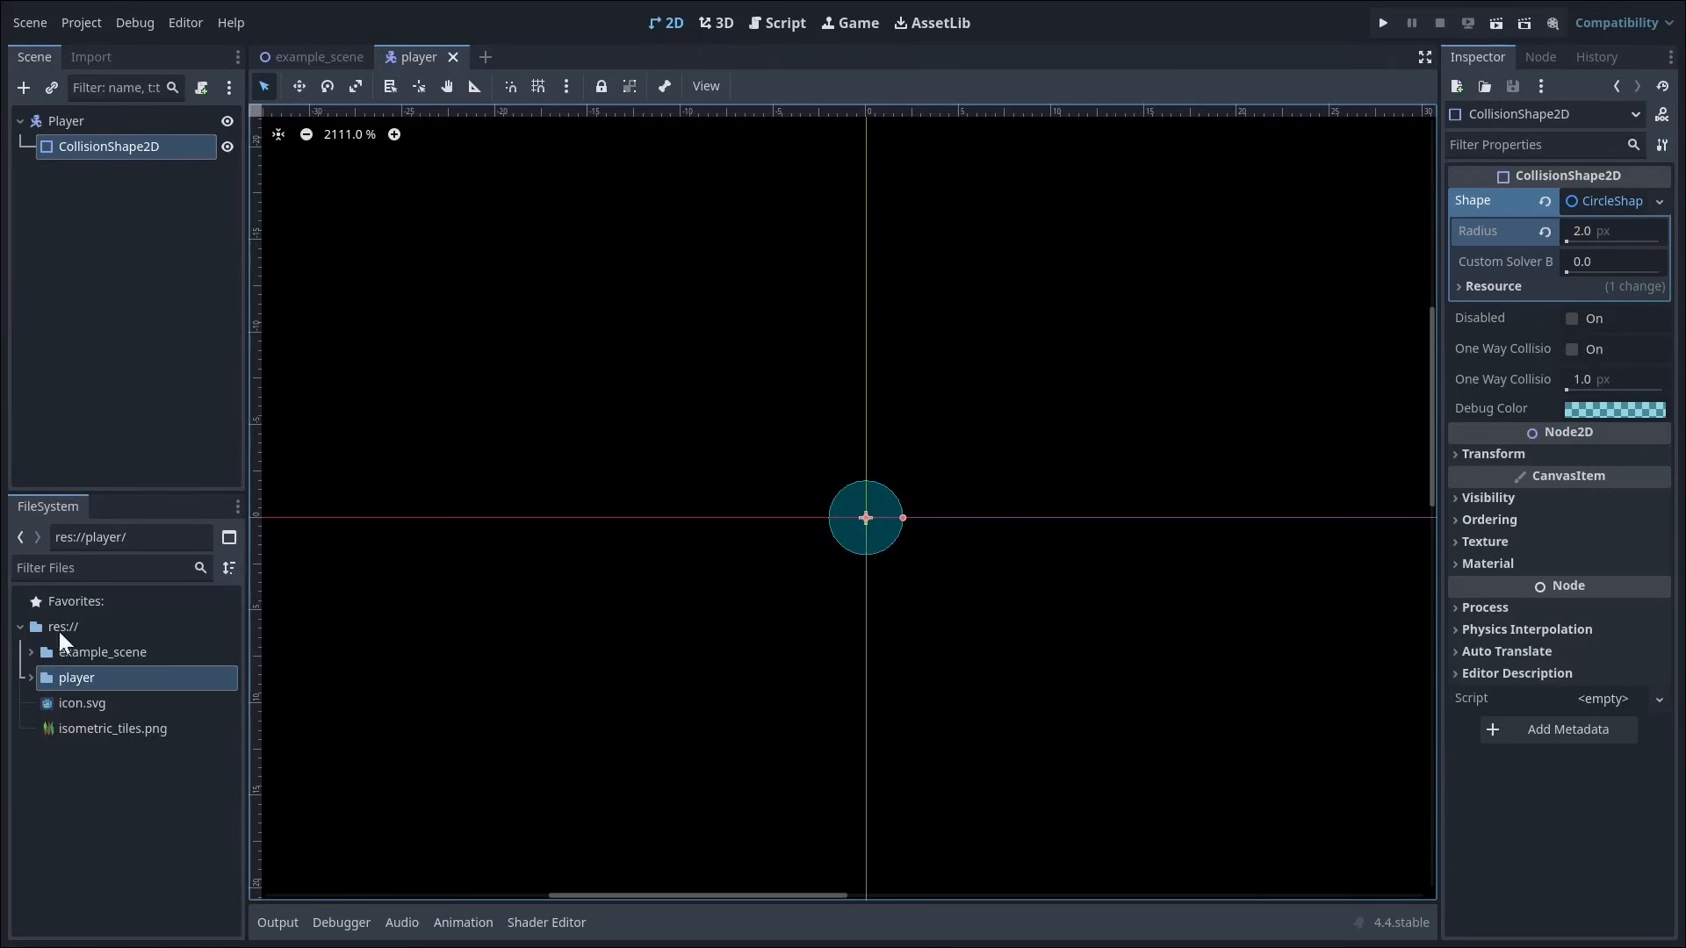
Step: Switch back to Godot, place player.png as a sprite with its feet at the scene origin, and set its texture filter to Nearest
{"action": "left_click", "coordinate": [30, 680]}
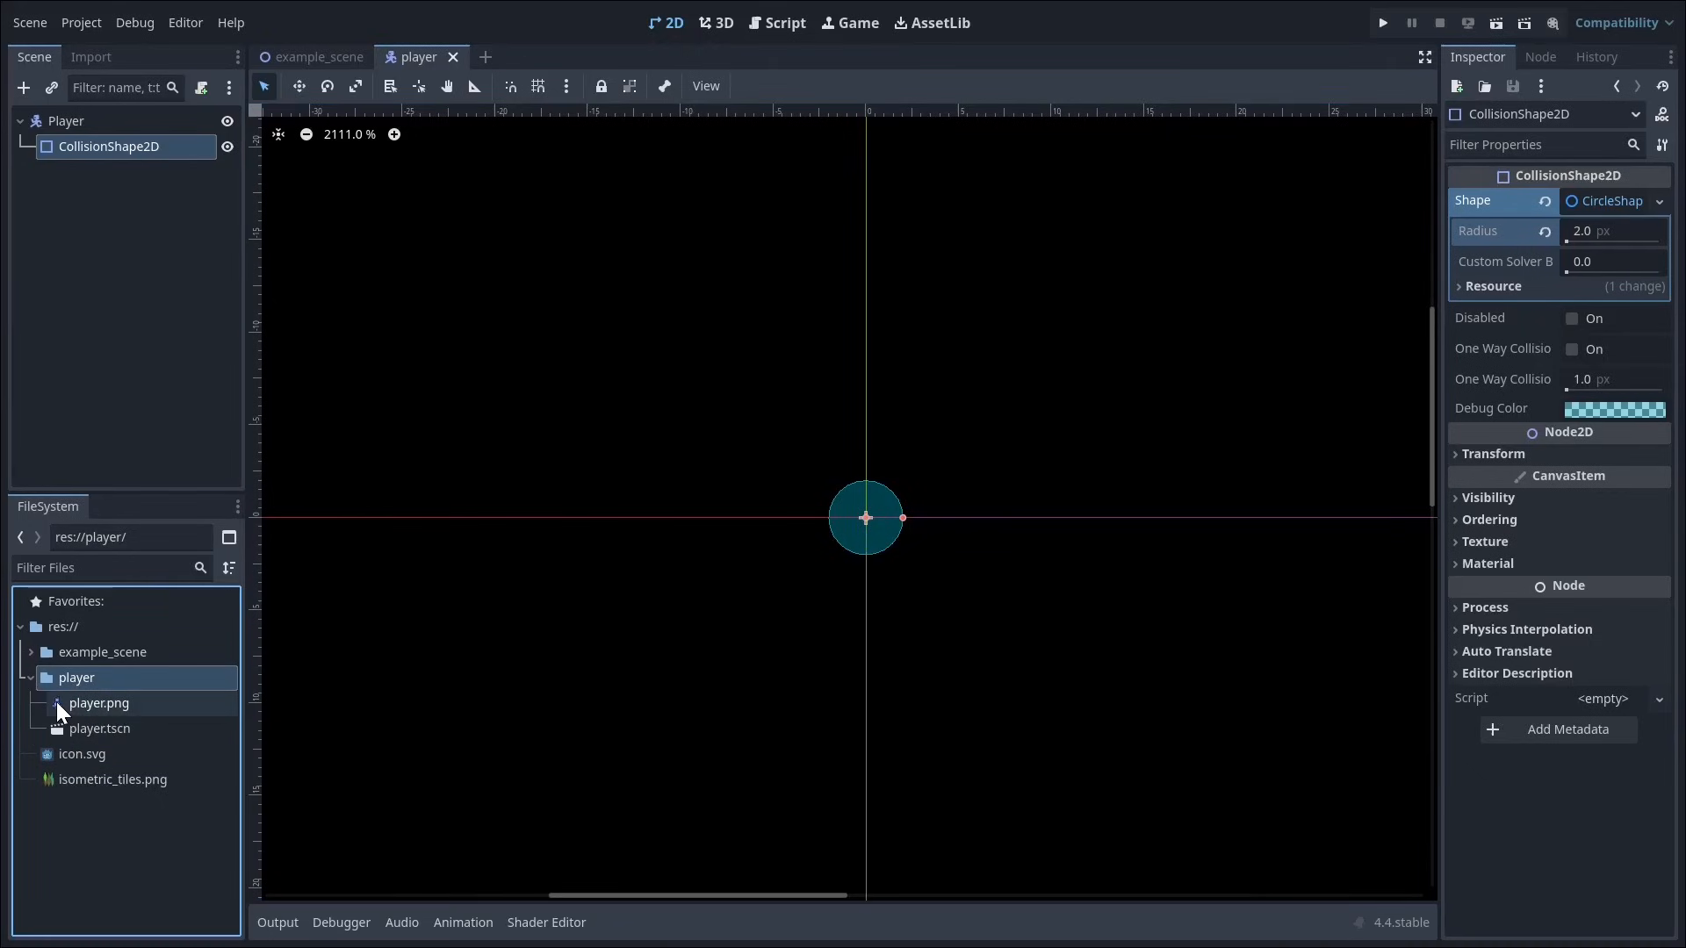
{"action": "left_click_drag", "start_coordinate": [62, 704], "coordinate": [866, 427]}
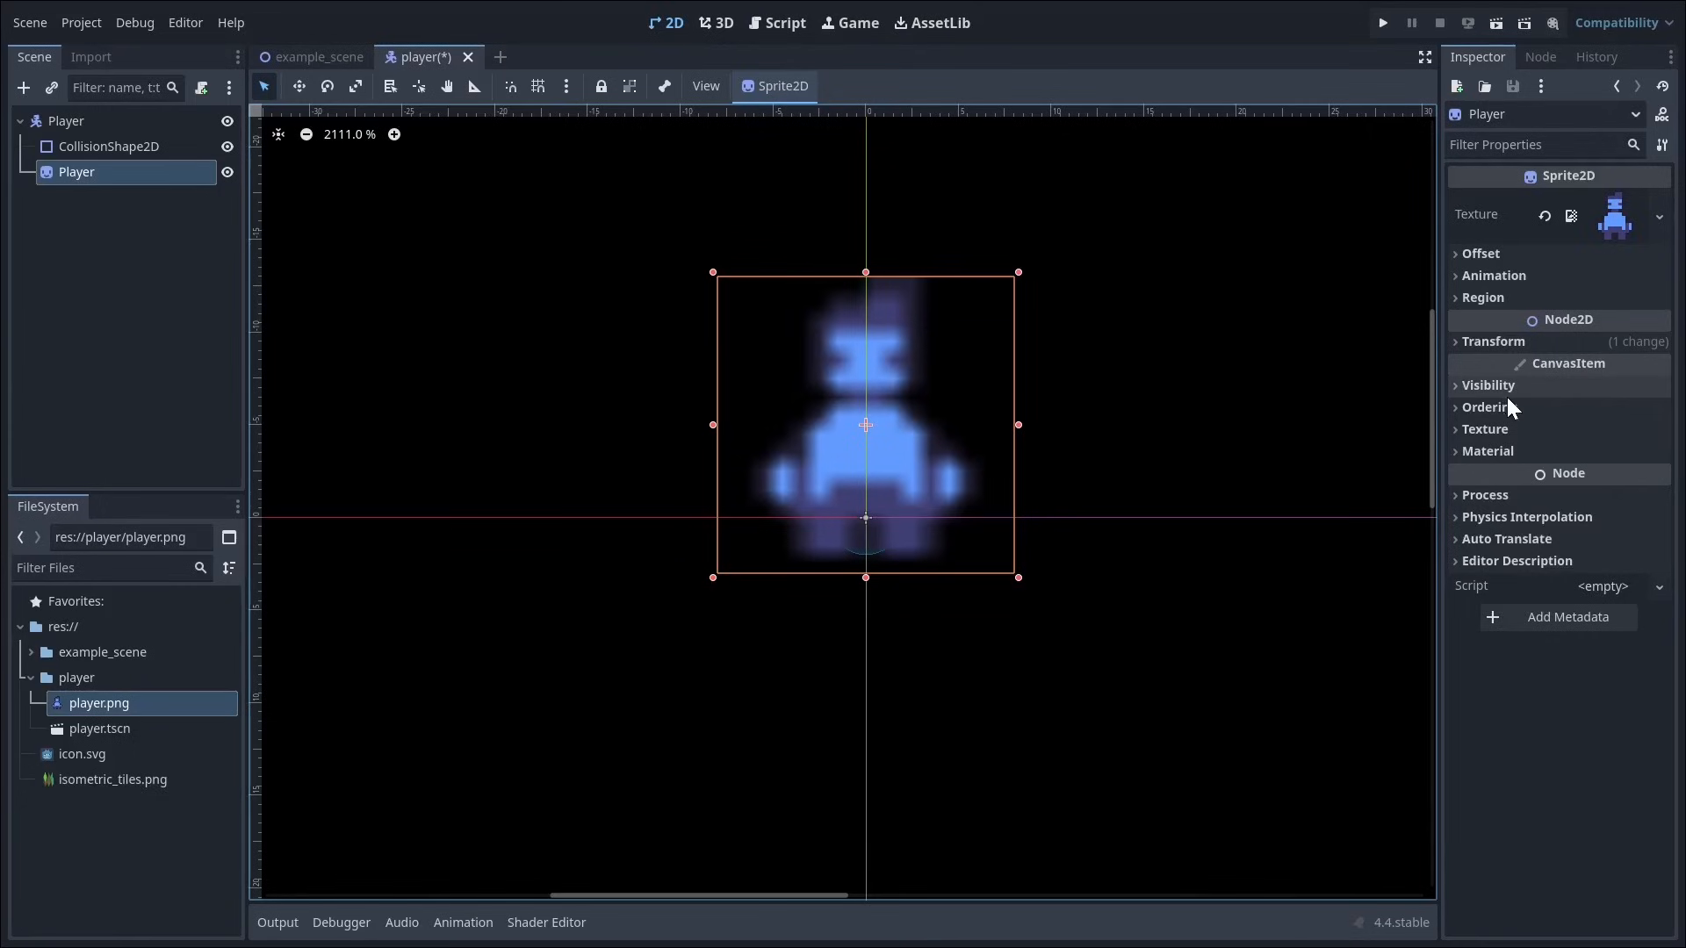
{"action": "left_click", "coordinate": [1494, 429]}
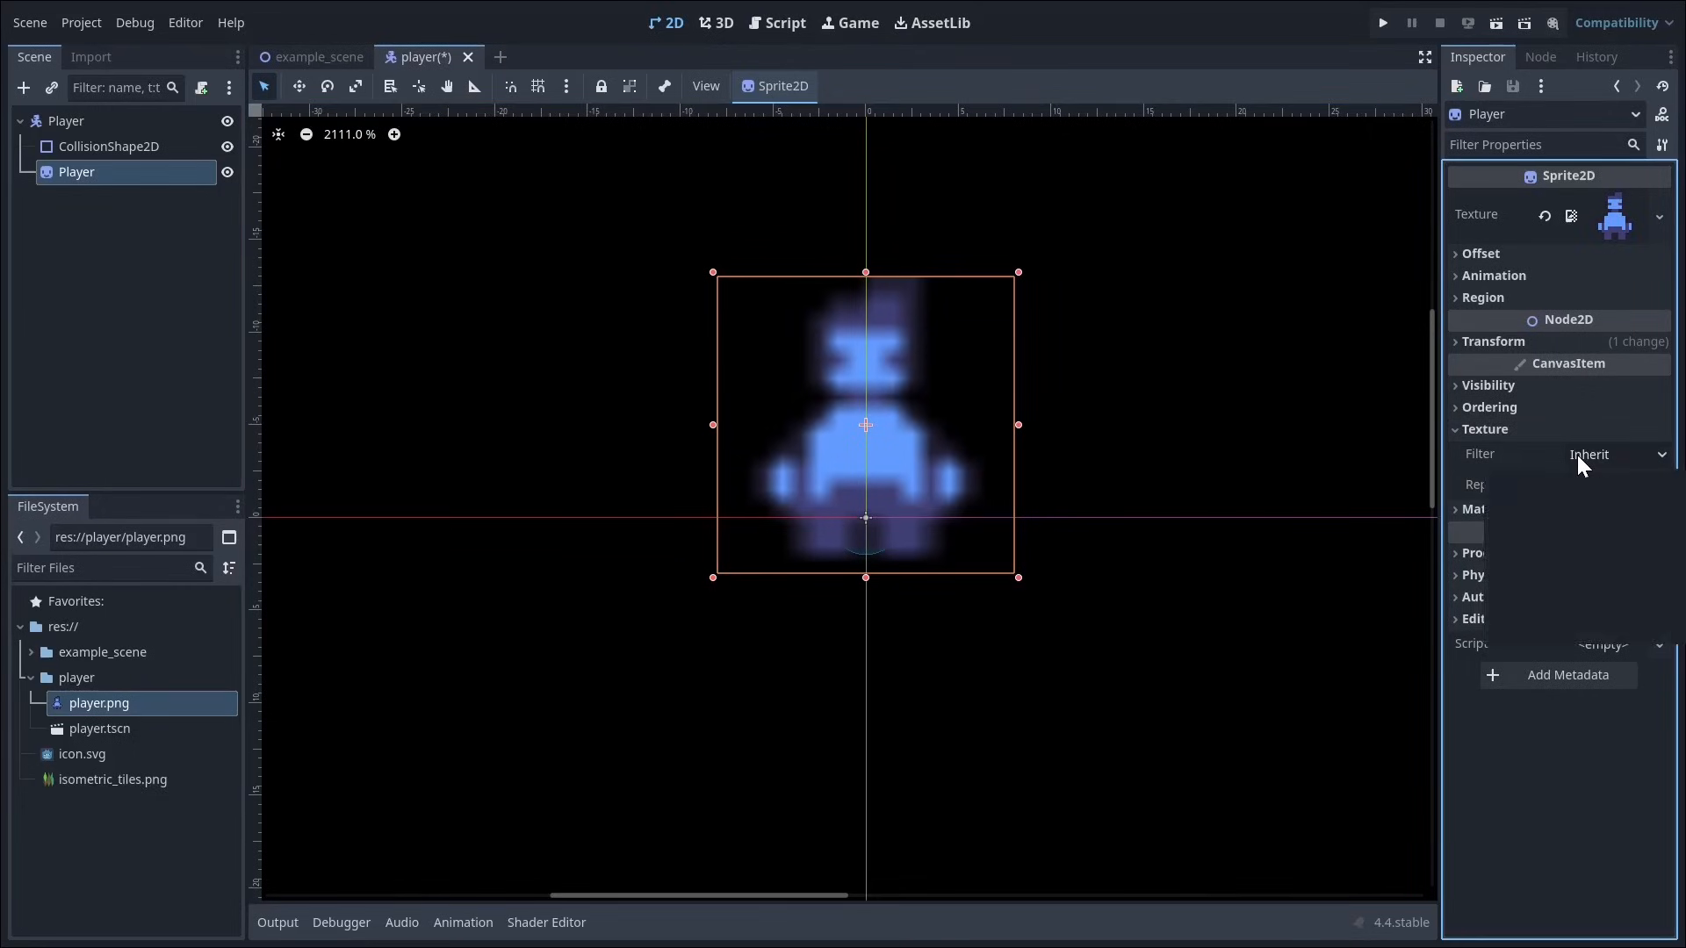
{"action": "left_click", "coordinate": [1581, 455]}
{"action": "left_click", "coordinate": [1547, 494]}
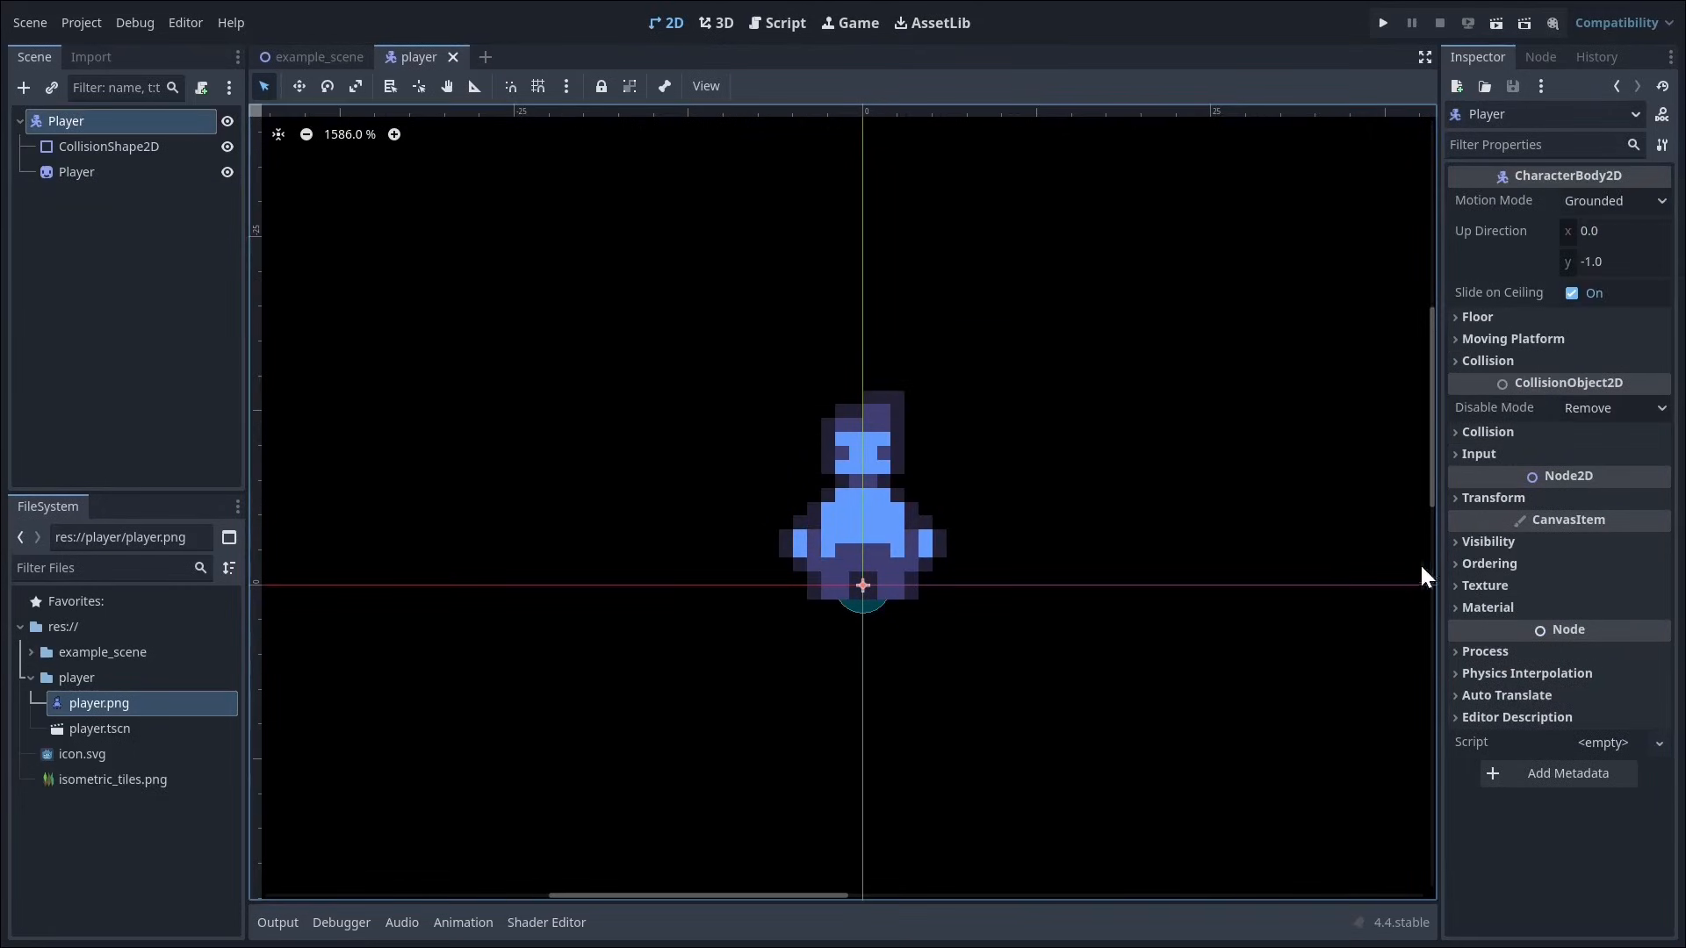
Step: Set the Player root's Z index to 2 and its motion mode to Floating
{"action": "left_click", "coordinate": [1469, 566]}
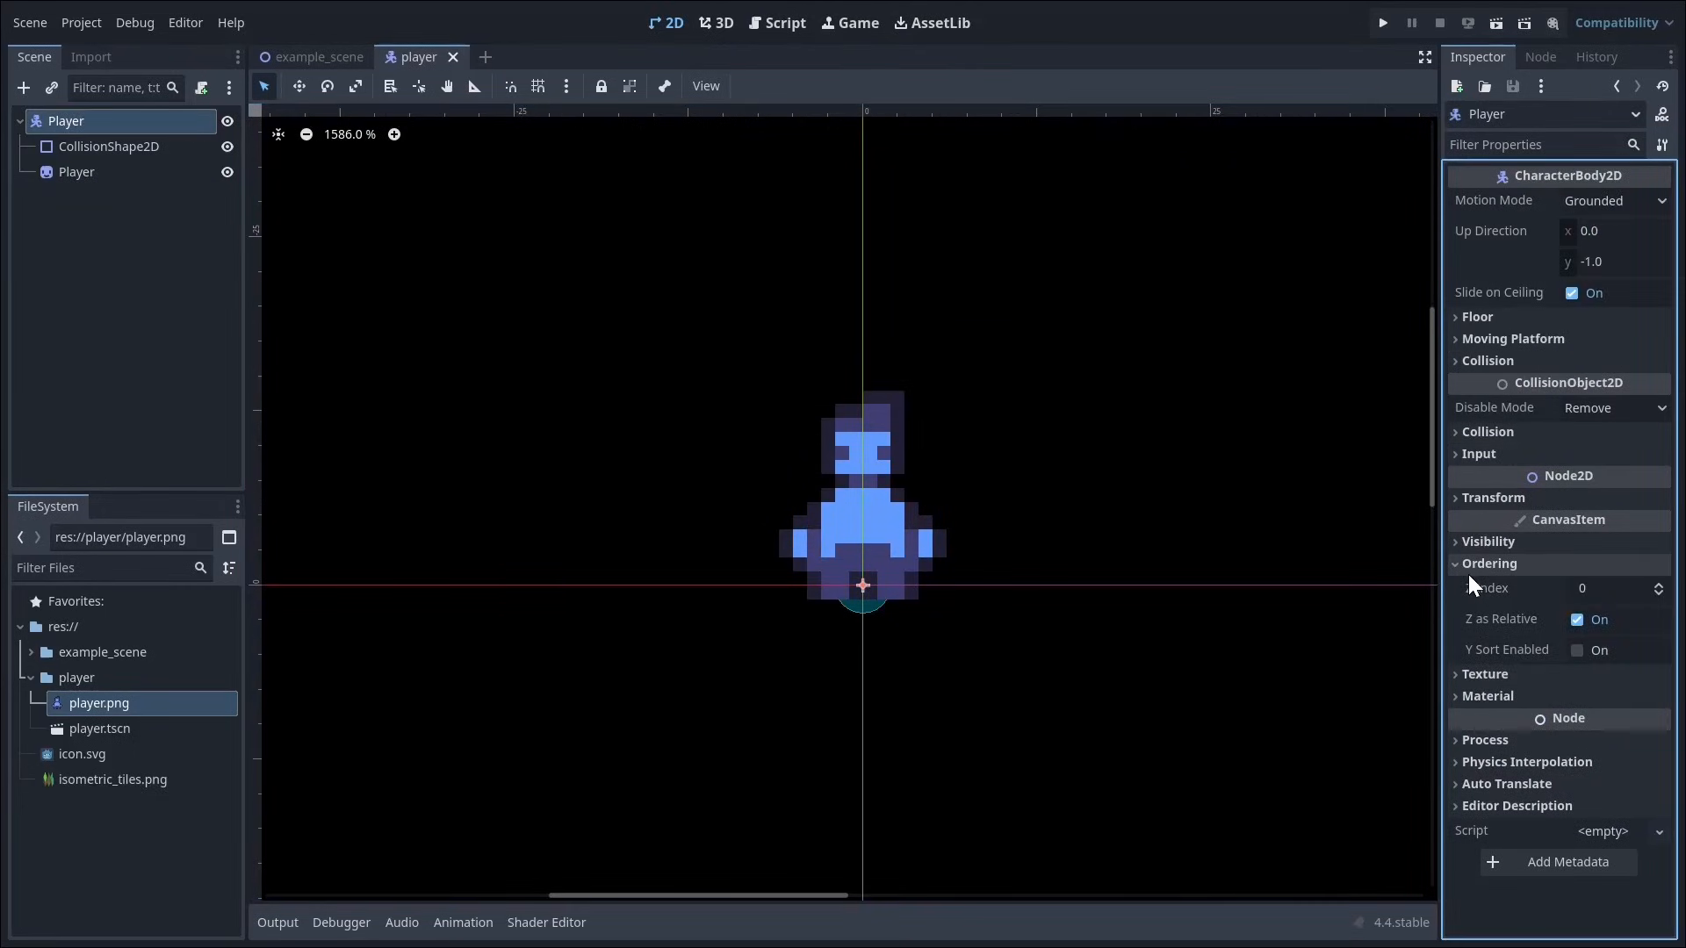
{"action": "left_click", "coordinate": [1659, 584]}
{"action": "left_click", "coordinate": [1659, 584]}
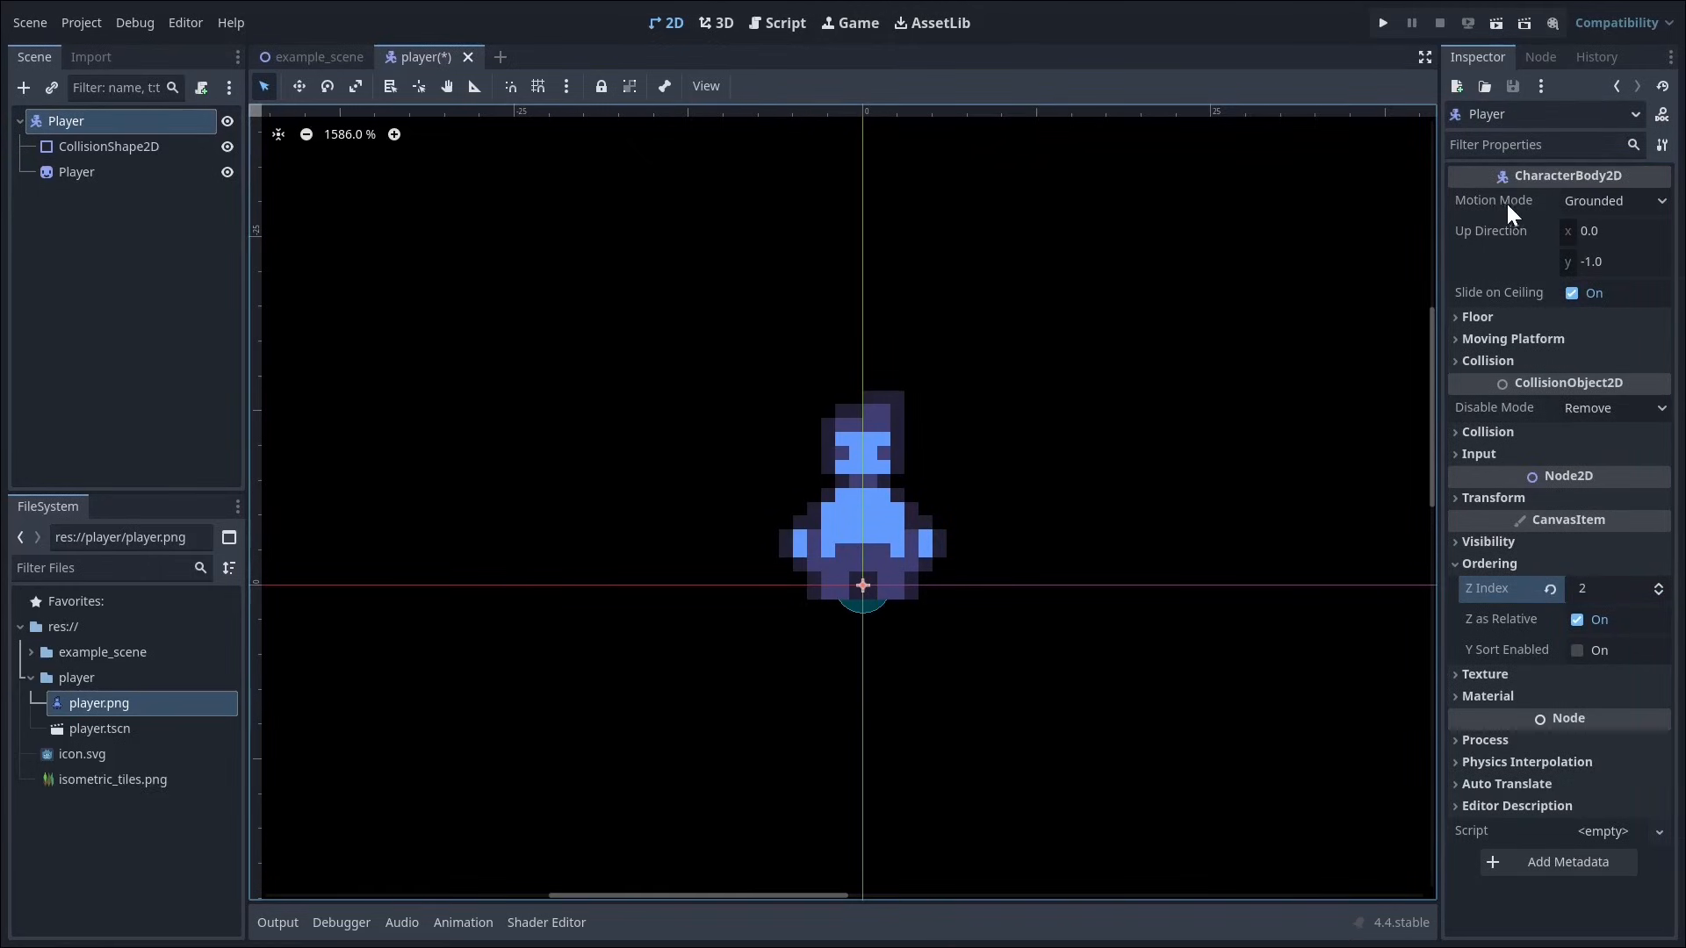
{"action": "left_click", "coordinate": [1583, 202]}
{"action": "left_click", "coordinate": [1574, 252]}
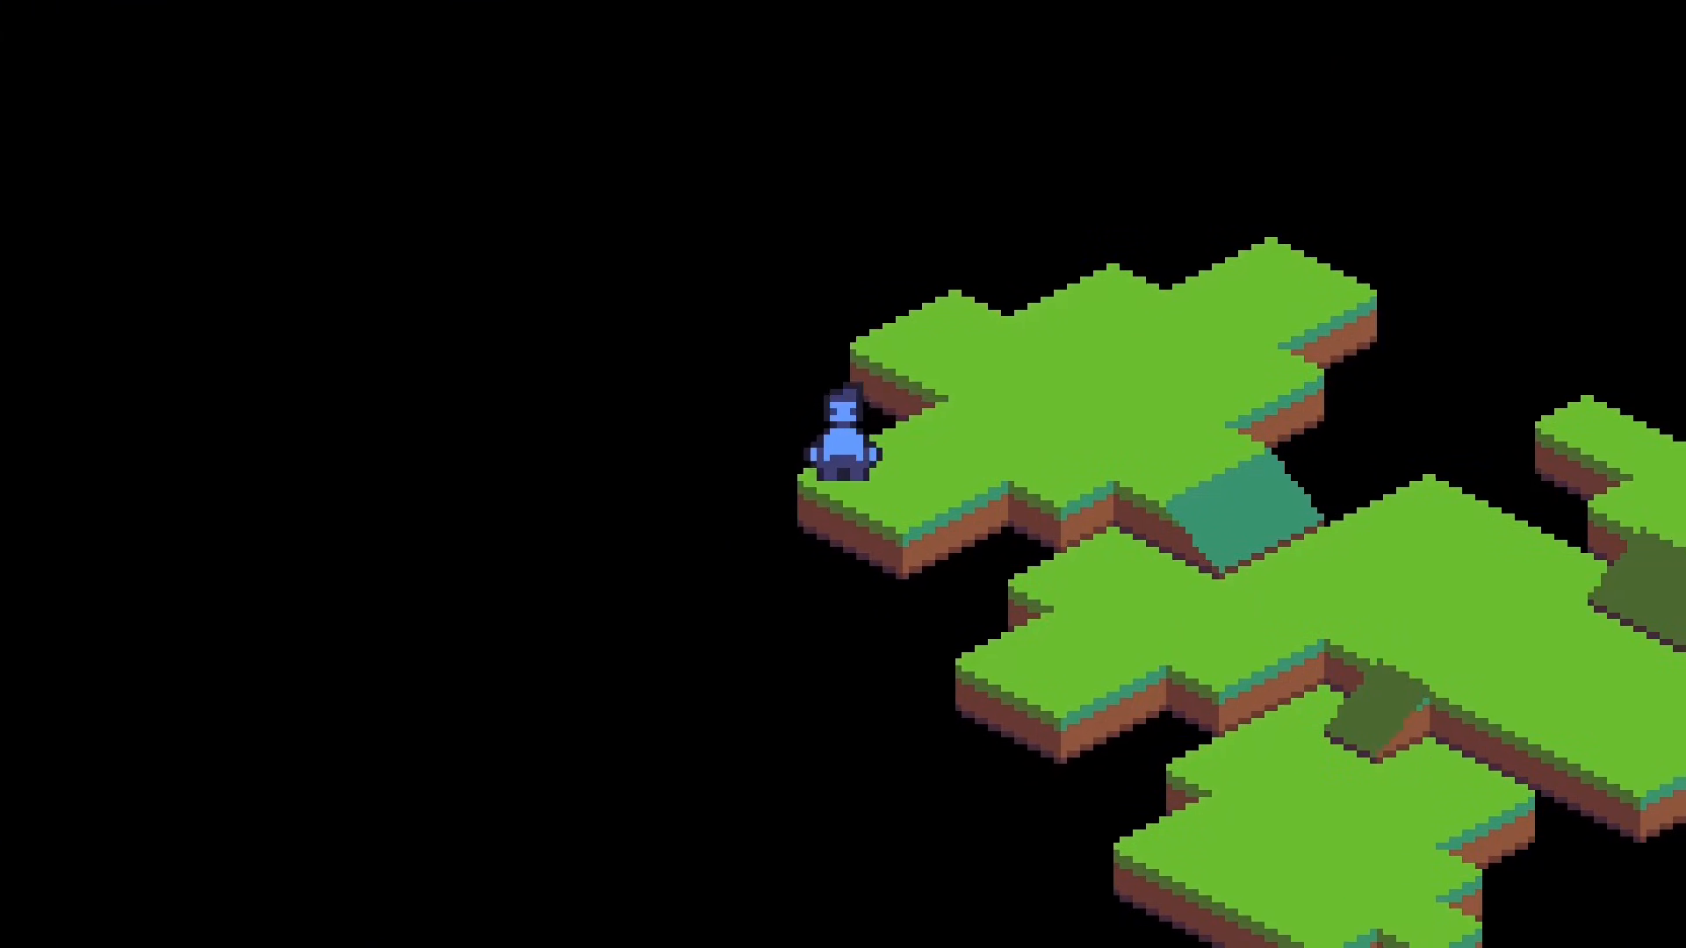
Step: Test the player's movement in the running game by walking it across the upper grass platform toward the teal slope
{"action": "key", "text": "Right"}
{"action": "key", "text": "Up"}
{"action": "key", "text": "Down"}
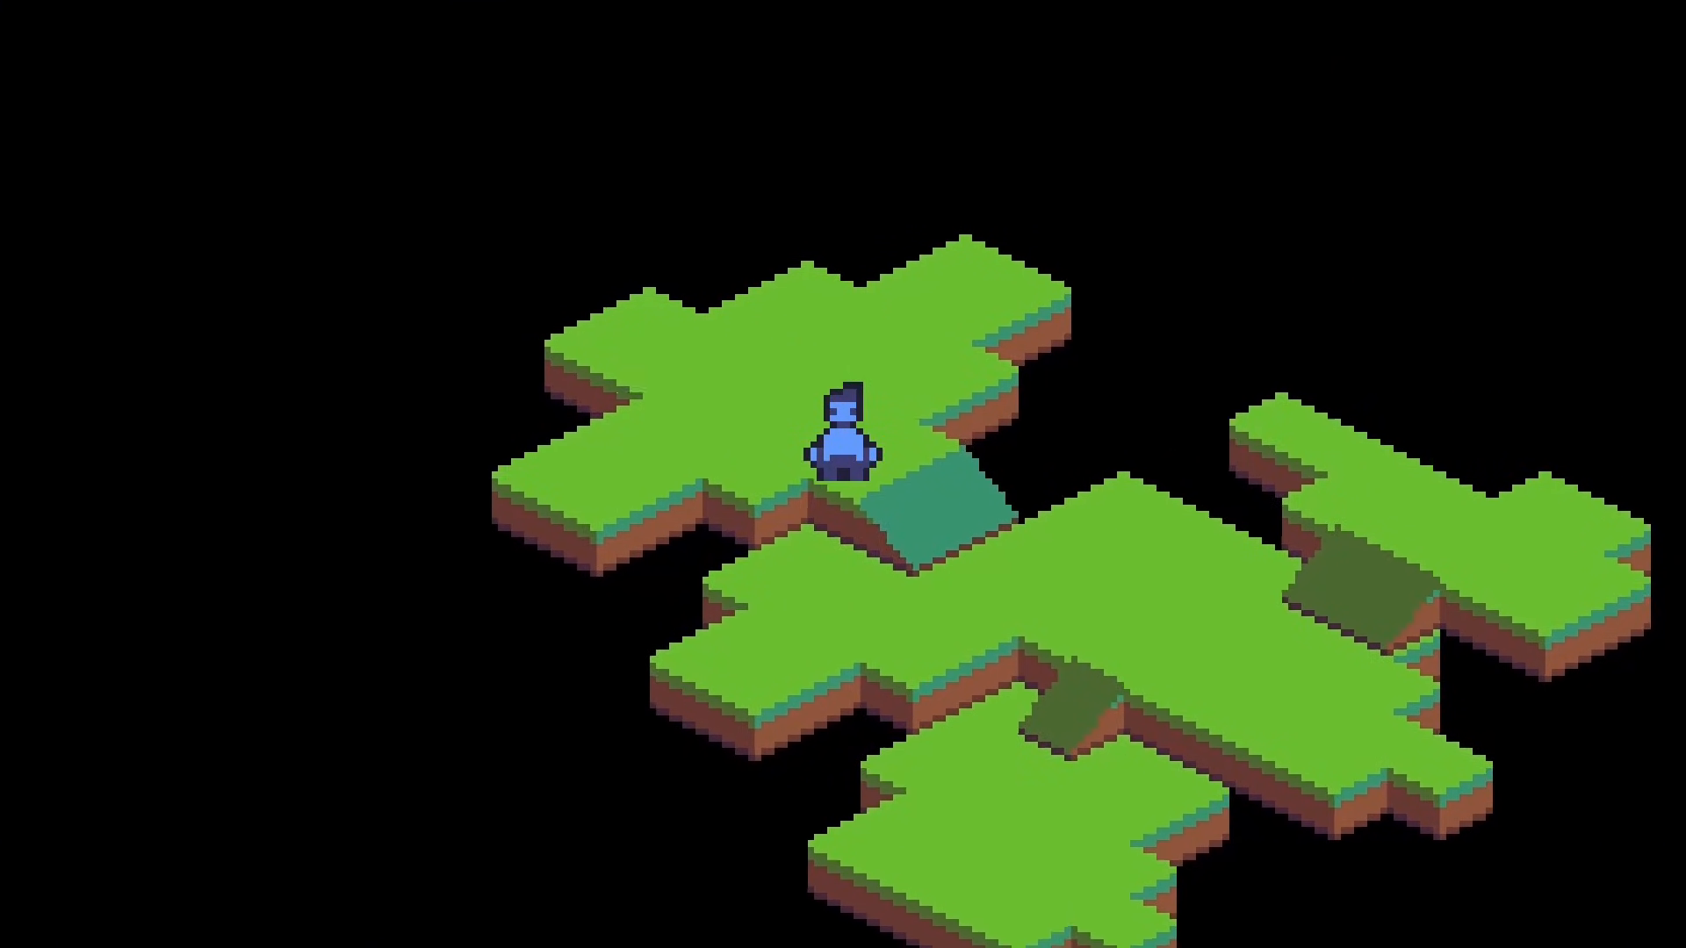
Step: Walk the player from the upper platform down to the middle grass platform in the running game
{"action": "key", "text": "Down"}
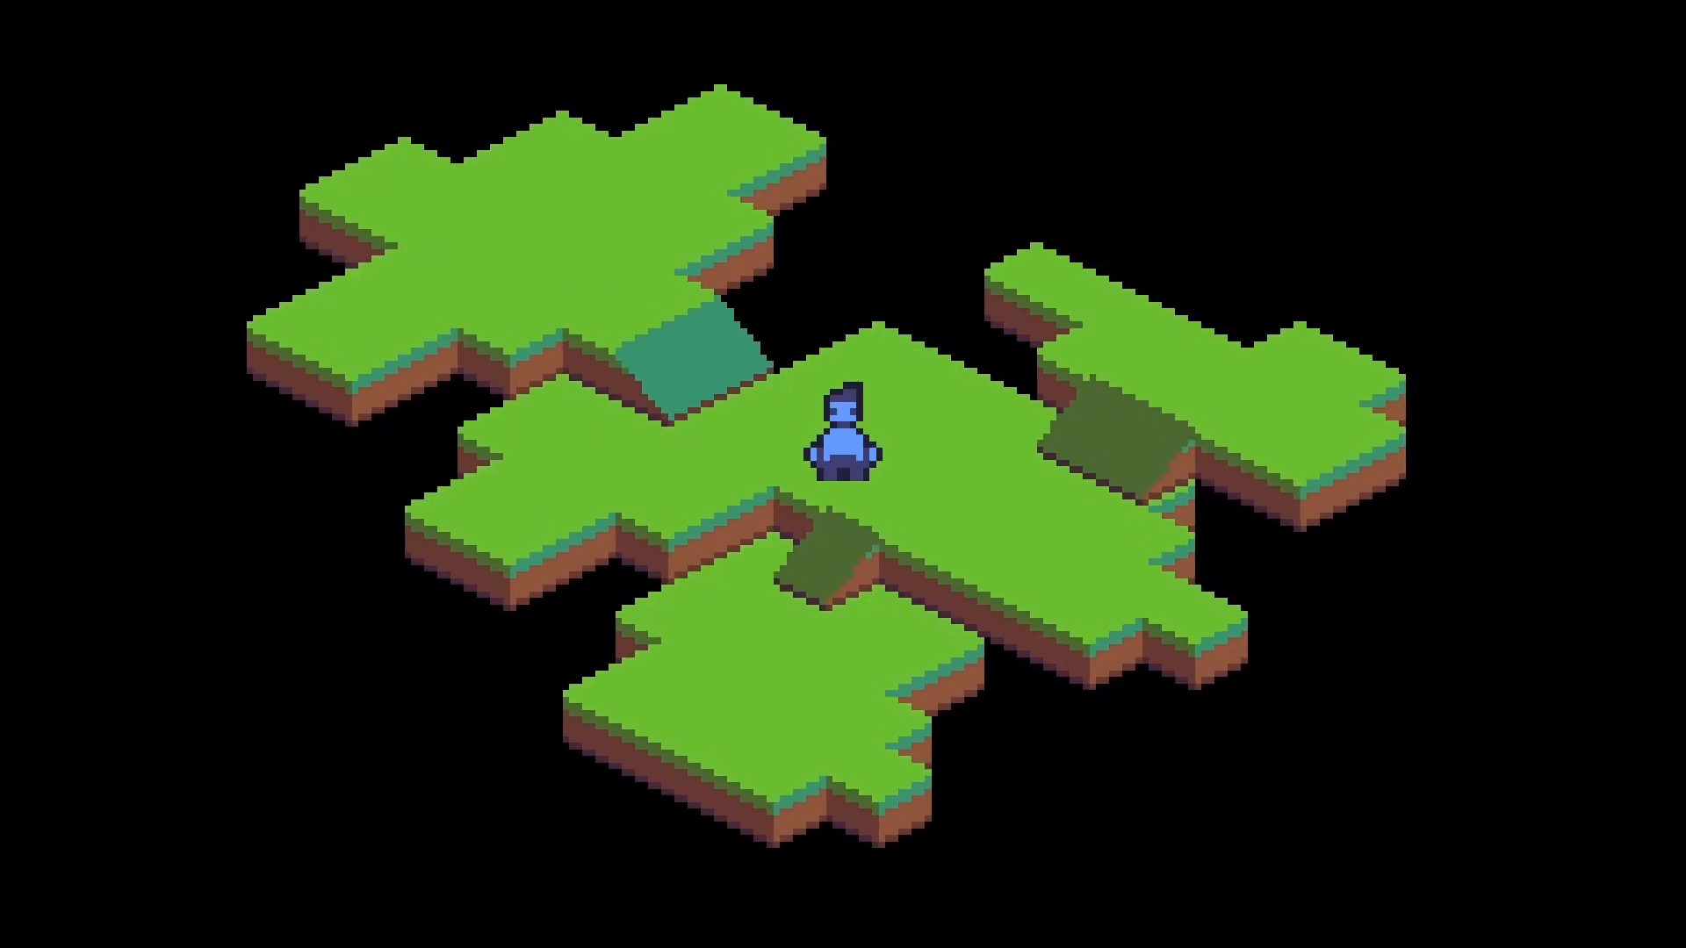
{"action": "key", "text": "Down"}
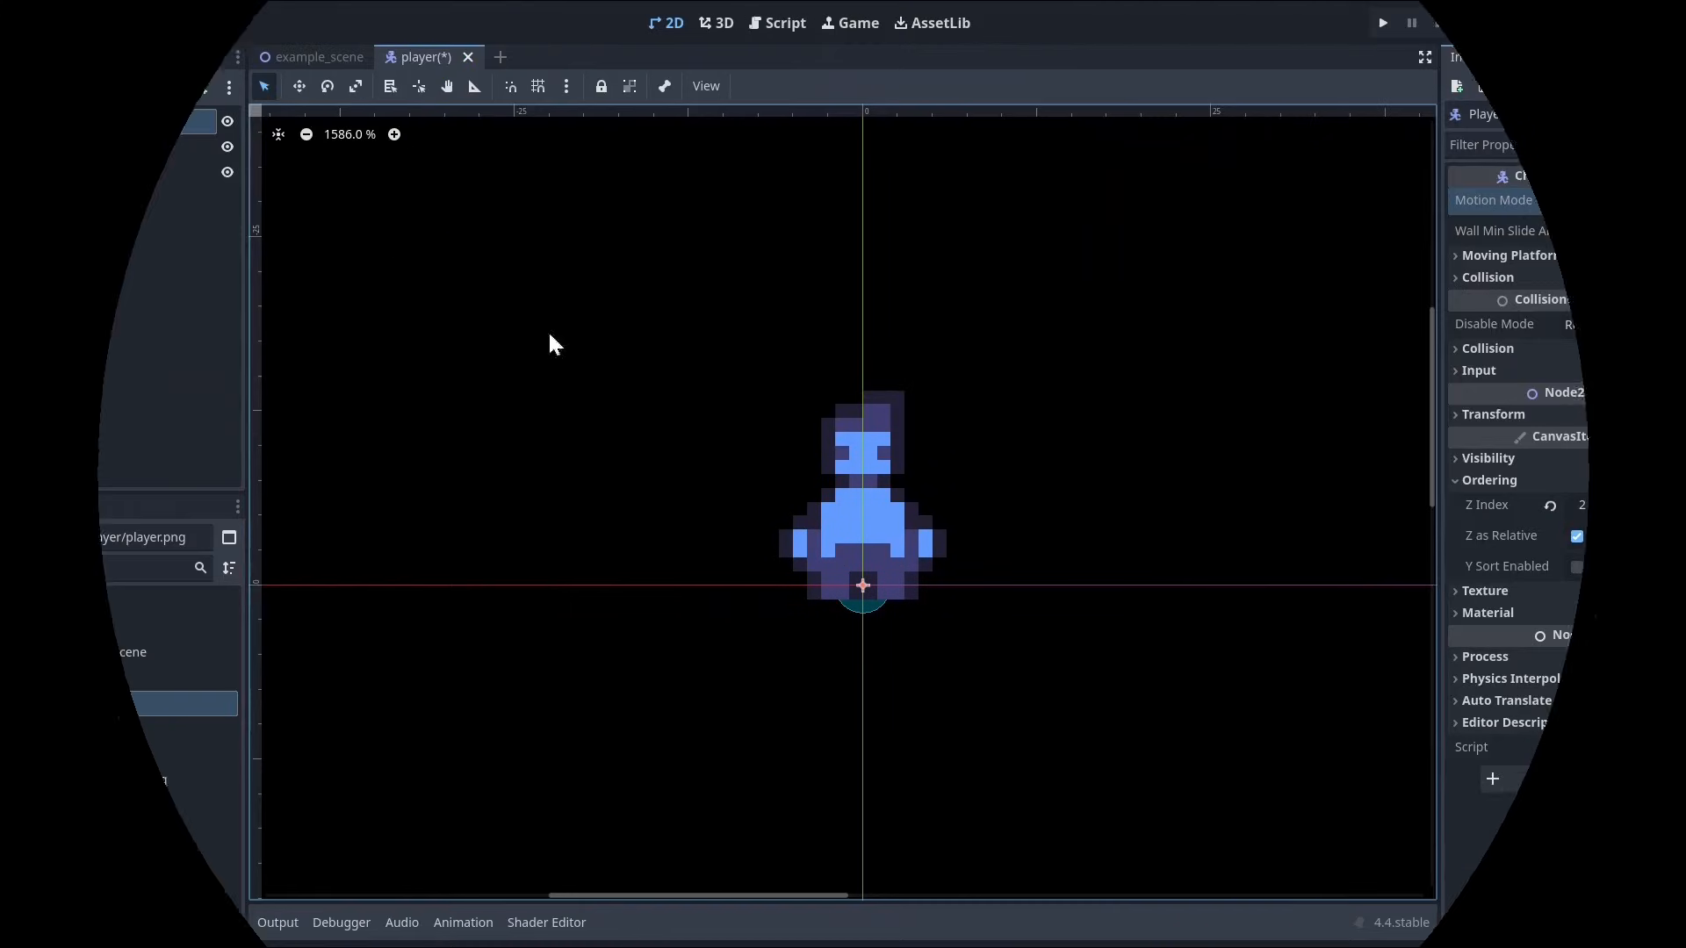
Step: Attach a new GDScript at res://player/player.gd to the Player root and delete its template functions
{"action": "left_click", "coordinate": [201, 87]}
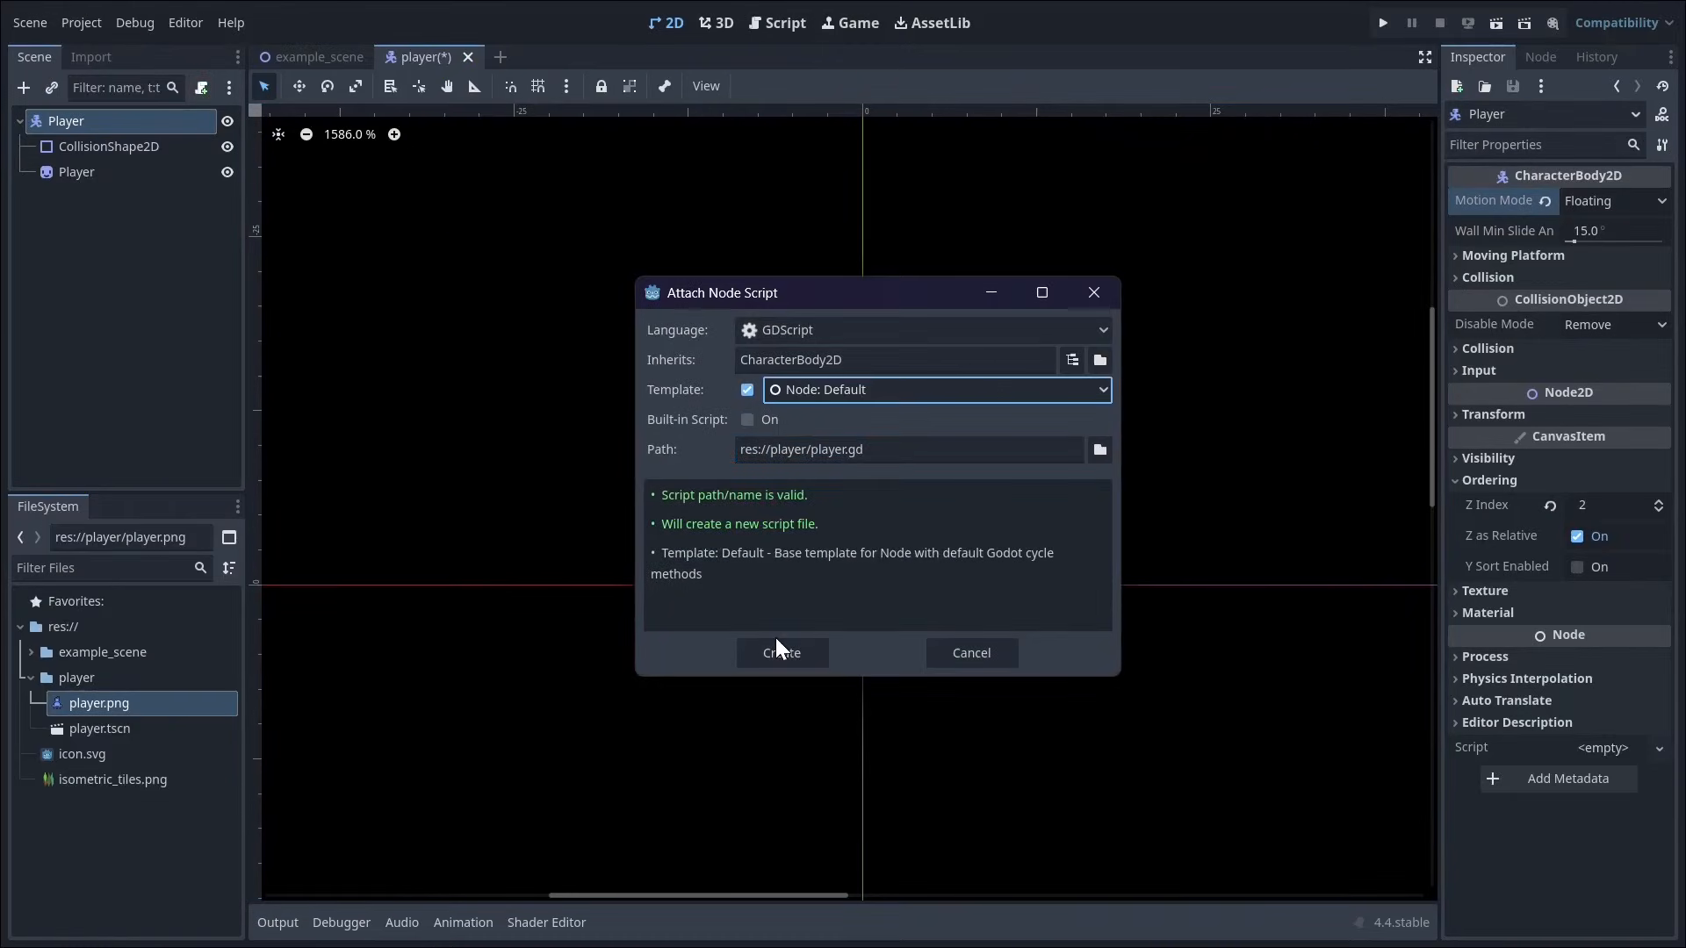
{"action": "left_click", "coordinate": [778, 641]}
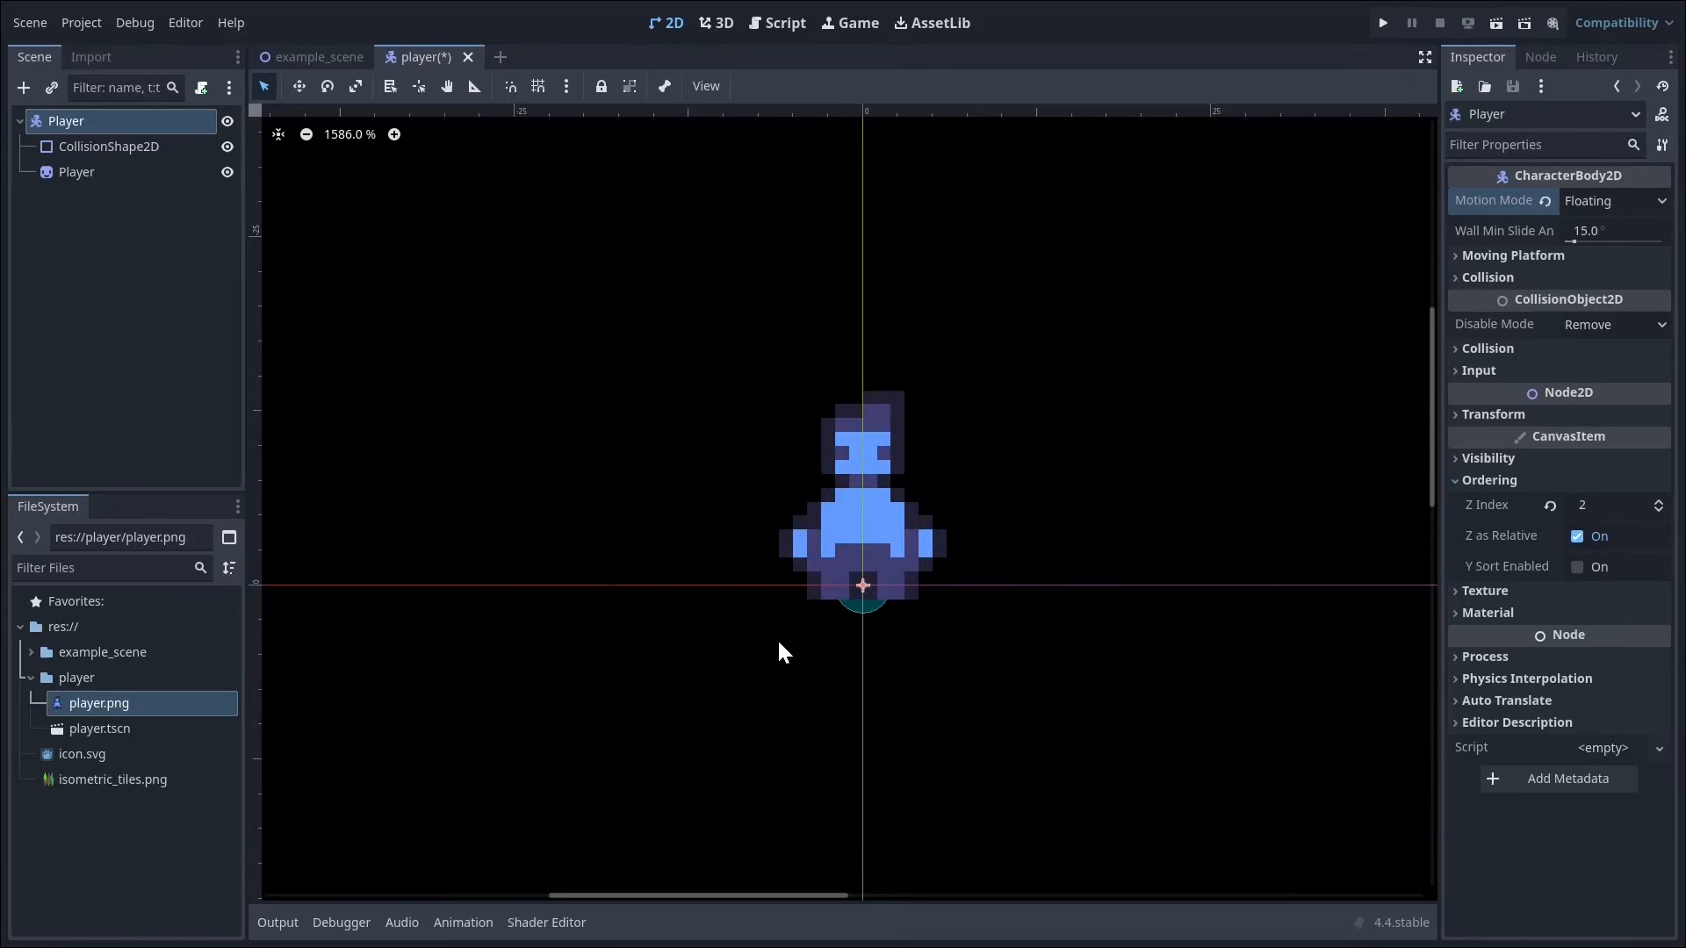
{"action": "left_click_drag", "start_coordinate": [768, 512], "coordinate": [702, 169]}
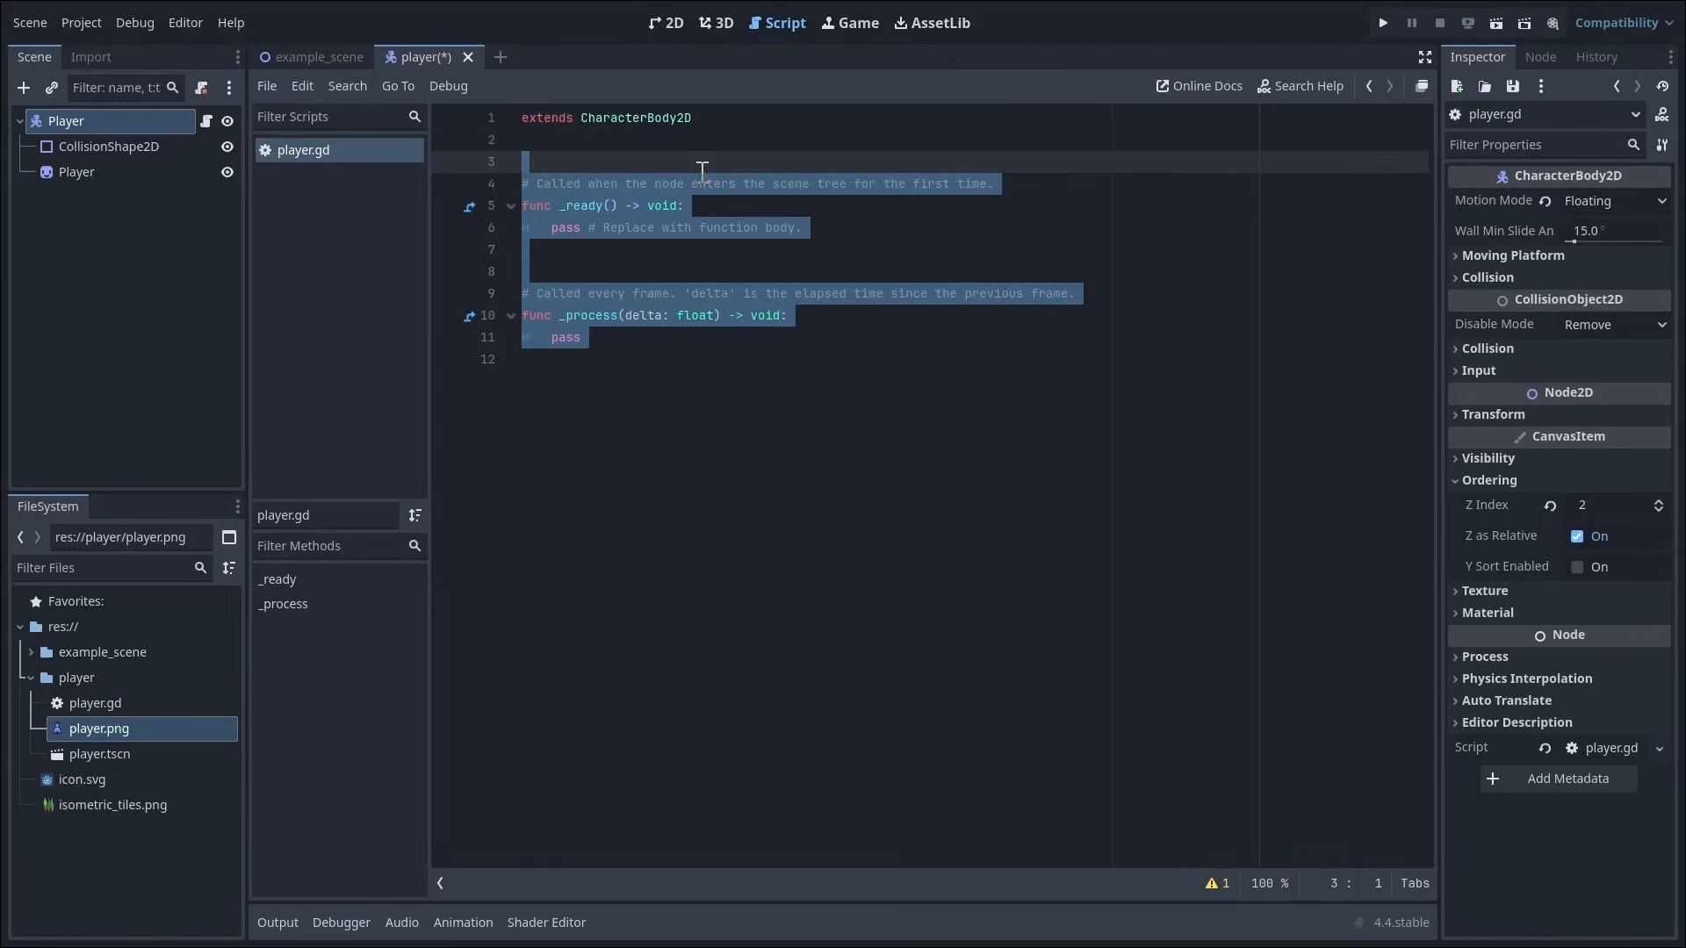
{"action": "key", "text": "BackSpace"}
Step: Add a _physics_process function that declares direction with Input.get_vector("ui_left", "ui_right", "ui_up", "ui_down")
{"action": "type", "text": "func _p"}
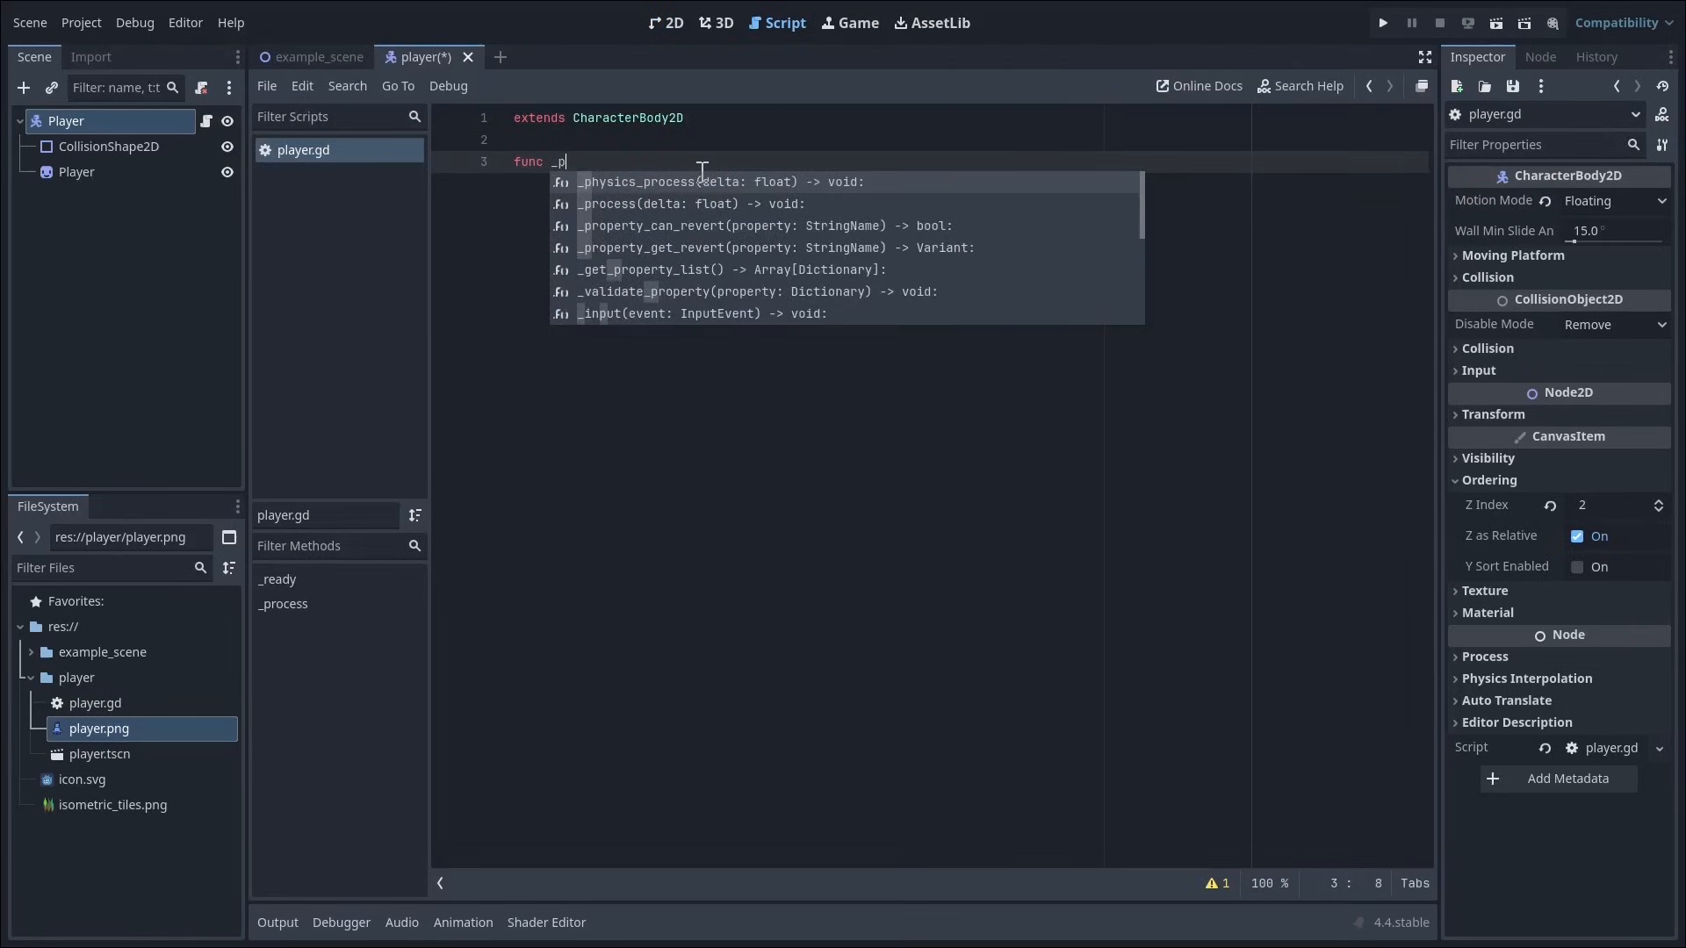
{"action": "key", "text": "Return"}
{"action": "key", "text": "Return"}
{"action": "type", "text": "var dire"}
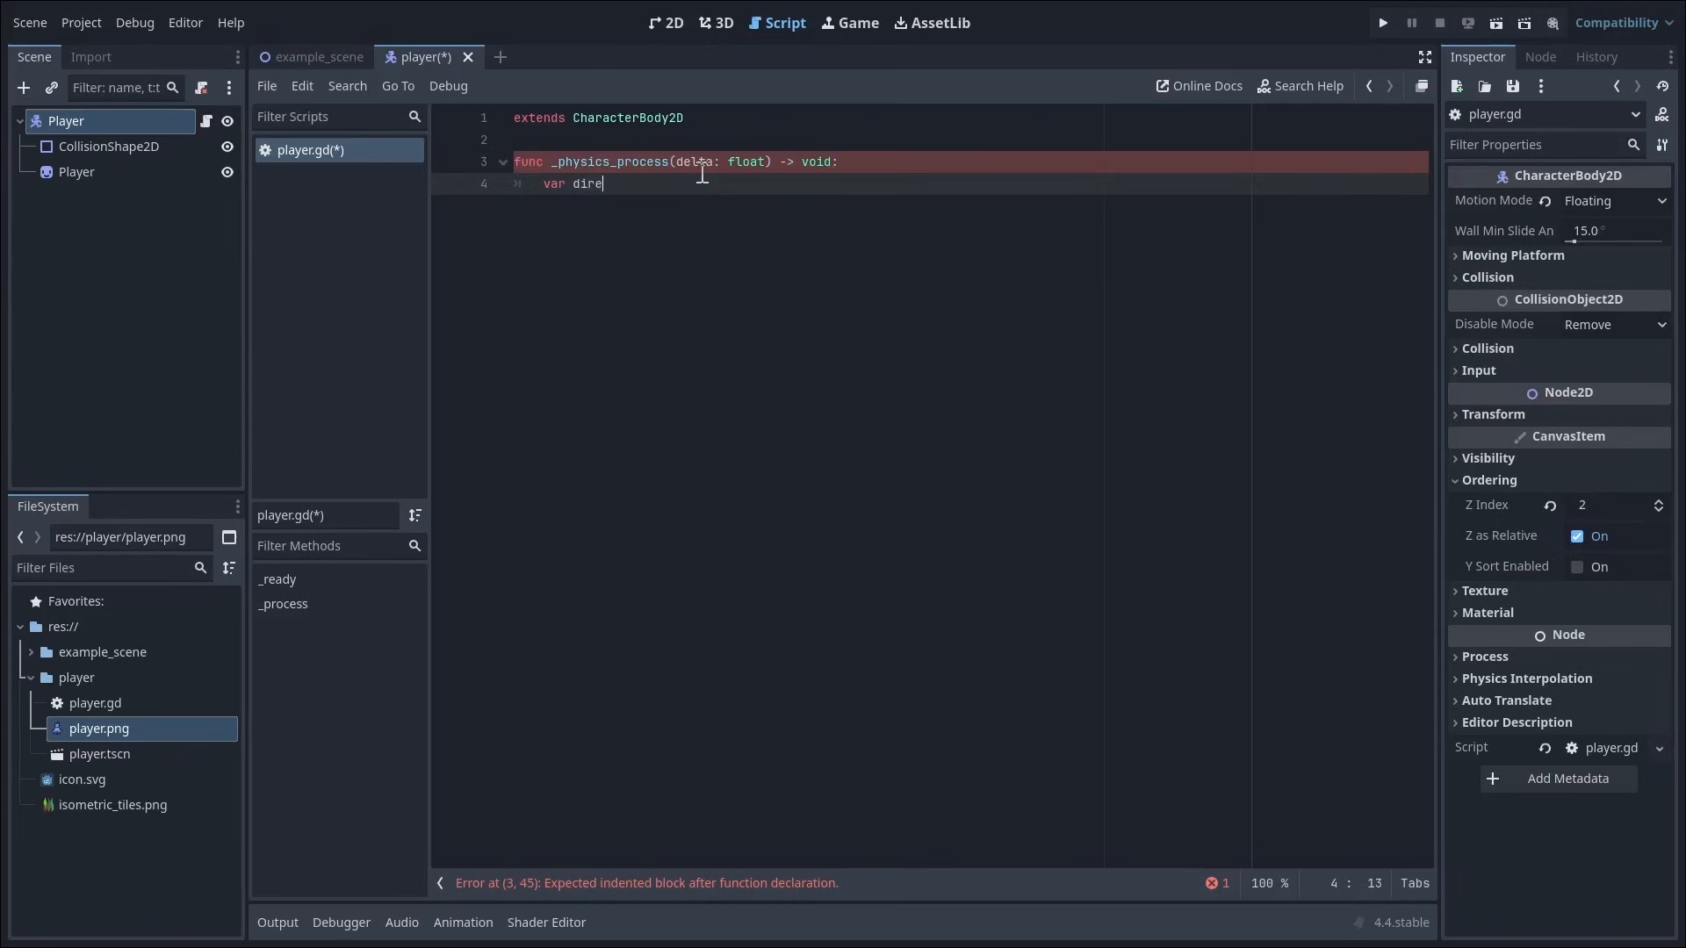
{"action": "type", "text": "ction :="}
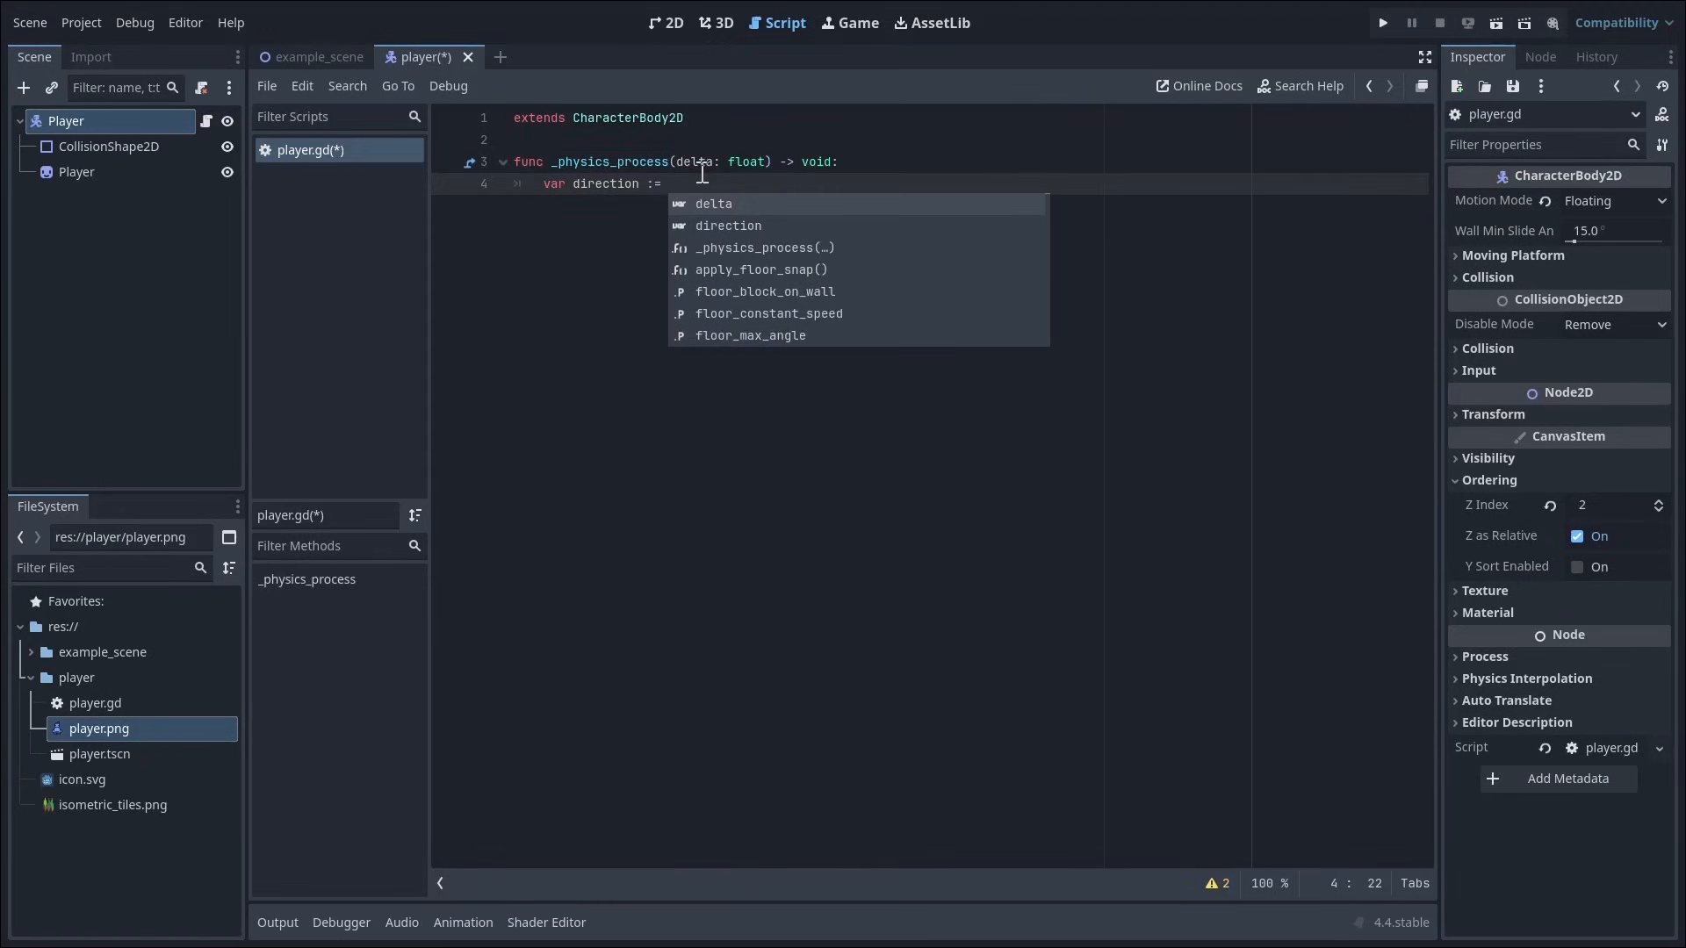
{"action": "type", "text": " Input.get_vec"}
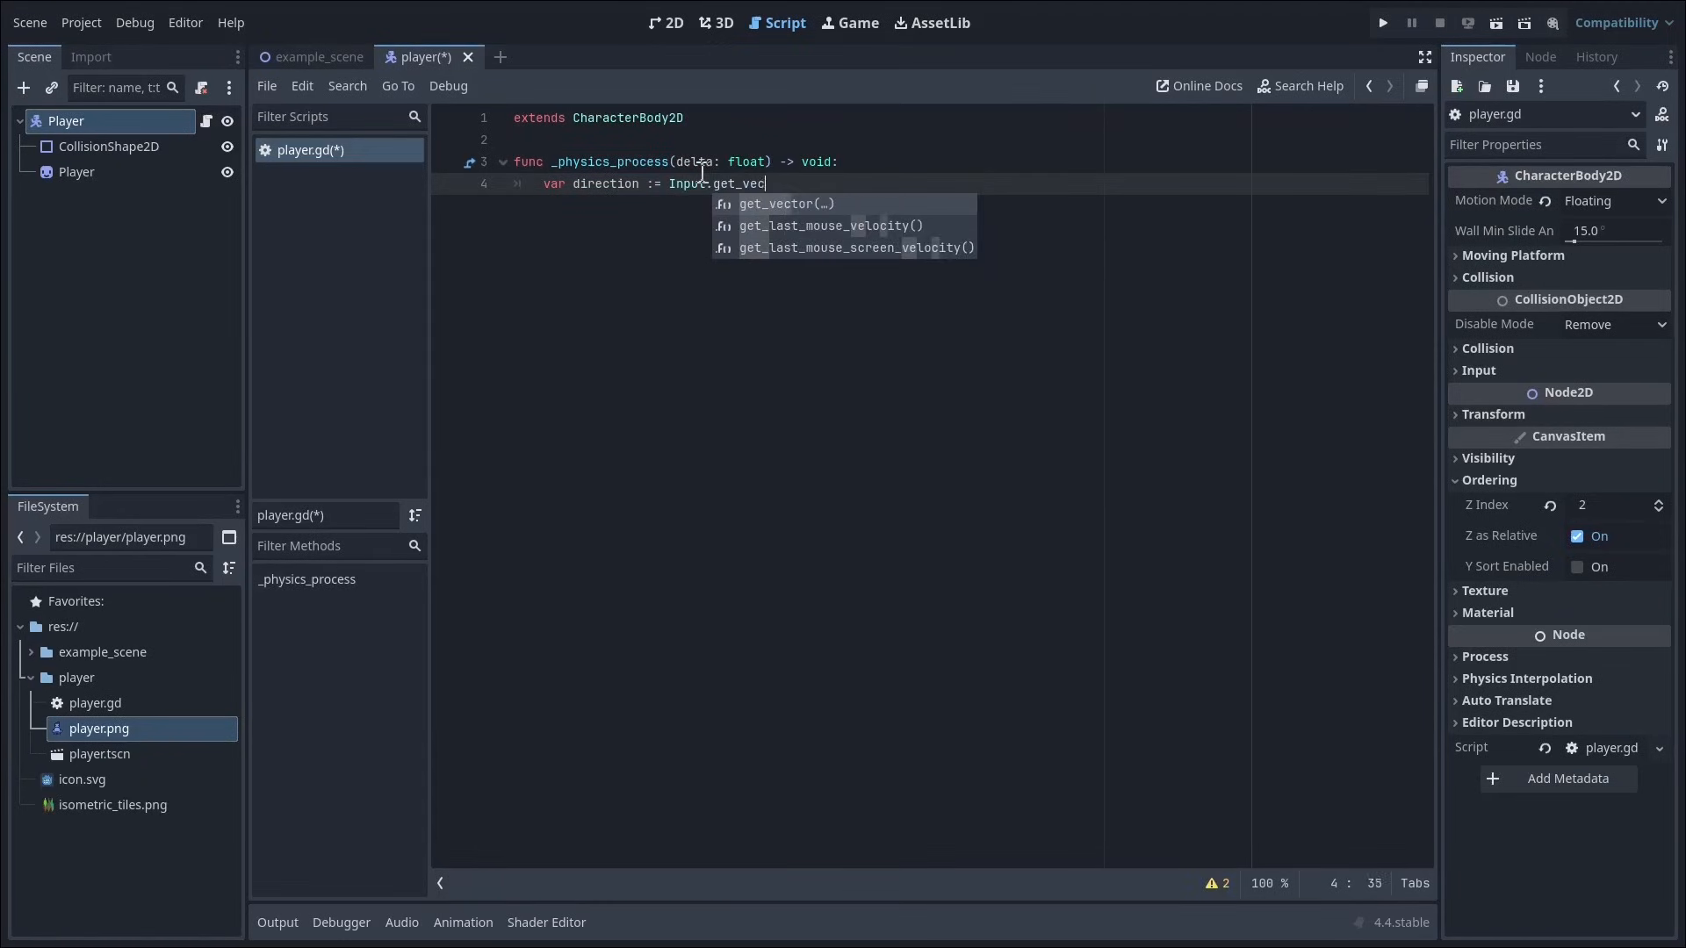
{"action": "key", "text": "Return"}
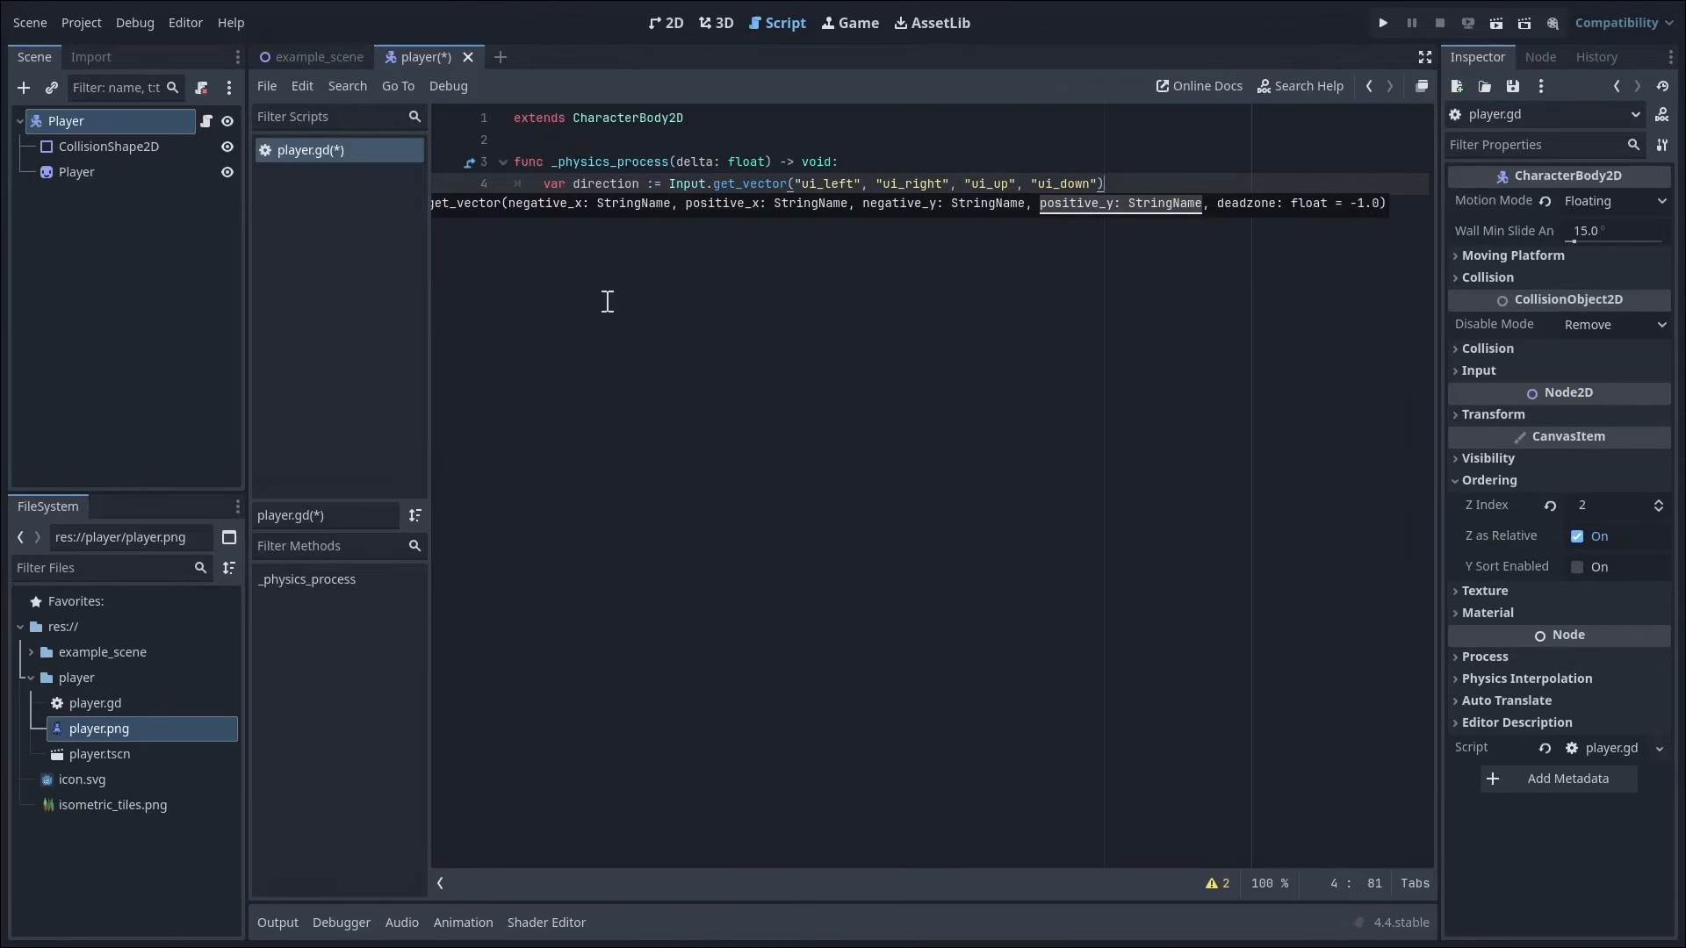
Step: Add the condition if direction != Vector2.ZERO that sets velocity = direction * 16.0
{"action": "key", "text": "Return"}
{"action": "type", "text": "if direct"}
{"action": "type", "text": "ion !"}
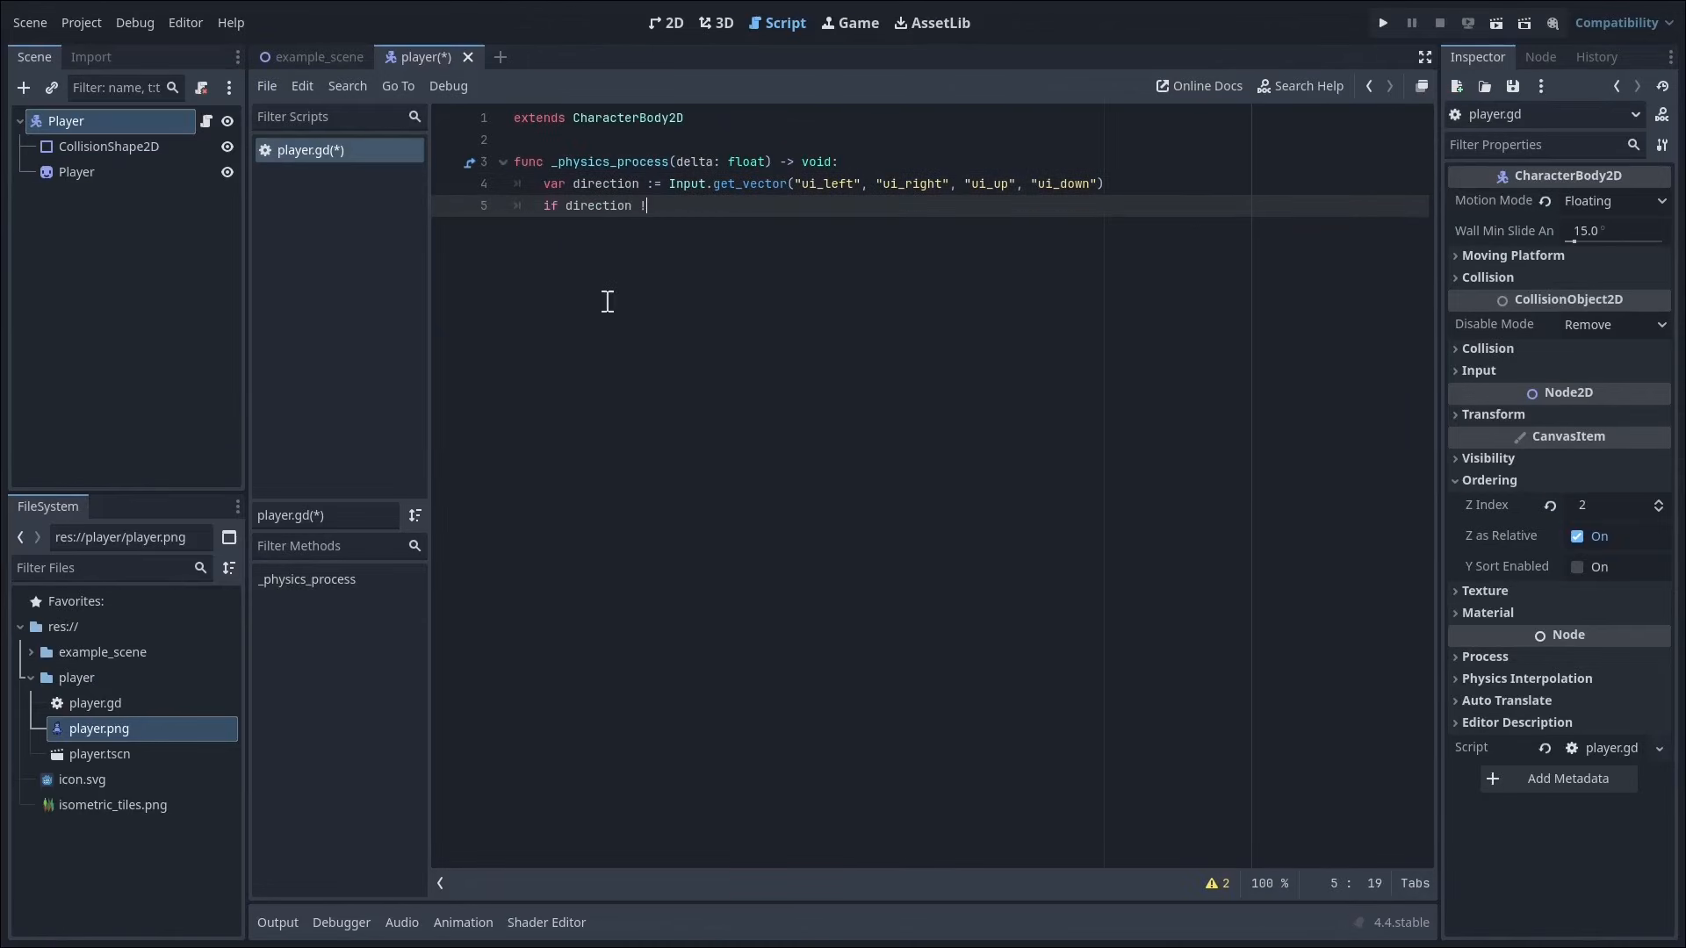
{"action": "type", "text": "= Vector2.ZER"}
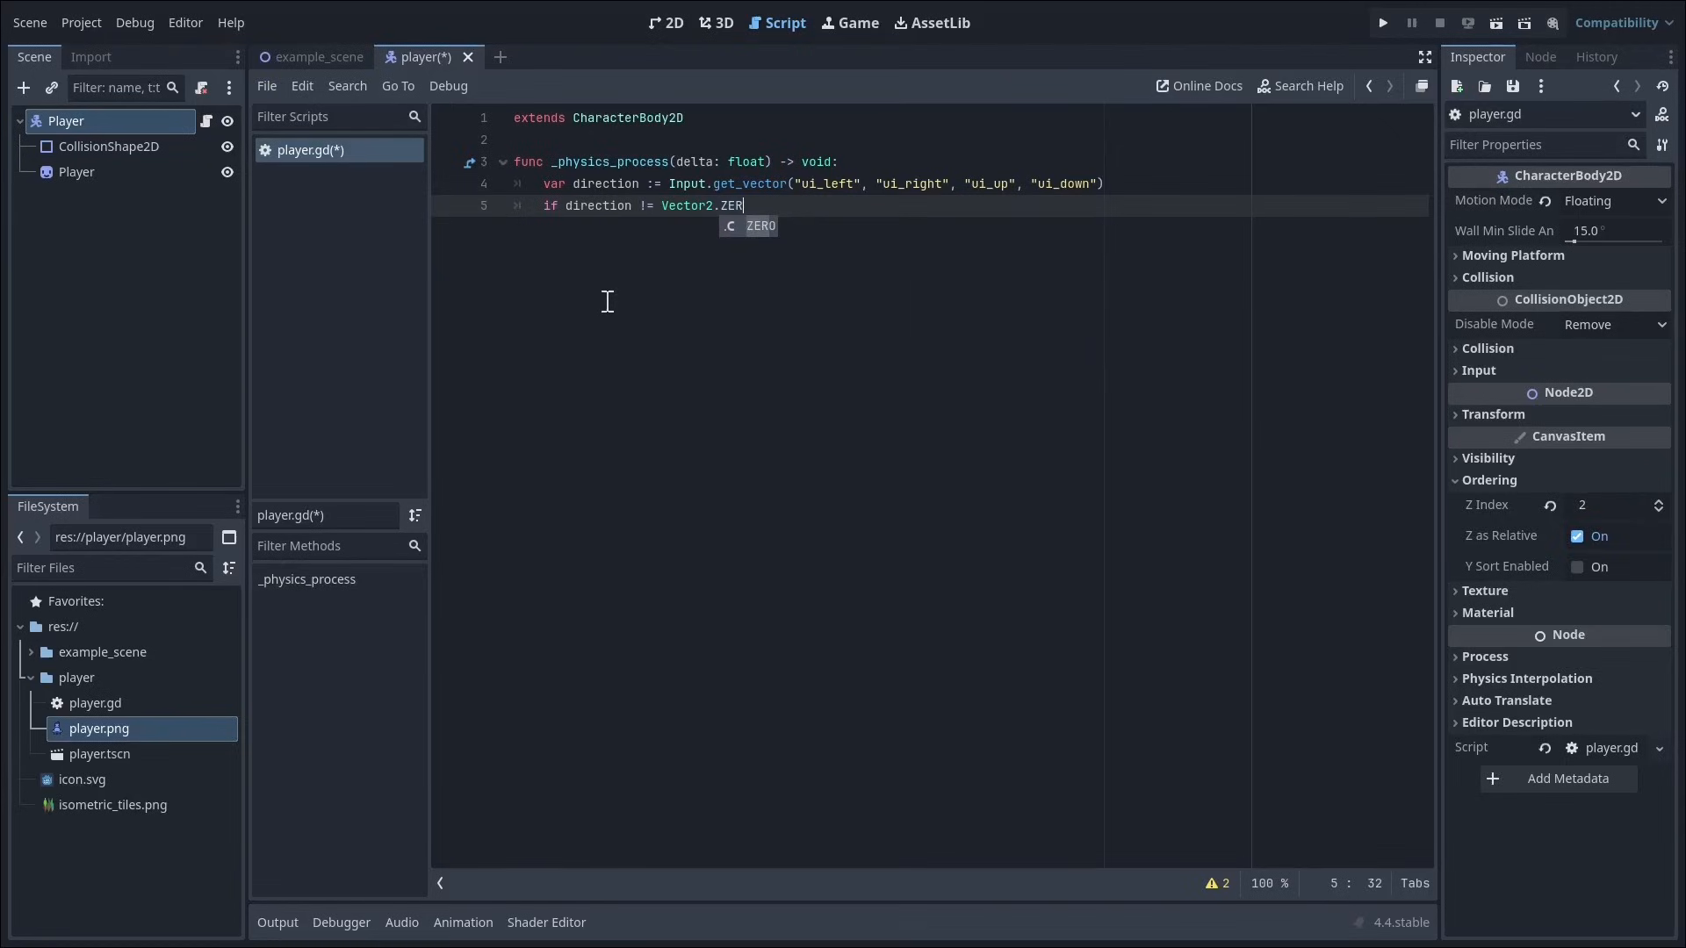
{"action": "type", "text": "O:"}
{"action": "key", "text": "Return"}
{"action": "type", "text": "velocity"}
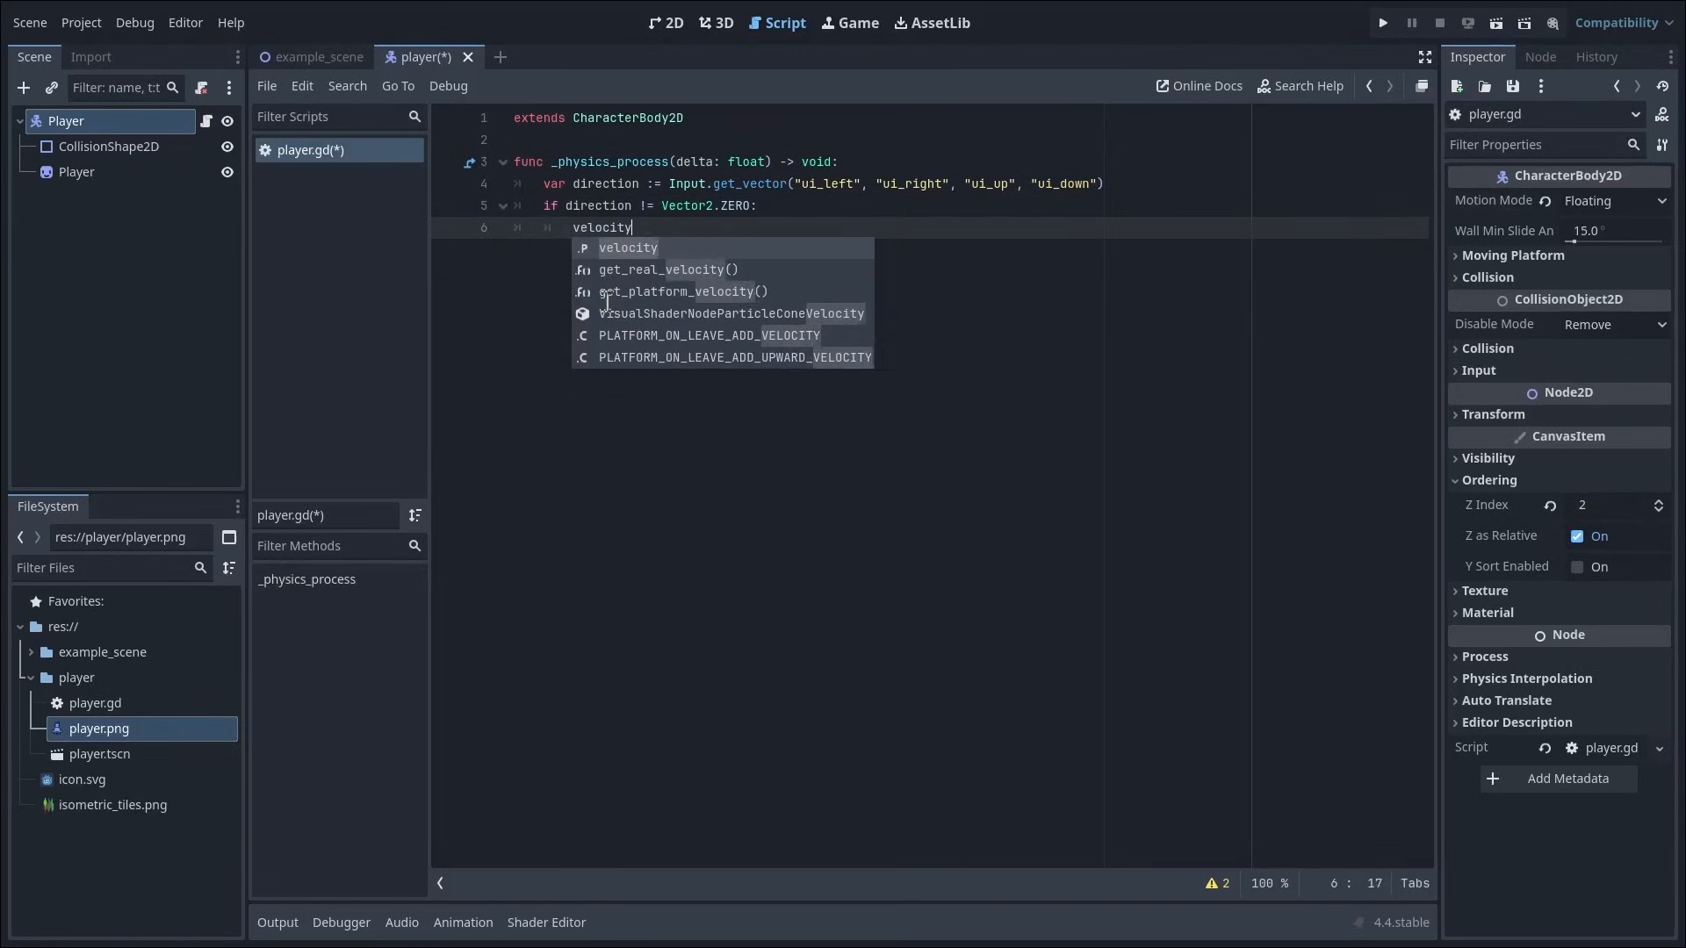
{"action": "type", "text": " = direction * "}
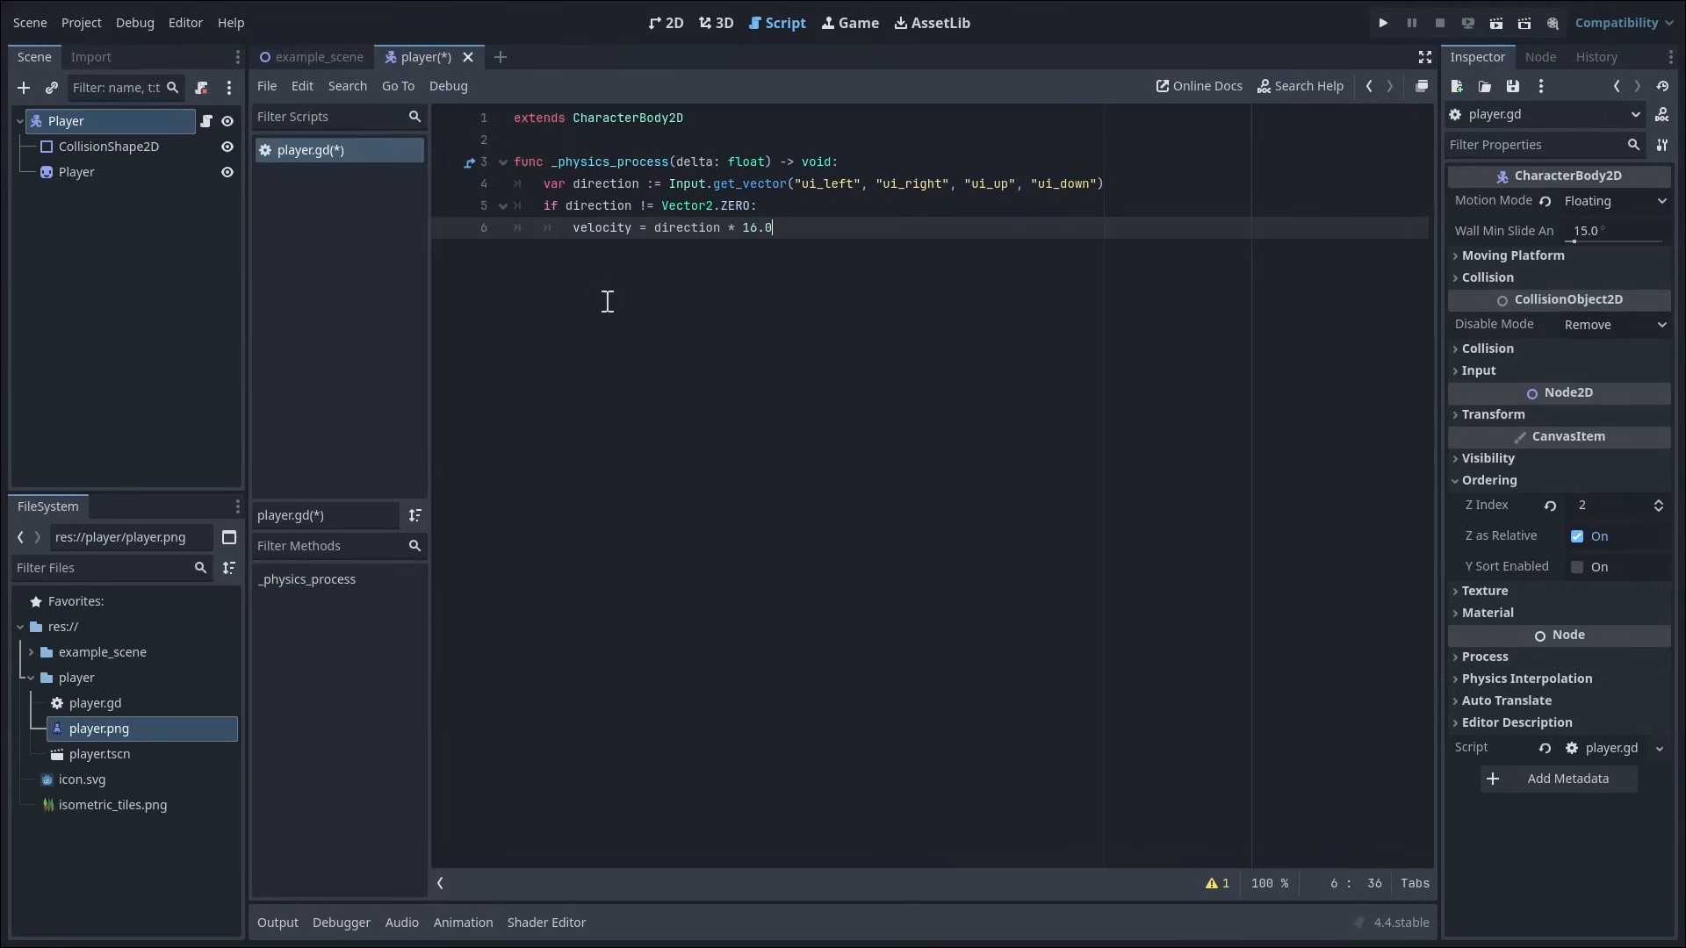
{"action": "type", "text": "16.0"}
Step: Add an else branch that sets velocity = Vector2.ZERO
{"action": "key", "text": "Return"}
{"action": "type", "text": "else:"}
{"action": "key", "text": "Return"}
{"action": "type", "text": "v"}
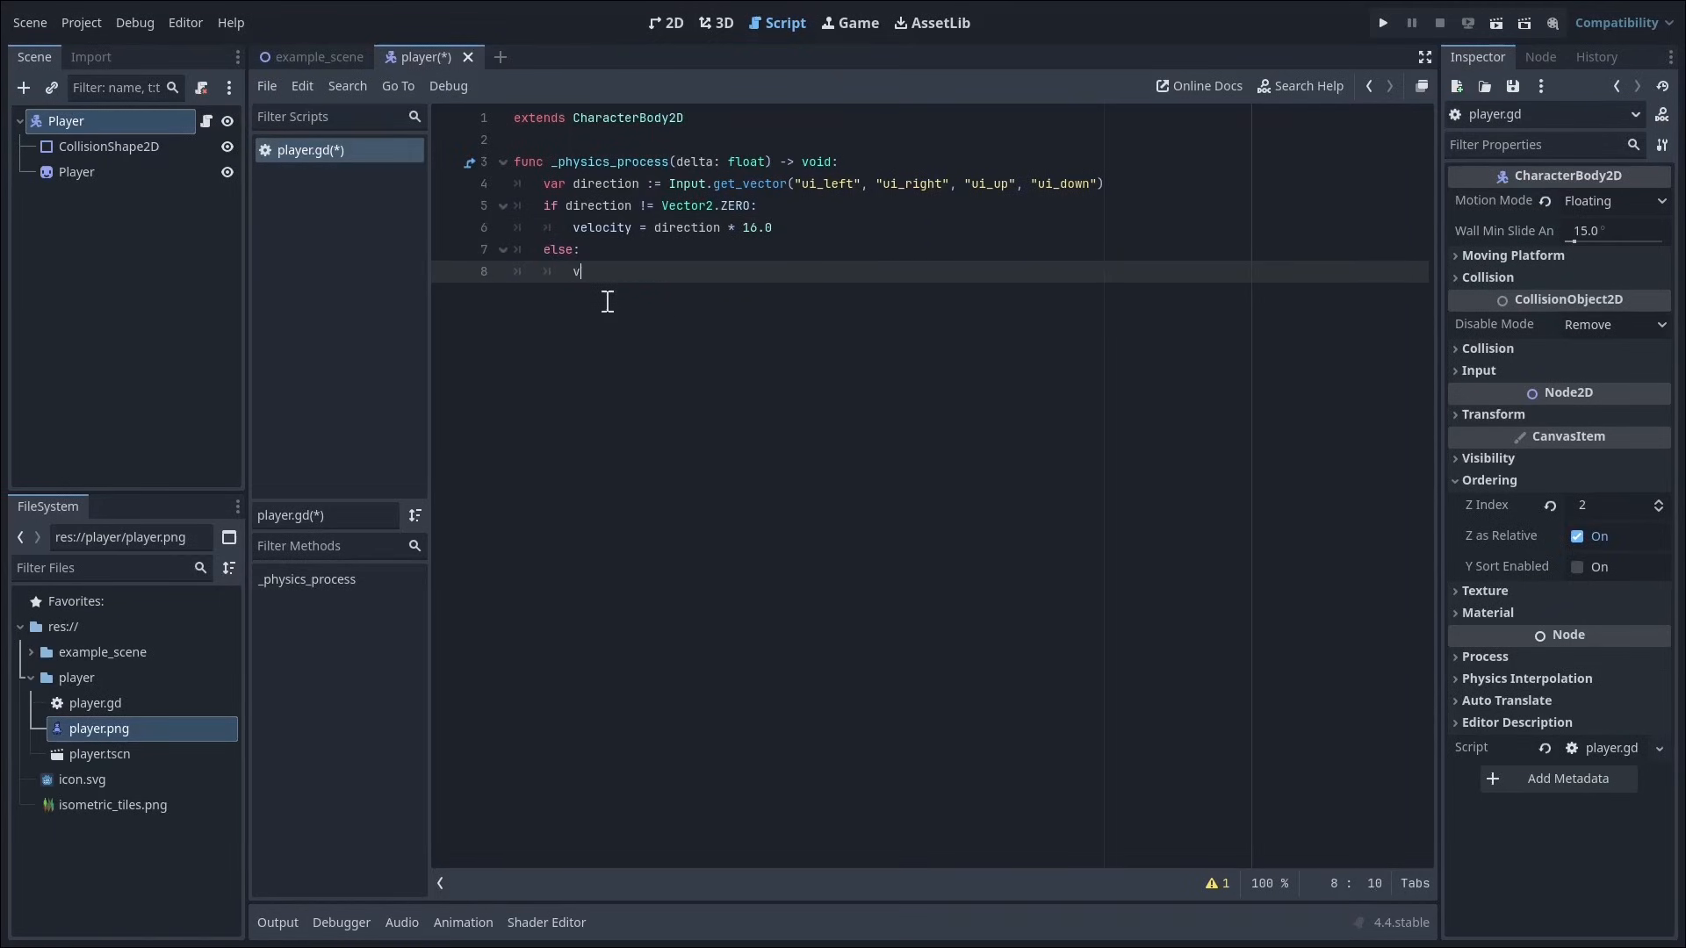
{"action": "type", "text": "elocity = Vector2"}
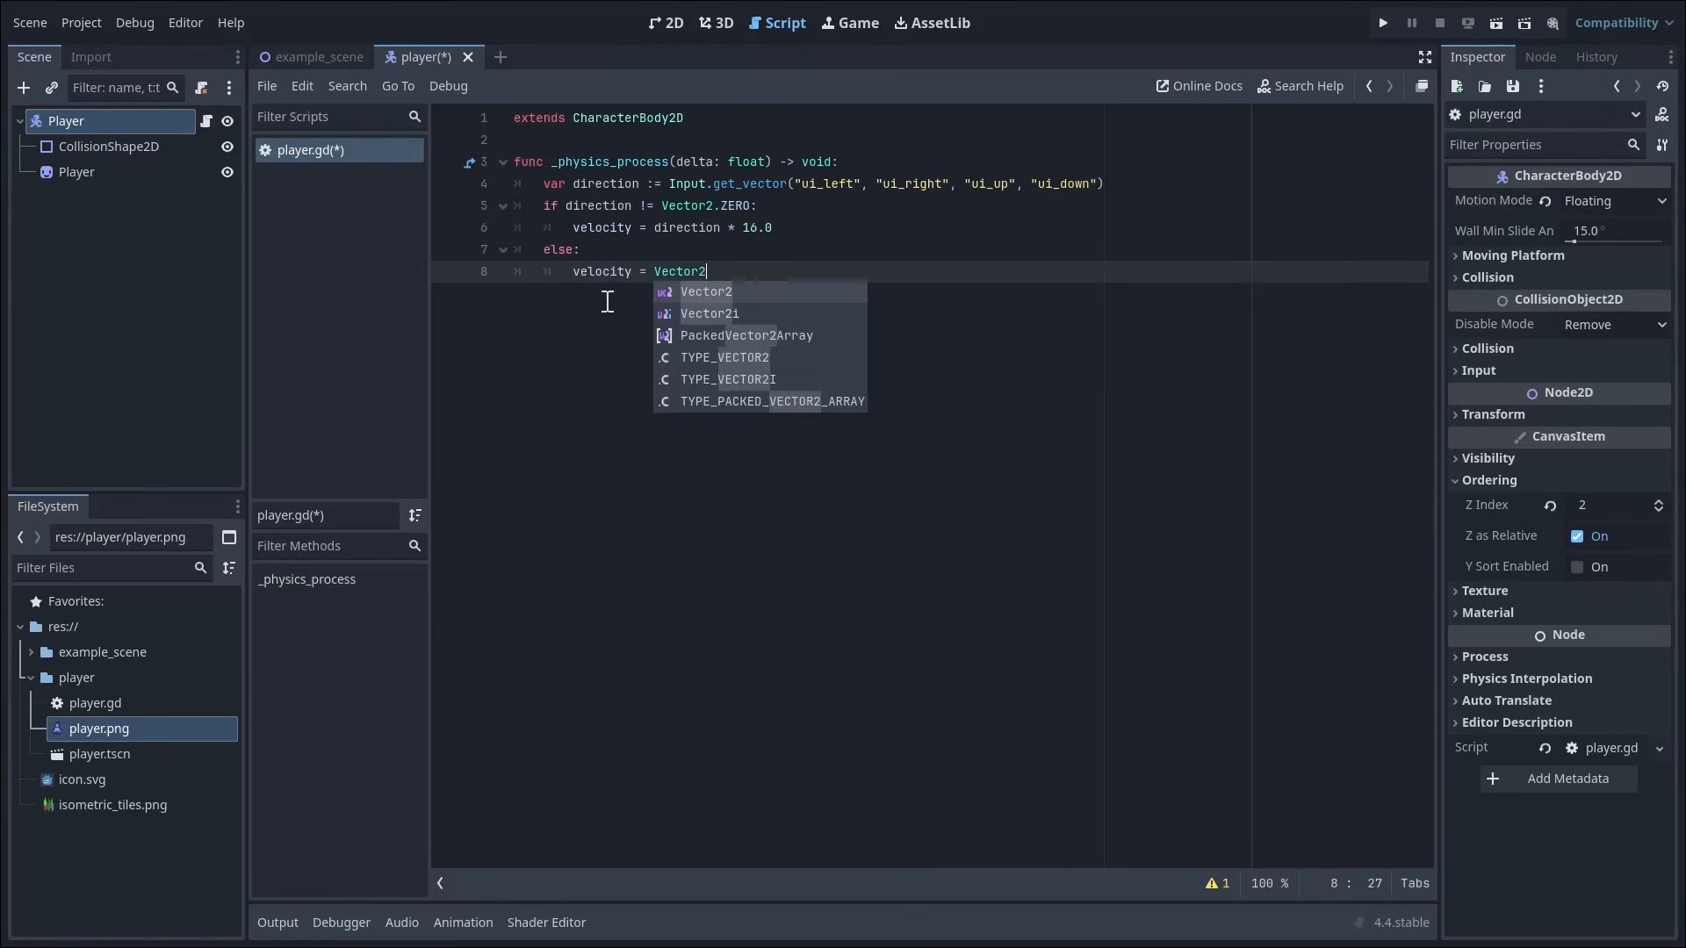
{"action": "type", "text": ".ZERO"}
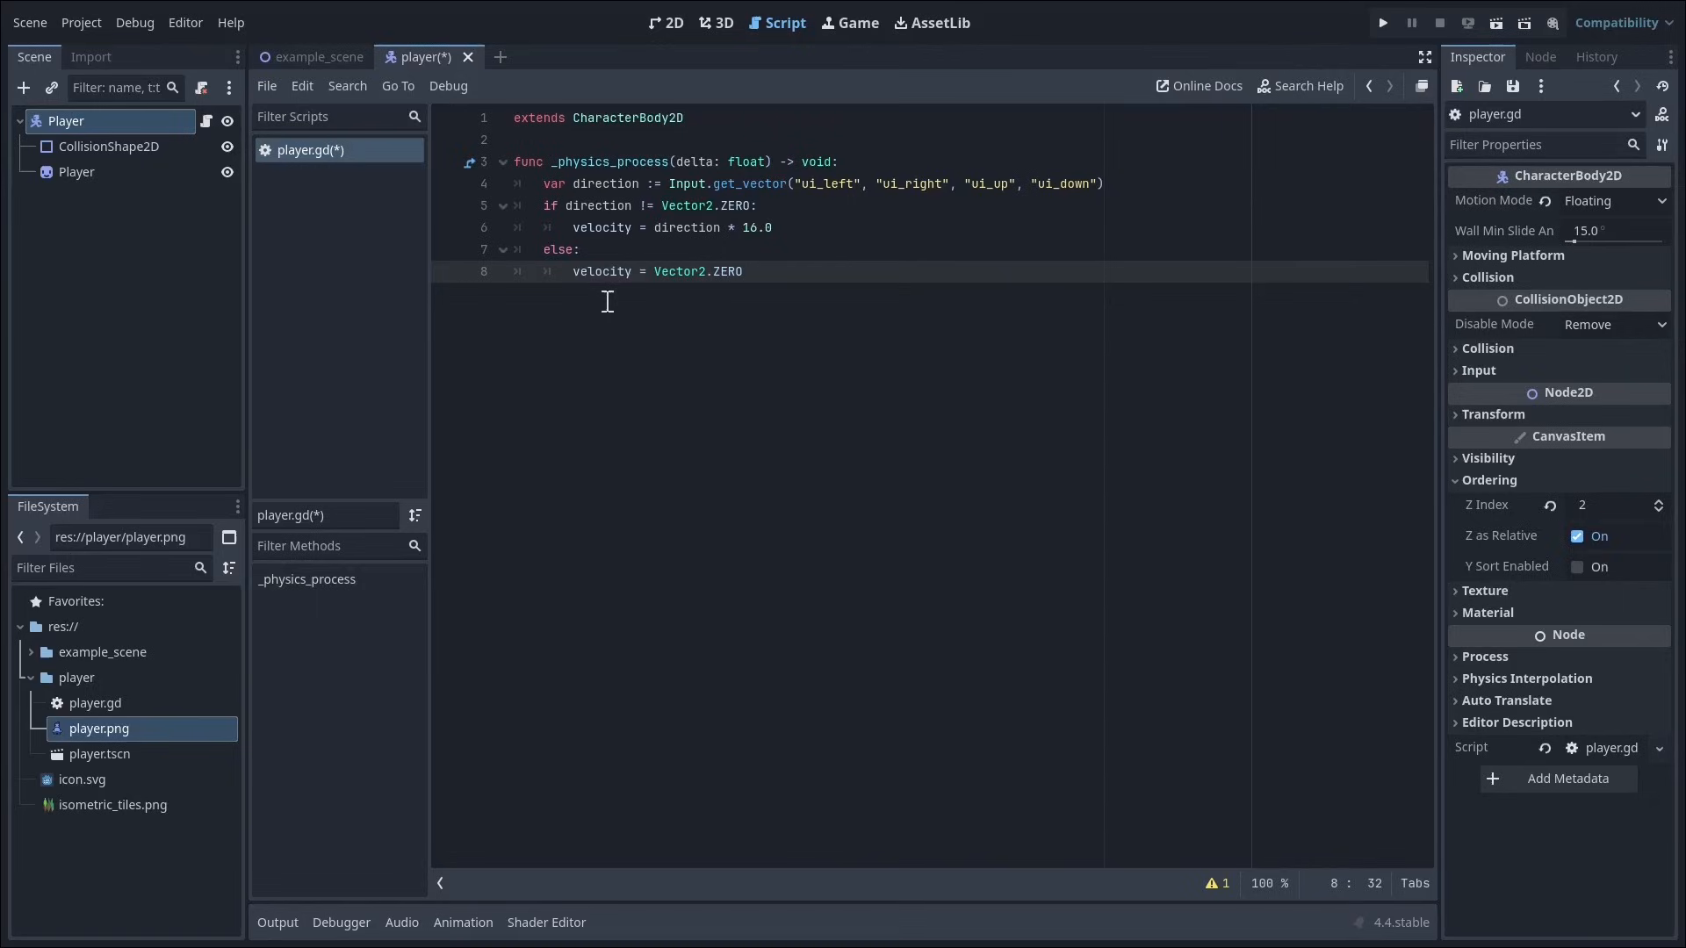
Step: Call move_and_slide() at the end of _physics_process, outside the else branch, and save the script
{"action": "key", "text": "Return"}
{"action": "type", "text": "move"}
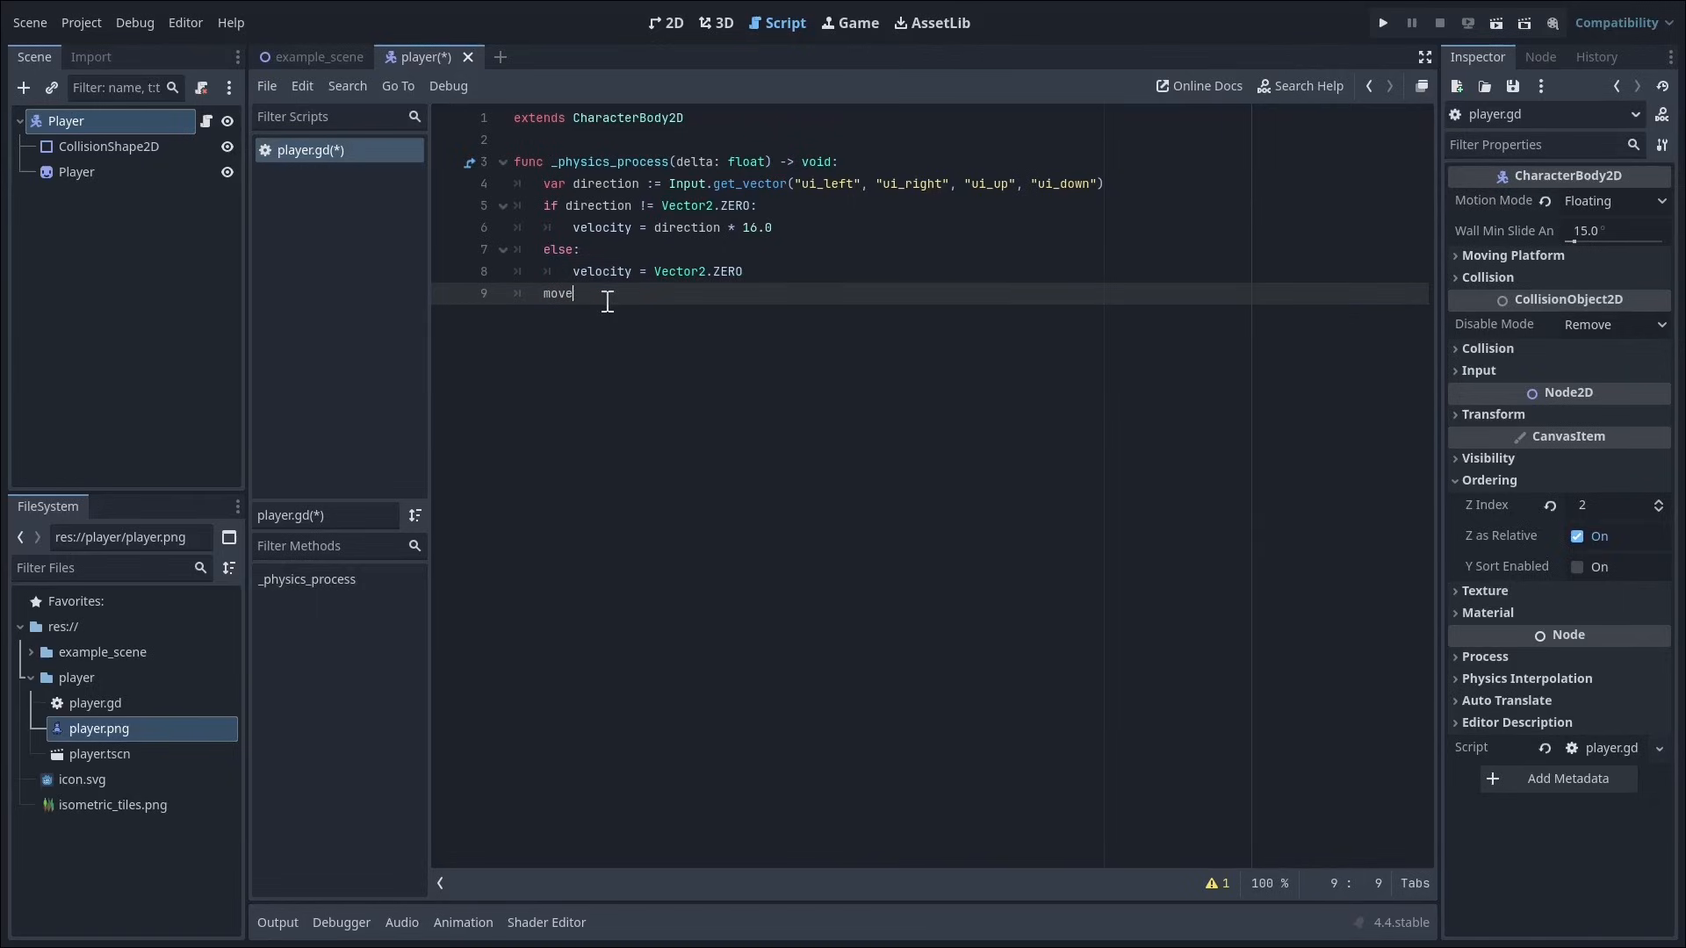
{"action": "type", "text": "_and"}
{"action": "key", "text": "Return"}
{"action": "key", "text": "ctrl+s"}
Step: Return to example_scene in the 2D workspace and place an instance of player.tscn on the middle grass platform
{"action": "left_click", "coordinate": [302, 51]}
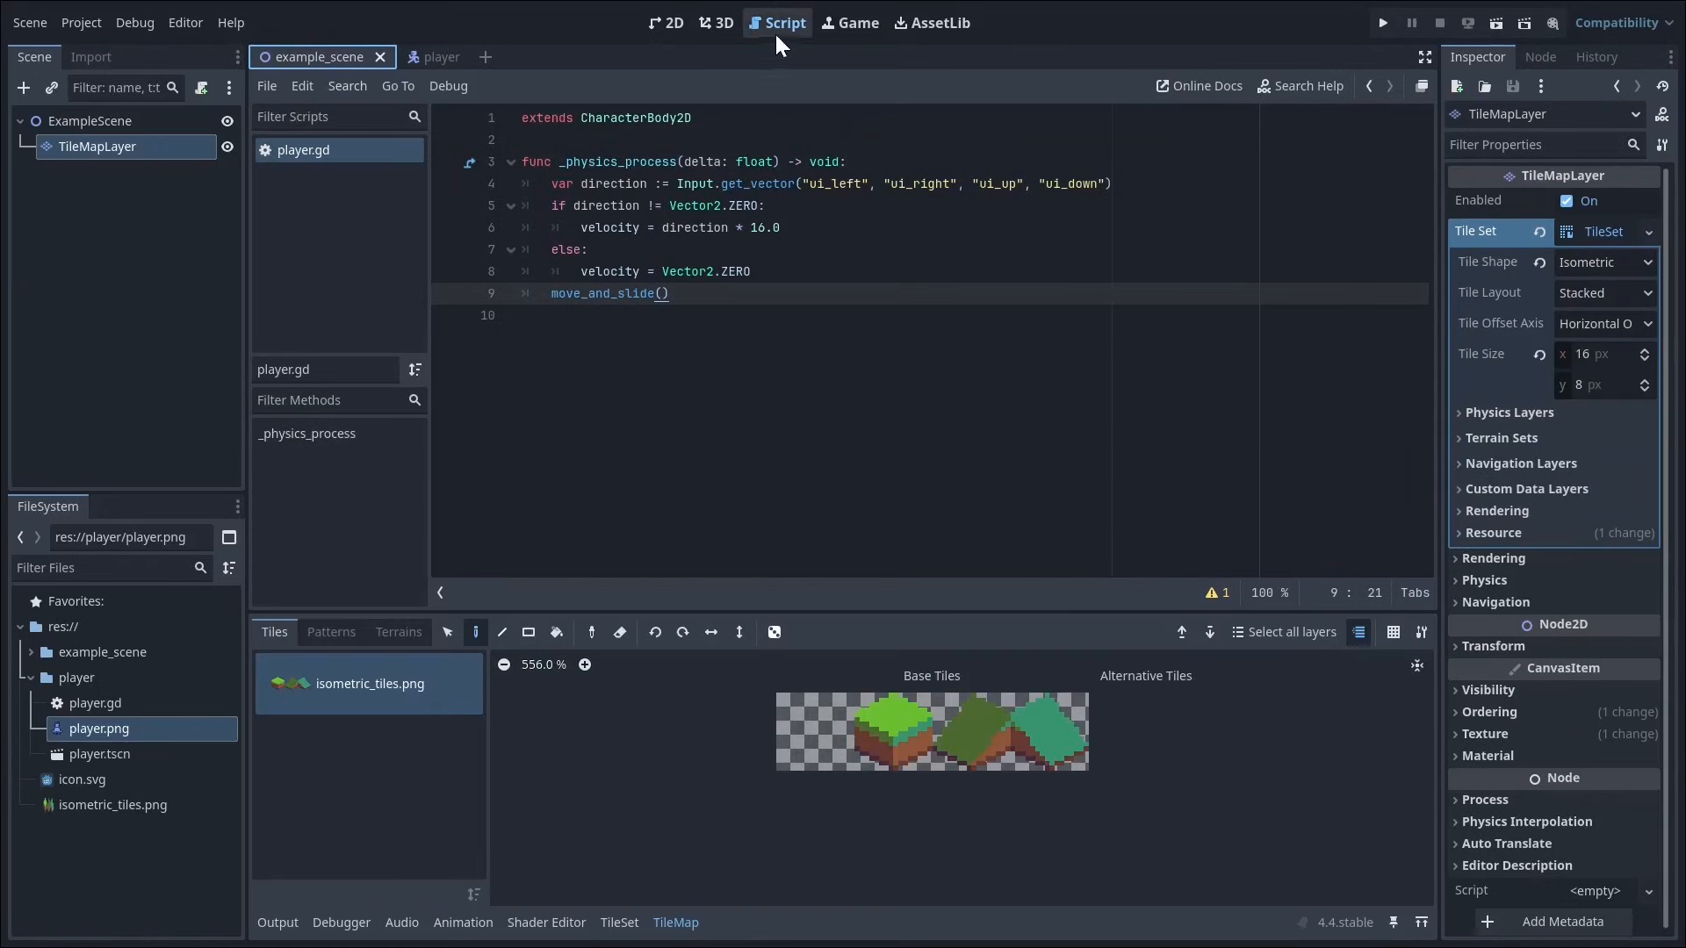
{"action": "left_click", "coordinate": [667, 21]}
{"action": "left_click_drag", "start_coordinate": [100, 754], "coordinate": [874, 373]}
{"action": "left_click", "coordinate": [924, 226]}
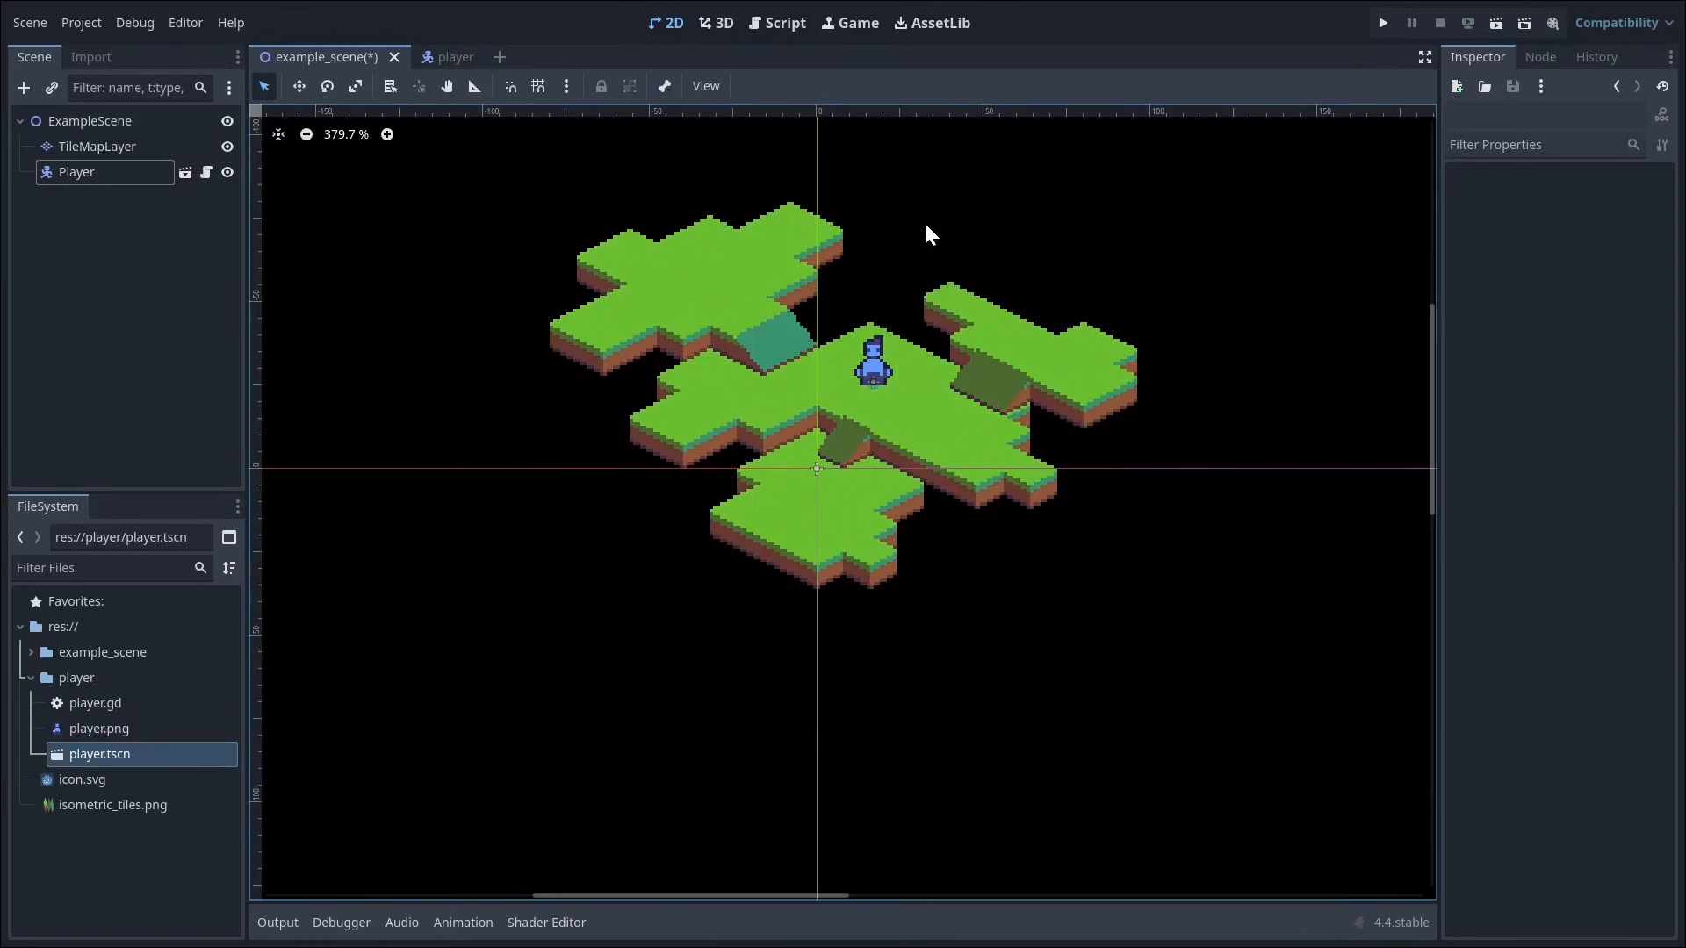
{"action": "scroll", "coordinate": [714, 453], "scroll_direction": "up", "scroll_amount": 2}
{"action": "middle_click_drag", "start_coordinate": [709, 490], "coordinate": [702, 585]}
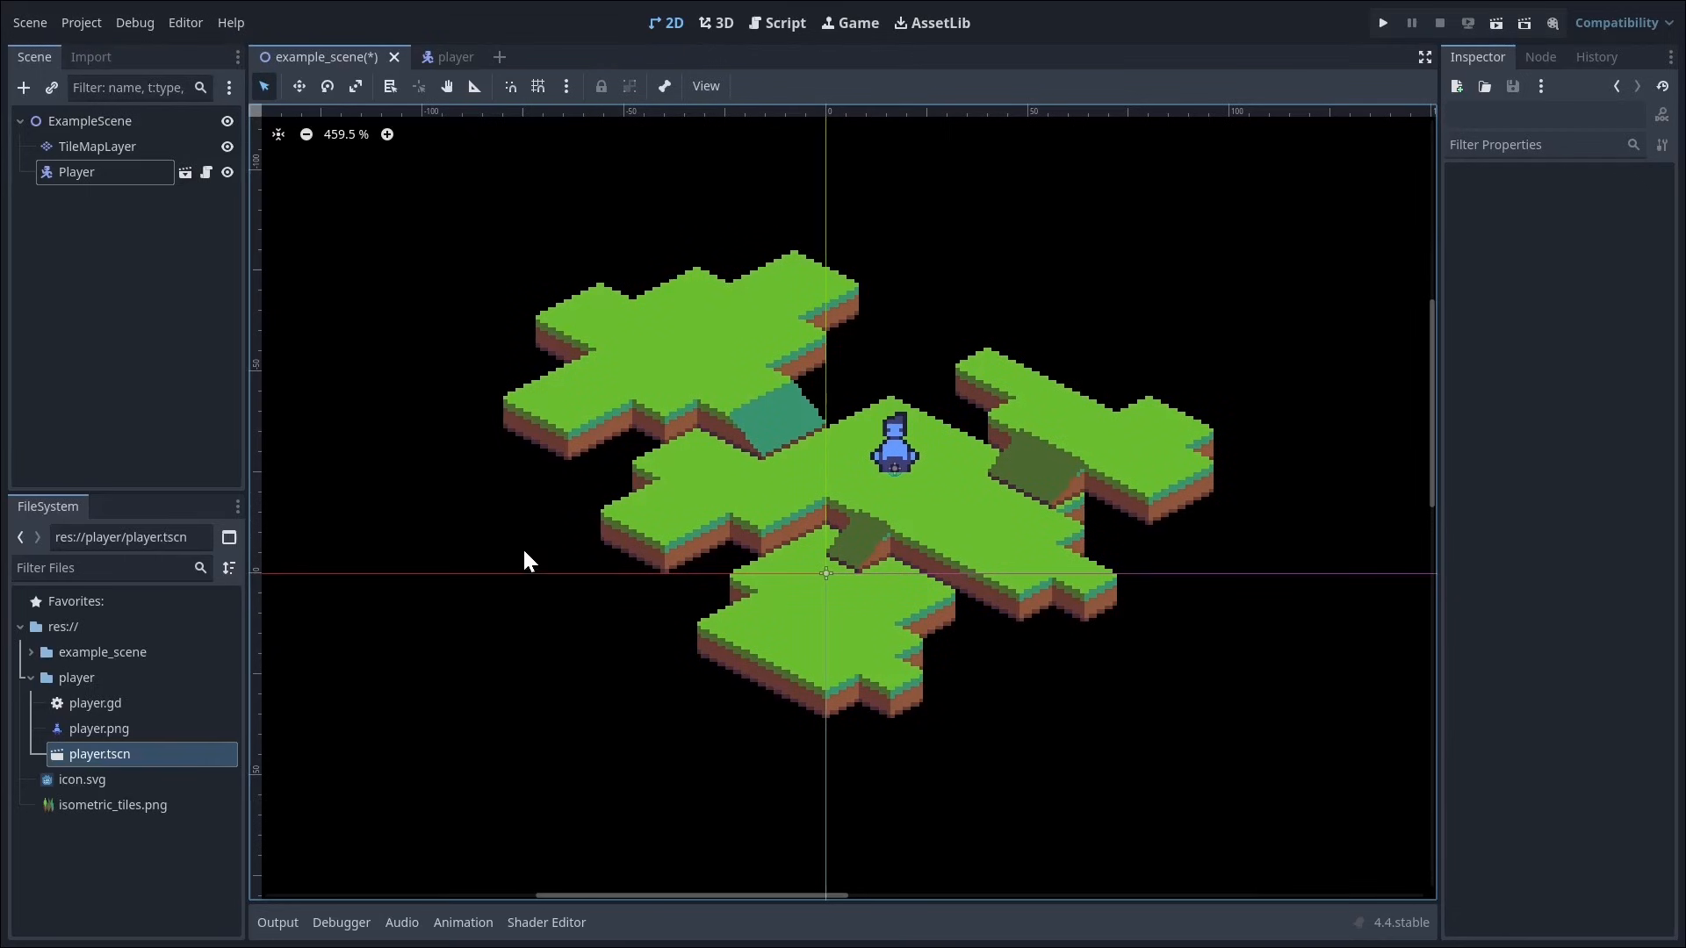
Step: Add a Camera2D node as a child of the Player instance
{"action": "left_click", "coordinate": [70, 169]}
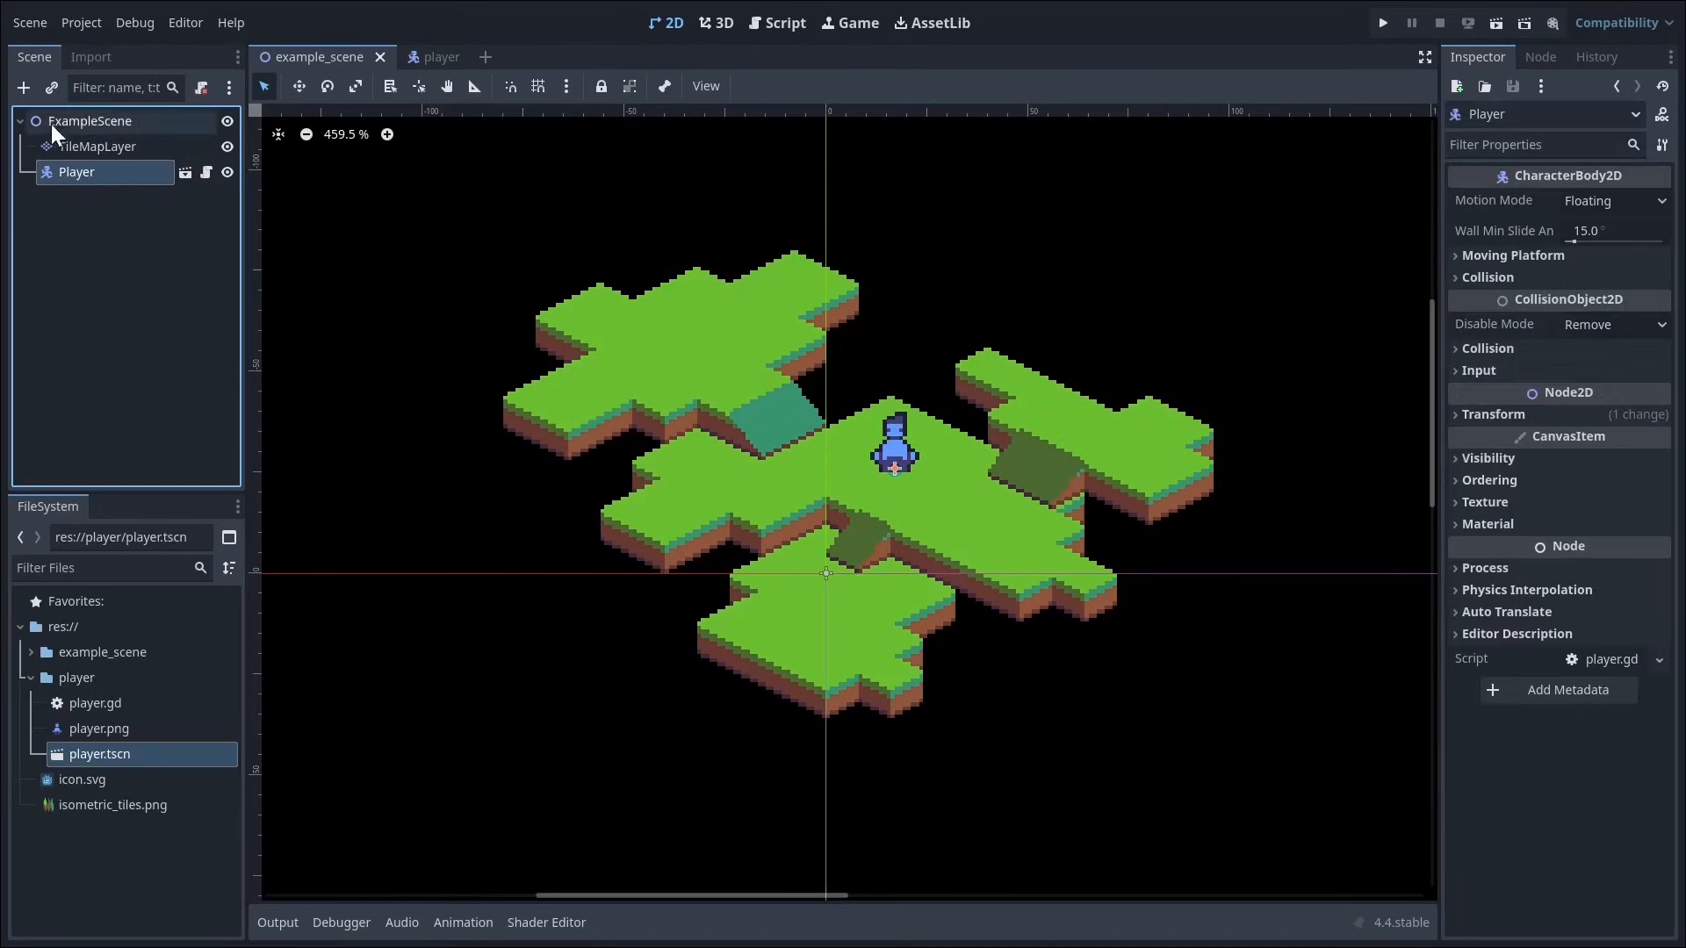
{"action": "left_click", "coordinate": [26, 88]}
{"action": "type", "text": "camera2d"}
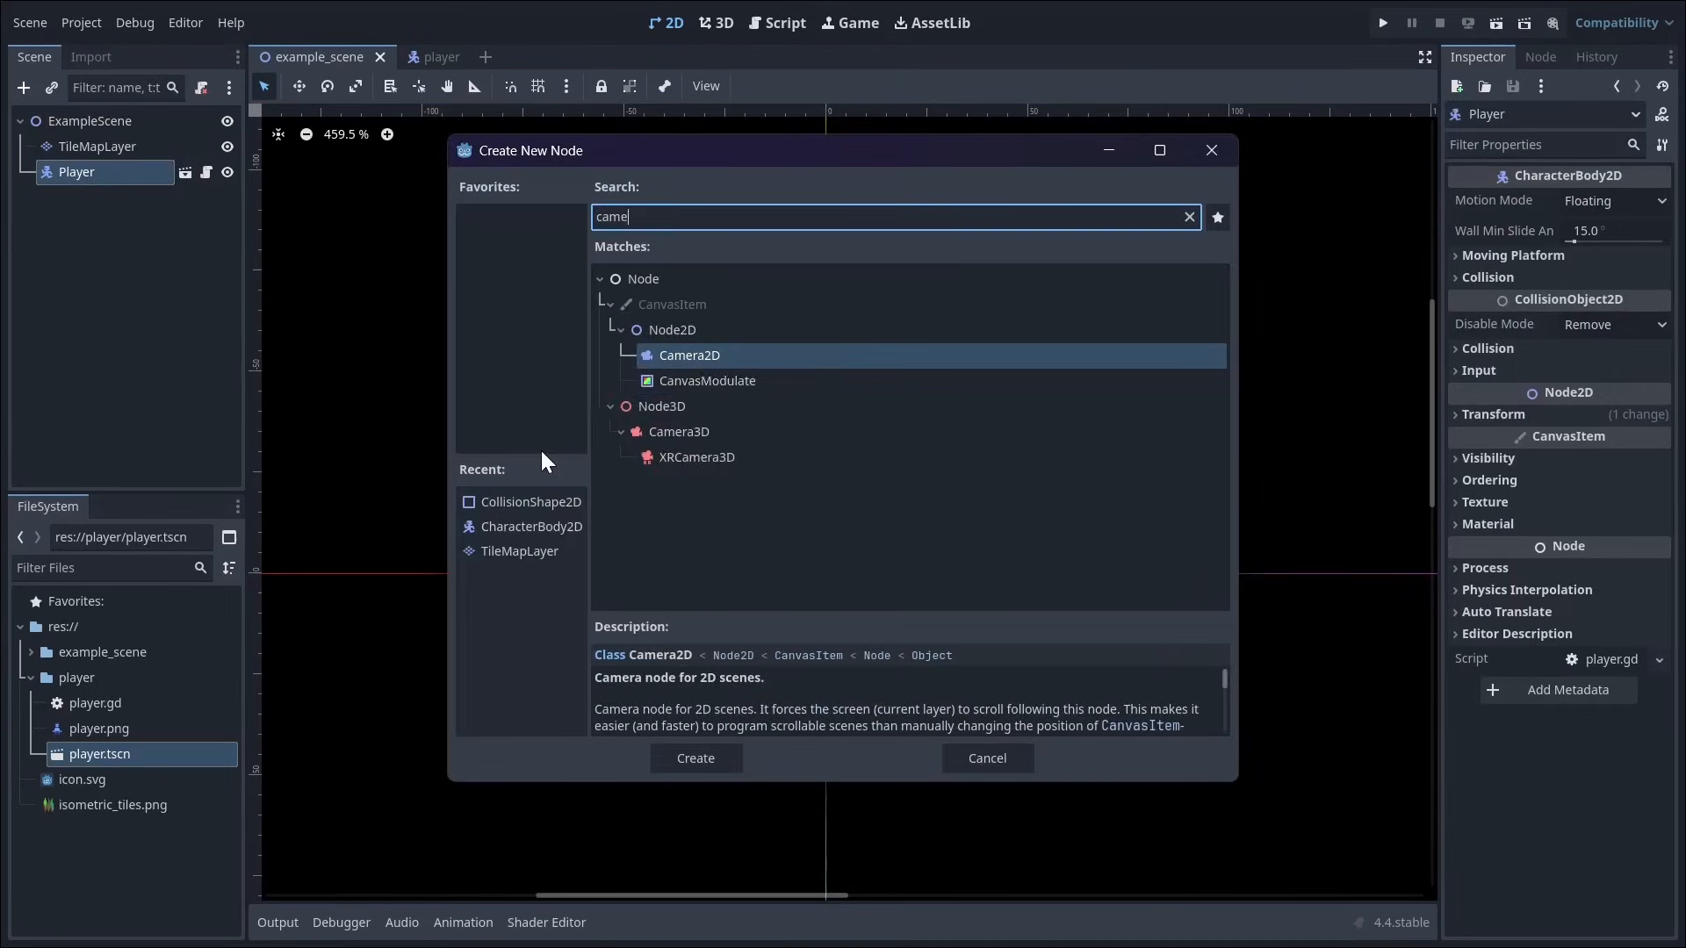
{"action": "key", "text": "Return"}
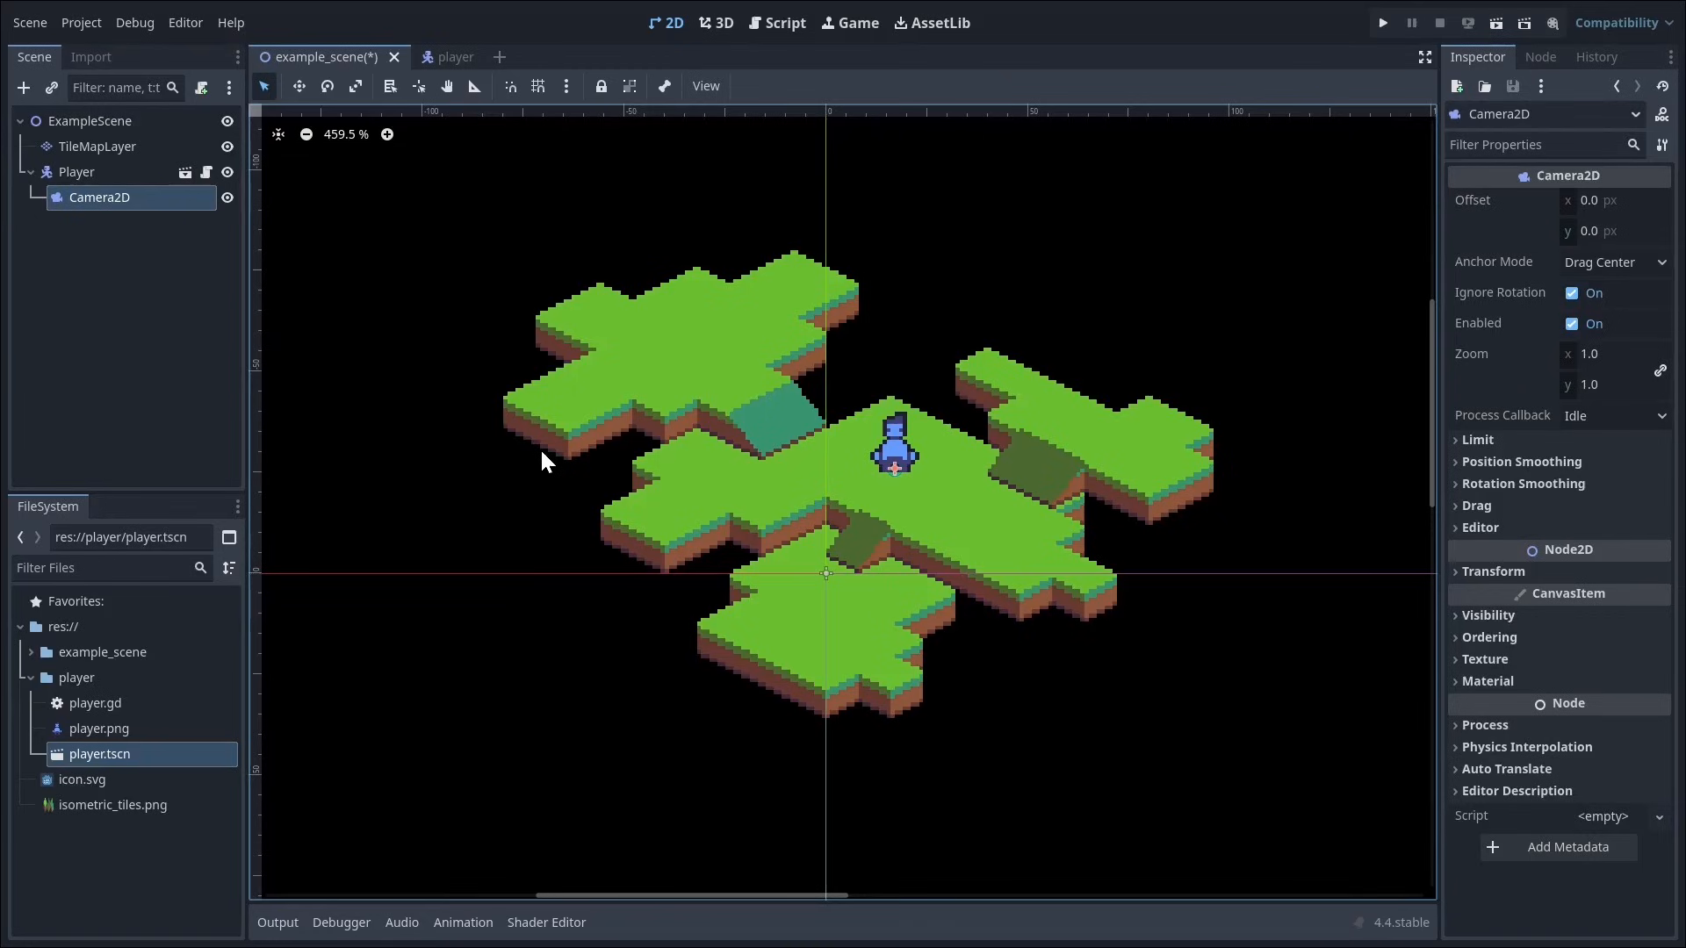
Step: Try a Camera2D zoom of 4 on both axes and check its frame around the level
{"action": "left_click", "coordinate": [1611, 355]}
{"action": "type", "text": "4"}
{"action": "key", "text": "Return"}
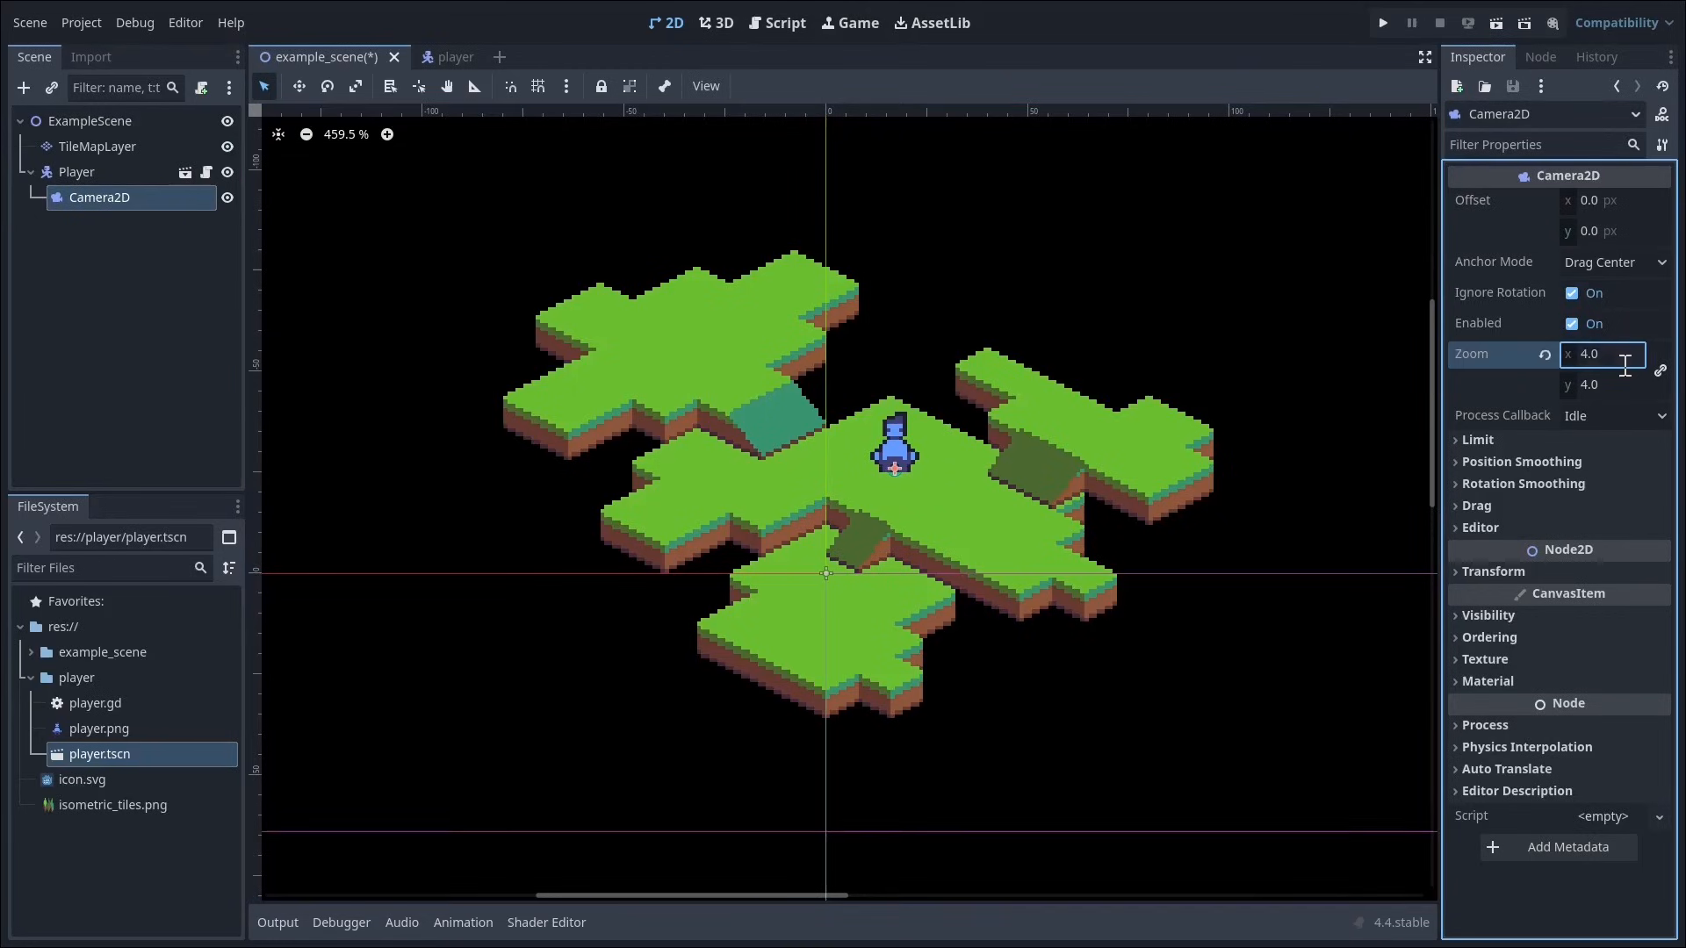
{"action": "scroll", "coordinate": [1036, 460], "scroll_direction": "down", "scroll_amount": 2}
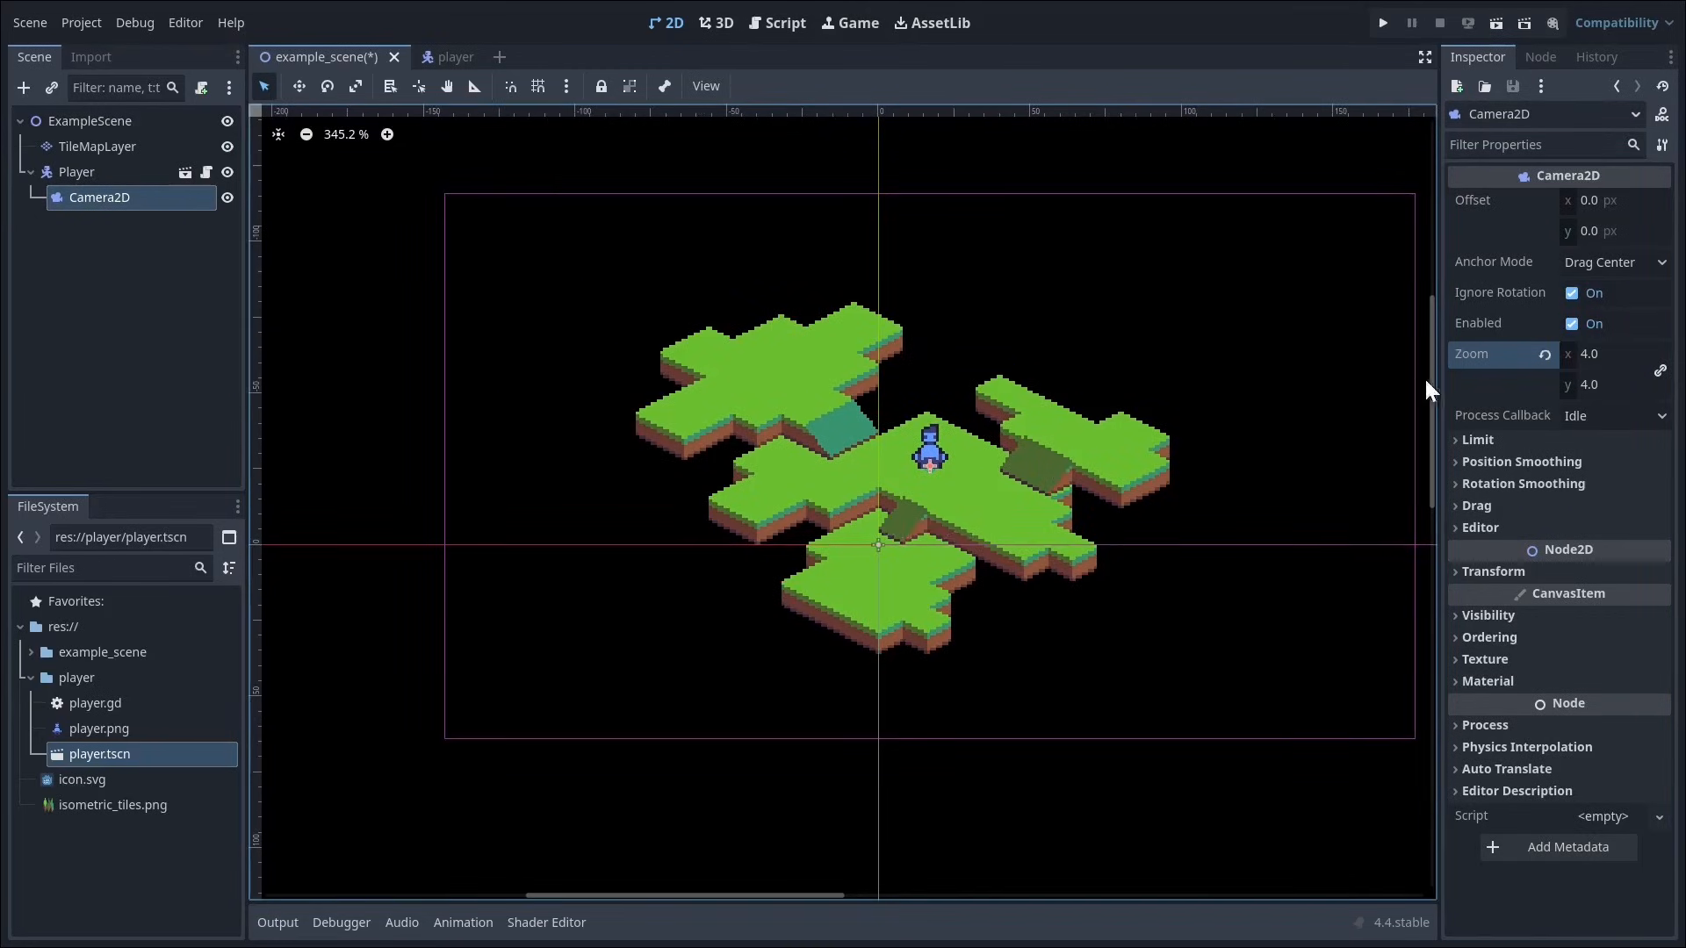
Step: Set the Camera2D's zoom to 5 on both axes
{"action": "left_click", "coordinate": [1589, 355]}
{"action": "type", "text": "5"}
{"action": "key", "text": "Return"}
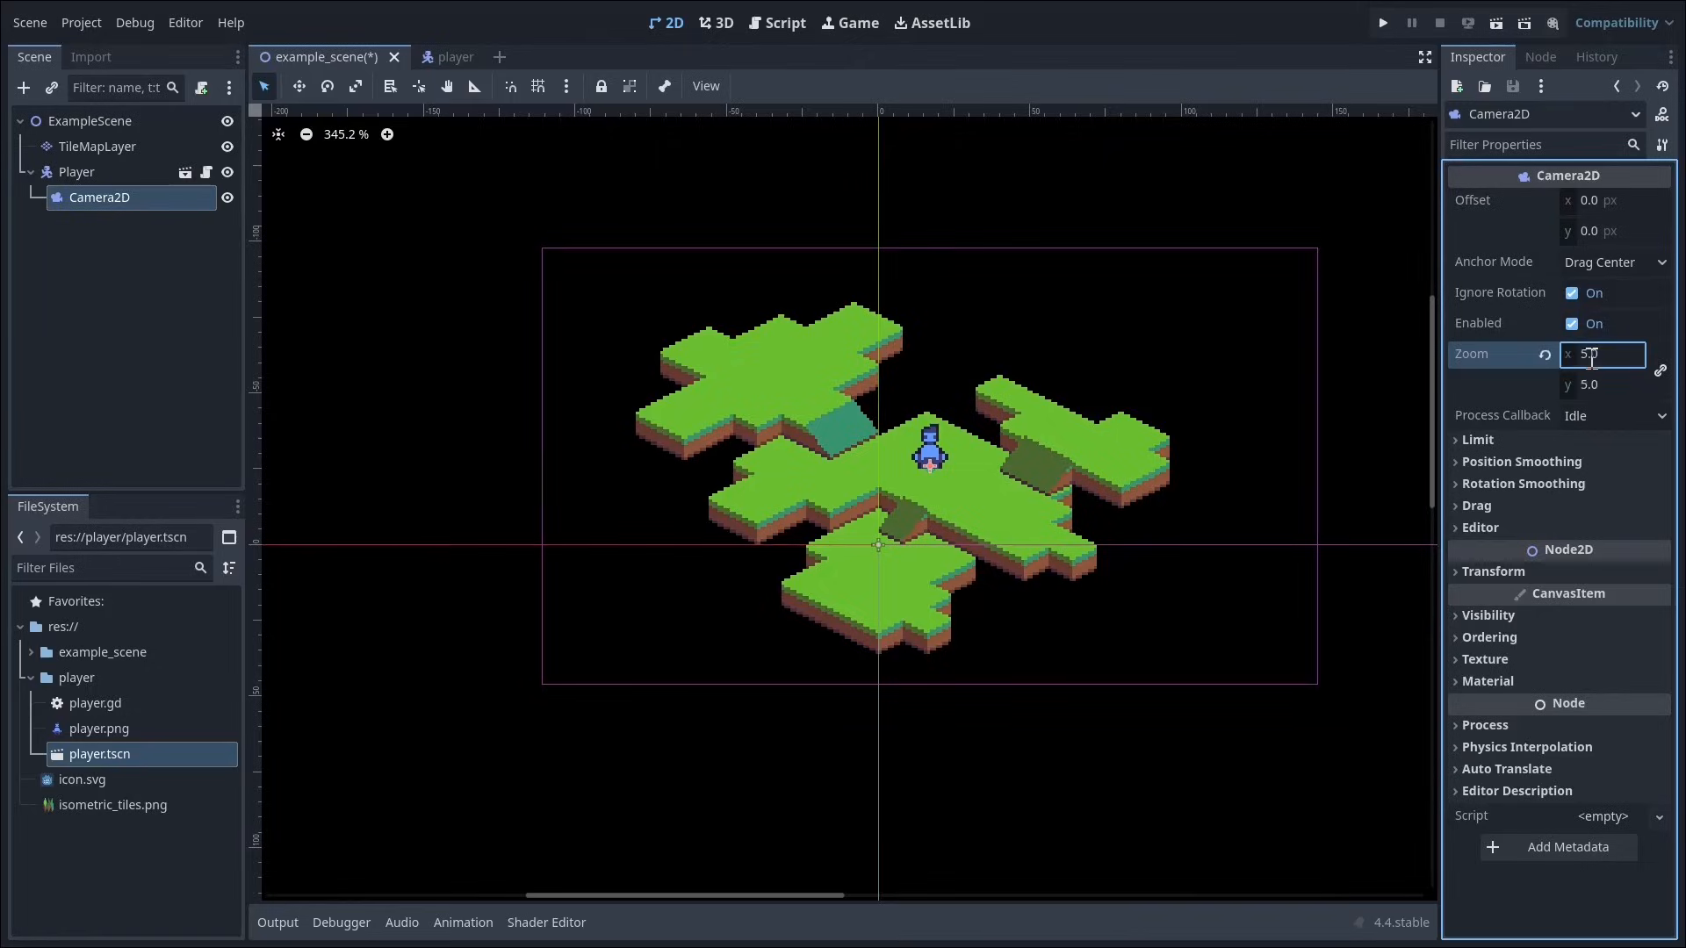
{"action": "scroll", "coordinate": [950, 594], "scroll_direction": "up", "scroll_amount": 1}
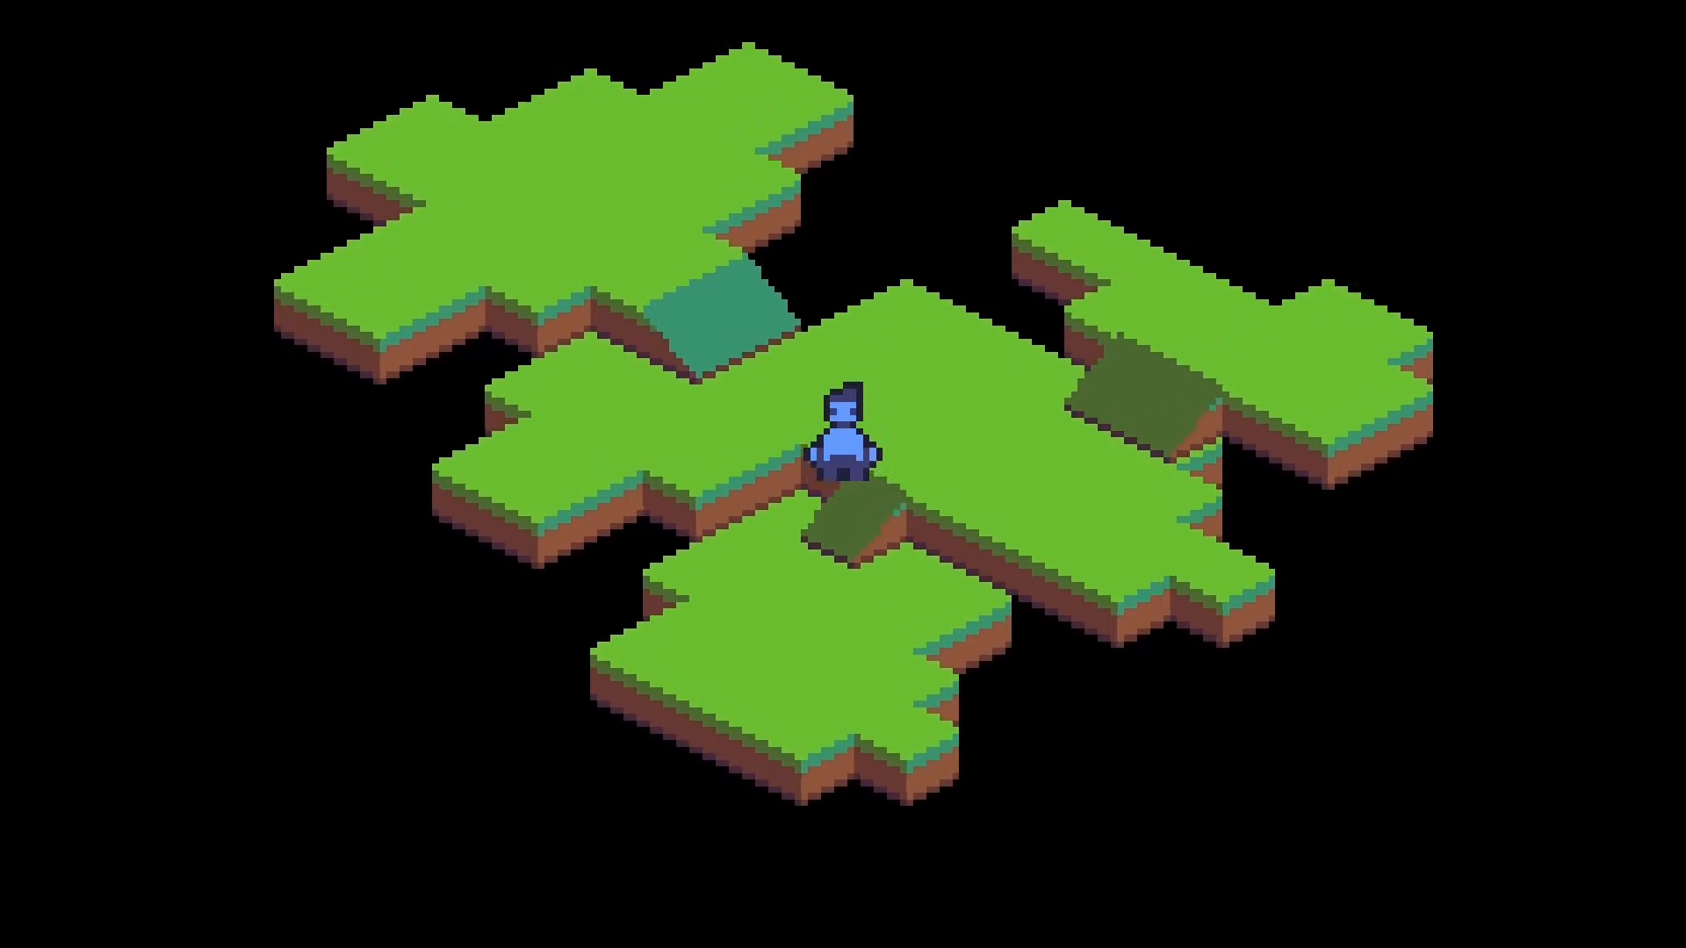
Step: Run the game and walk the player across the platforms and over their edges to test movement and the following camera
{"action": "key", "text": "Left"}
{"action": "key", "text": "Down"}
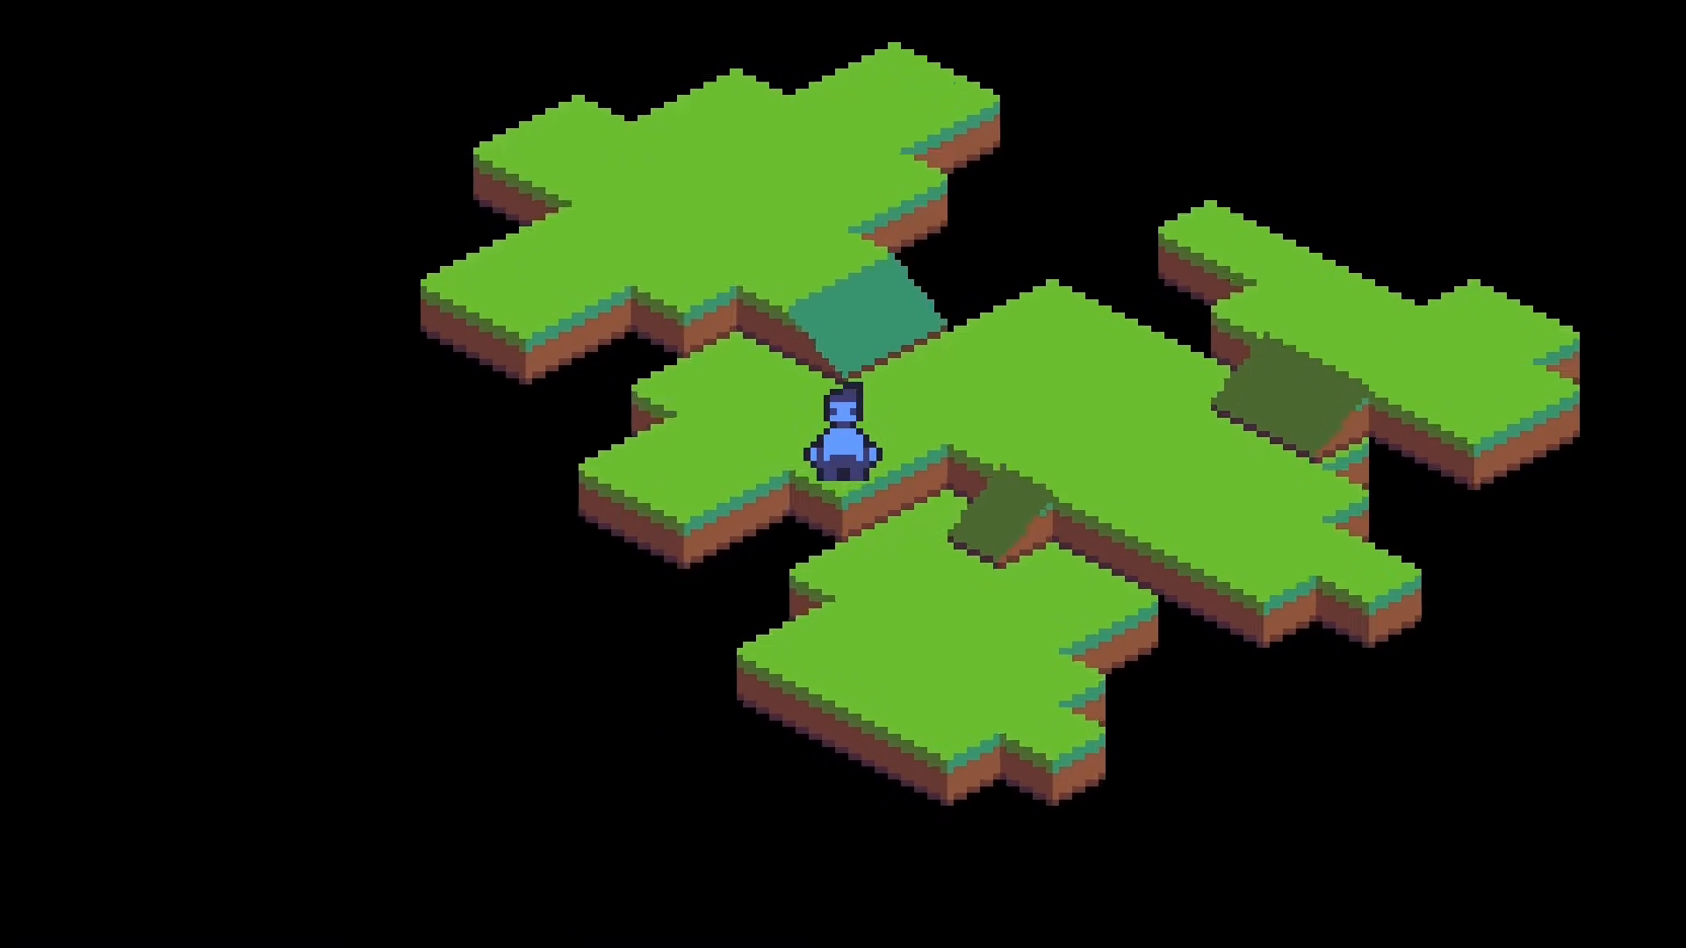
{"action": "key", "text": "Right"}
{"action": "key", "text": "Up"}
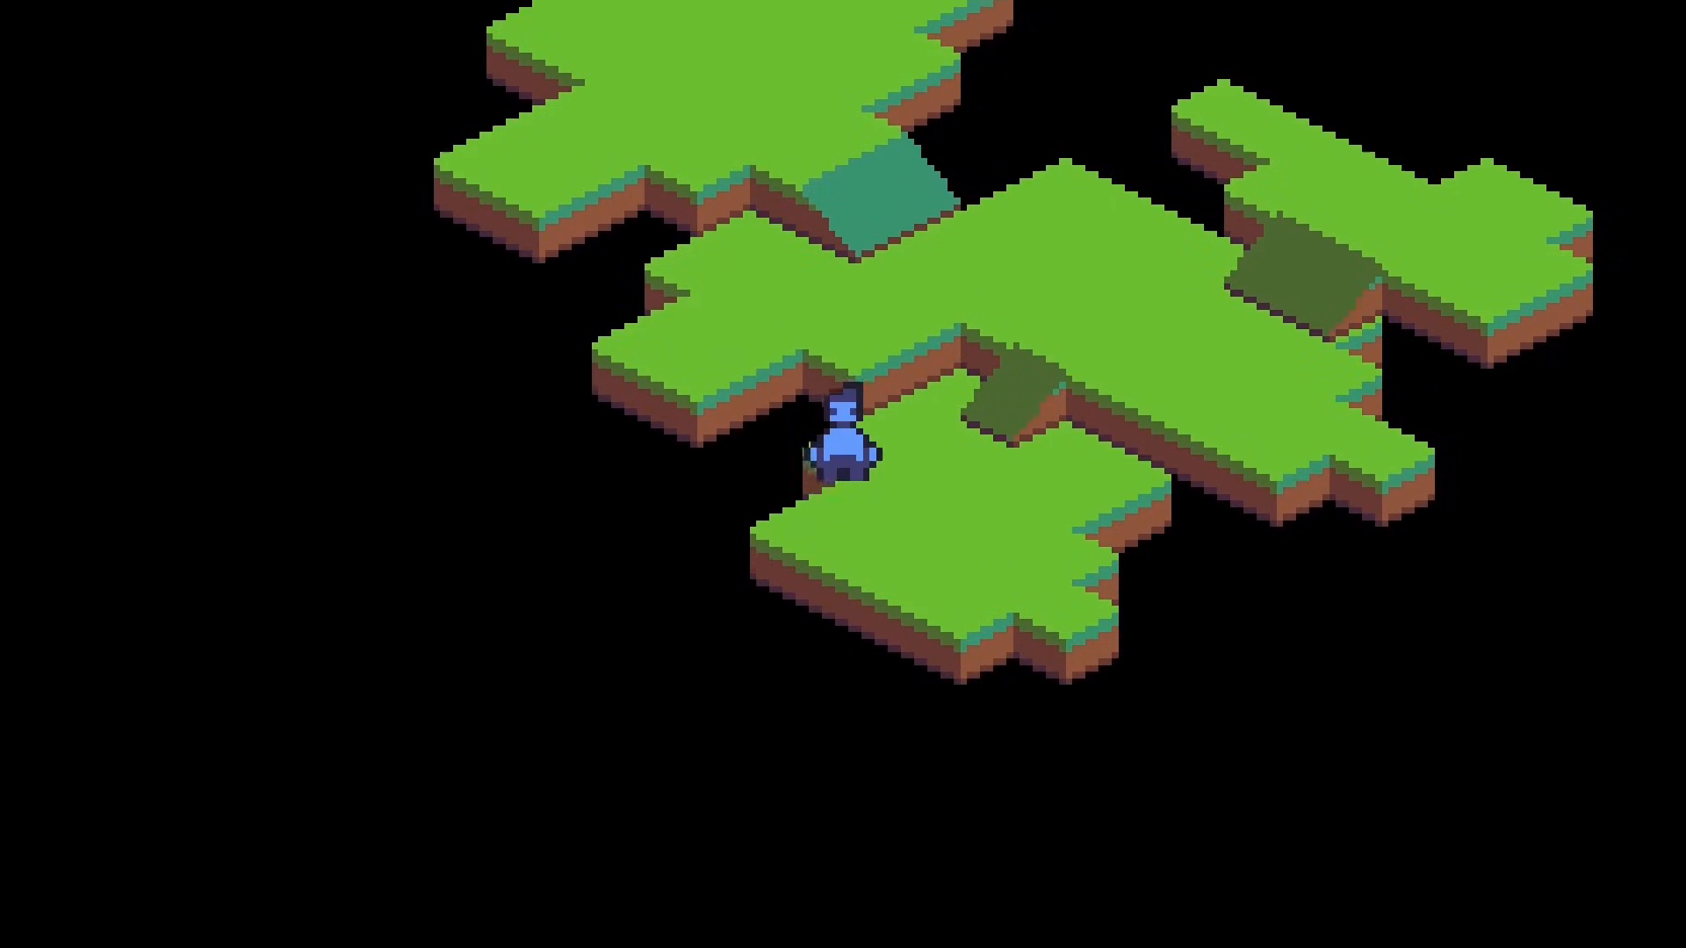
{"action": "key", "text": "Right"}
{"action": "key", "text": "Up"}
{"action": "key", "text": "Right"}
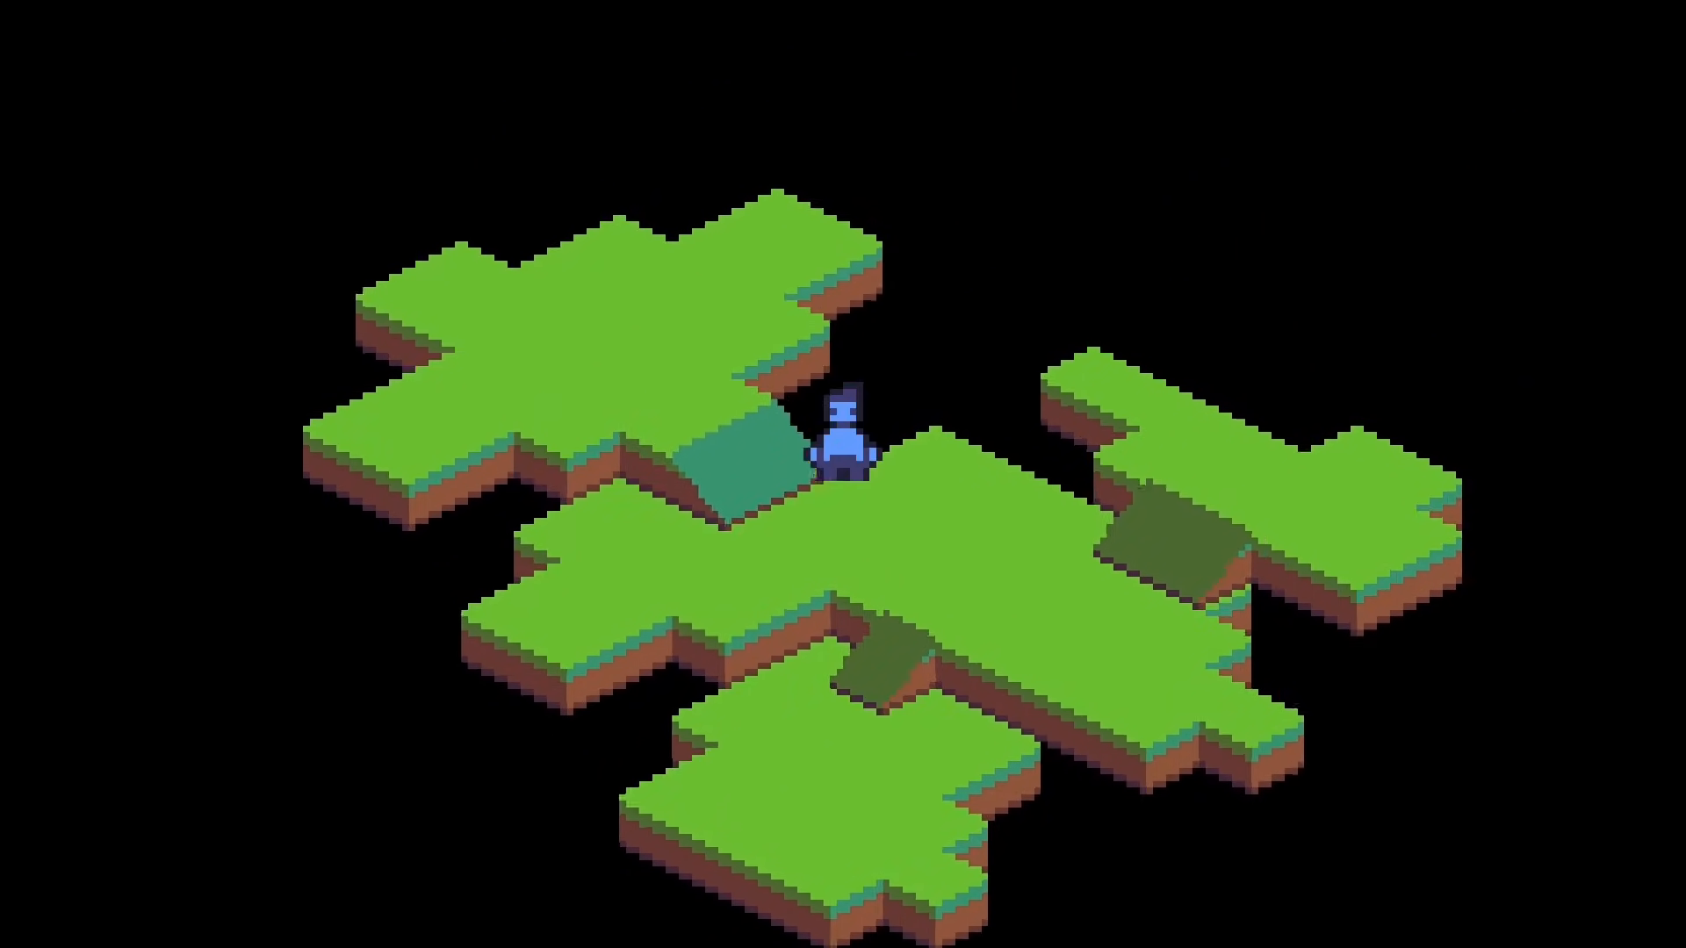
{"action": "key", "text": "Down"}
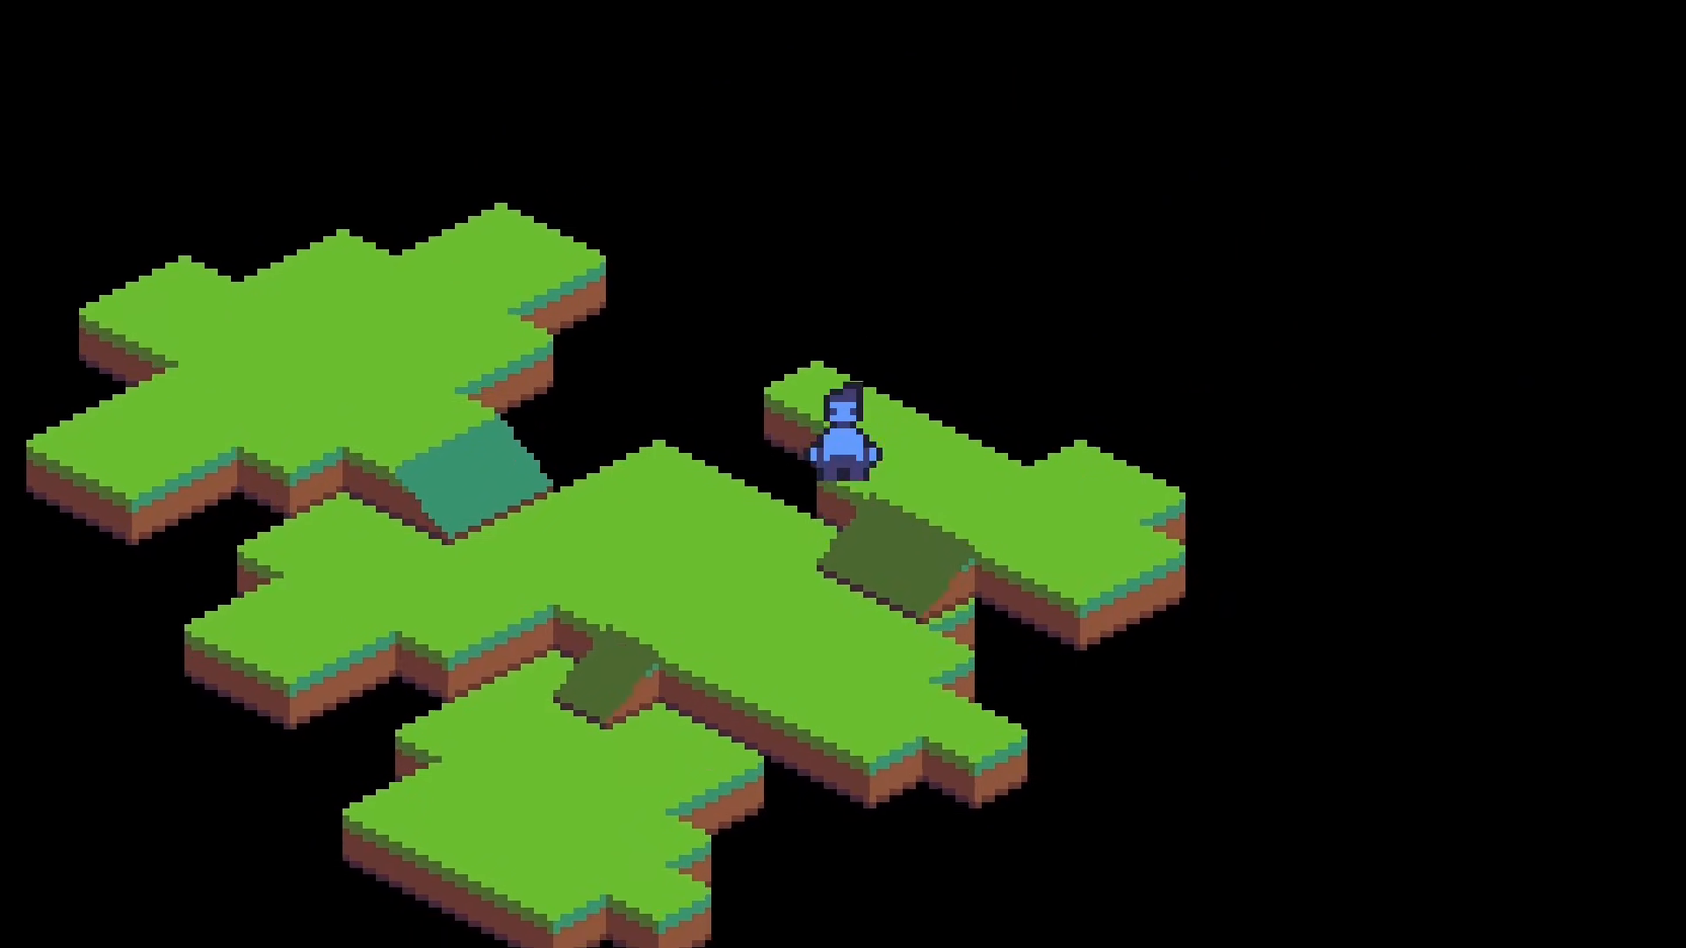
{"action": "key", "text": "Right"}
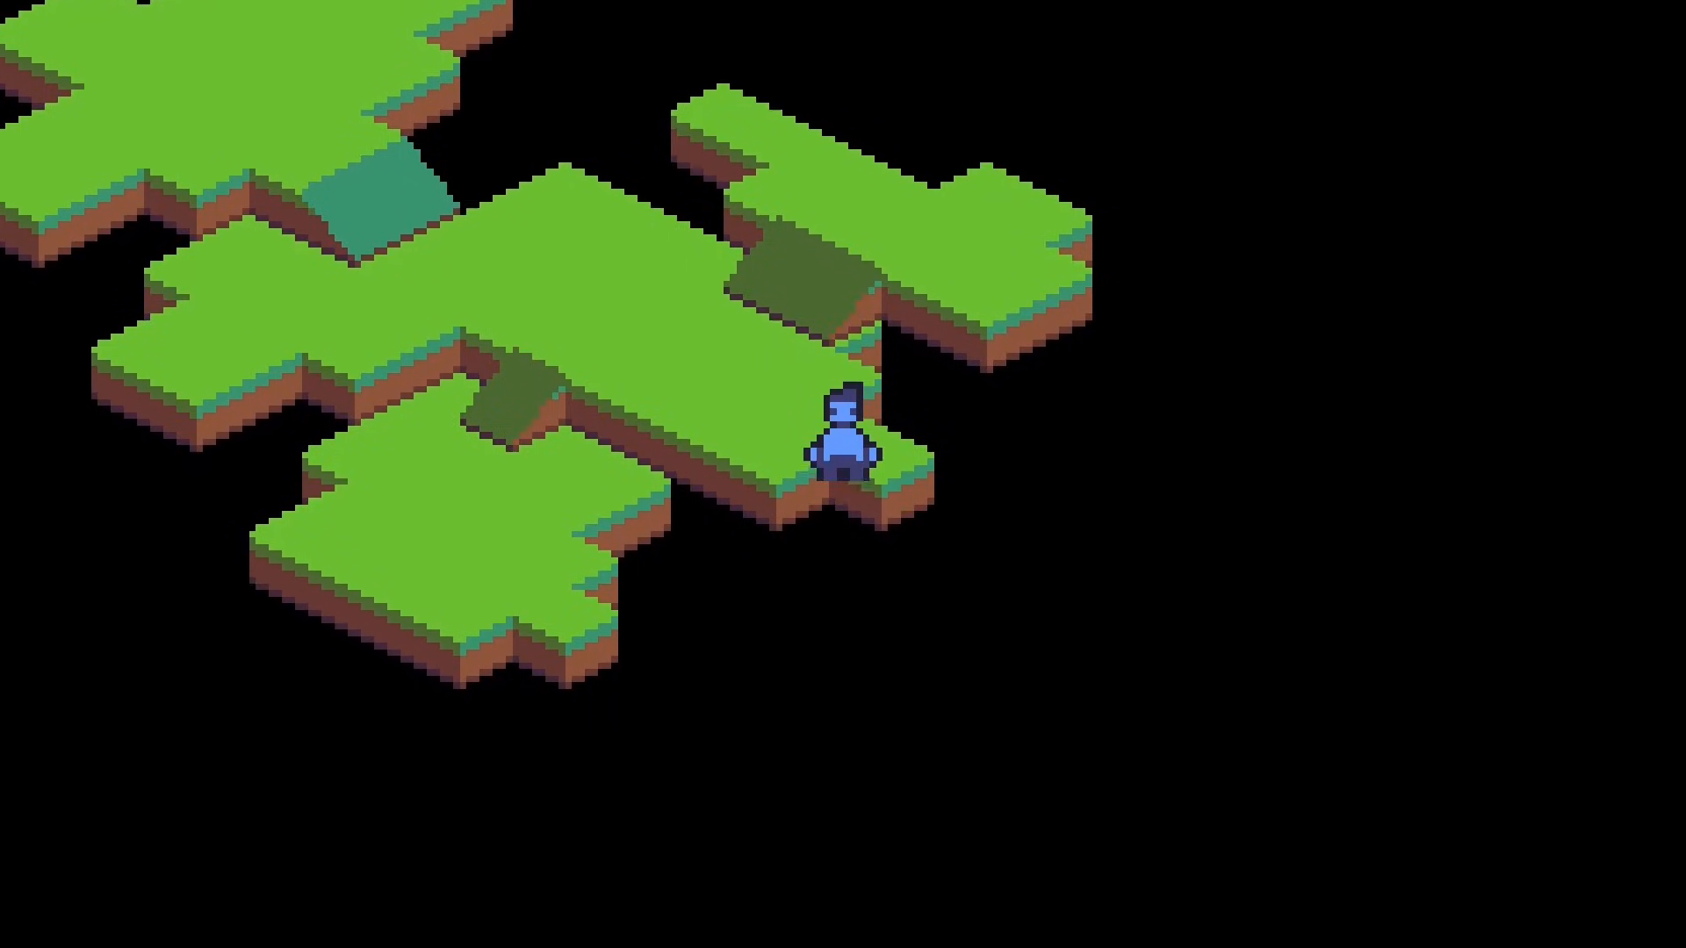
{"action": "key", "text": "Left"}
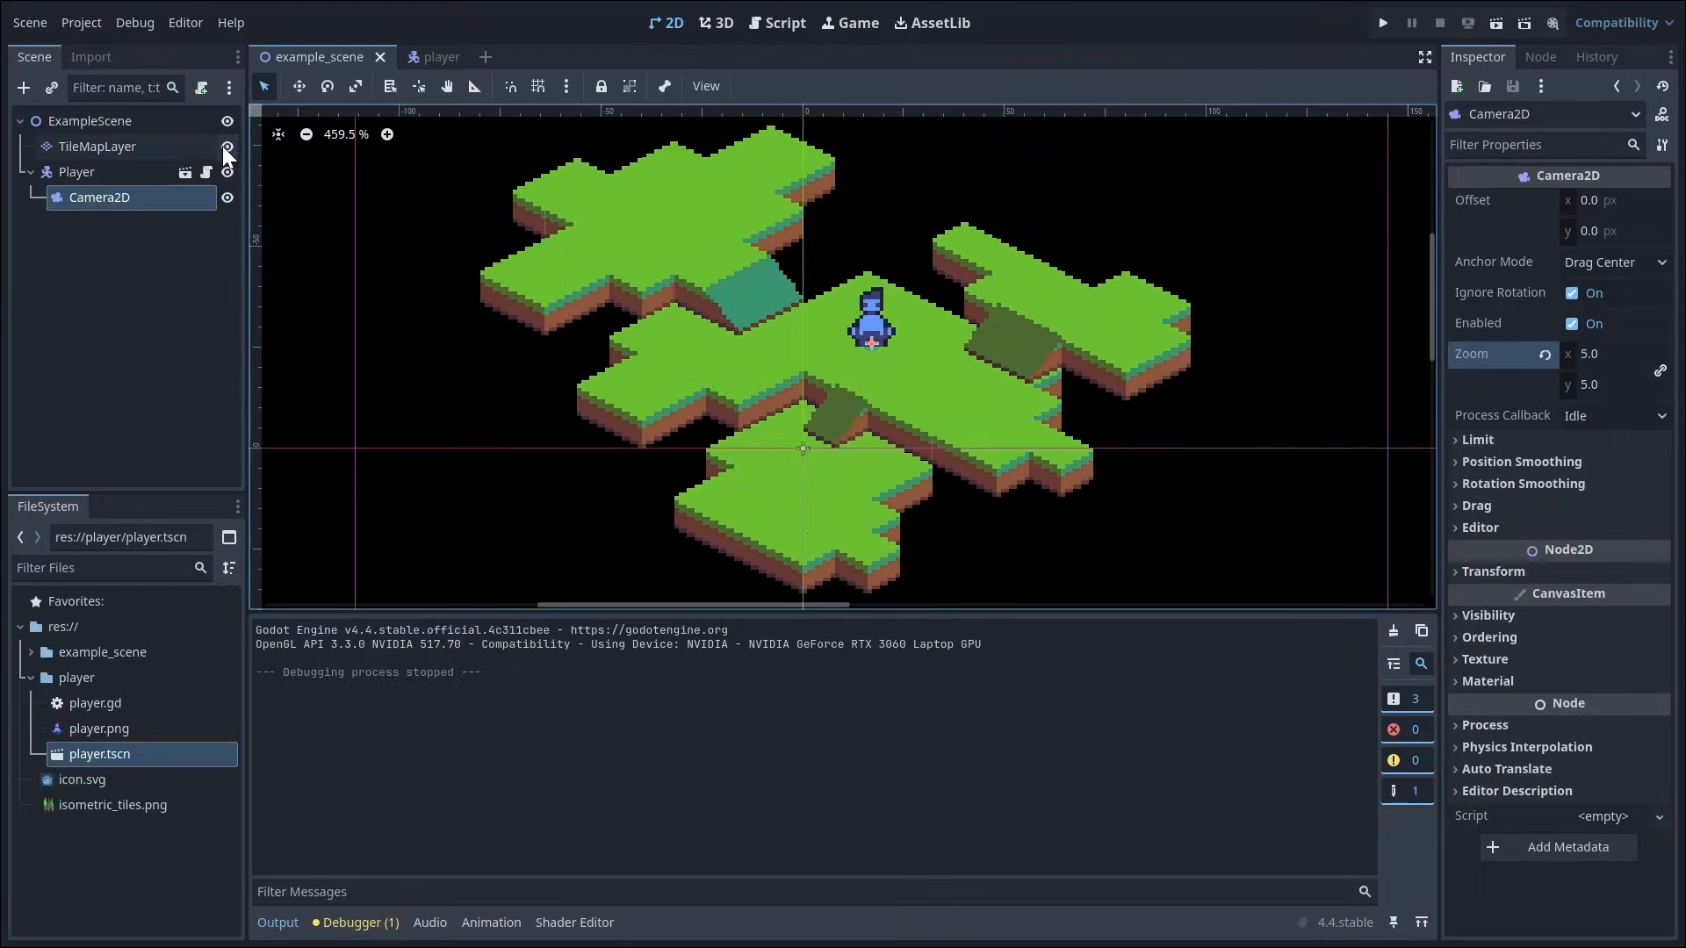
Step: Select the TileMapLayer's blank tile and attach a new default-template GDScript, tile_map_layer.gd, to the TileMapLayer node
{"action": "left_click", "coordinate": [211, 148]}
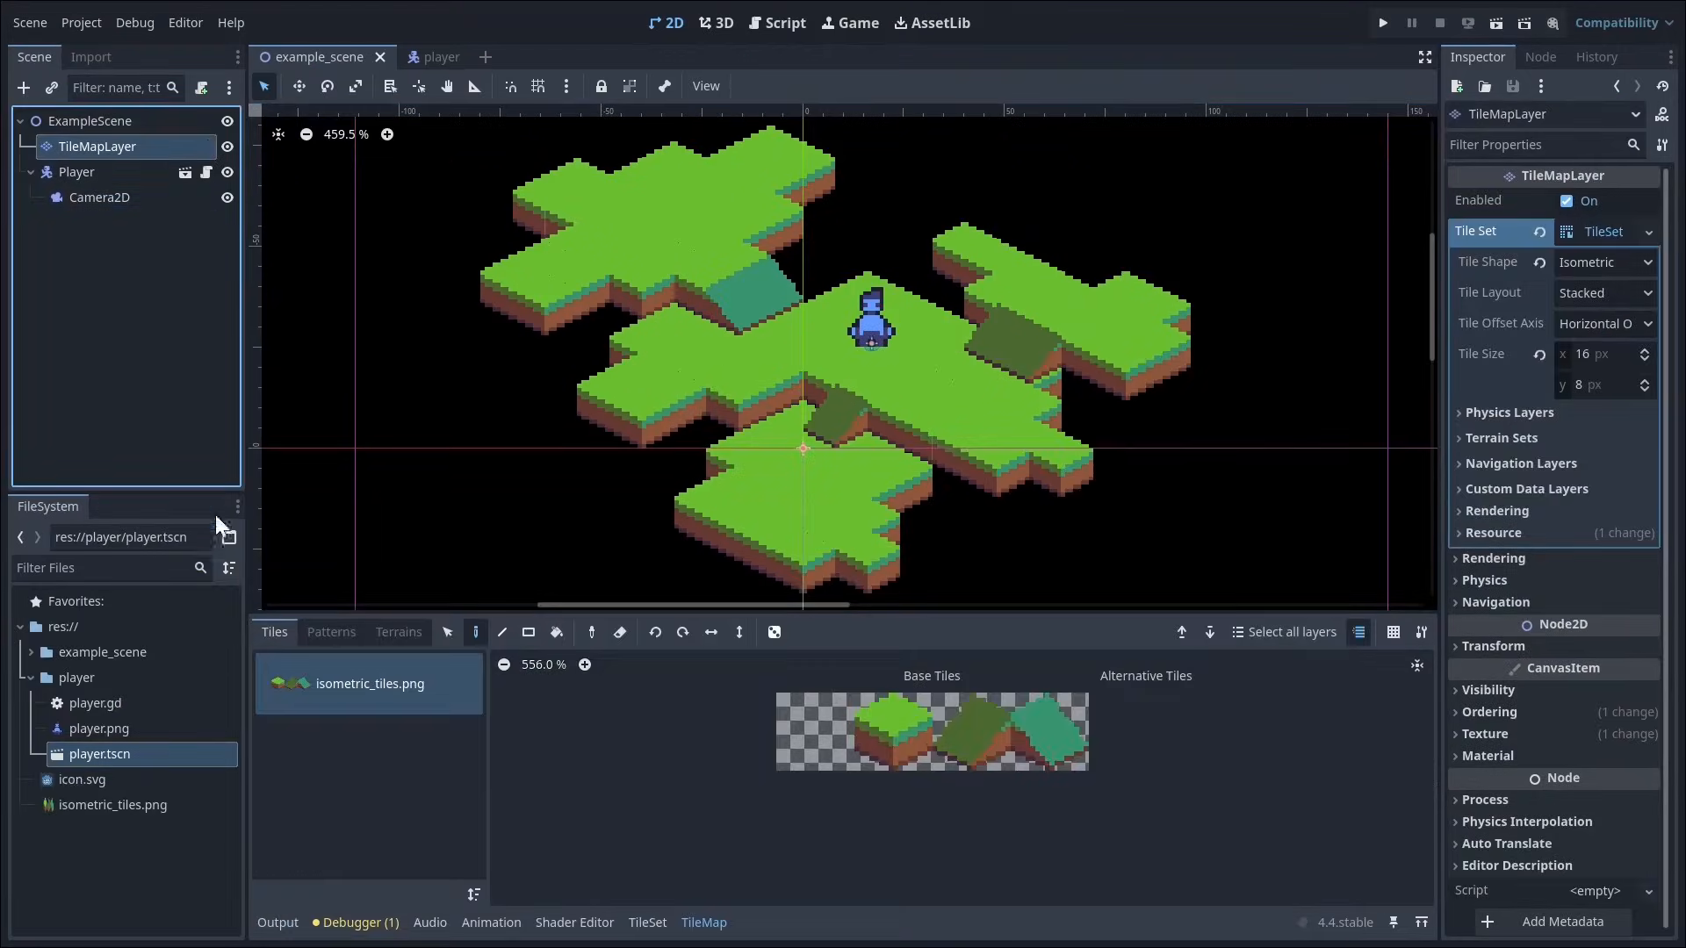
{"action": "left_click", "coordinate": [806, 731]}
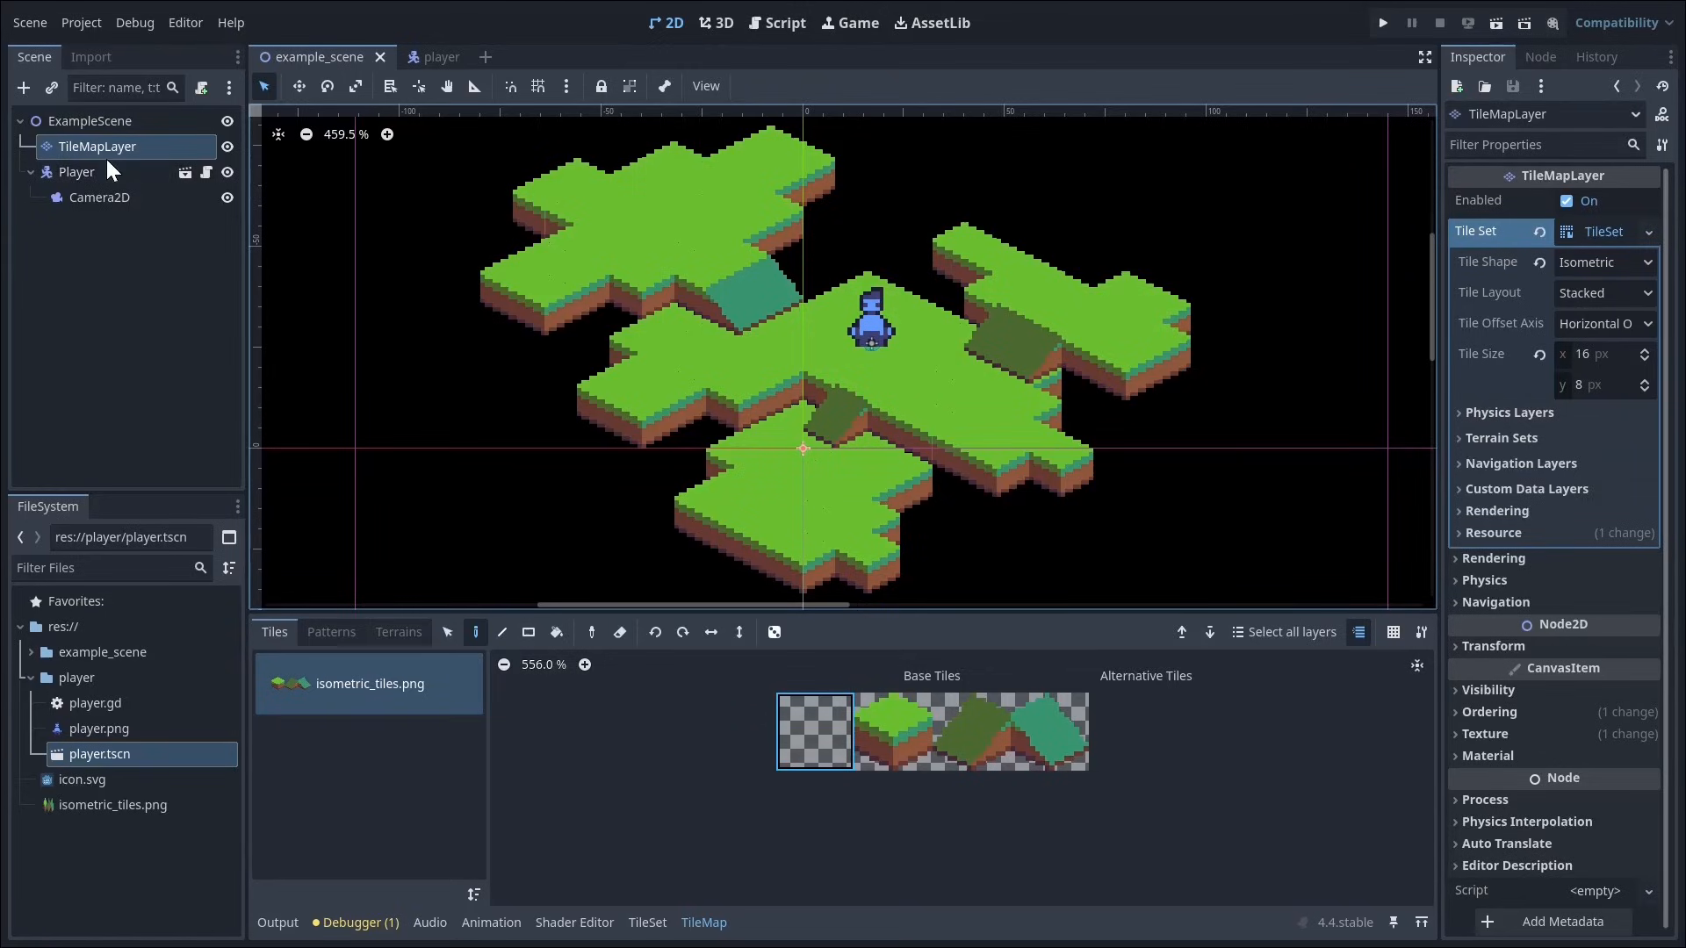
{"action": "left_click", "coordinate": [201, 87]}
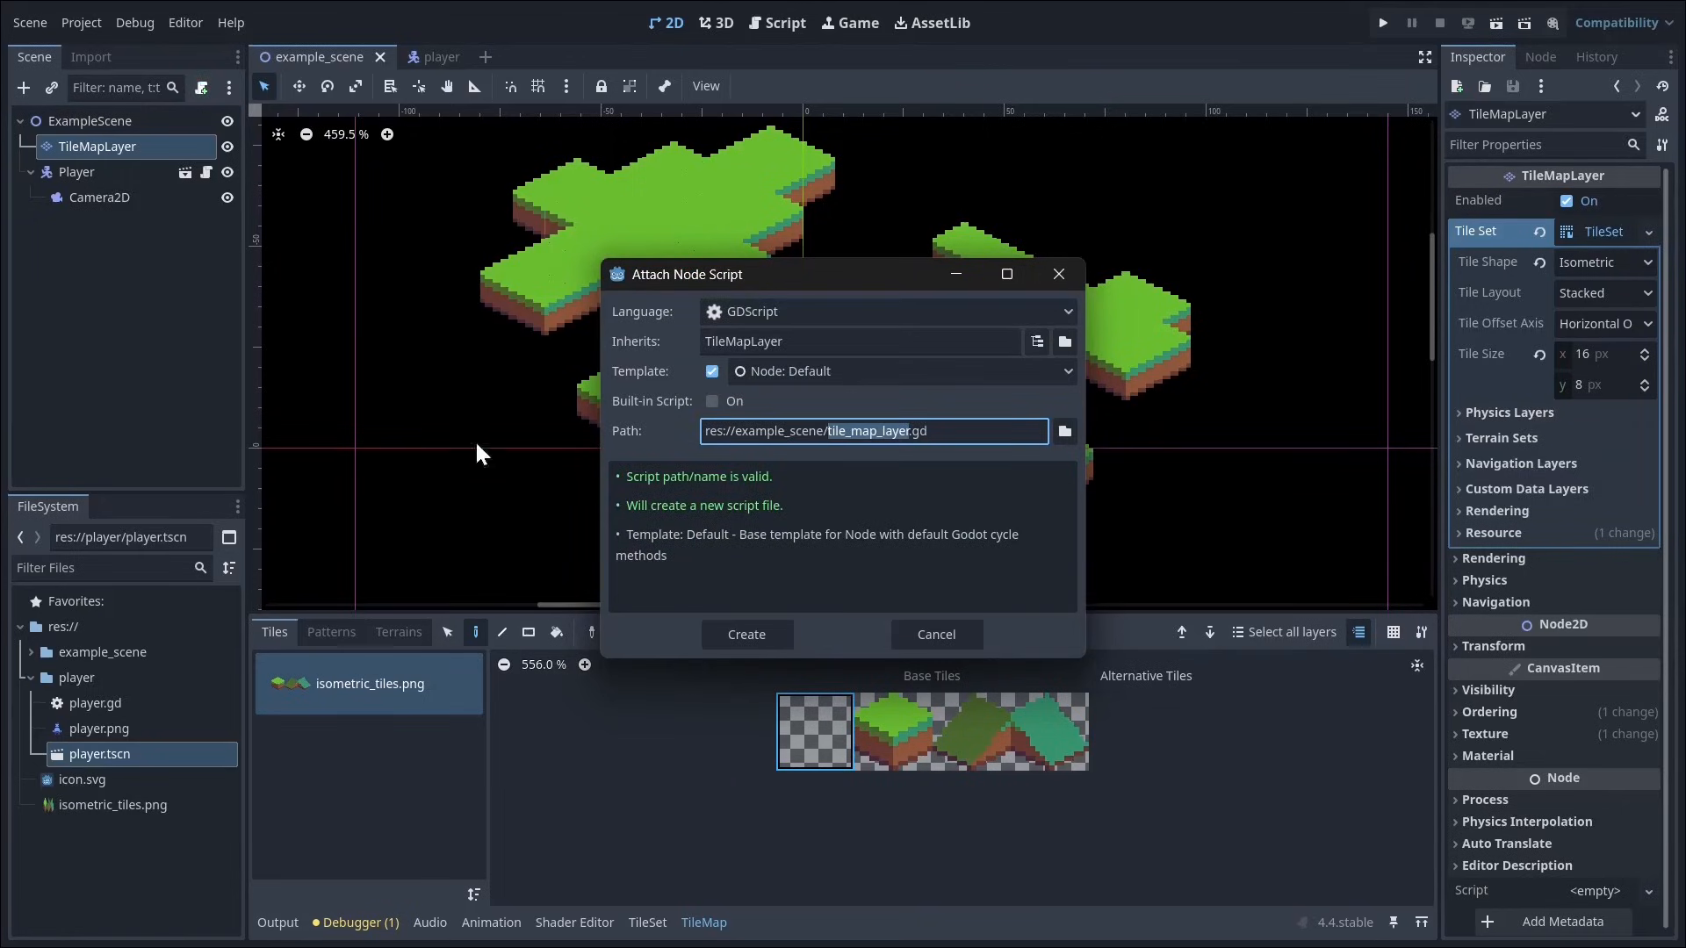
{"action": "left_click", "coordinate": [769, 629]}
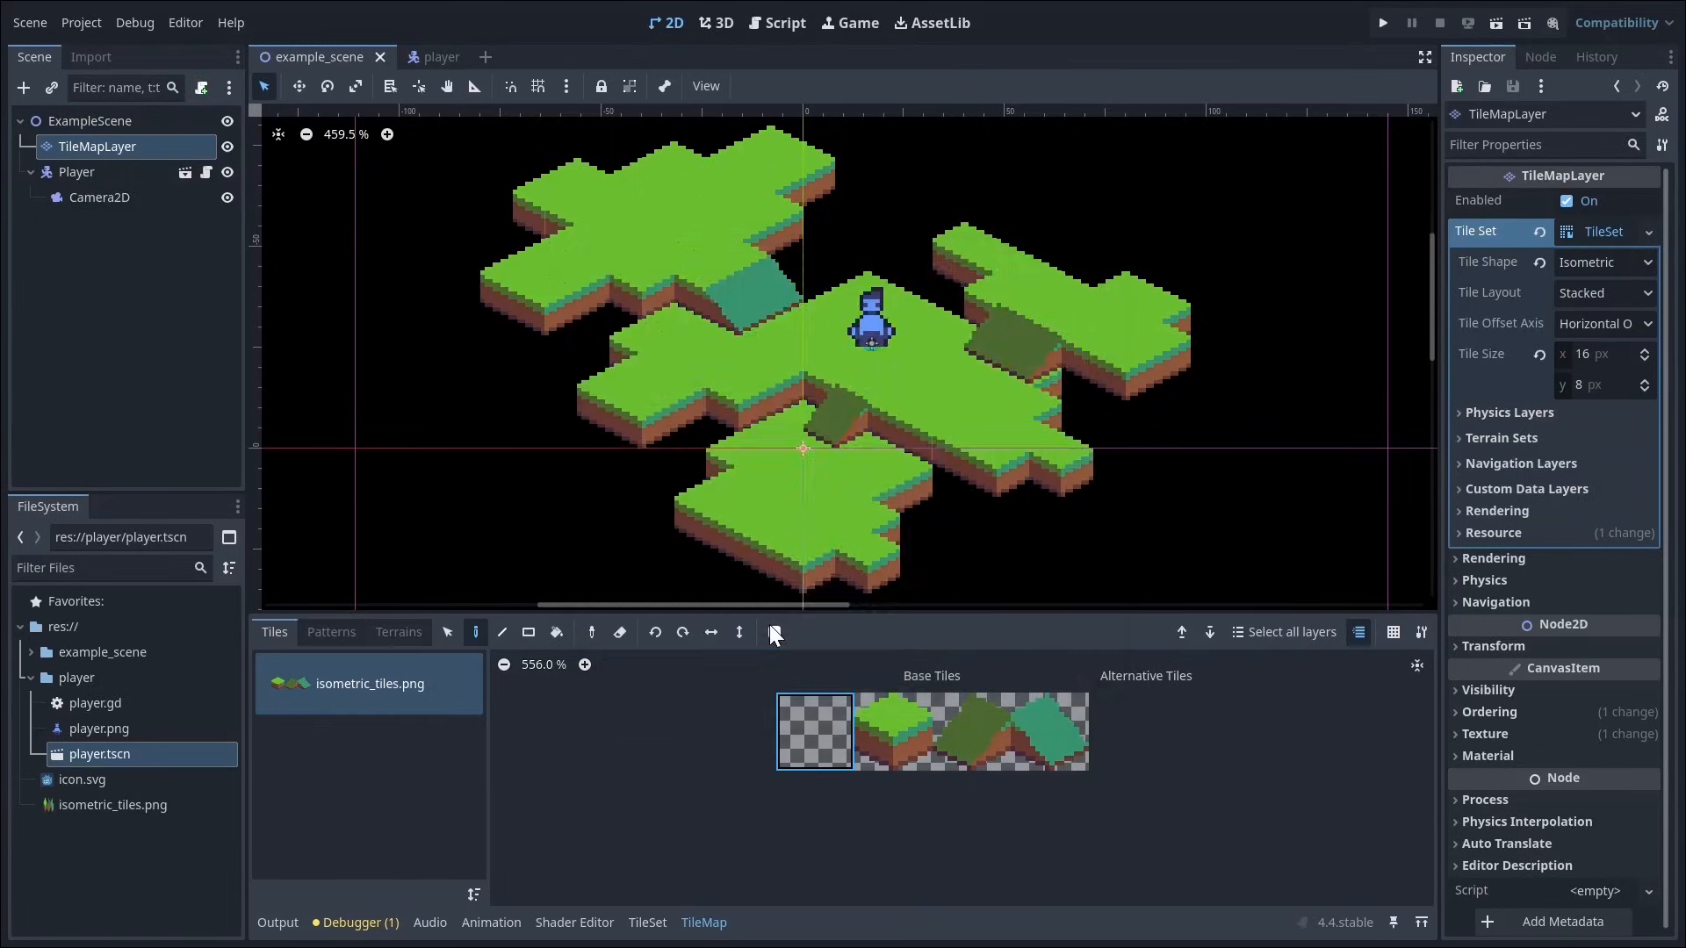
Step: Delete the _process function and the comment above _ready from the script, along with the extra blank lines
{"action": "left_click_drag", "start_coordinate": [678, 402], "coordinate": [527, 272]}
{"action": "key", "text": "BackSpace"}
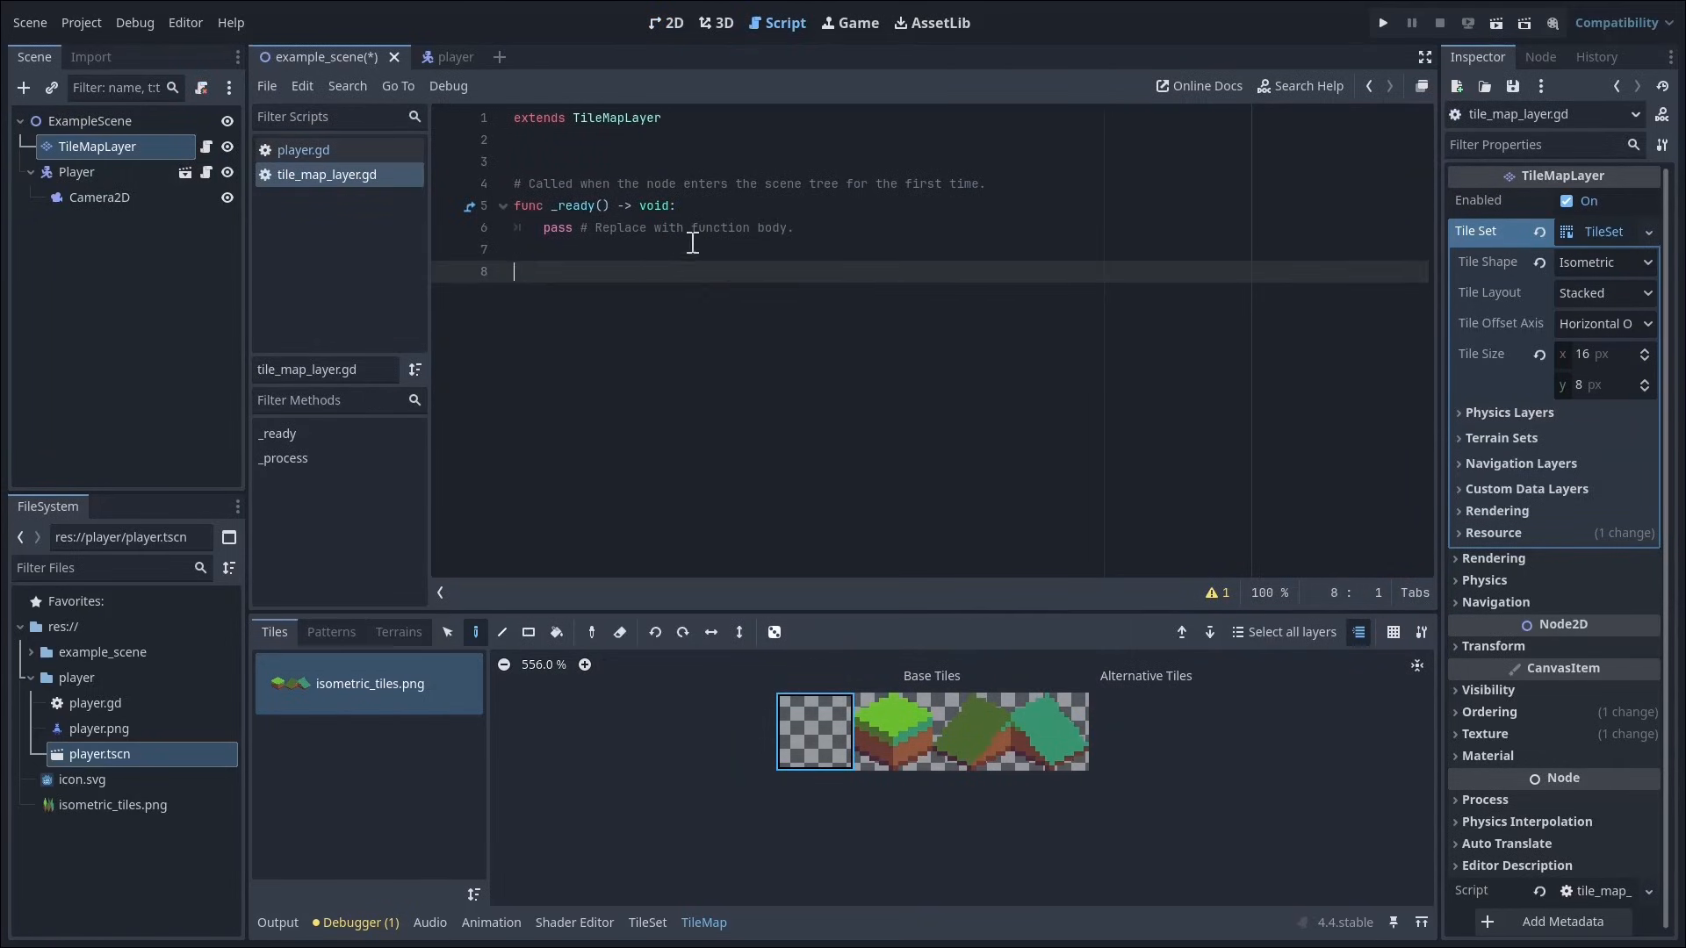
{"action": "key", "text": "BackSpace"}
{"action": "left_click_drag", "start_coordinate": [984, 182], "coordinate": [998, 158]}
{"action": "key", "text": "BackSpace"}
{"action": "key", "text": "BackSpace"}
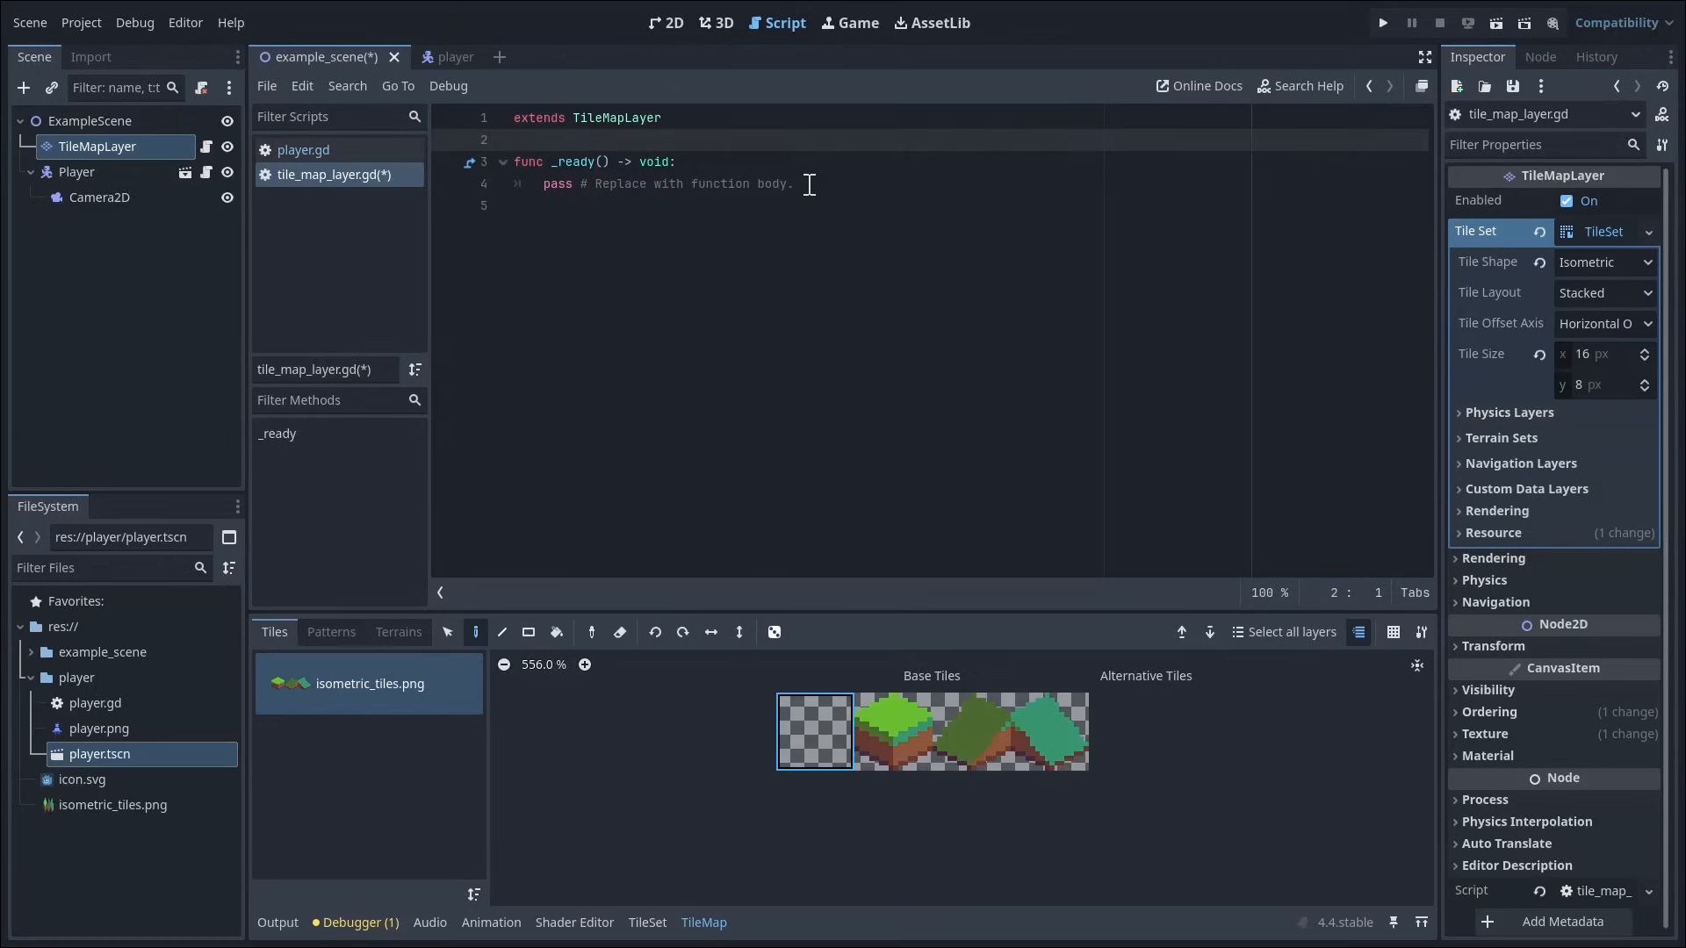
Step: Replace the placeholder body of _ready with `var filled_tiles := get_used_cells()`
{"action": "left_click_drag", "start_coordinate": [794, 183], "coordinate": [542, 184]}
{"action": "type", "text": "var filled_til"}
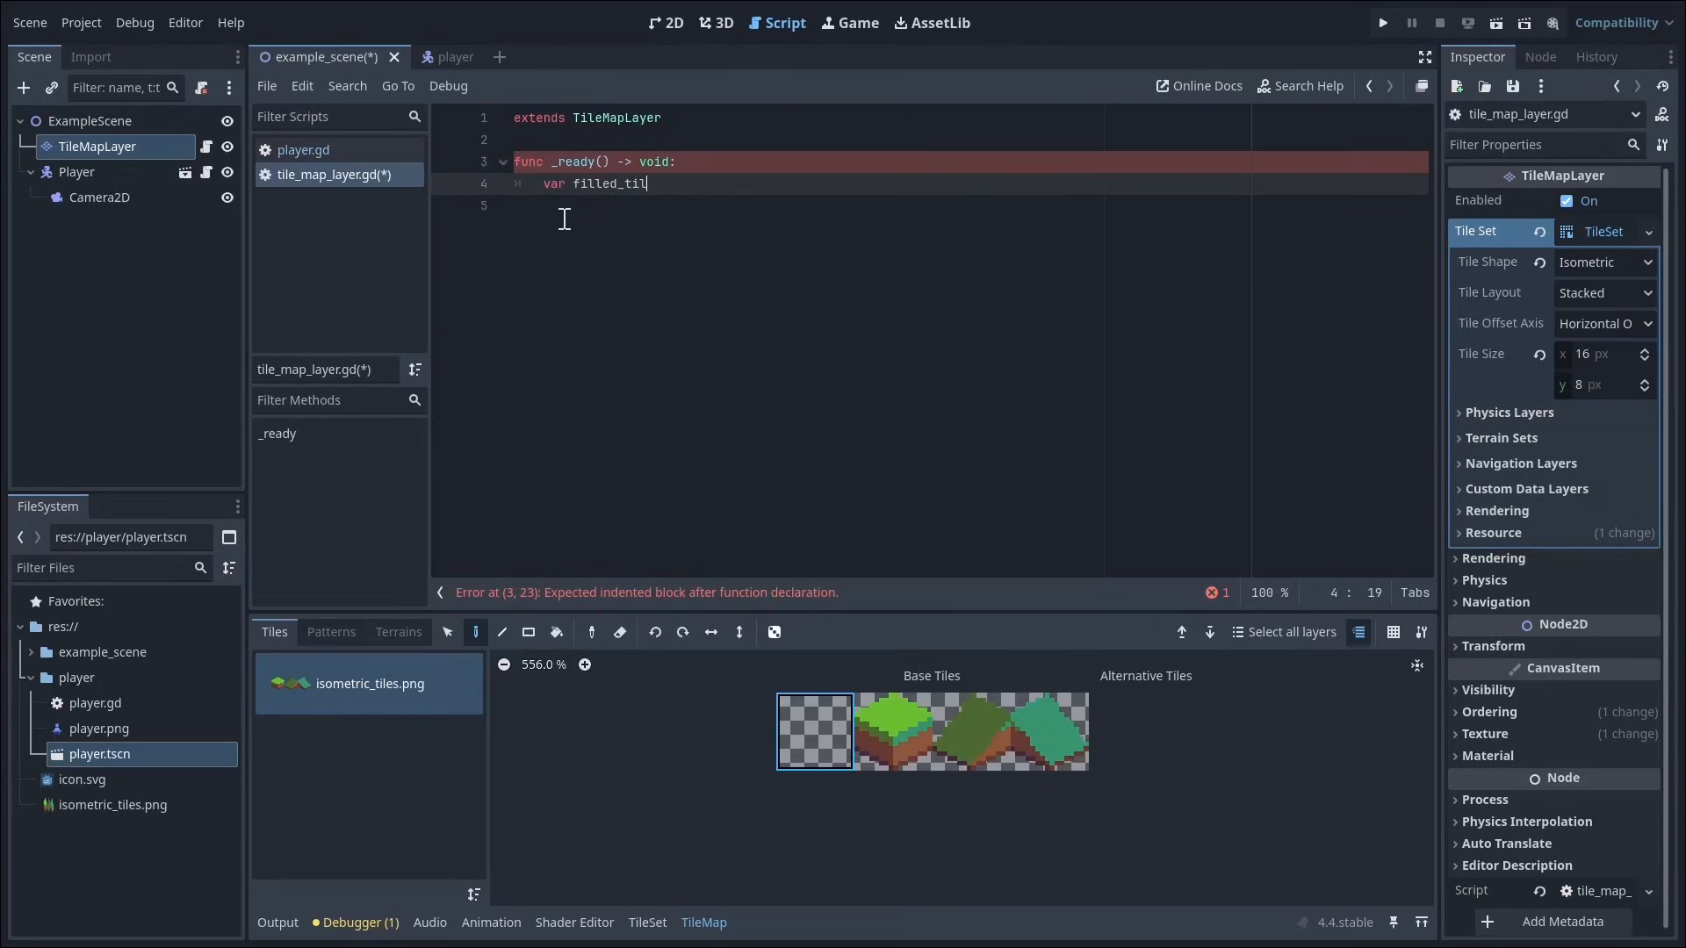
{"action": "type", "text": "es := get_use"}
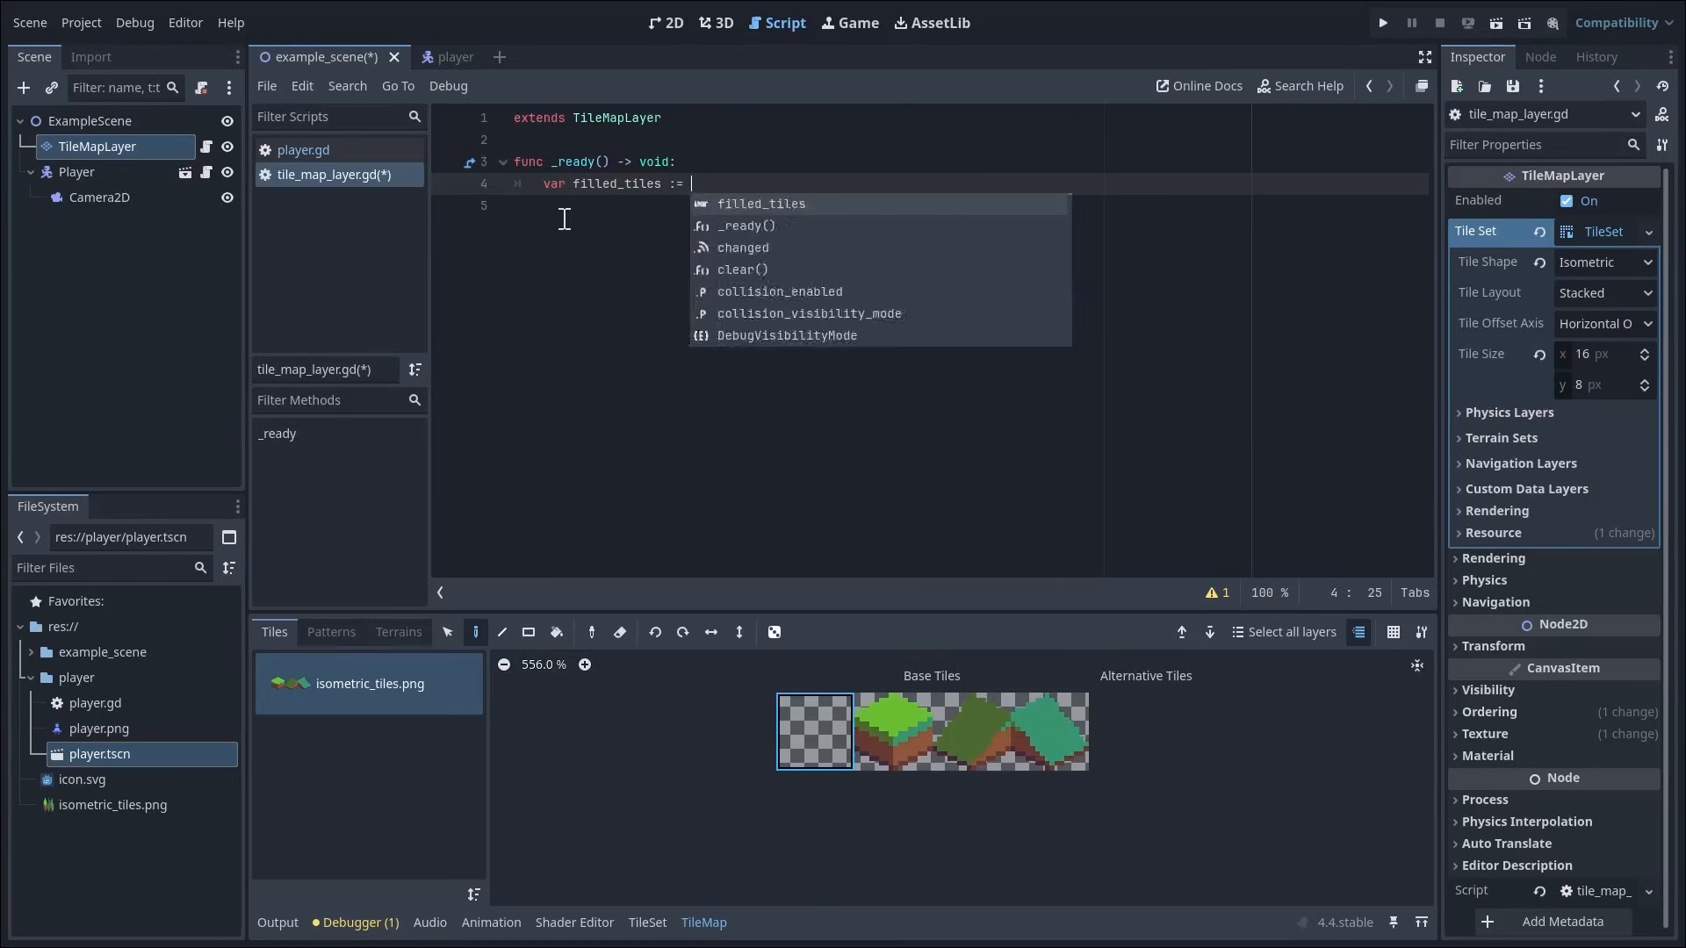
{"action": "key", "text": "Return"}
{"action": "key", "text": "Return"}
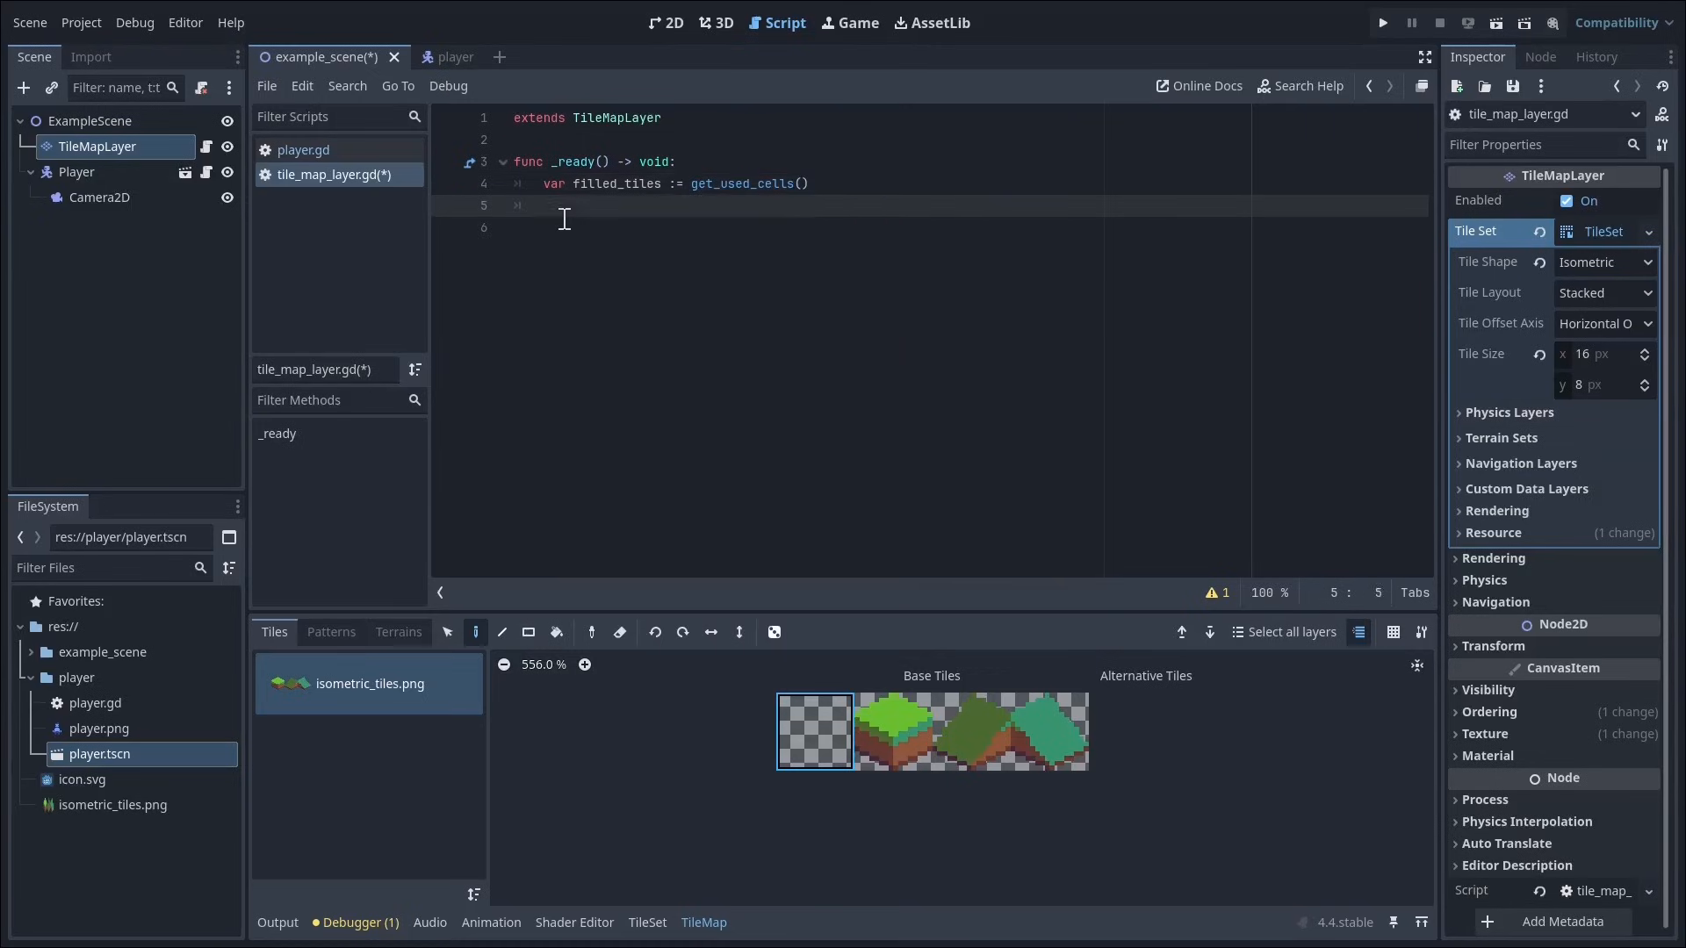
Step: Add the loop `for filled_tile: Vector2i in filled_tiles:` inside _ready
{"action": "type", "text": "for filled_tile: Vector2i in filled_tiles:"}
{"action": "key", "text": "Return"}
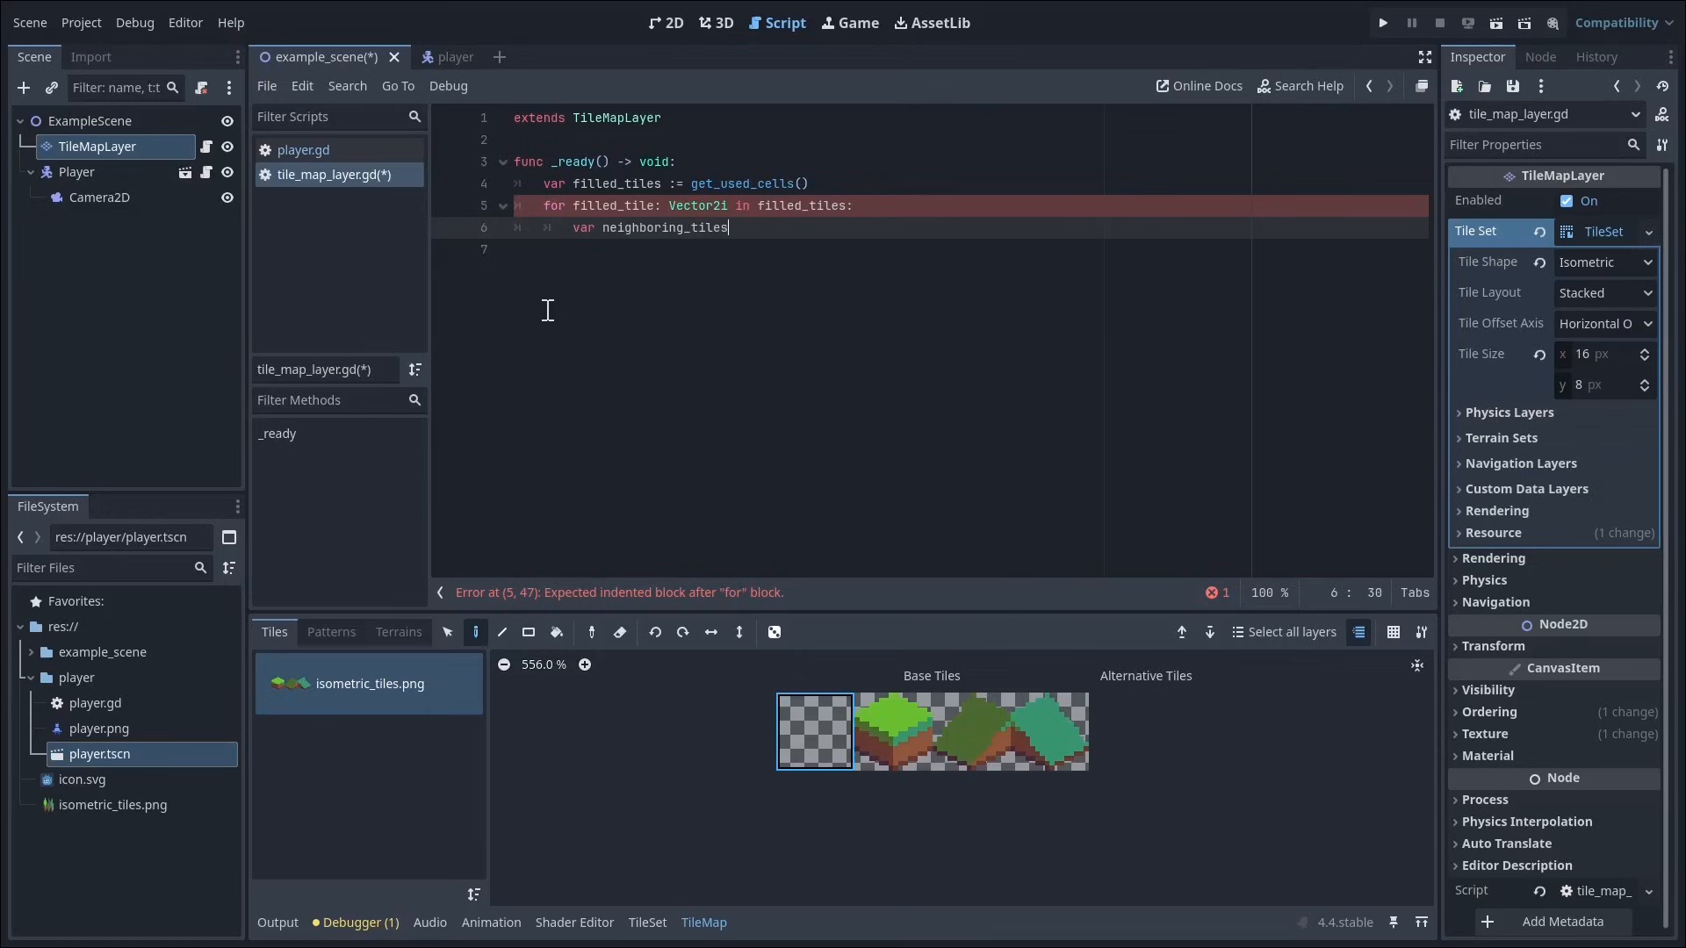
Step: Inside the filled_tile loop, declare `var neighboring_tiles := get_surrounding_cells(filled_tile)`
{"action": "type", "text": "get_su"}
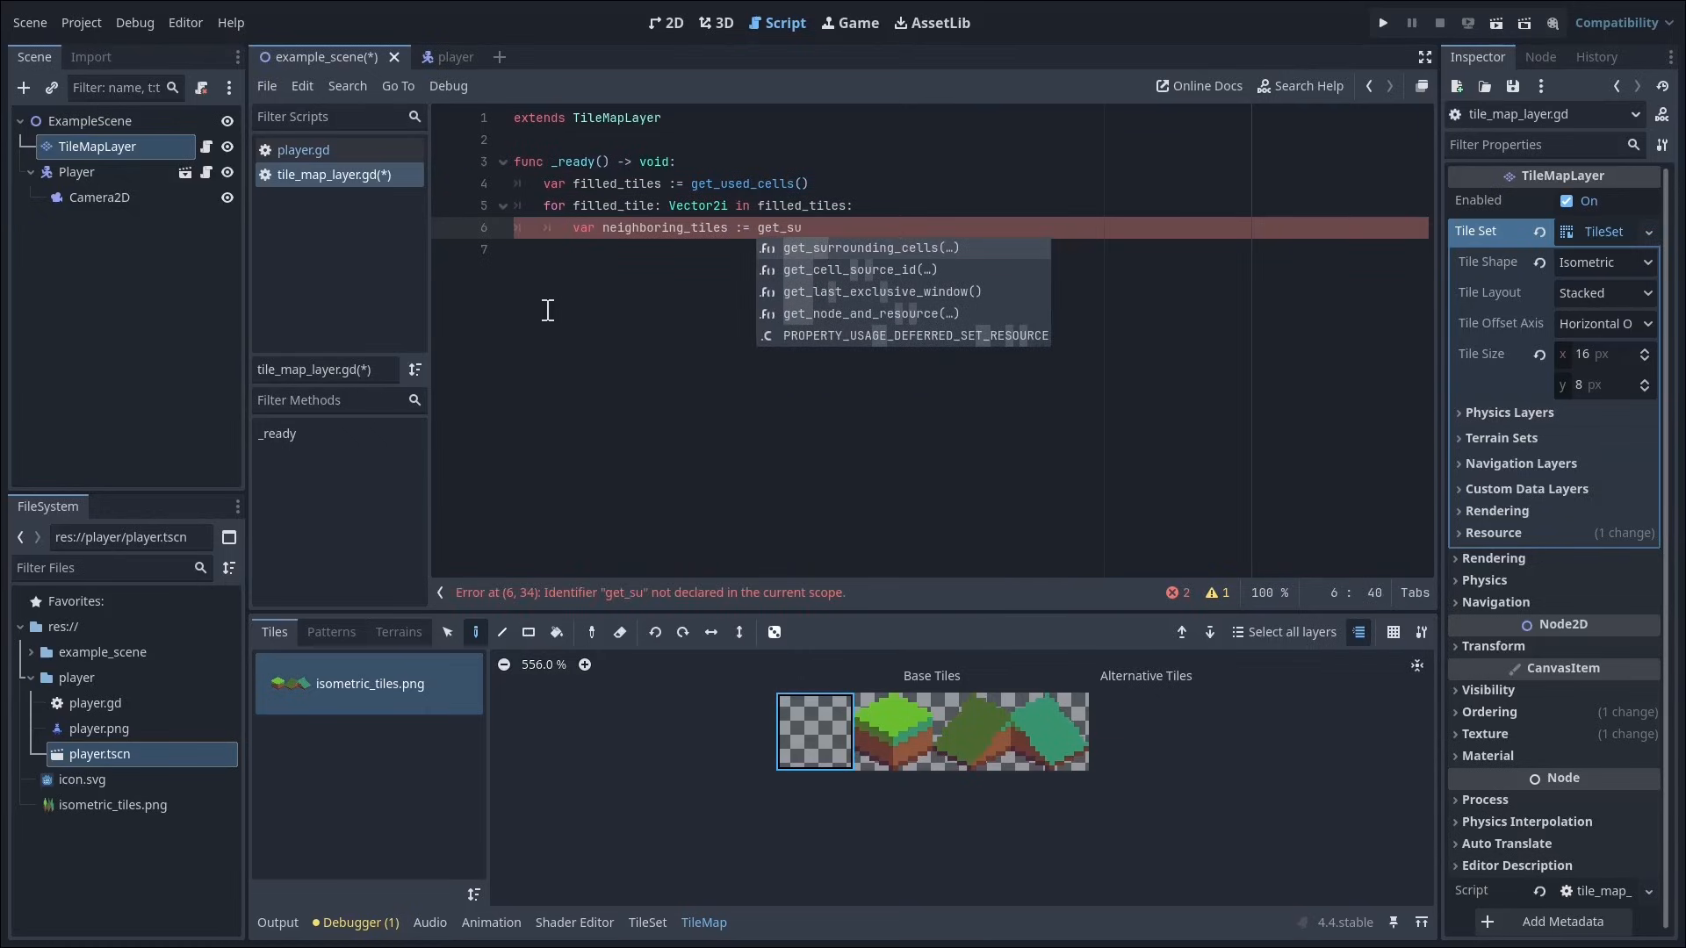
{"action": "key", "text": "Return"}
{"action": "type", "text": "fille"}
{"action": "key", "text": "Return"}
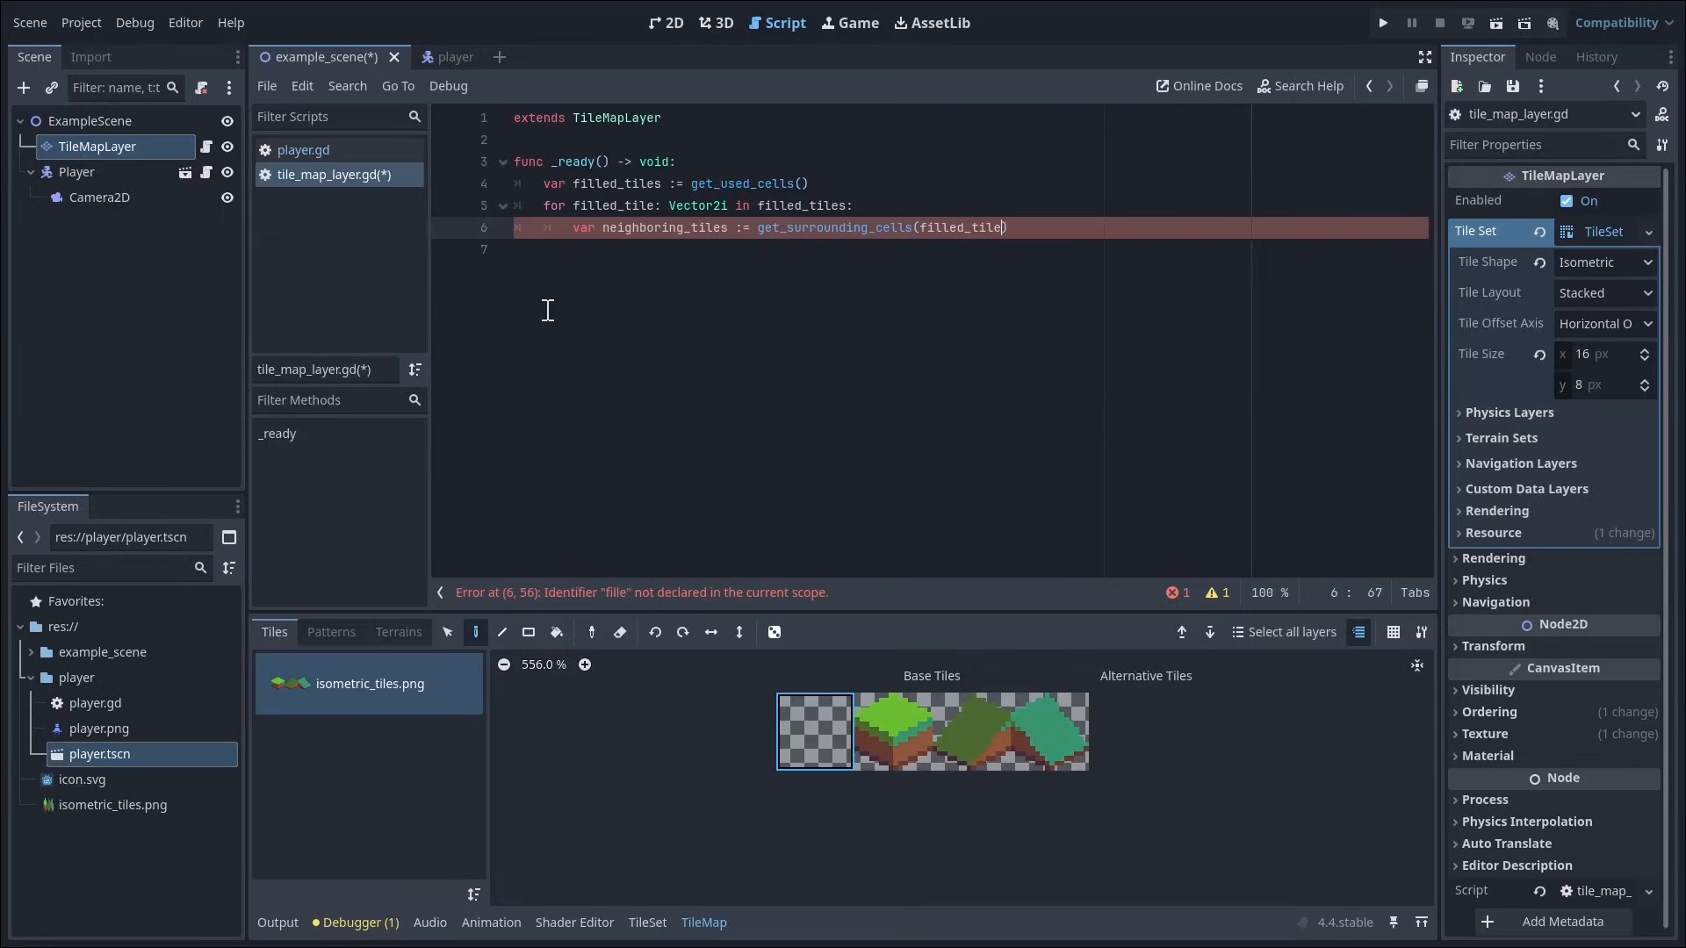
{"action": "key", "text": "End"}
{"action": "key", "text": "Return"}
Step: Nest a second loop, `for neighbor: Vector2i in neighboring_tiles:`, beneath the neighboring_tiles declaration
{"action": "type", "text": "fo"}
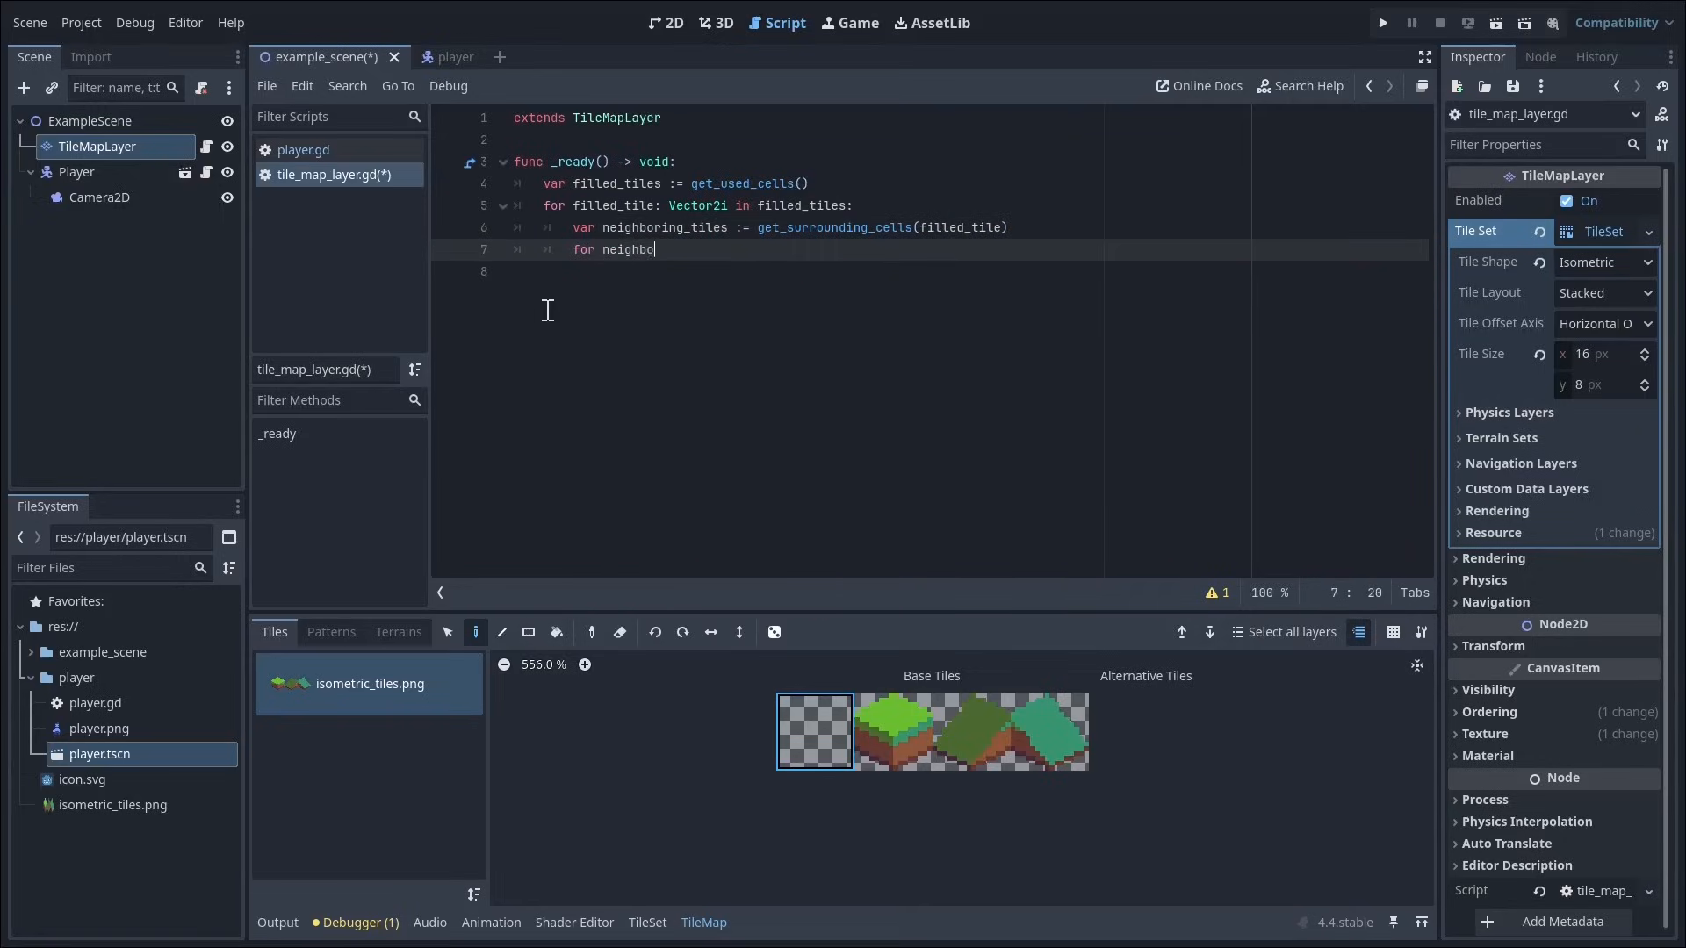
{"action": "type", "text": "r neighbor: Vector2i in neighboring_tiles:"}
{"action": "key", "text": "Return"}
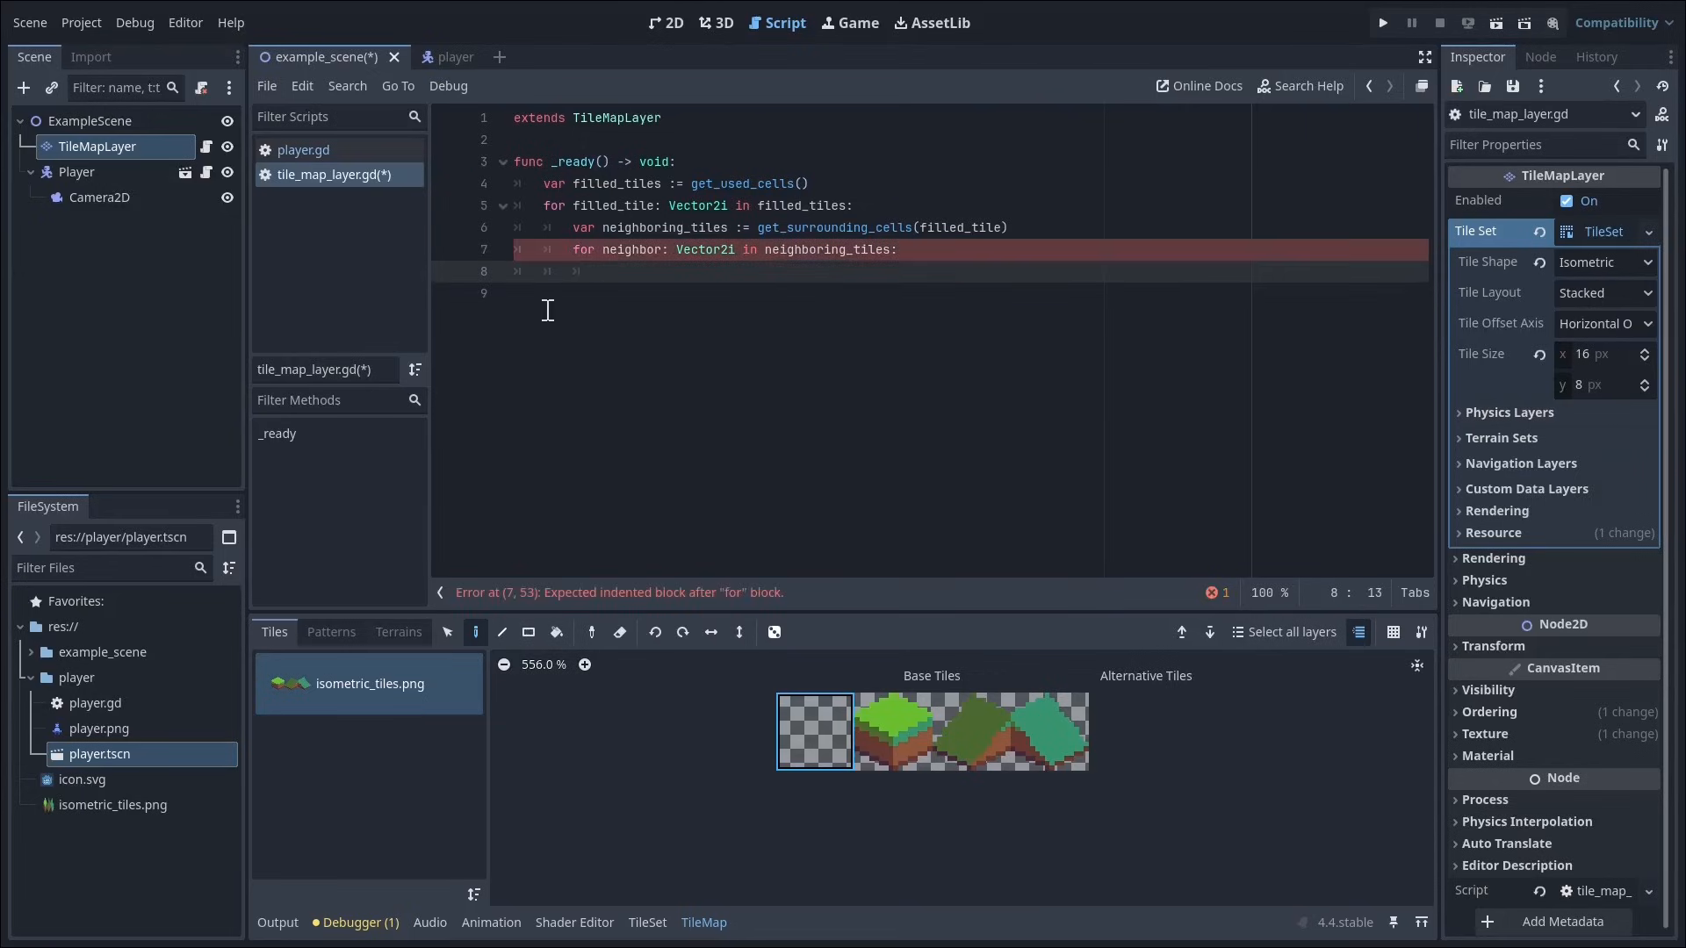
Step: Inside the neighbor loop, add the empty-cell check `if get_cell_source_id(neighbor) == -1:`
{"action": "type", "text": "if get_cell_so"}
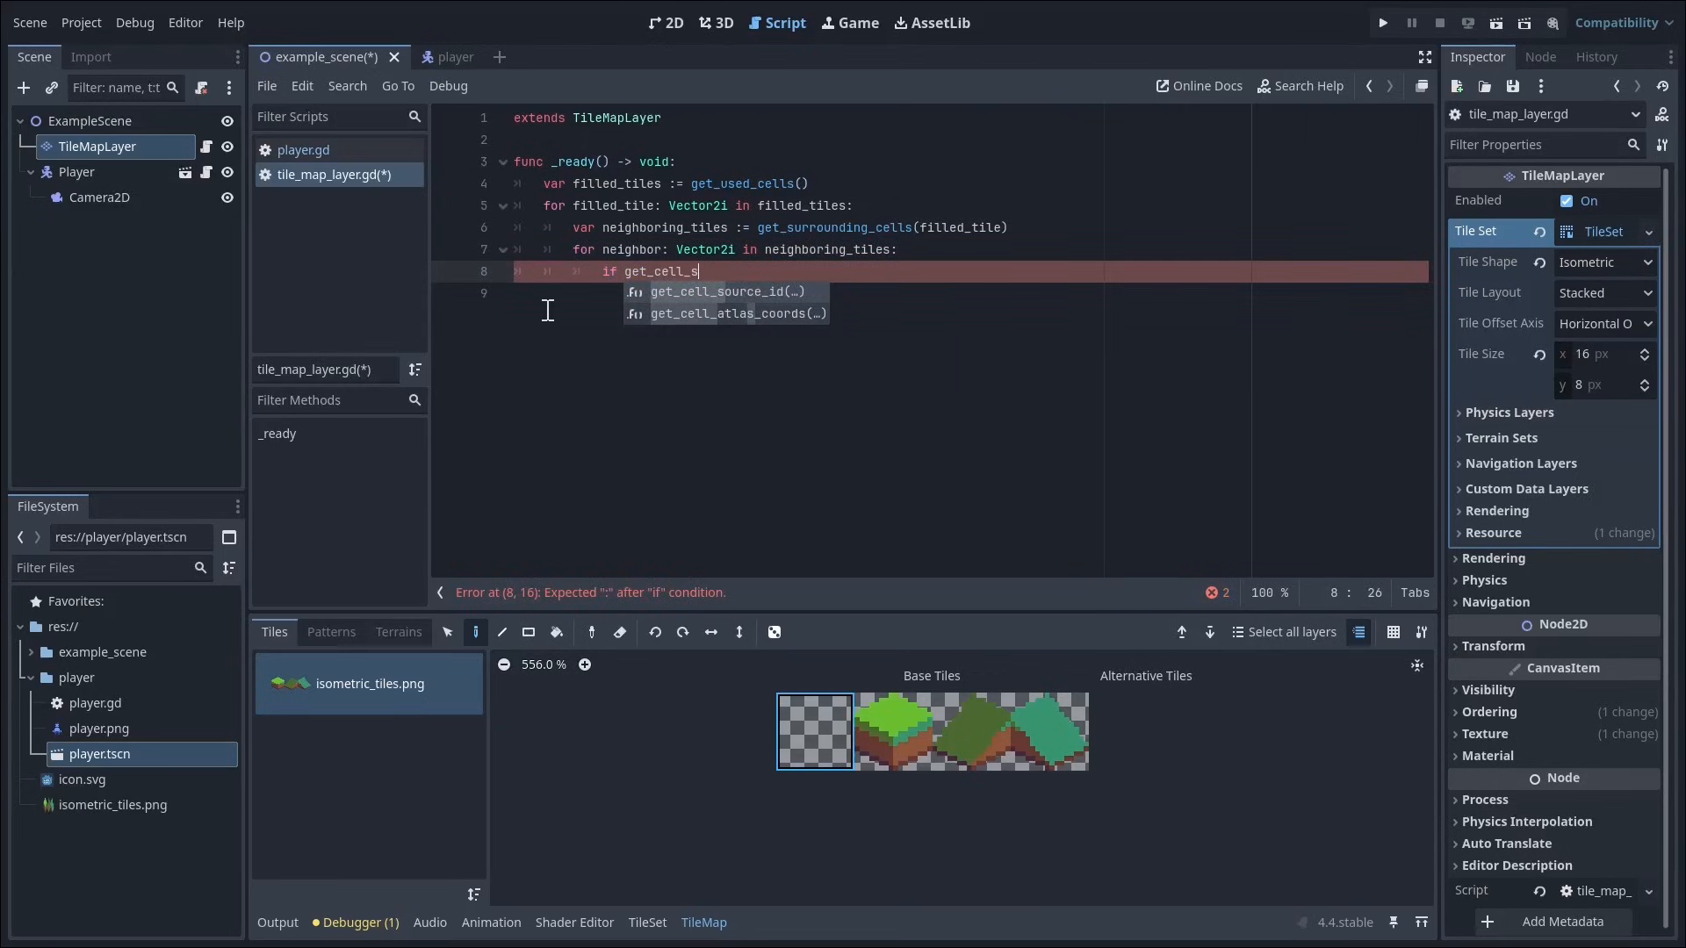
{"action": "key", "text": "Return"}
{"action": "type", "text": "neighbor) =="}
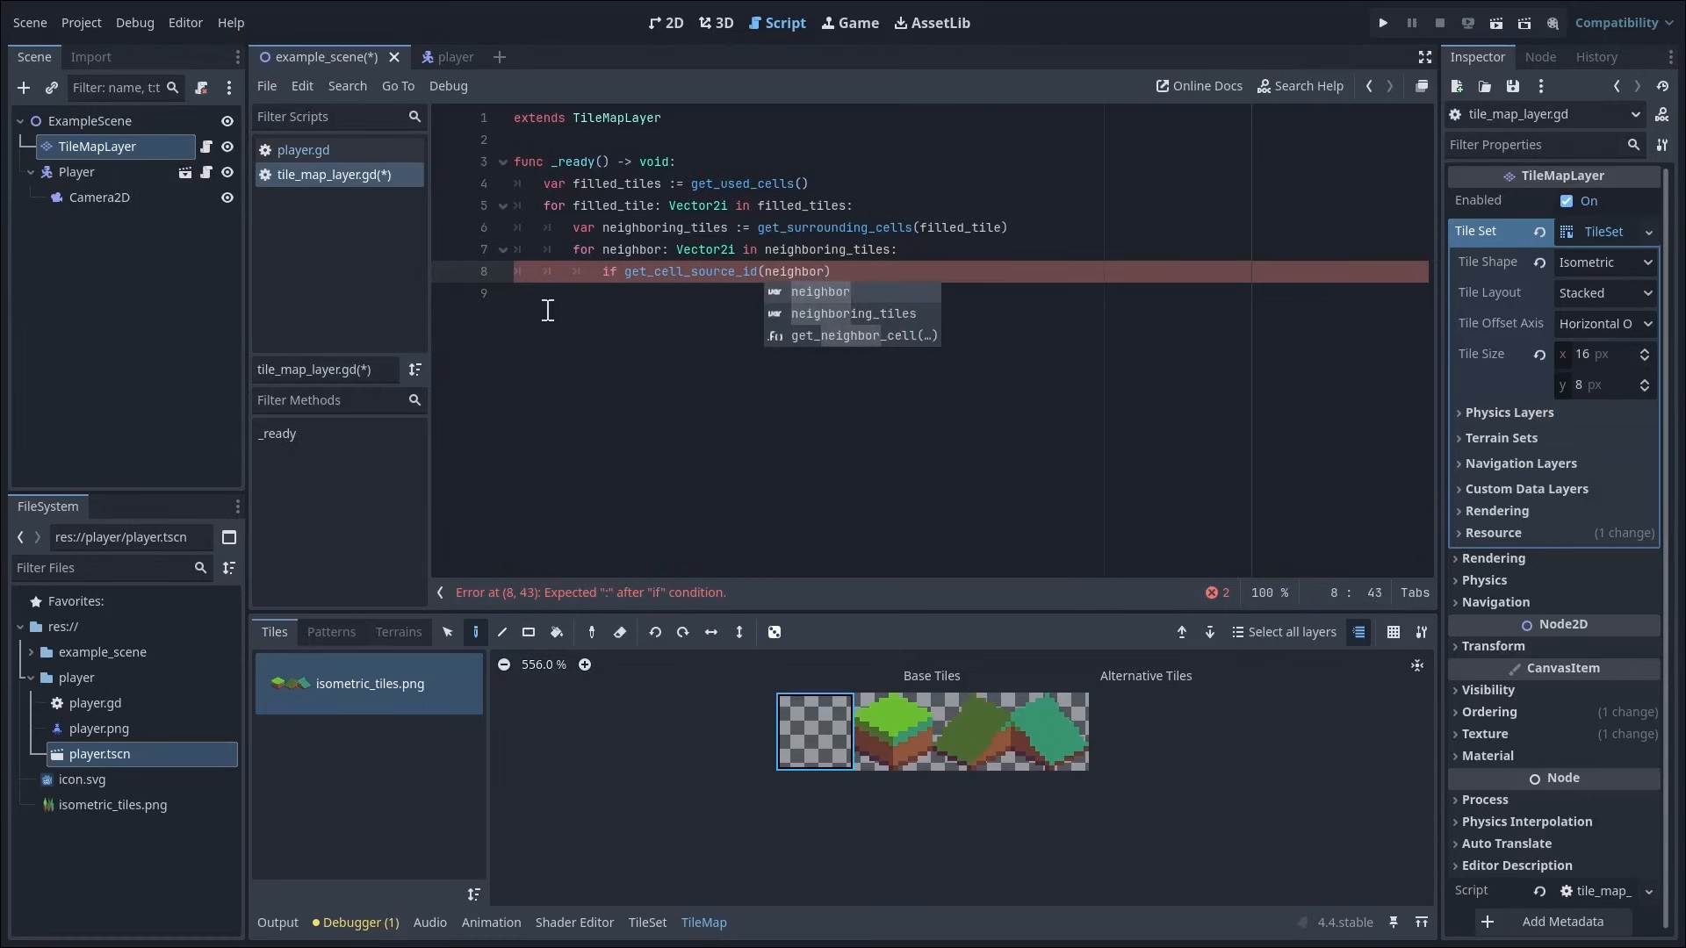
{"action": "type", "text": " -1:"}
{"action": "key", "text": "Return"}
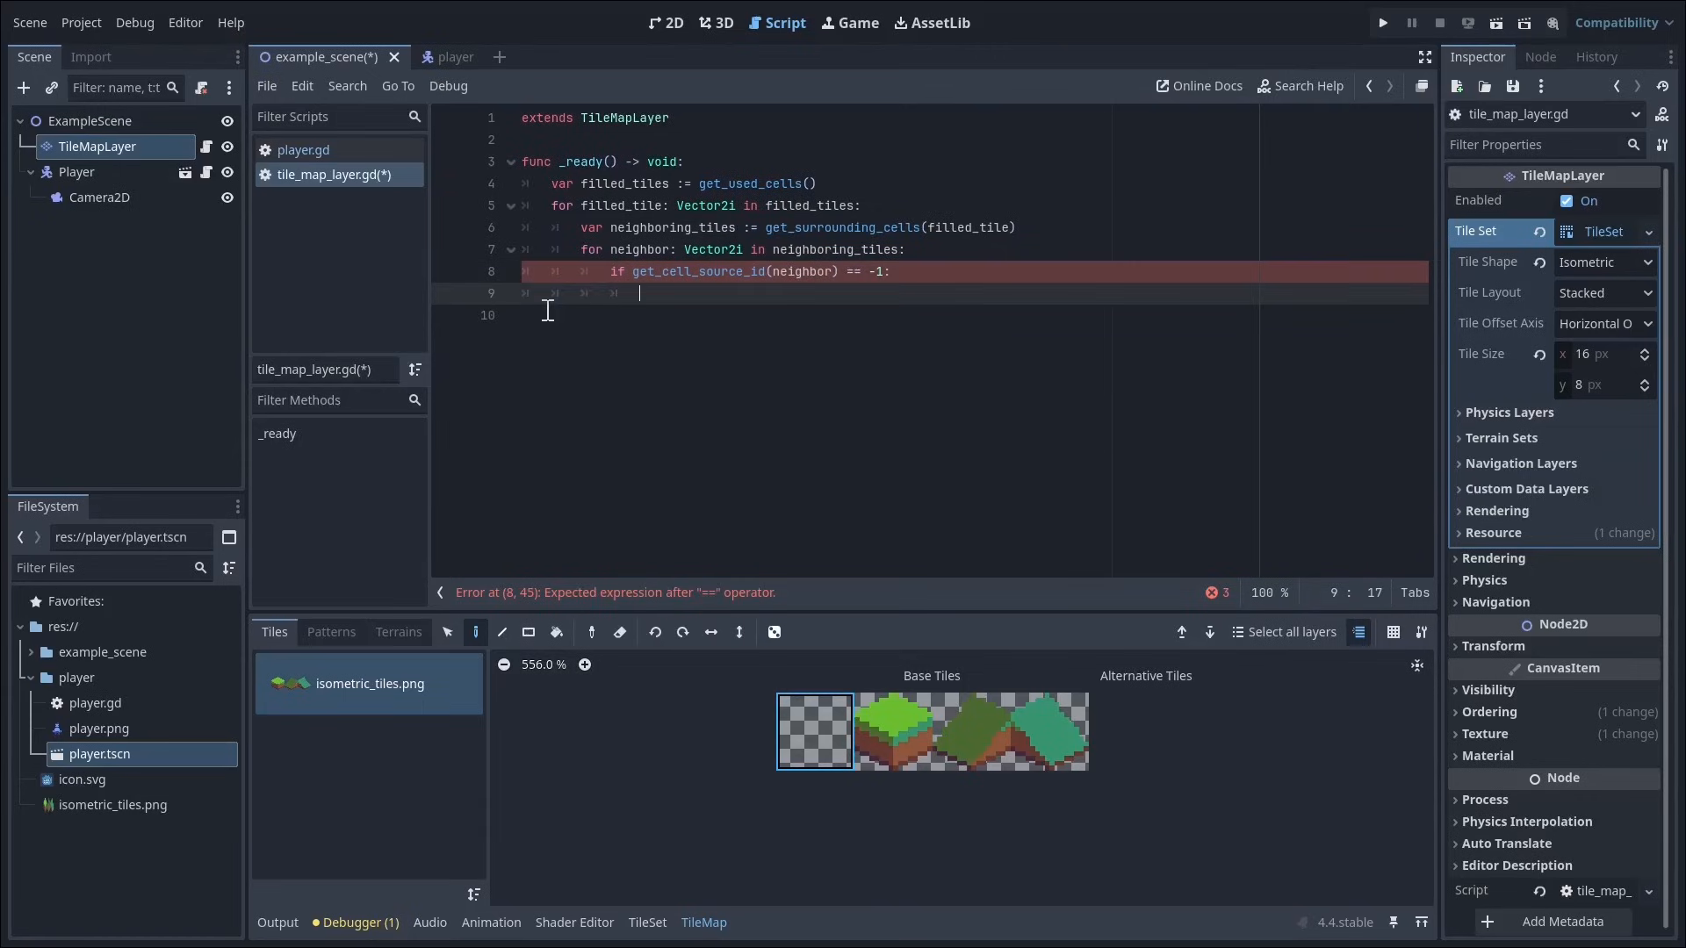
Step: Fill empty neighbours with the blank tile by adding `set_cell(neighbor, 0, Vector2i.ZERO)` under the condition, and save the script
{"action": "type", "text": "set_ce"}
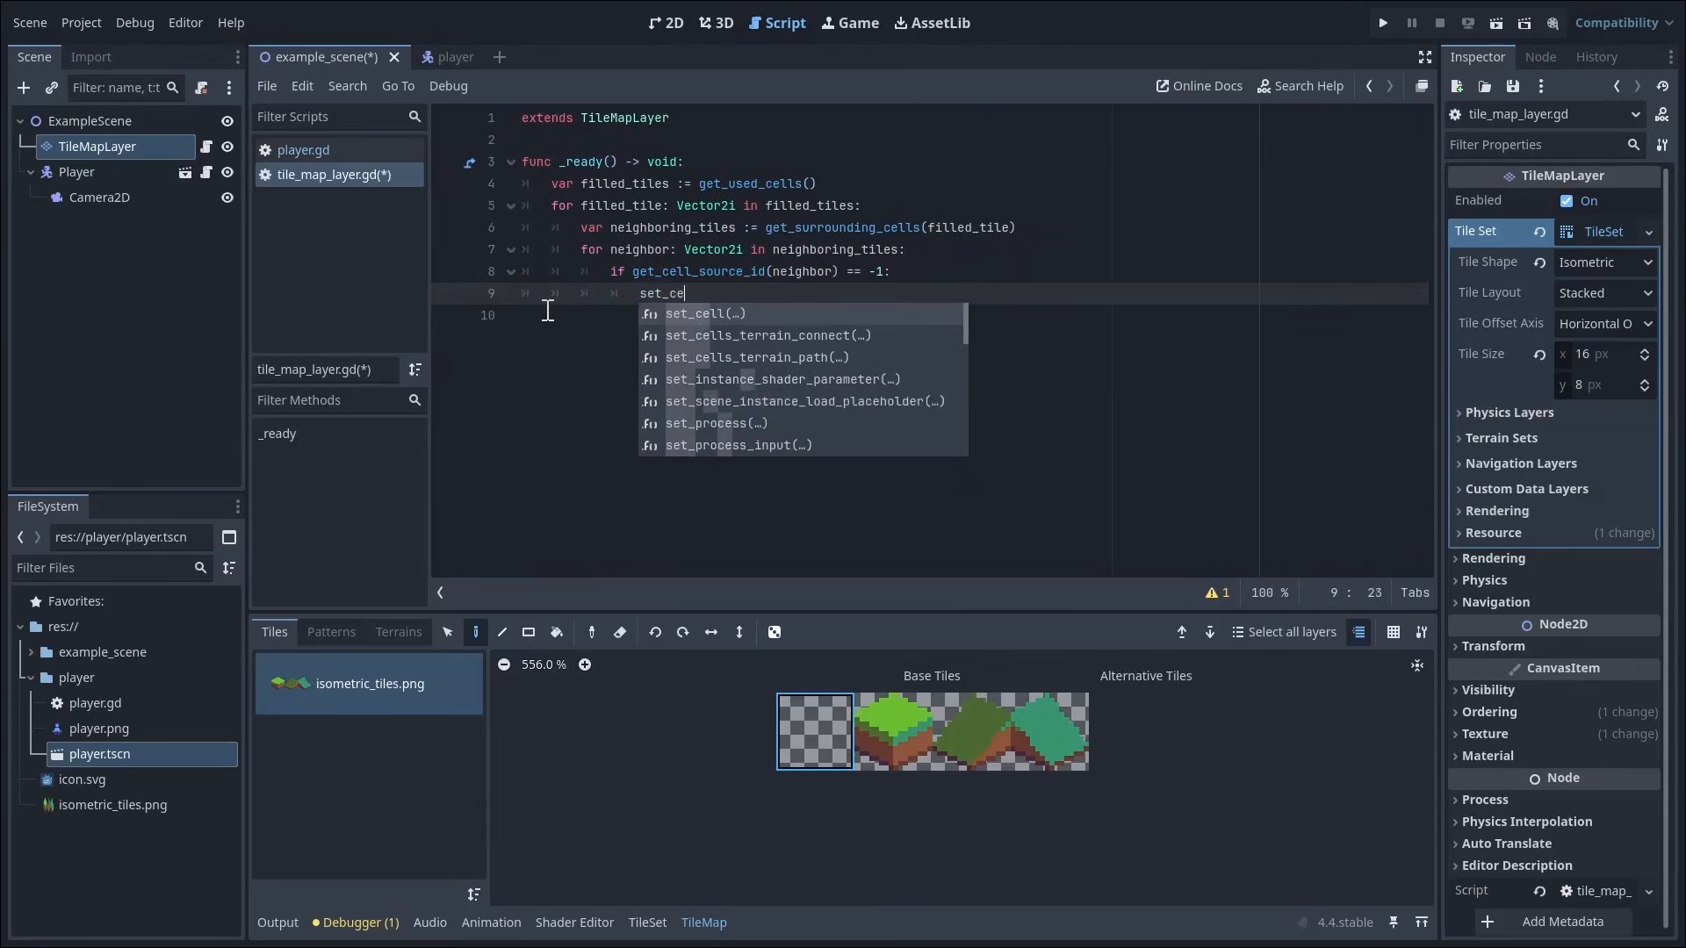
{"action": "key", "text": "Return"}
{"action": "type", "text": "neighbor, 0"}
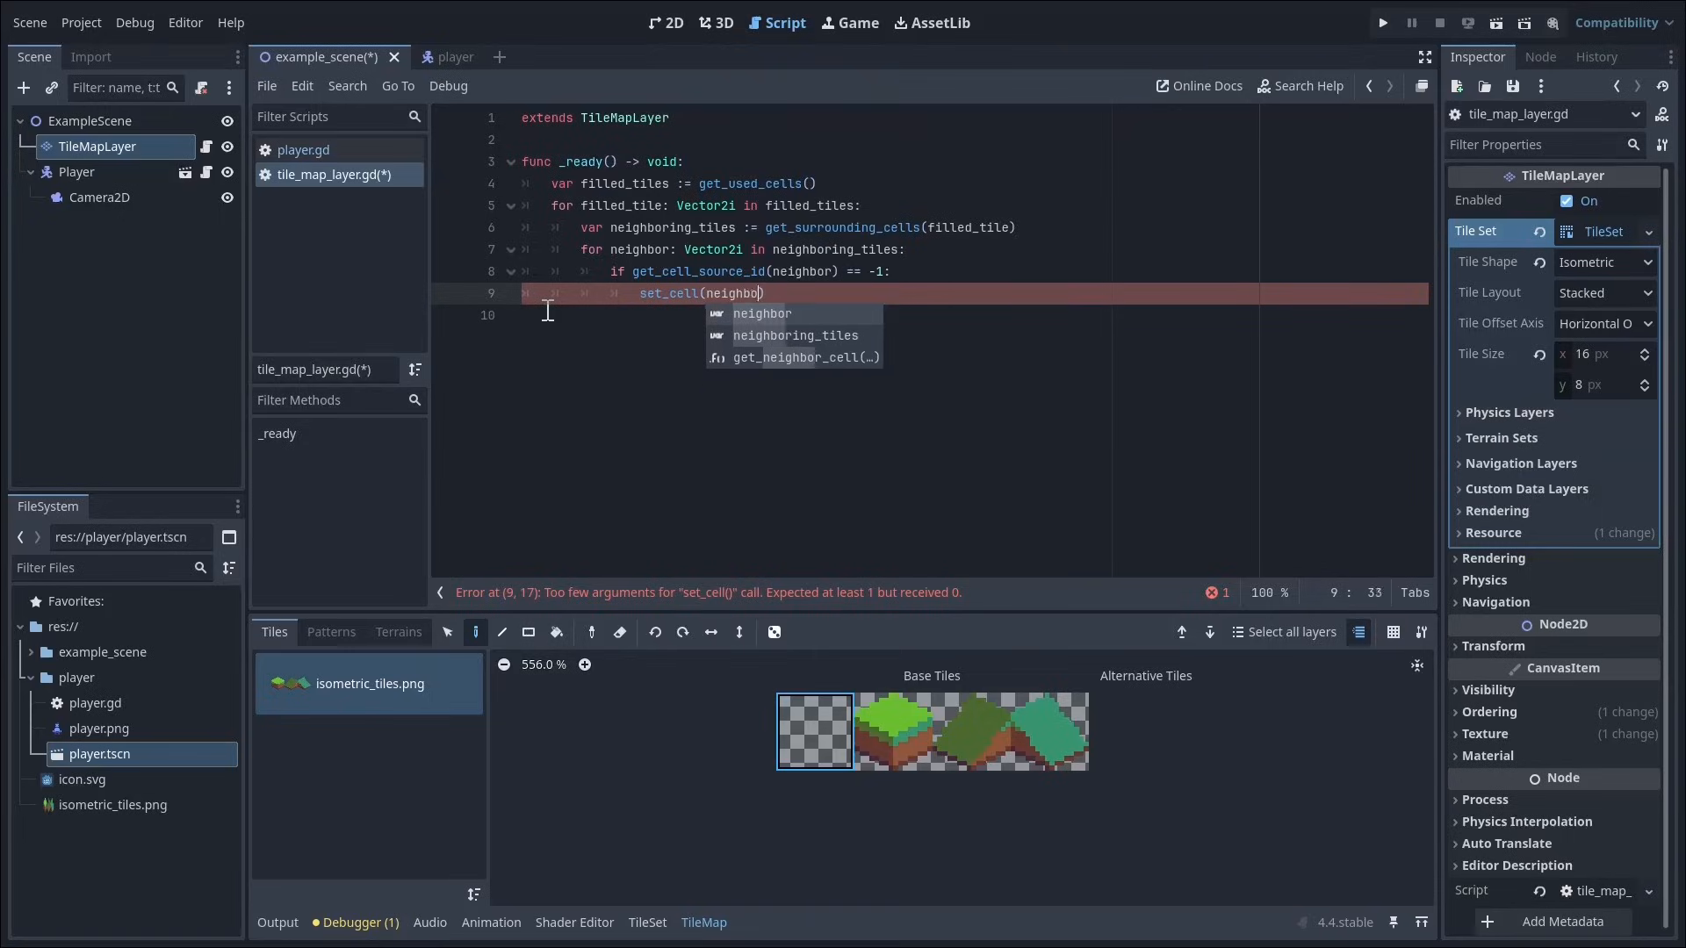
{"action": "type", "text": ", "}
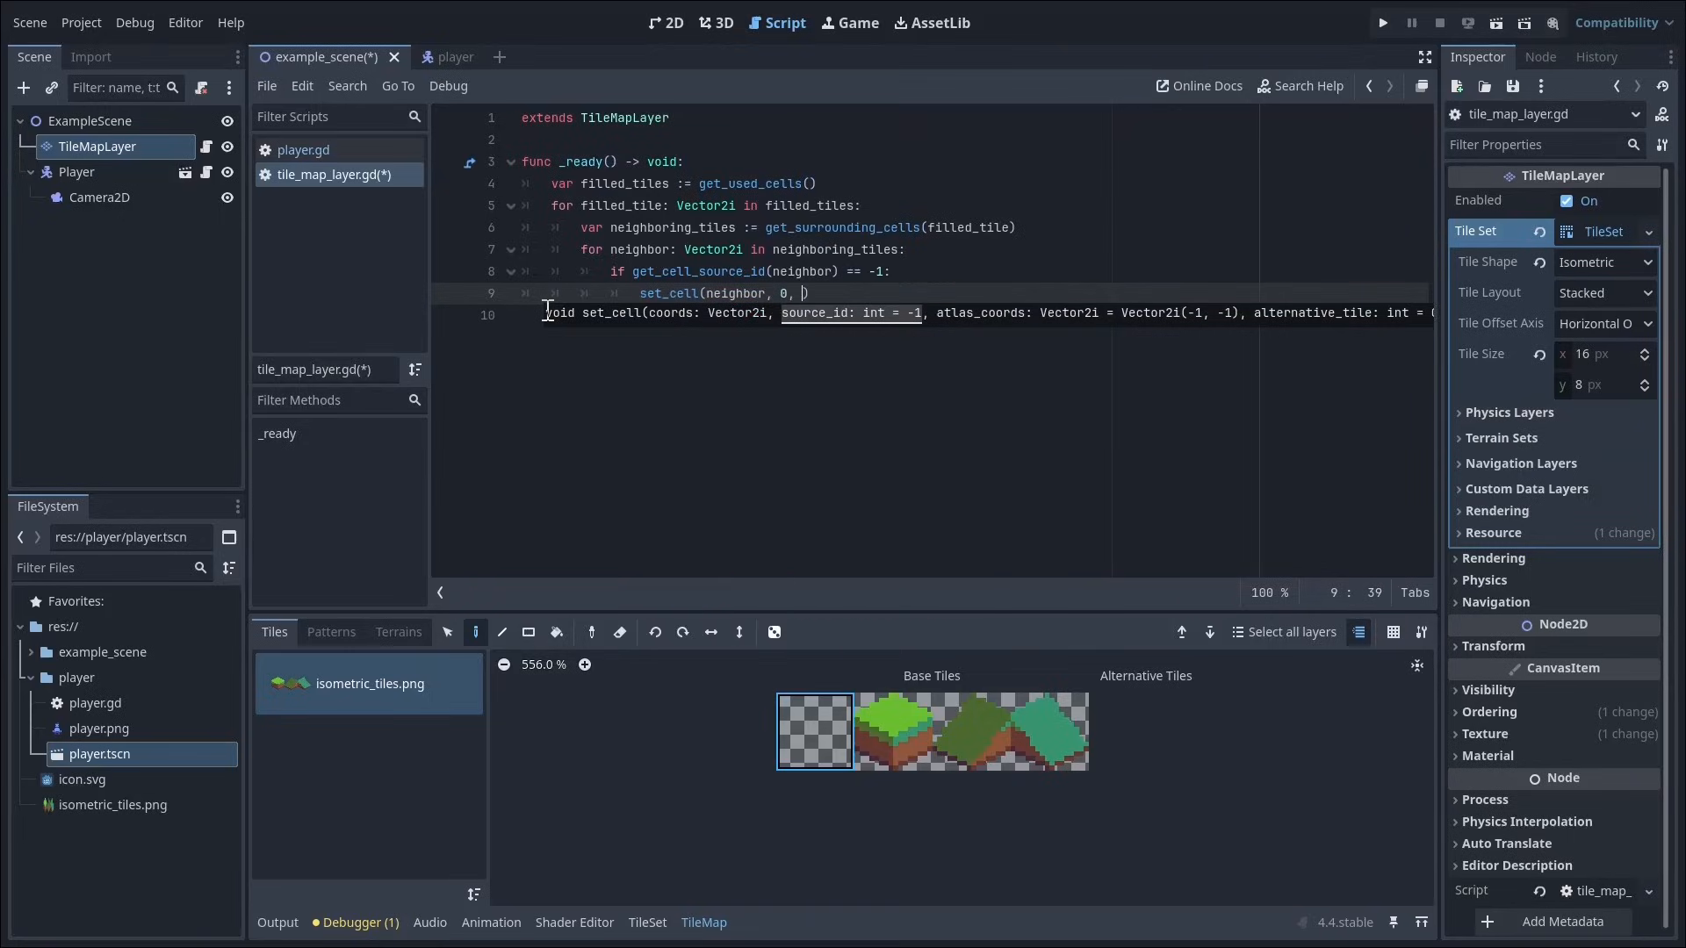
{"action": "type", "text": "Vector2i.ZERO"}
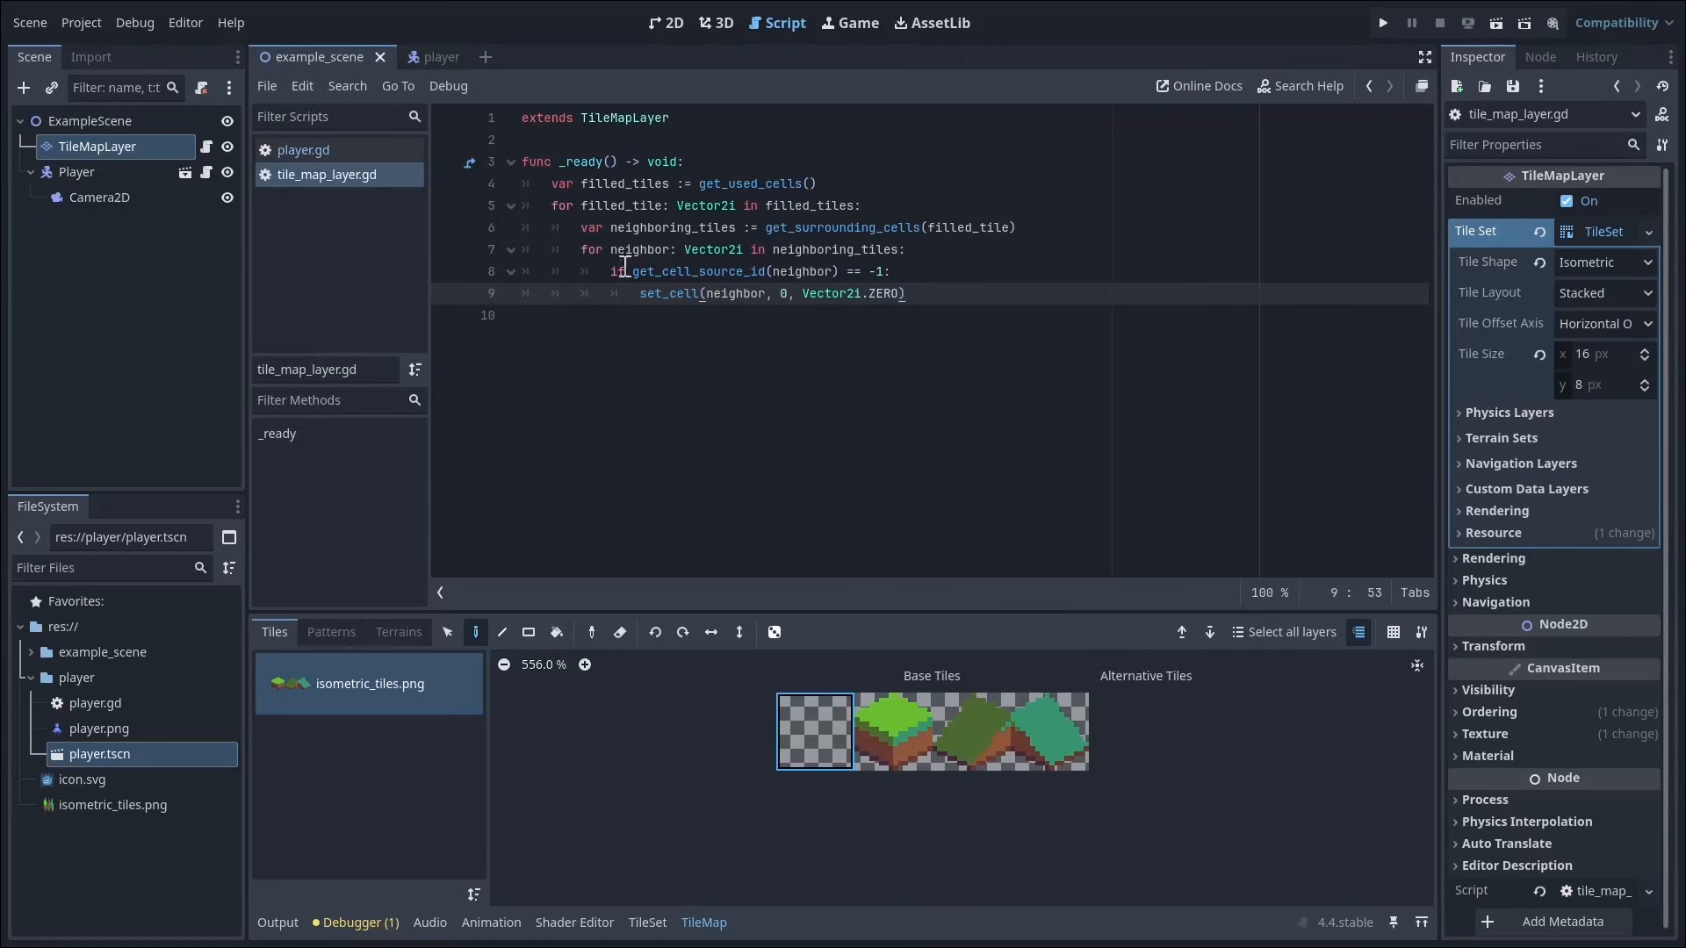
Step: Enable Visible Collision Shapes for debugging and run the game
{"action": "left_click", "coordinate": [140, 21]}
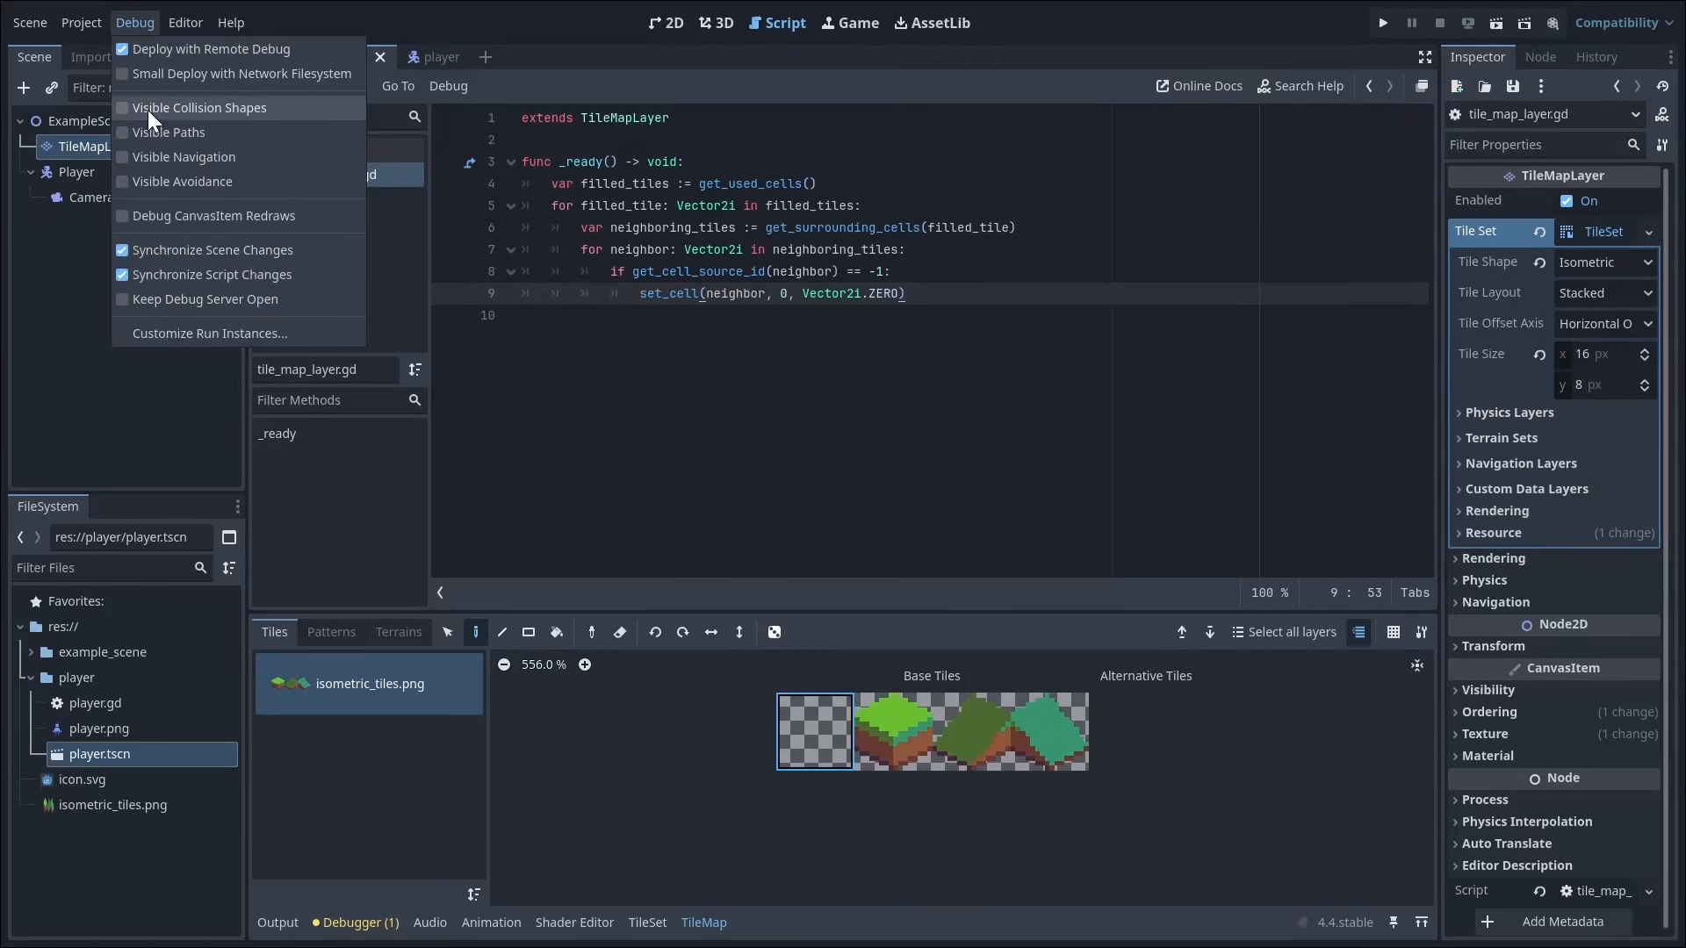
{"action": "left_click", "coordinate": [921, 294]}
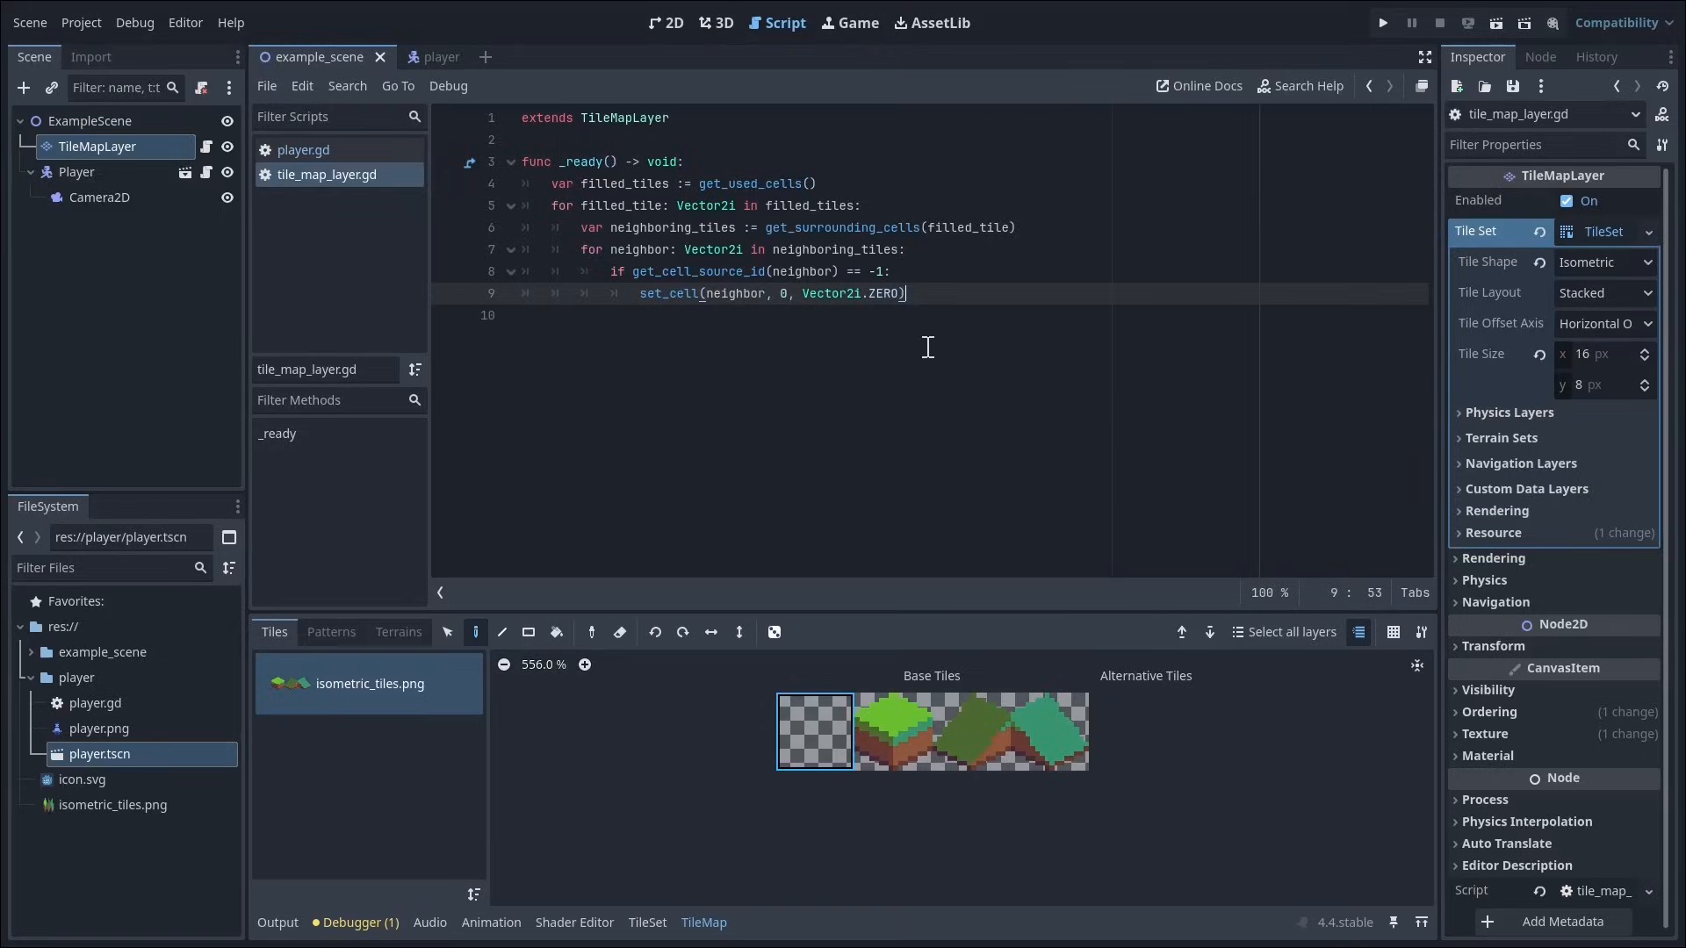
{"action": "key", "text": "F5"}
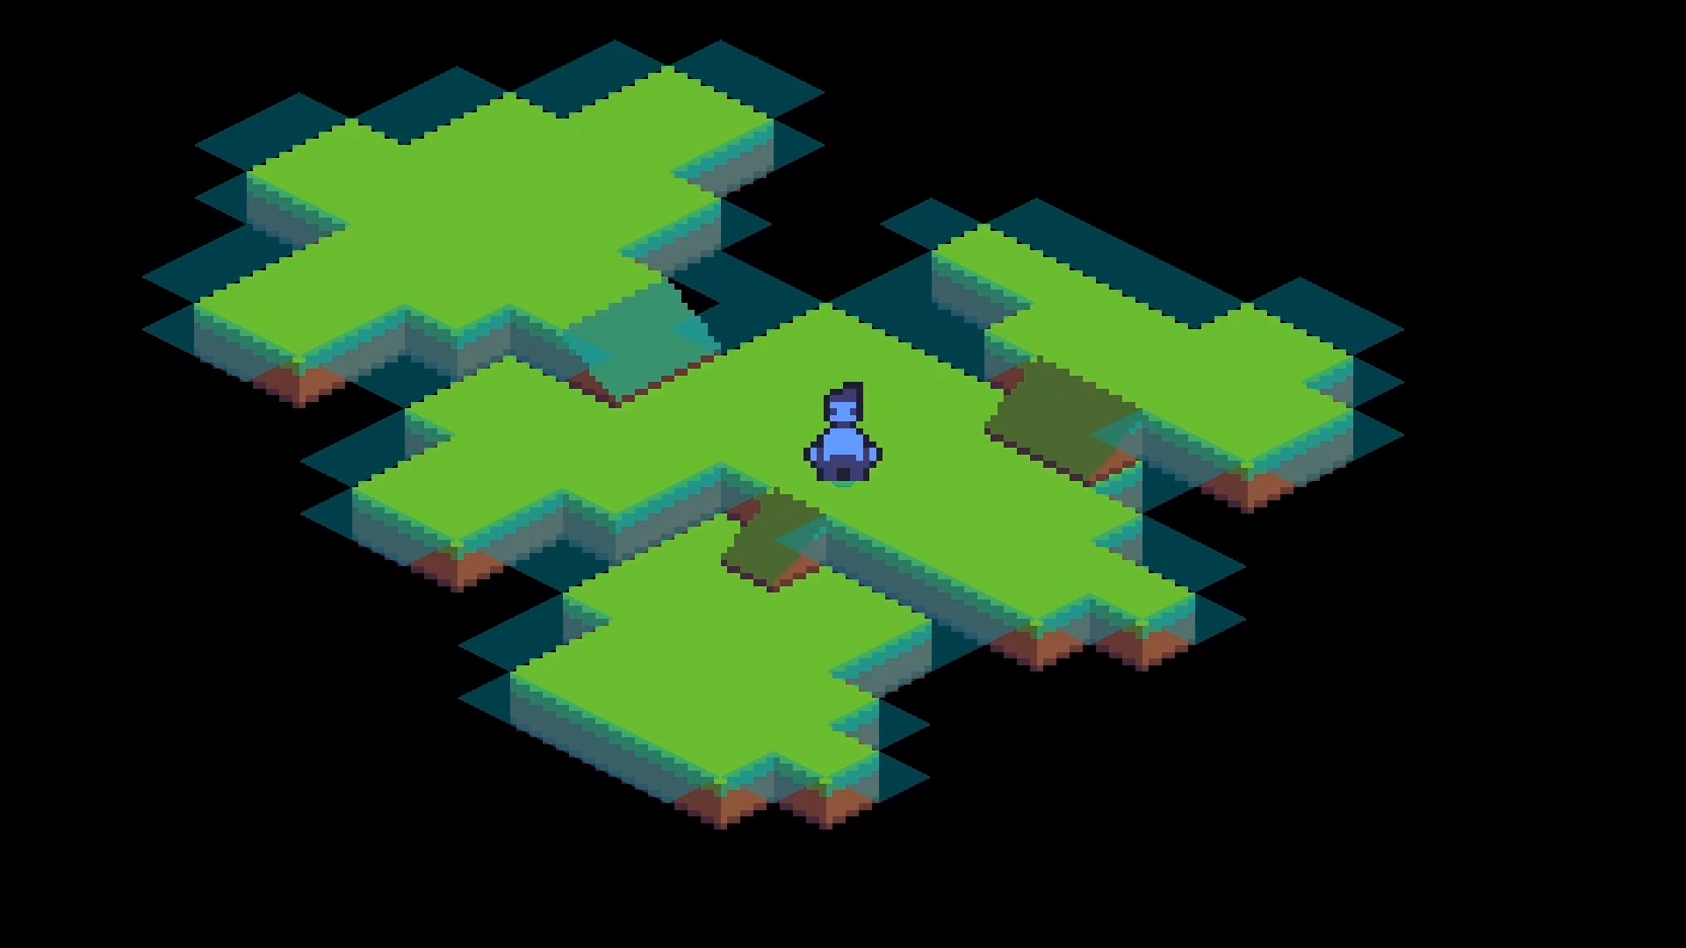
Step: Walk the player down the small slope to the lower platform's edges and back up to test the generated boundary collisions
{"action": "key", "text": "Right"}
{"action": "key", "text": "Up"}
{"action": "key", "text": "Left"}
{"action": "key", "text": "Down"}
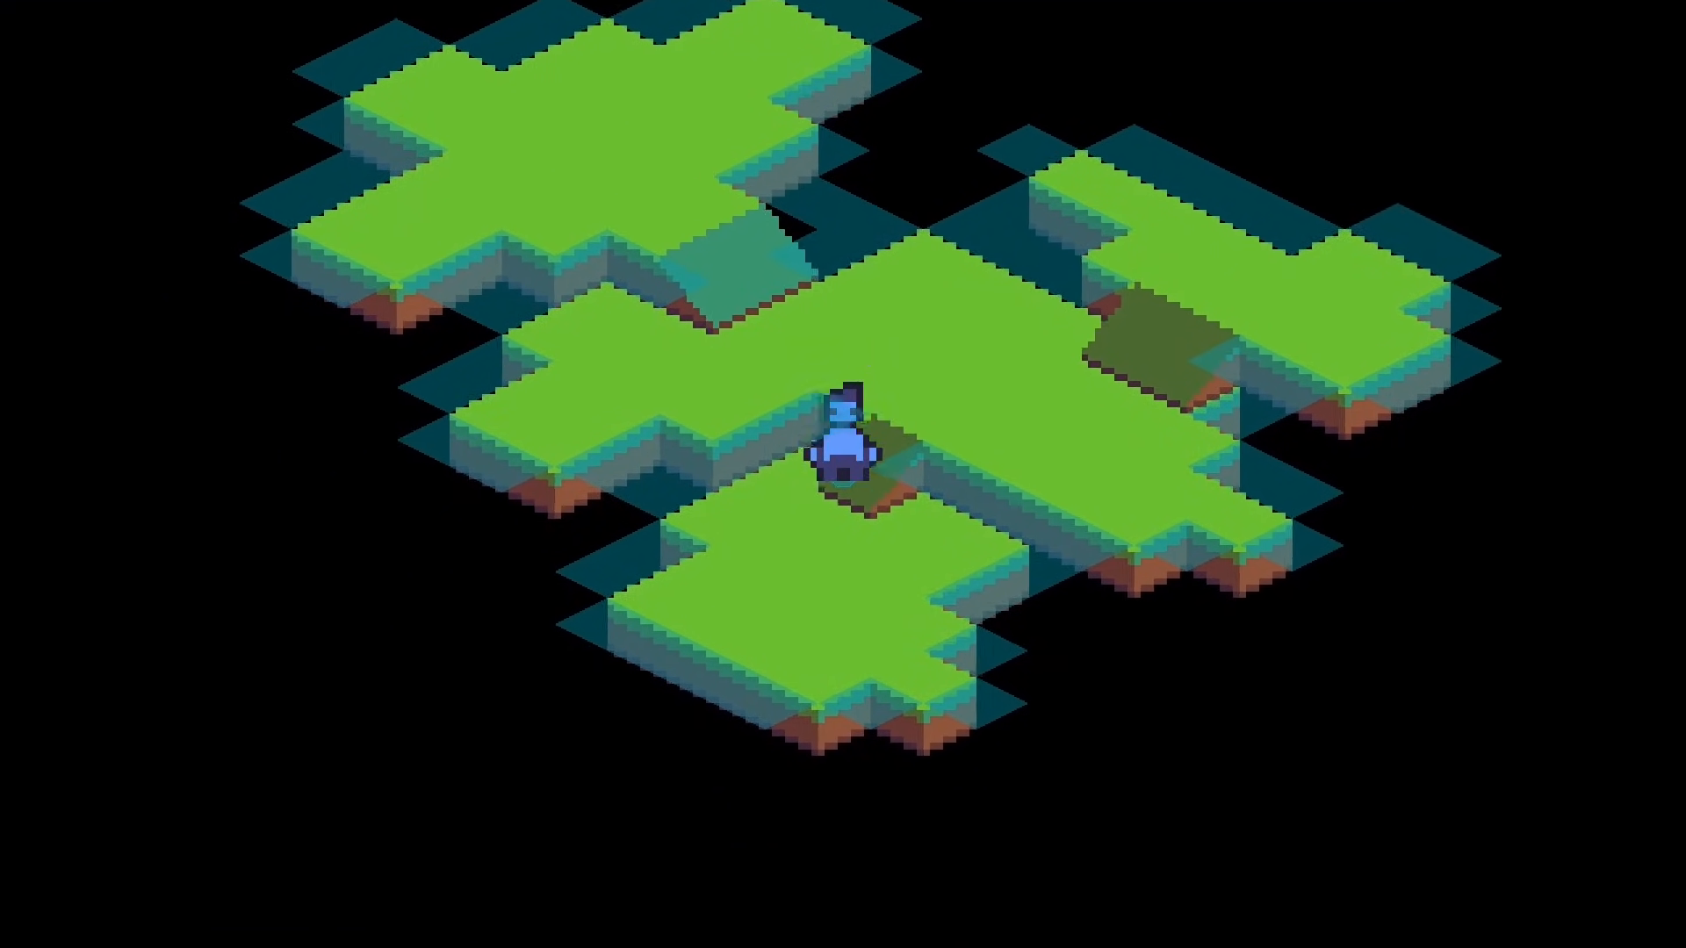
{"action": "key", "text": "Down"}
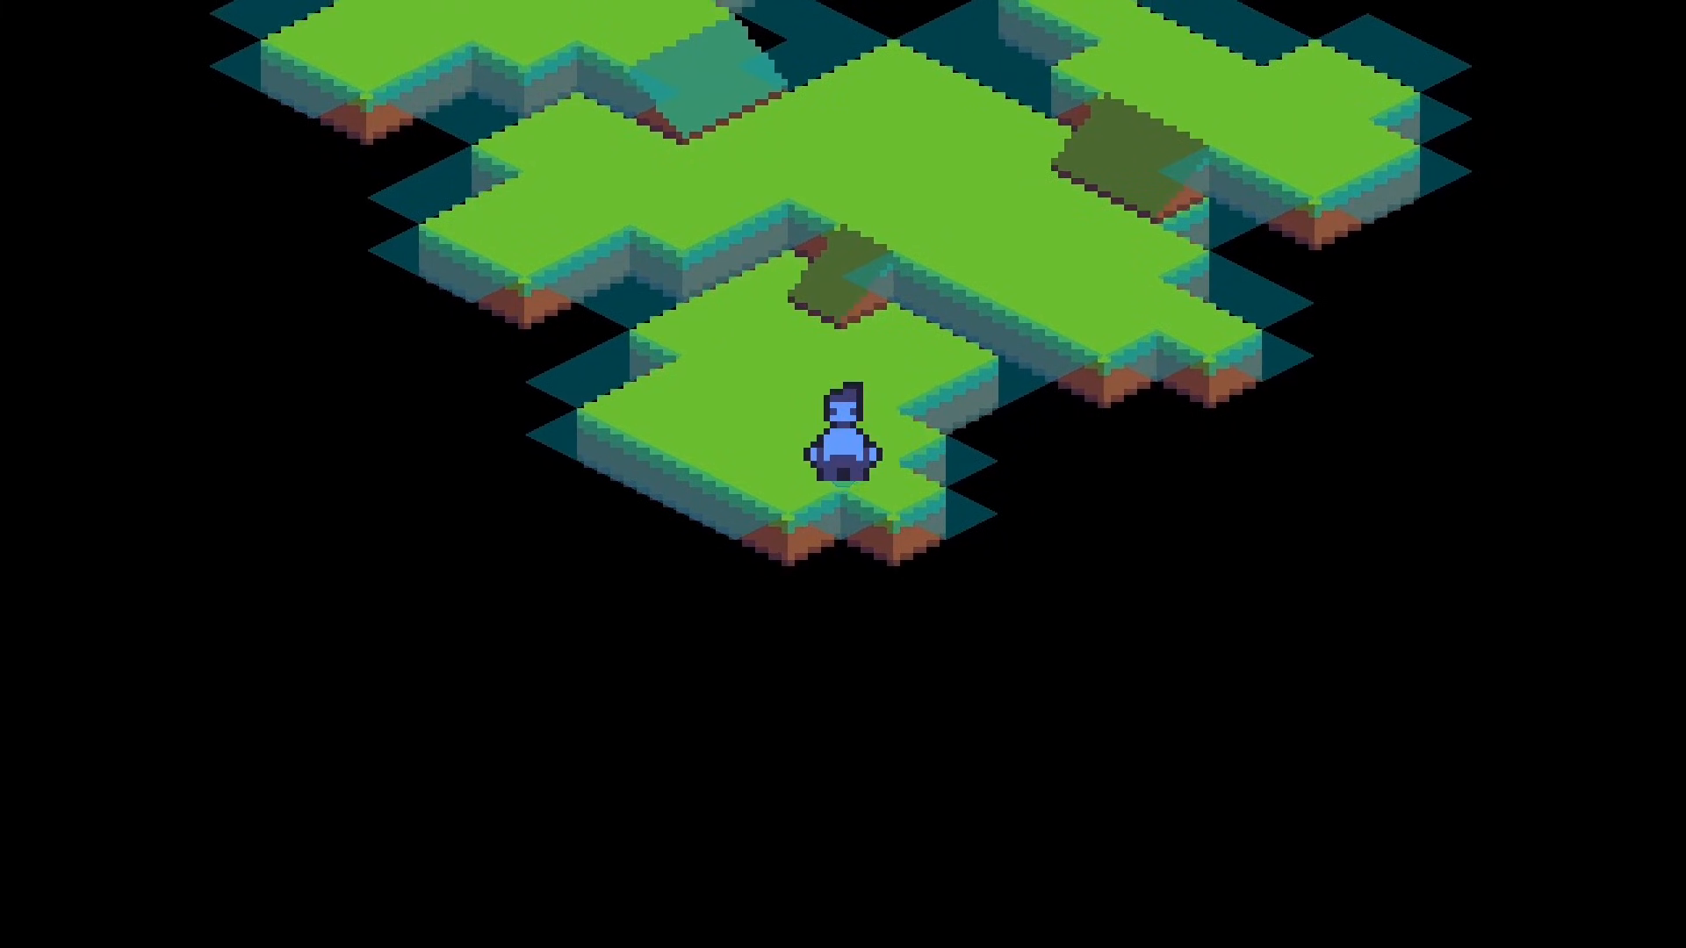
{"action": "key", "text": "Right"}
{"action": "key", "text": "Left"}
{"action": "key", "text": "Up"}
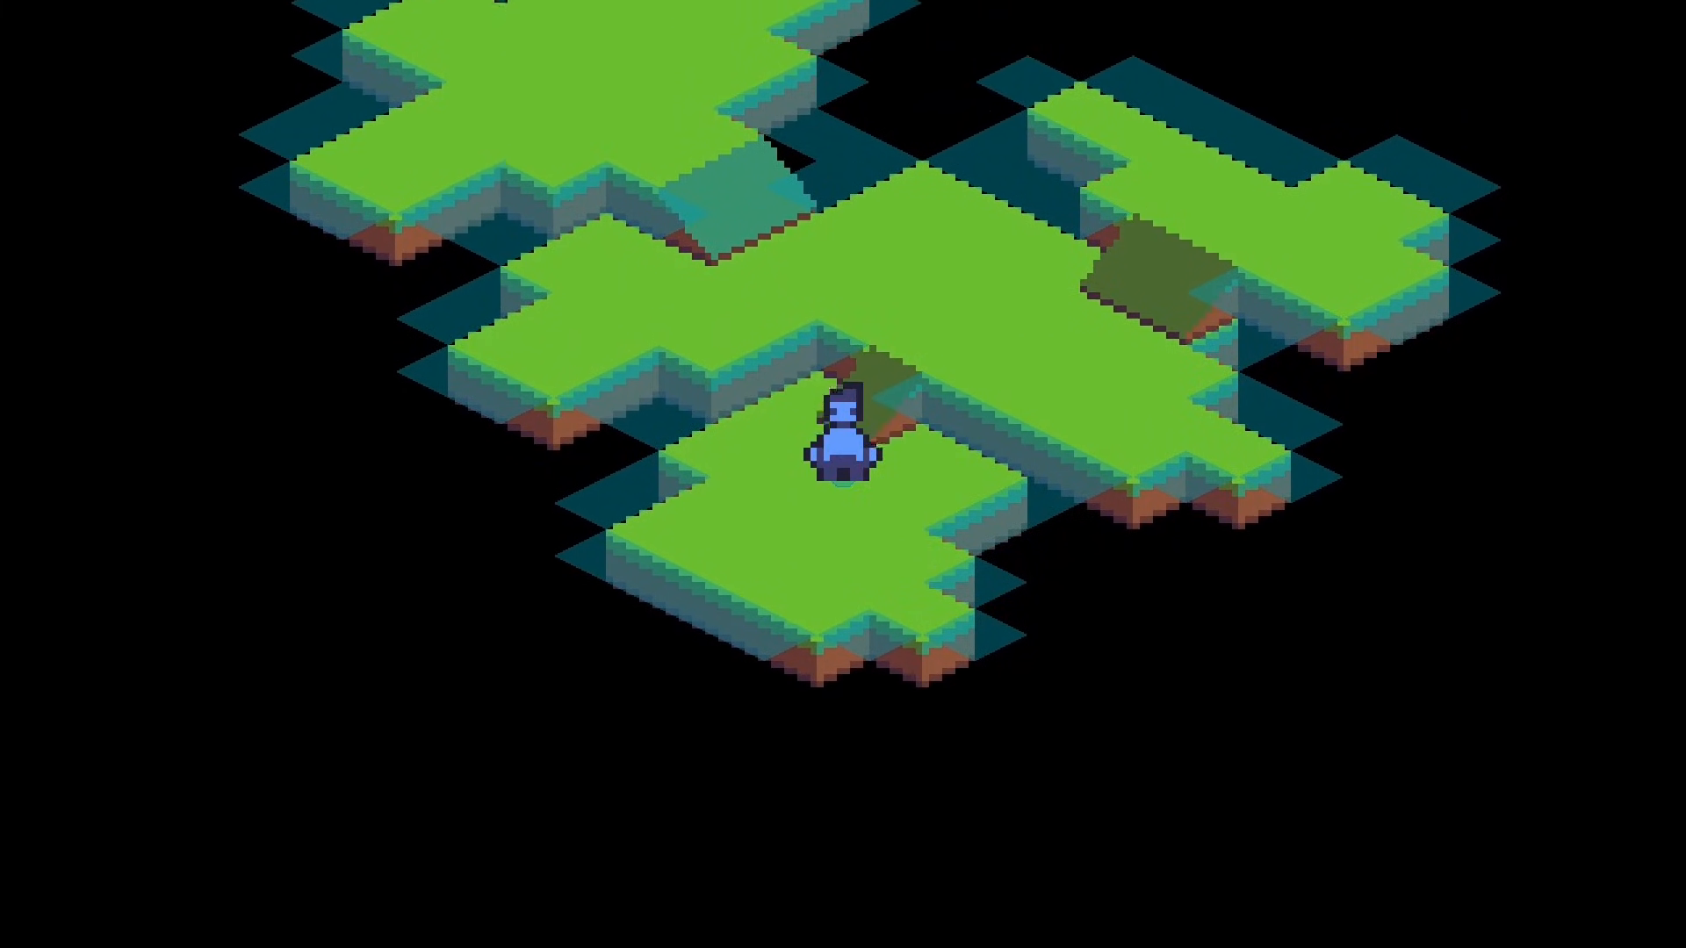
{"action": "key", "text": "Up"}
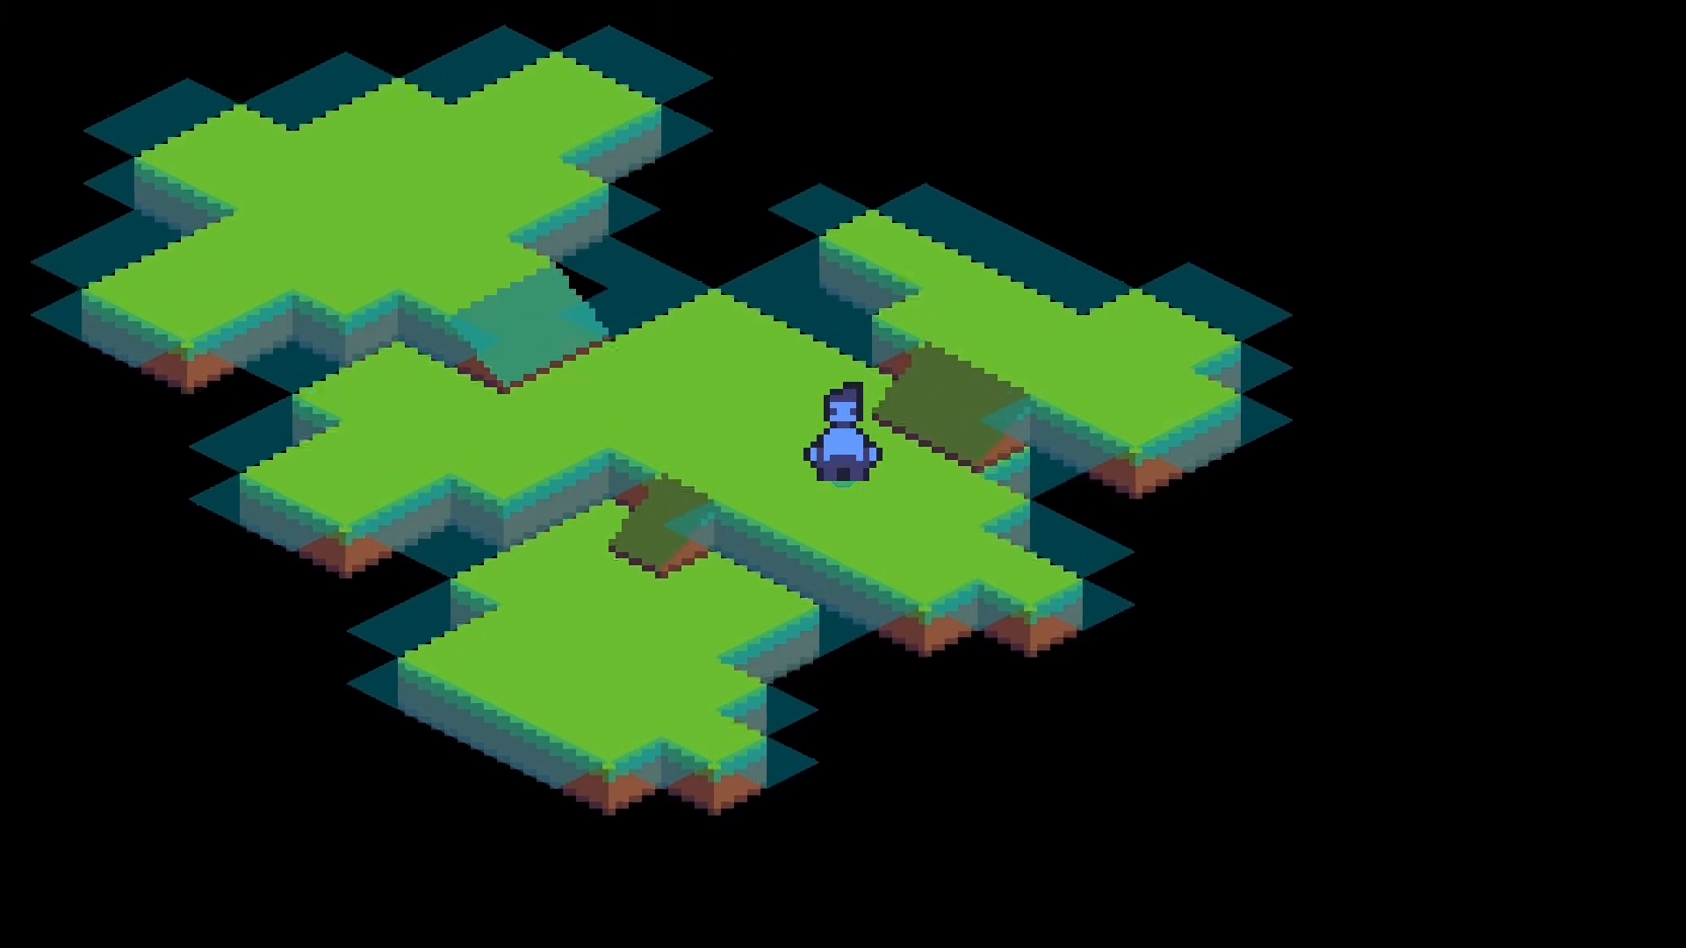
{"action": "key", "text": "Up"}
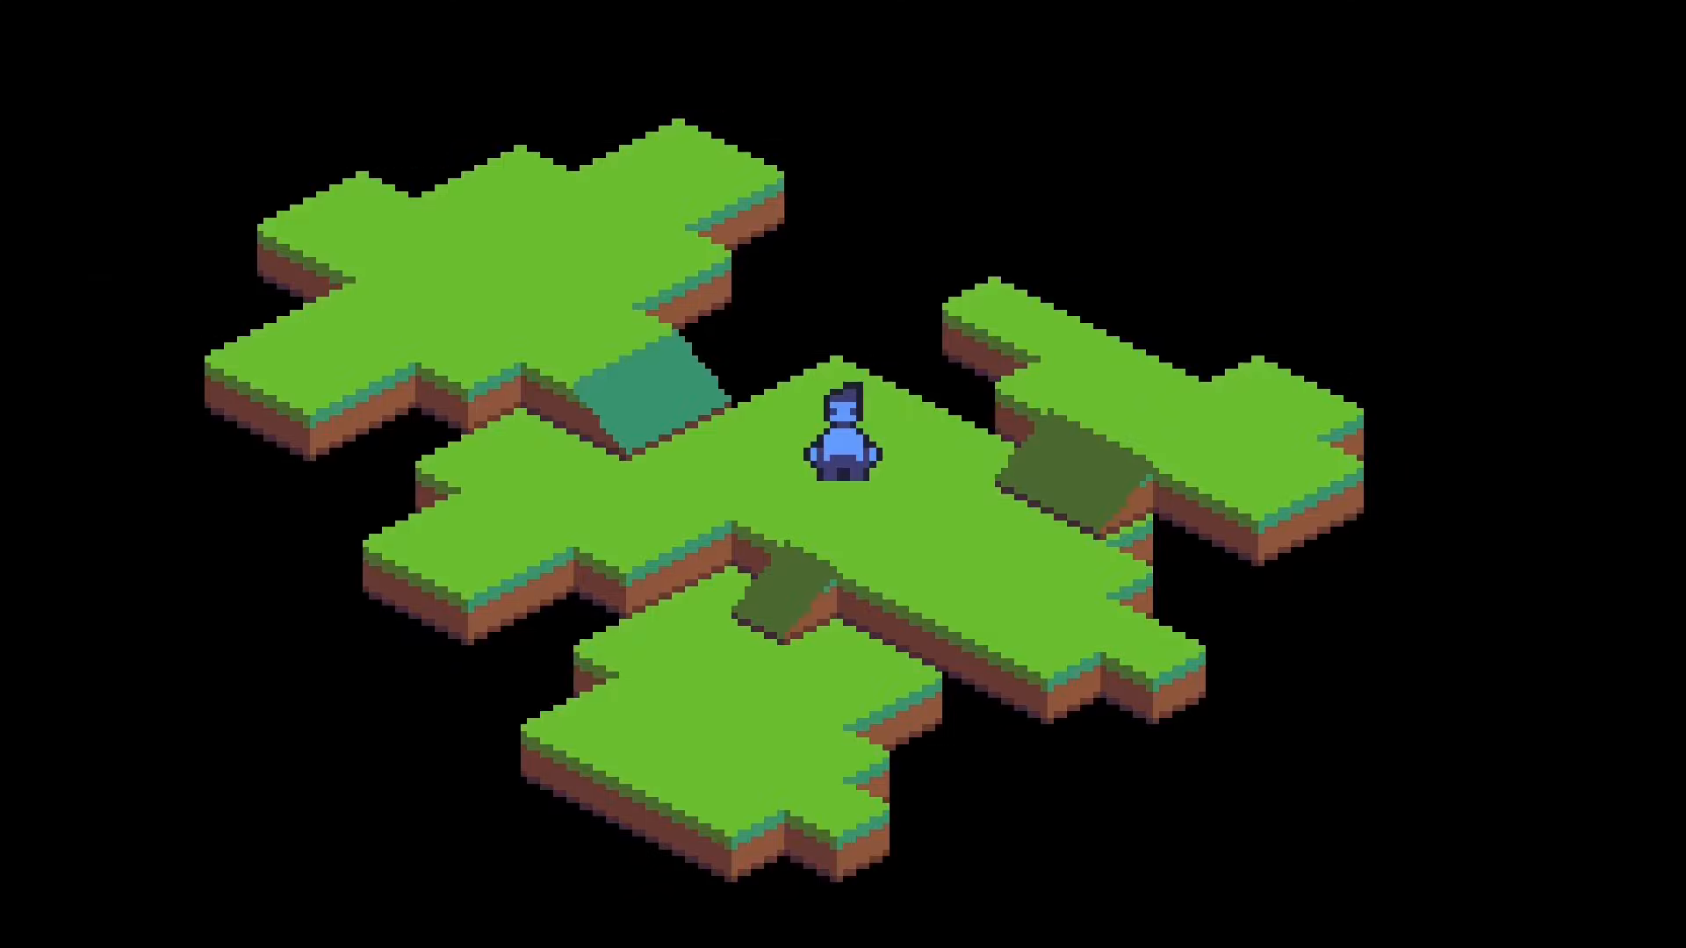
Step: With collision shapes hidden, walk the player up the teal slope, along the upper platform's edges and back to test the boundaries
{"action": "key", "text": "Left"}
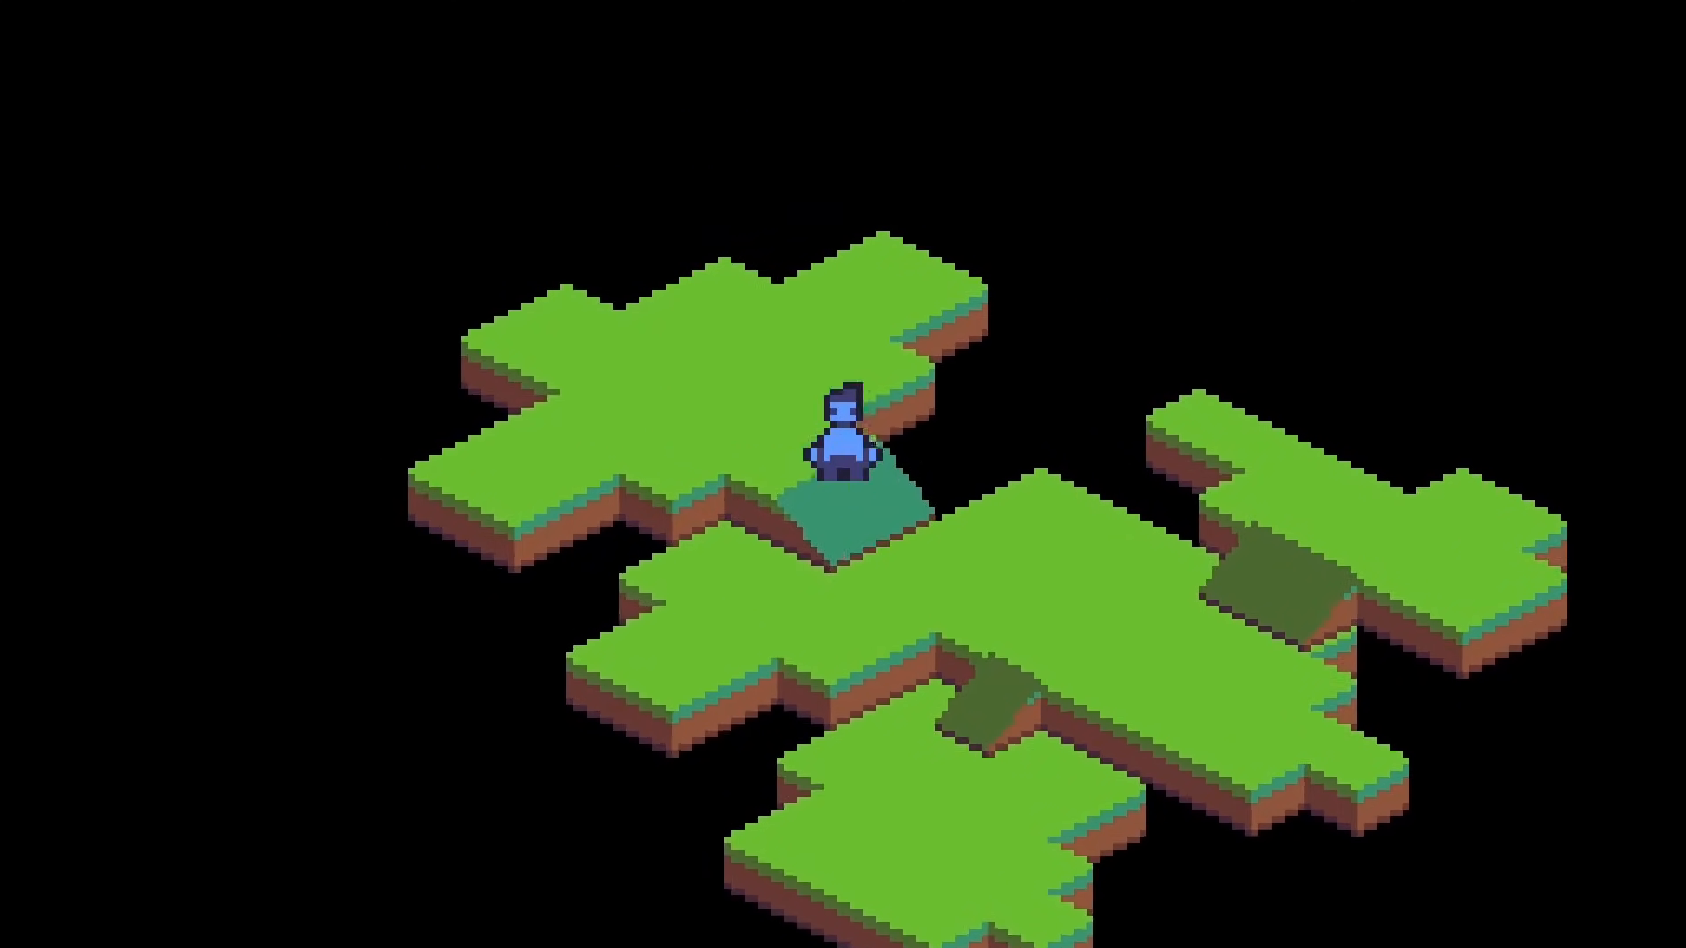
{"action": "key", "text": "Left"}
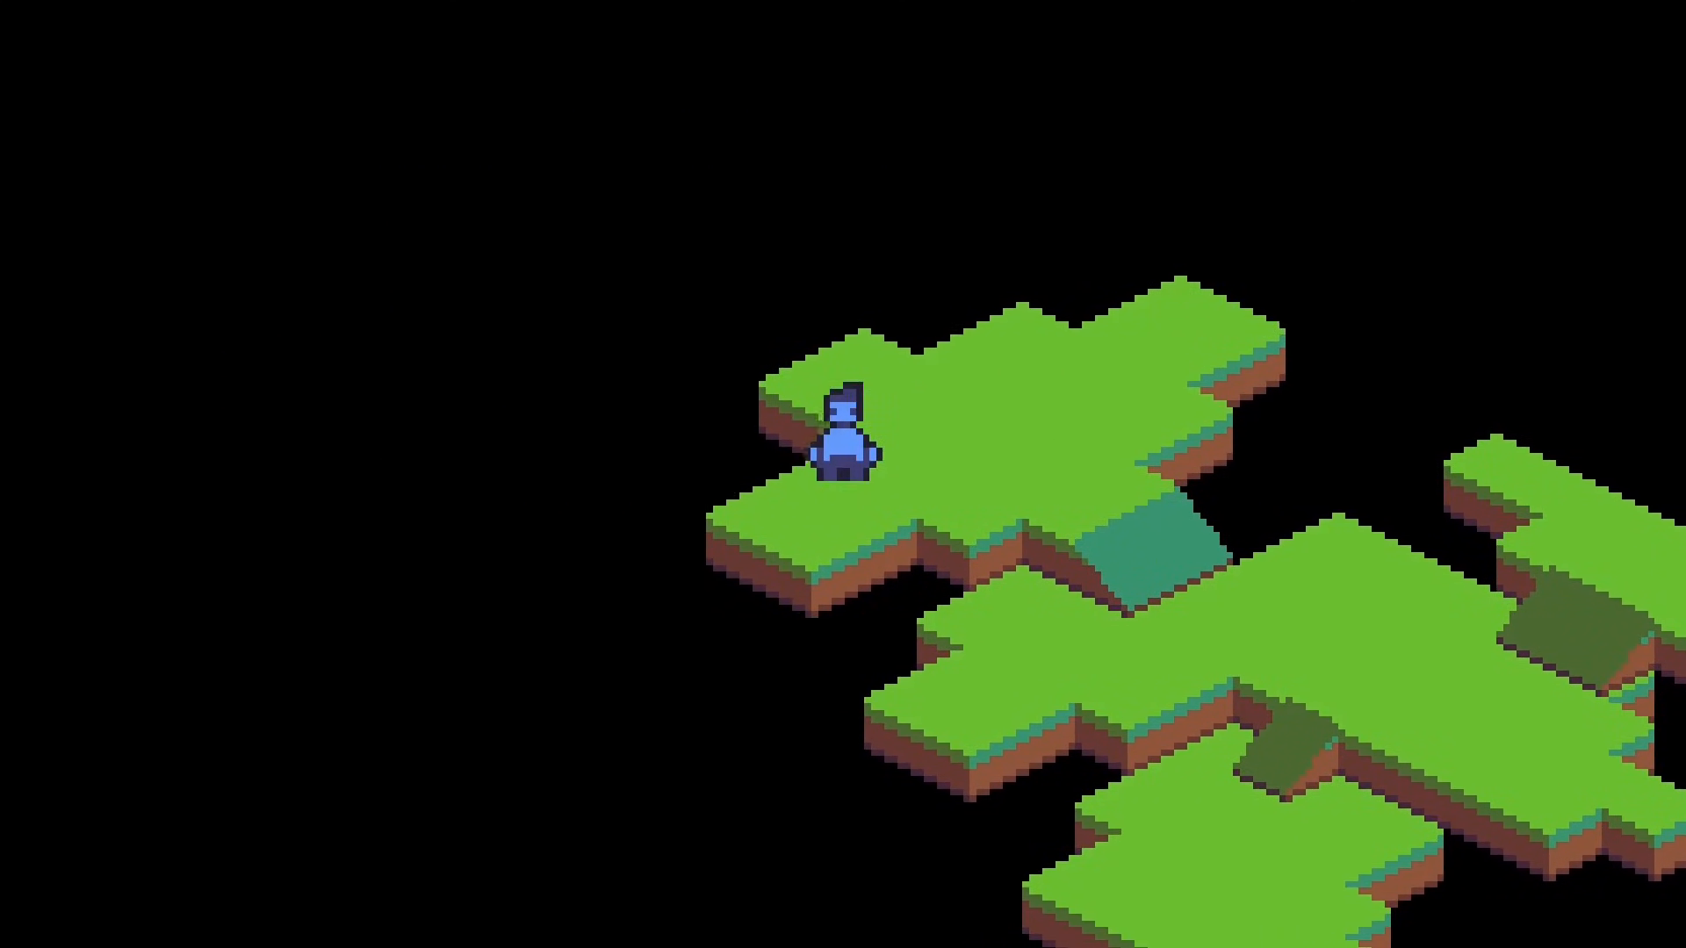
{"action": "key", "text": "Left"}
{"action": "key", "text": "Down"}
{"action": "key", "text": "Right"}
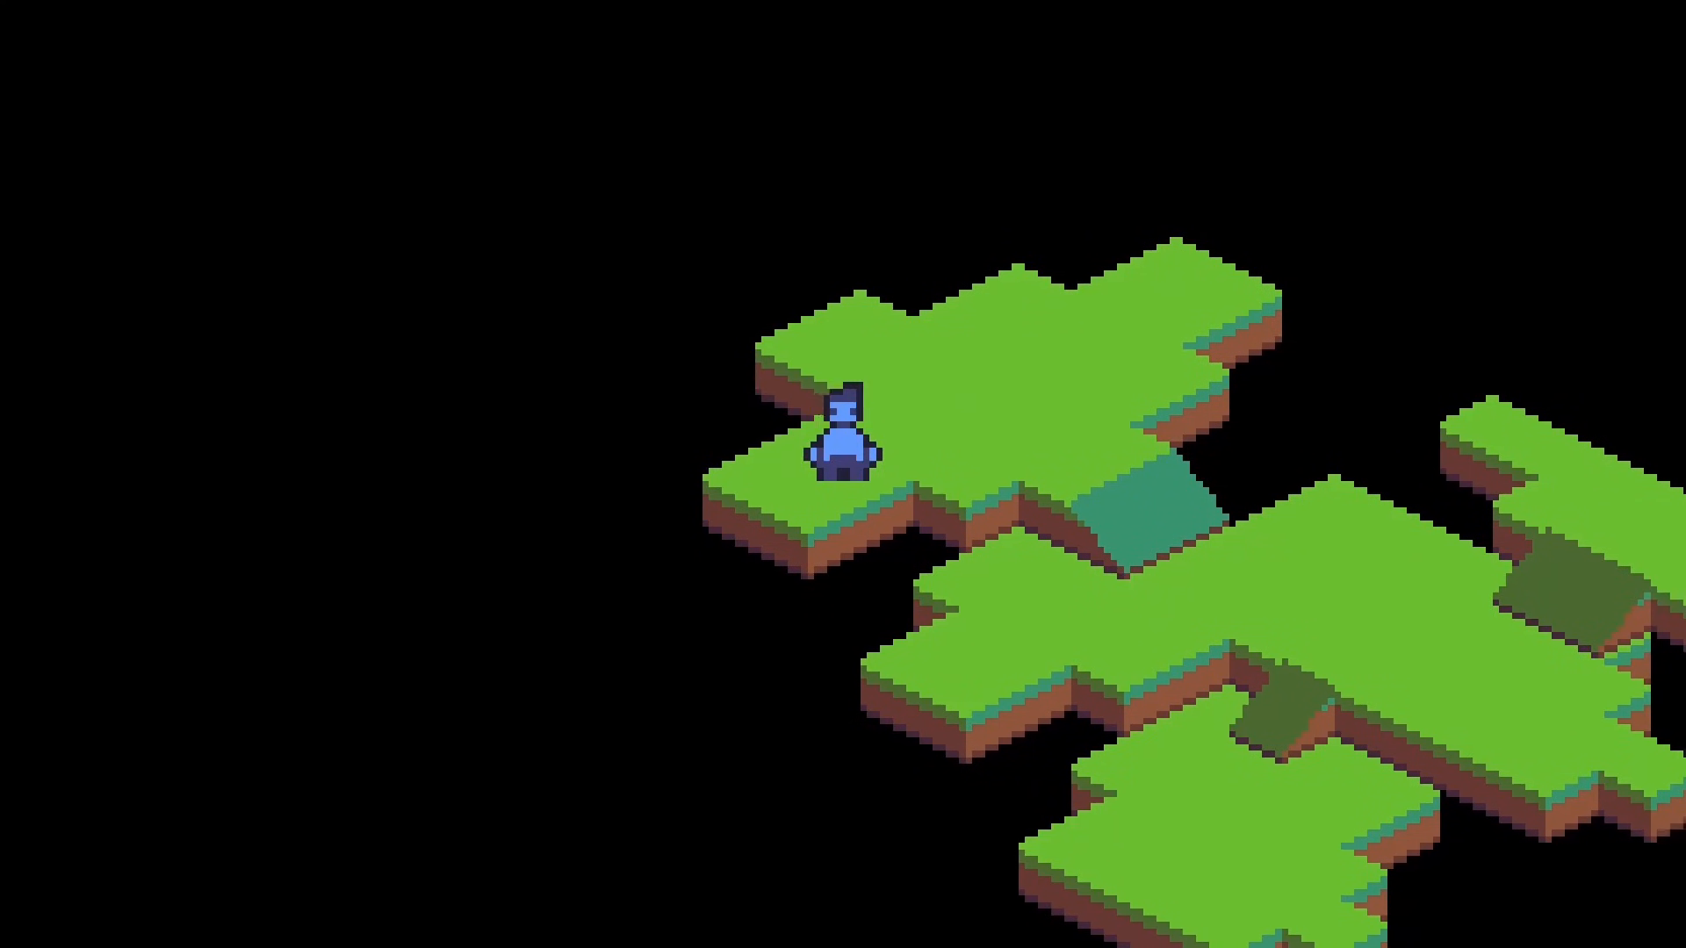
{"action": "key", "text": "Right"}
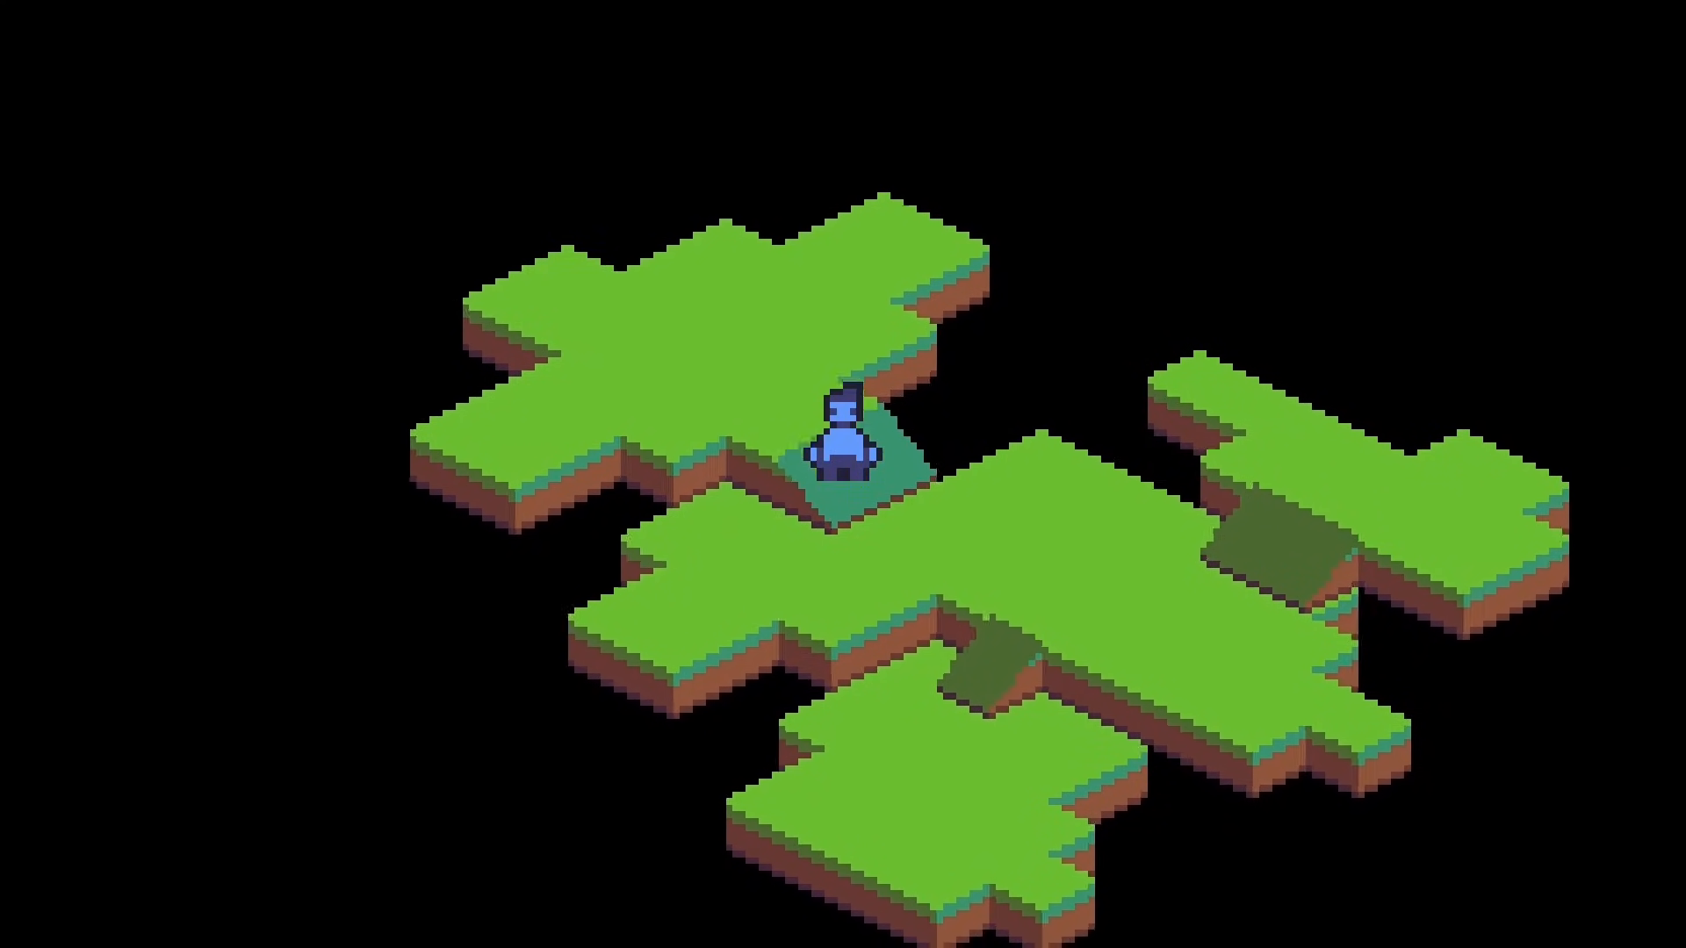